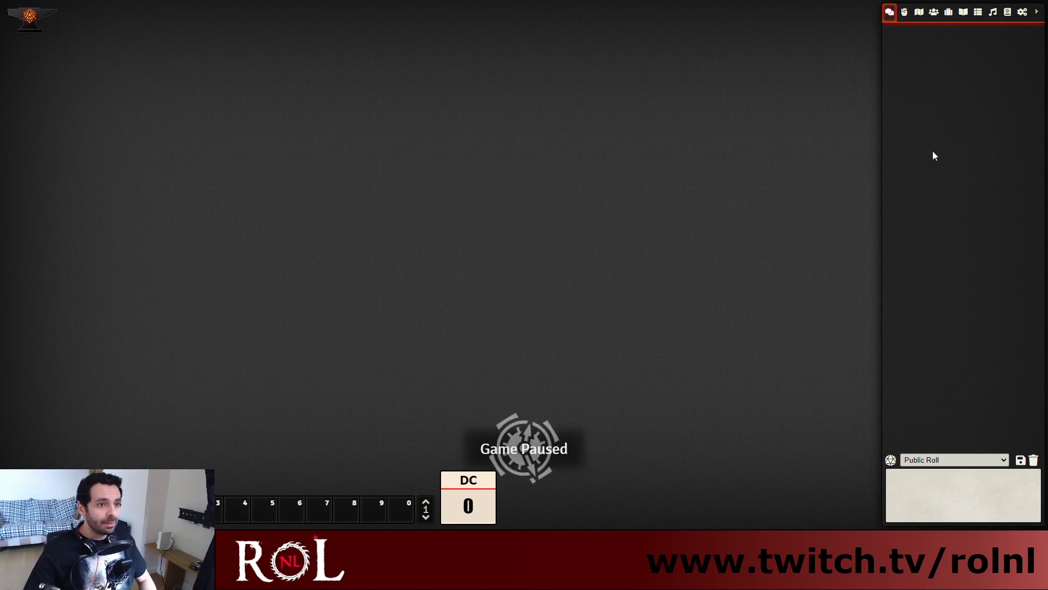
Create a new actor in the _Templates folder and name it _osr_pc
left_click(934, 13)
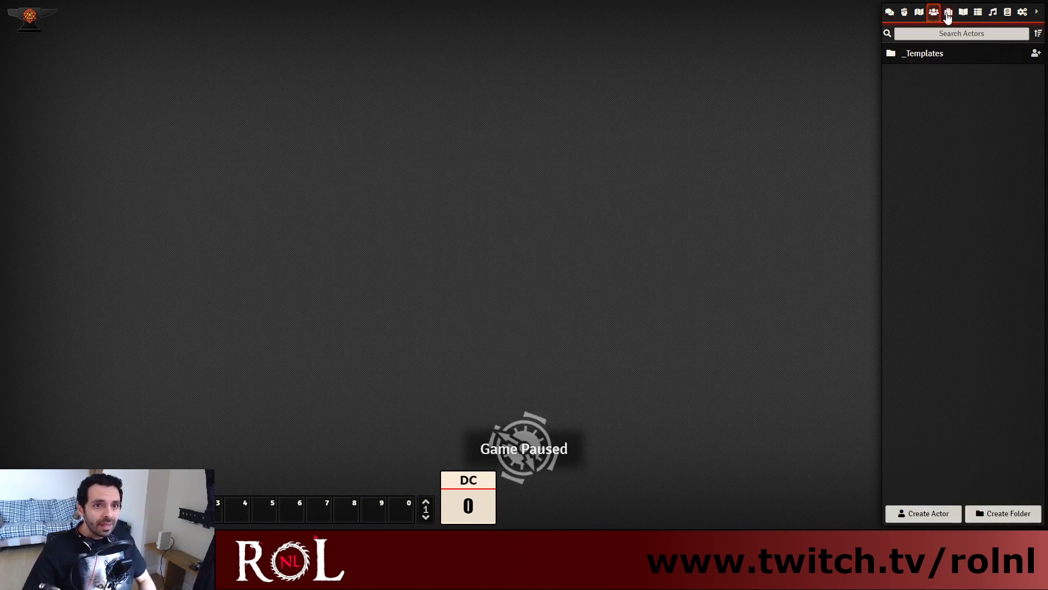
left_click(945, 53)
left_click(929, 511)
left_click_drag(524, 111, 185, 68)
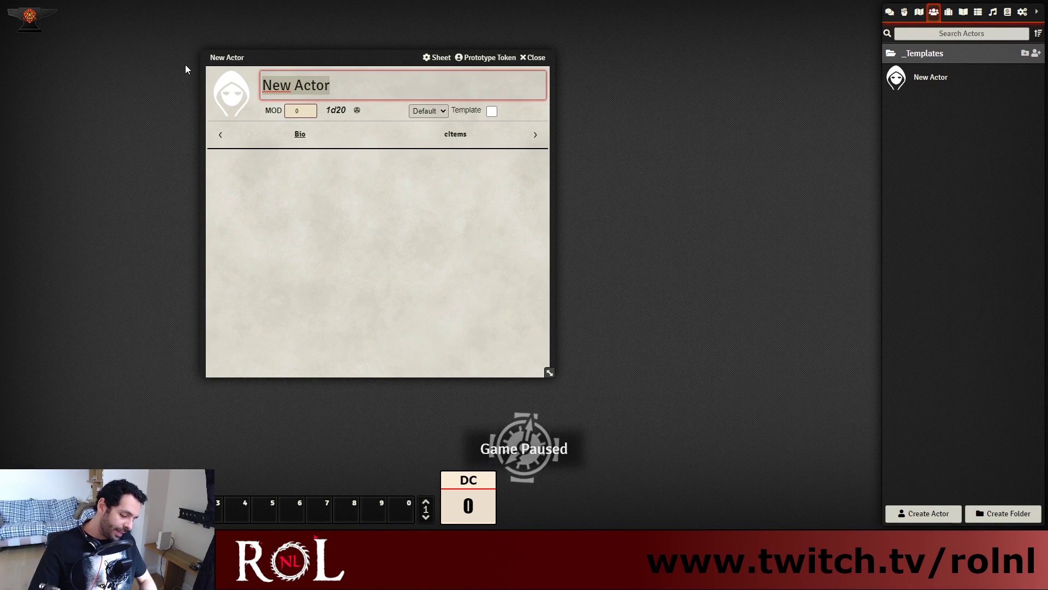
type("_osr_pc")
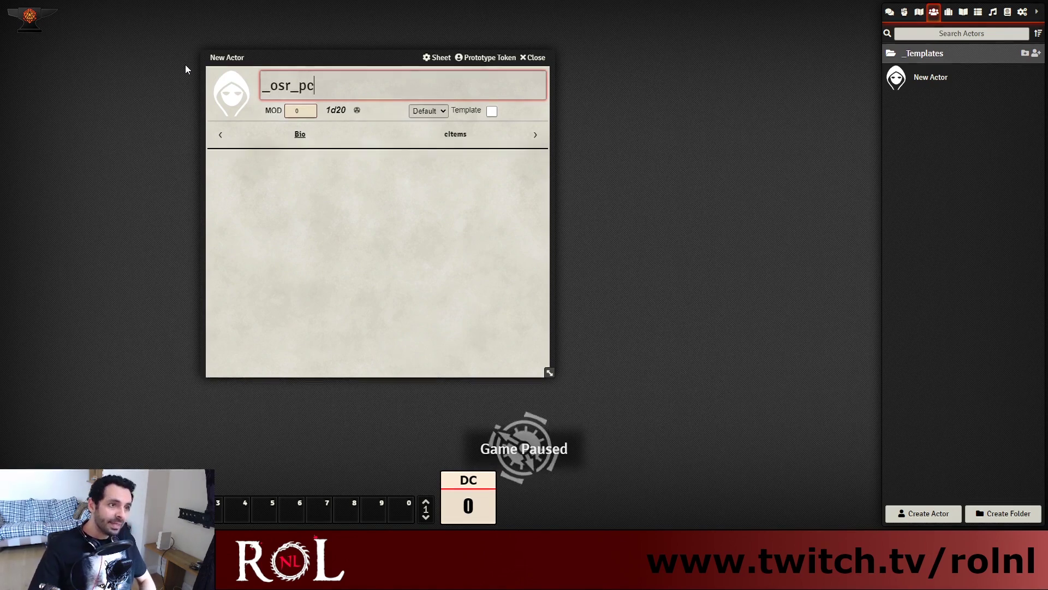
Mark the _osr_pc actor as a template and show the Tabs section of its sheet
left_click(491, 110)
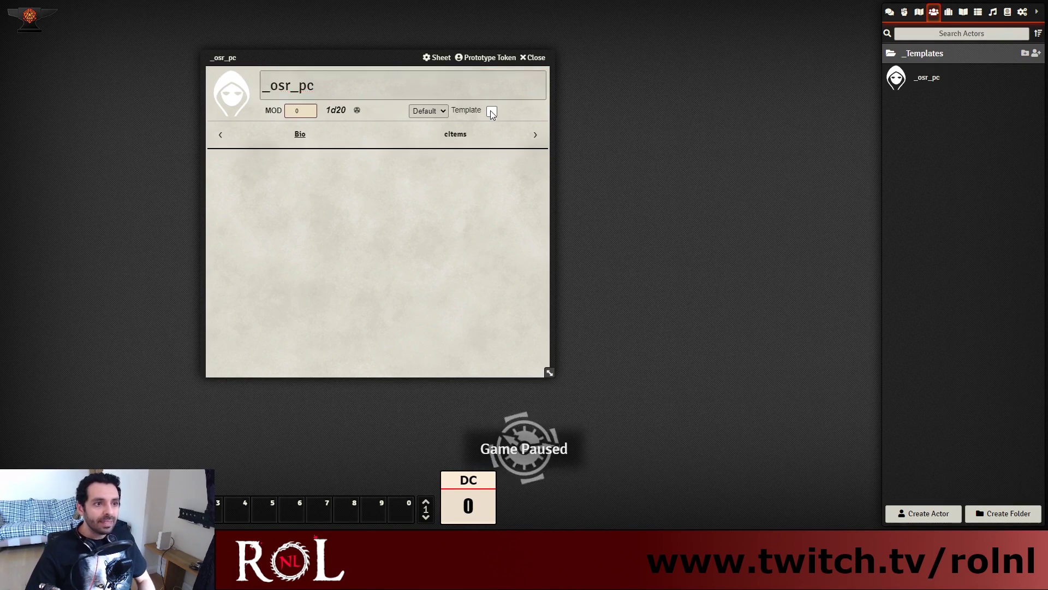
left_click(492, 111)
left_click_drag(384, 55, 233, 64)
left_click(383, 146)
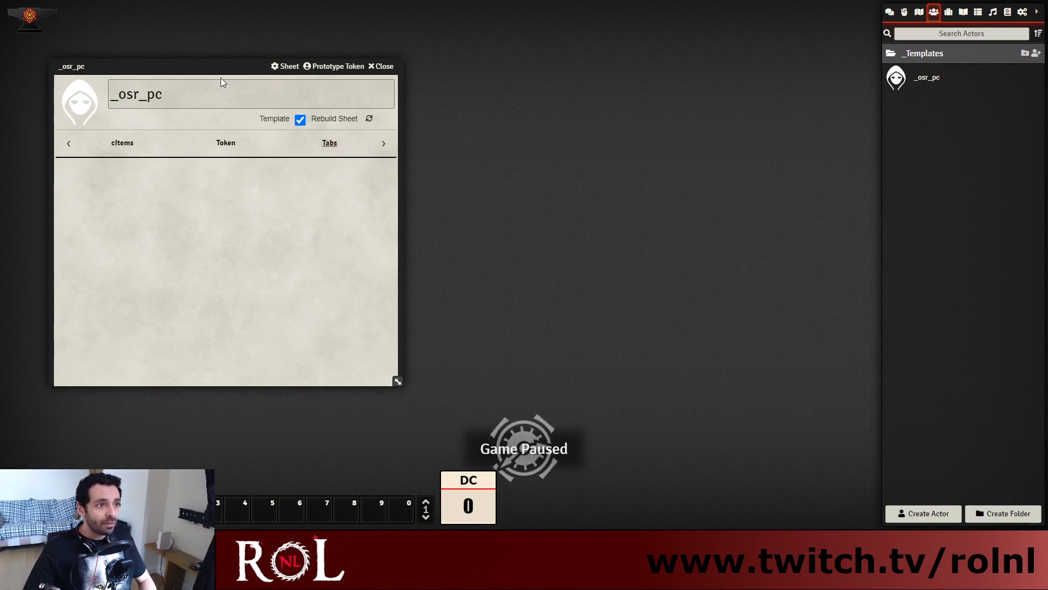
left_click_drag(217, 68, 207, 63)
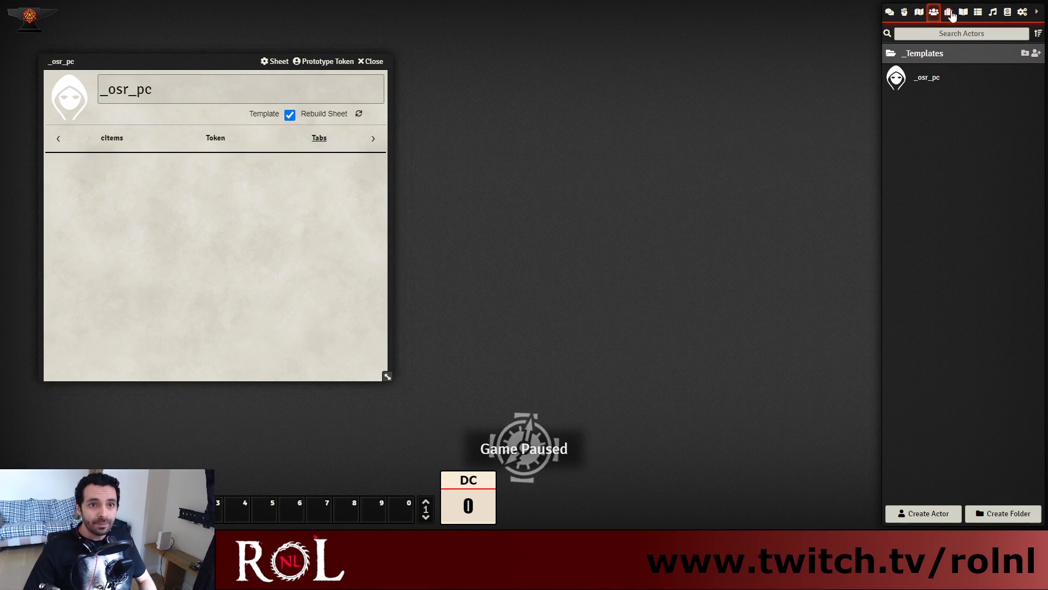
Create an item named Stats of type sheettab in the Tabs folder under _Sheets
left_click(950, 13)
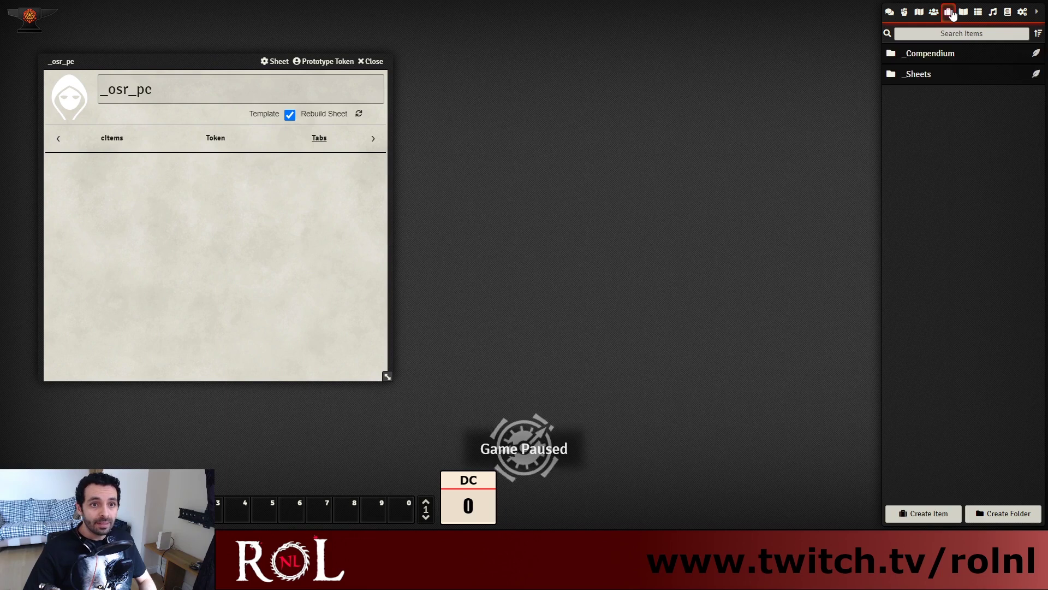
left_click(934, 74)
left_click(955, 140)
left_click(1037, 137)
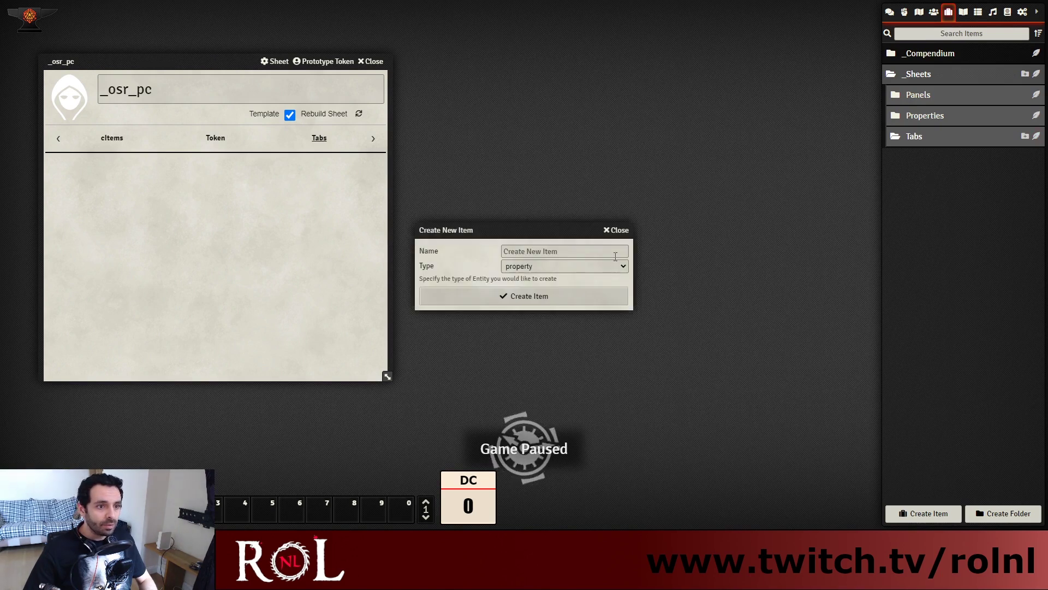
left_click(538, 300)
left_click(536, 251)
left_click_drag(533, 231, 588, 213)
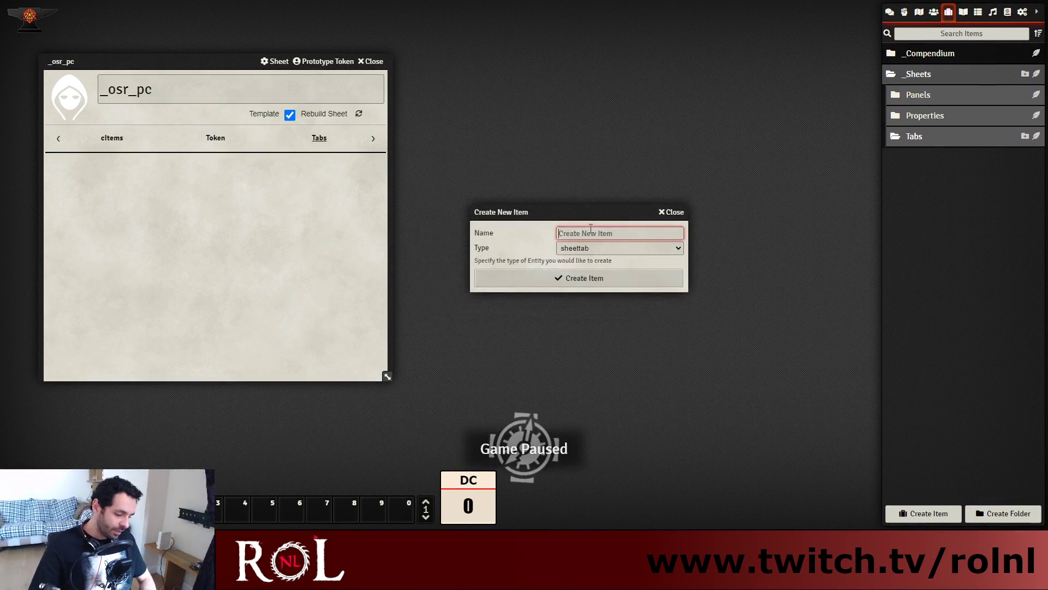
type("Stats")
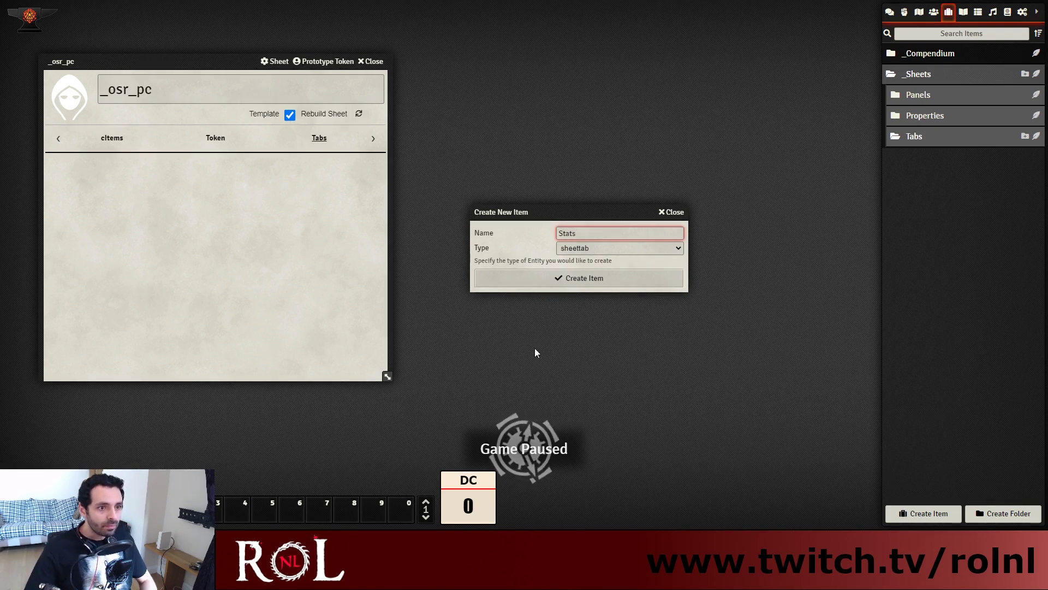
left_click(570, 277)
left_click_drag(480, 141, 542, 111)
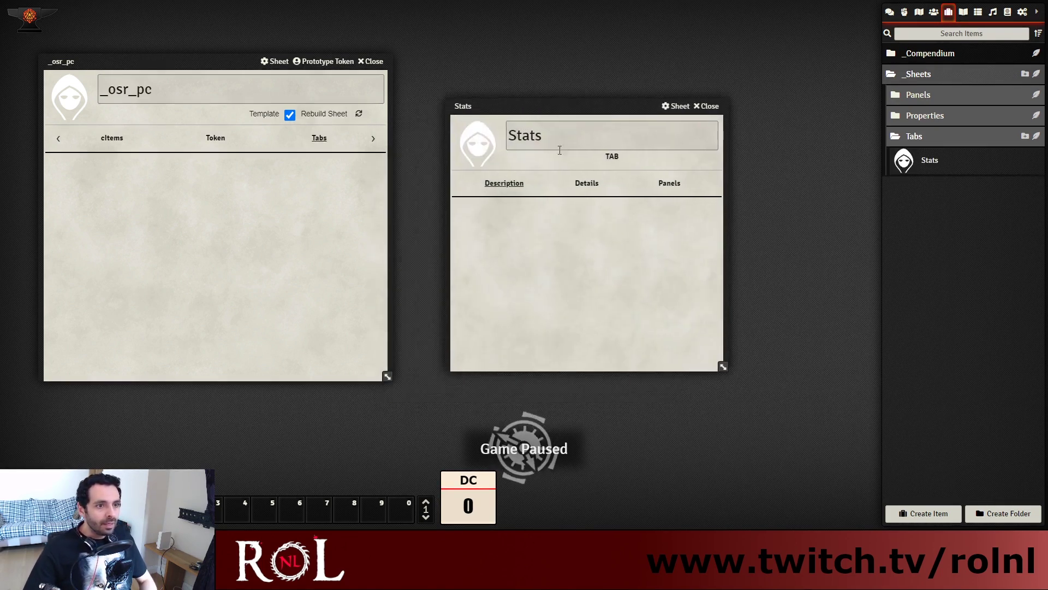
In the Stats tab's details, set the title to Stats and the tab key to stats_tab
left_click(587, 182)
left_click(541, 210)
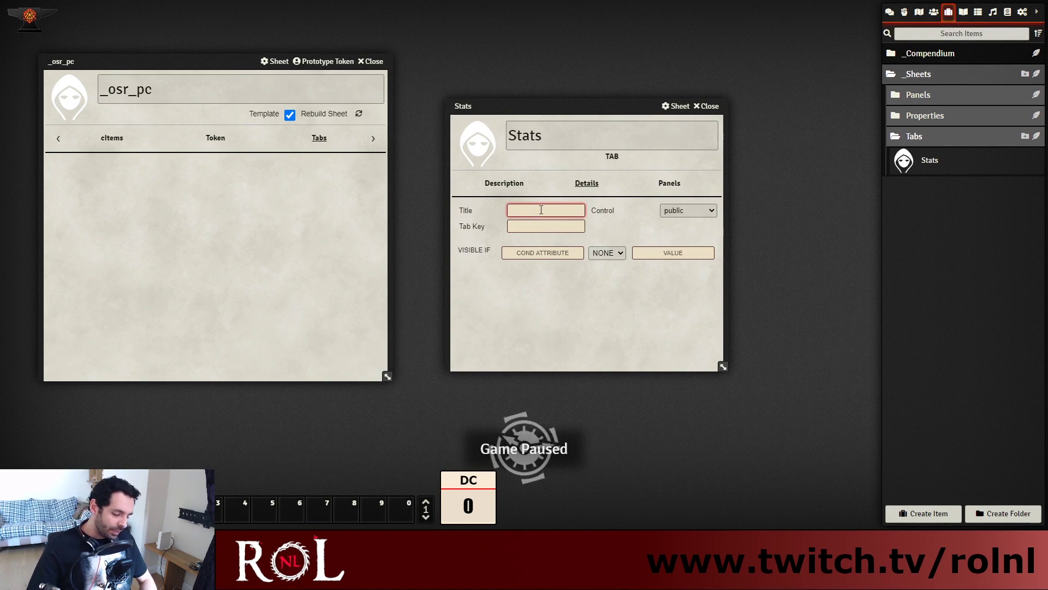
type("Stats")
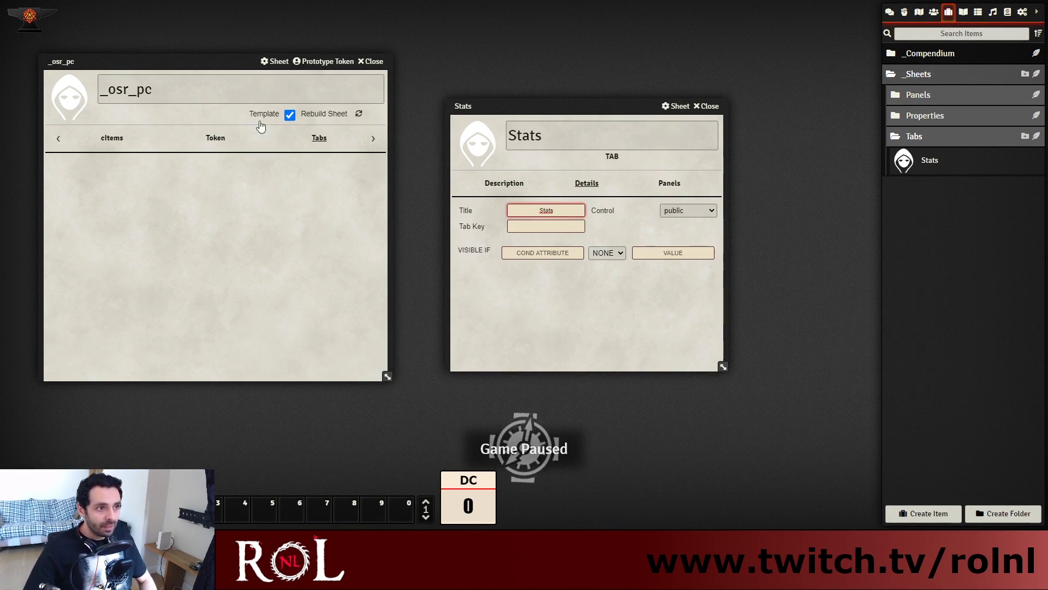
left_click(575, 223)
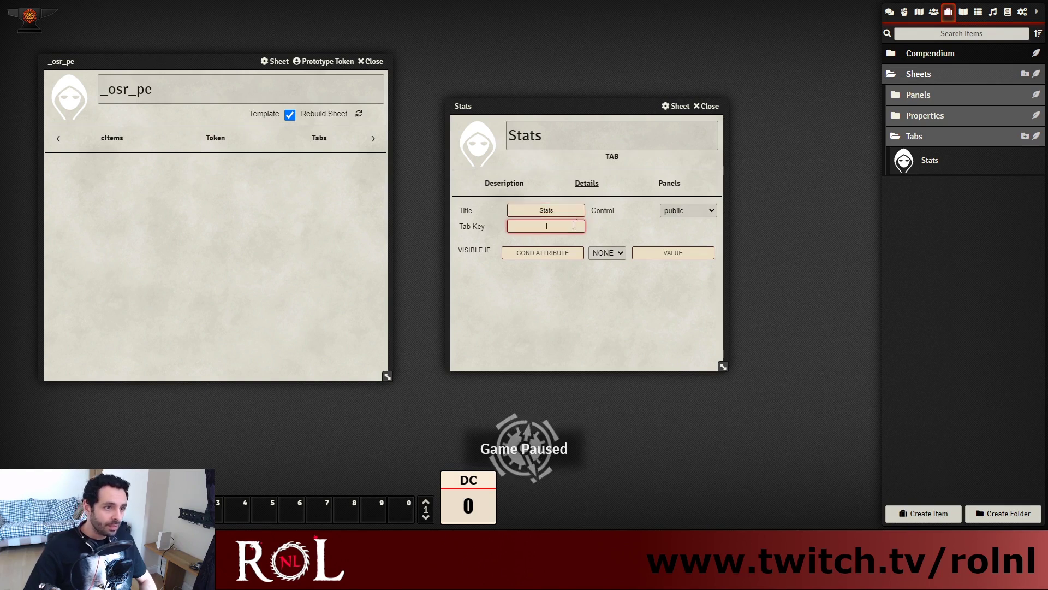
type("stats_tab")
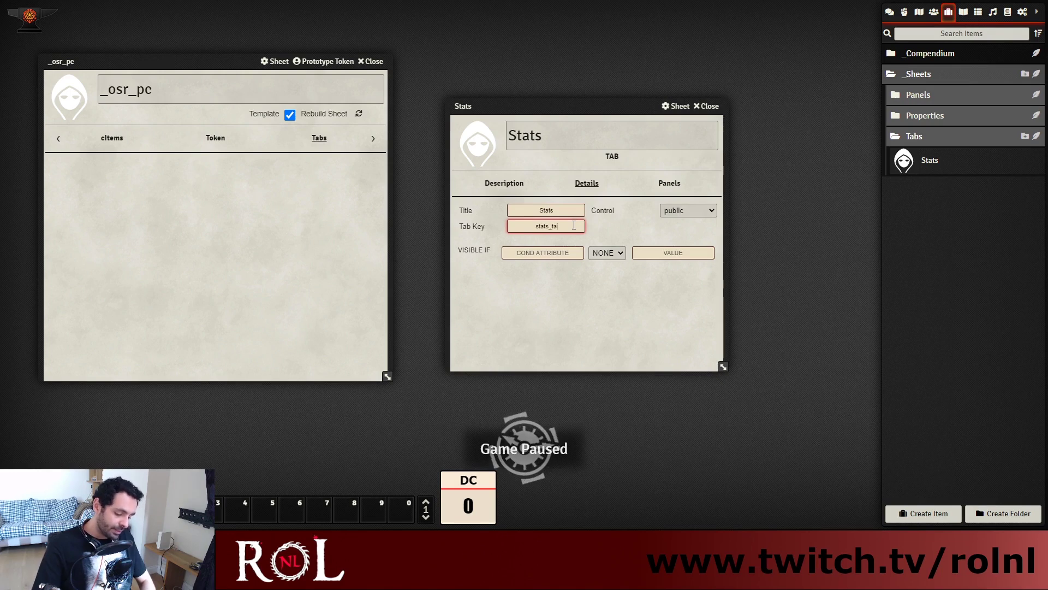
left_click(575, 310)
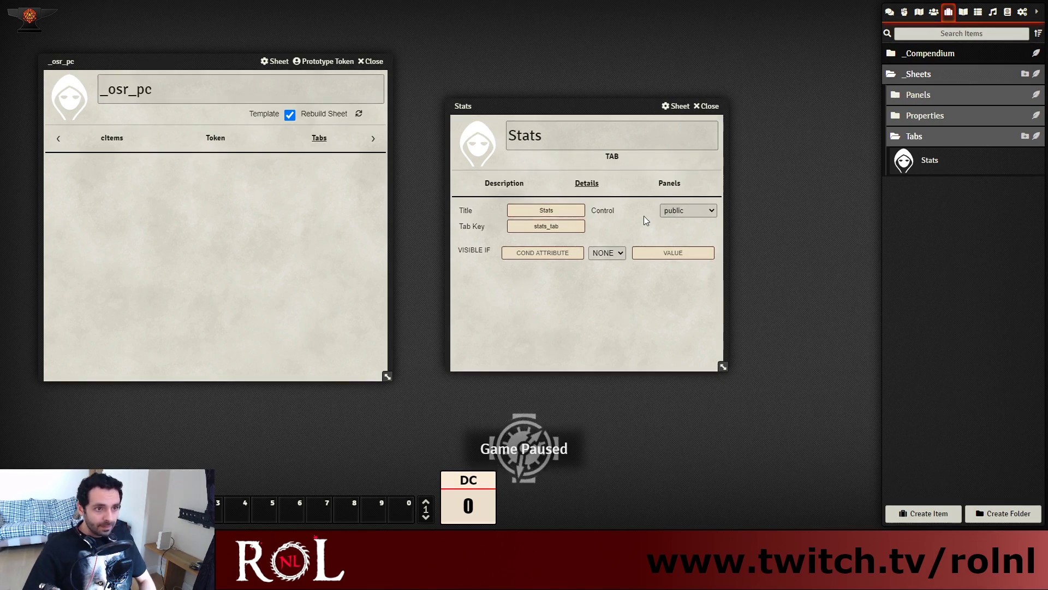
Show the Stats tab's panel list and create a panel item named general_panel in the Panels folder
left_click(669, 186)
left_click_drag(615, 105, 576, 29)
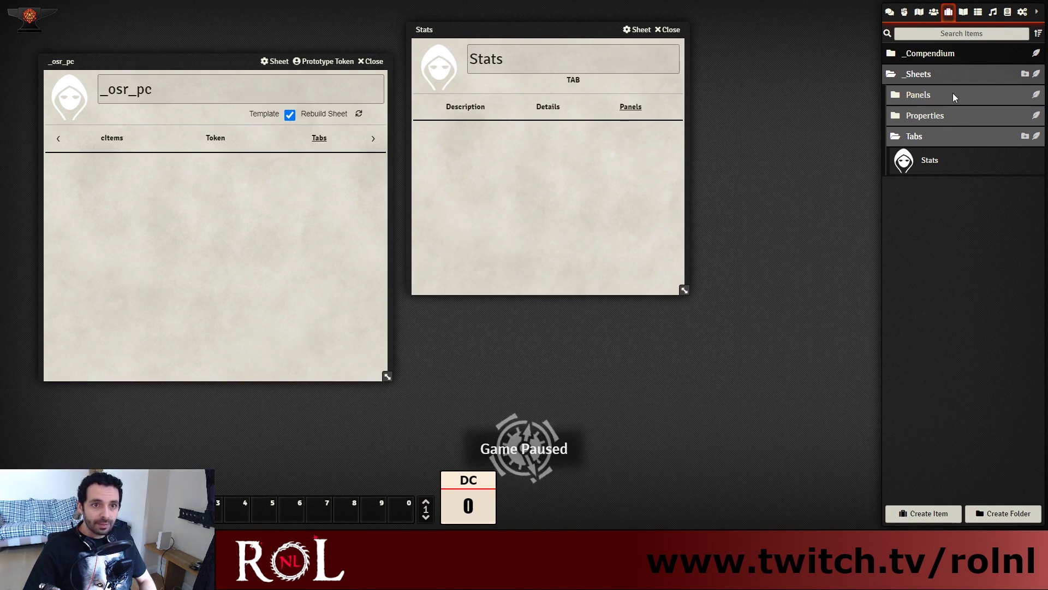
left_click(1033, 96)
left_click(1036, 97)
left_click_drag(521, 224, 636, 252)
left_click(654, 278)
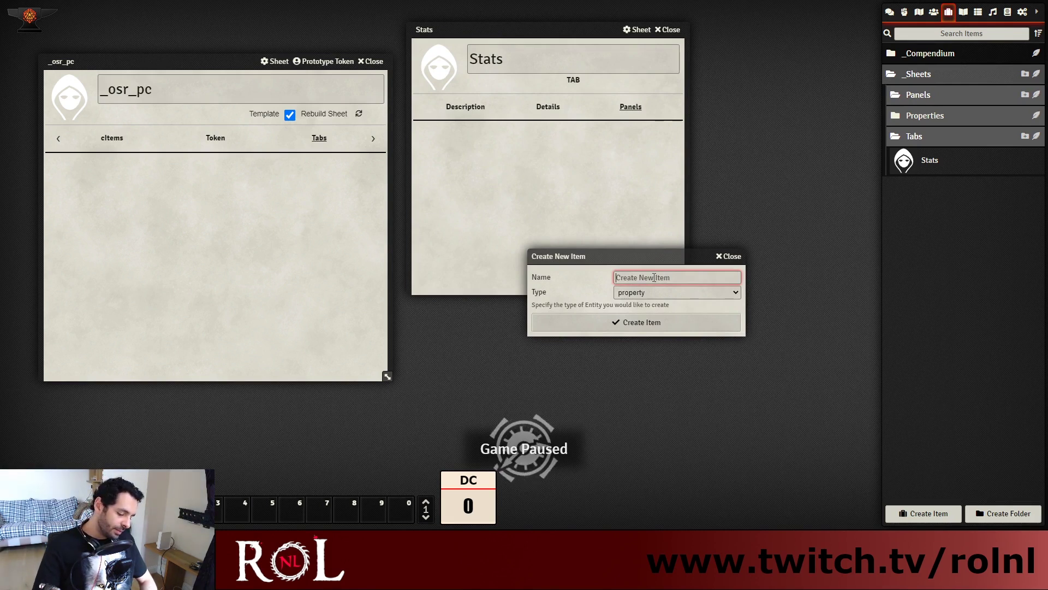
type("general")
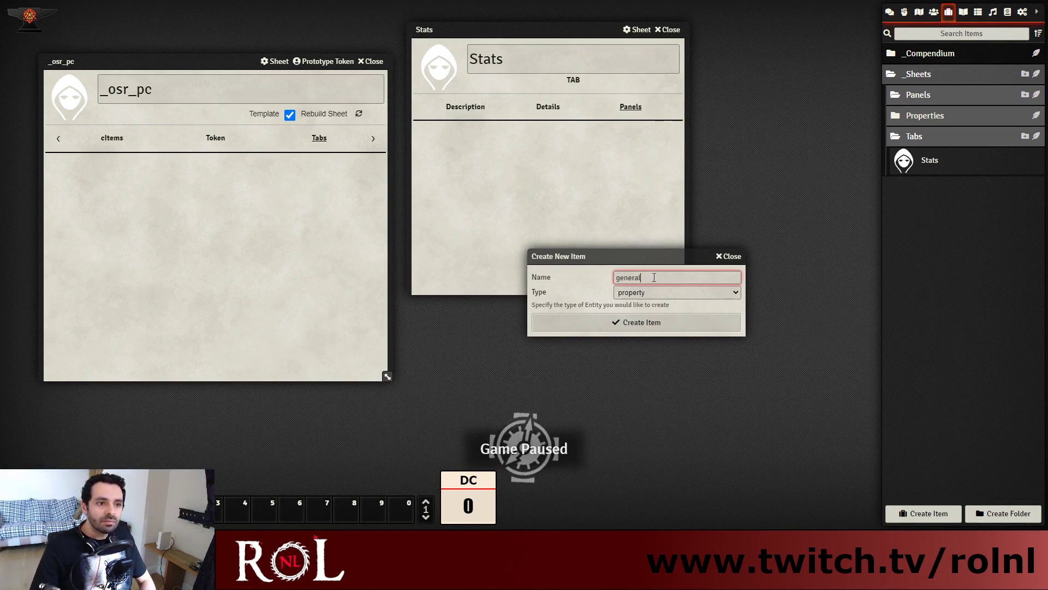
type("_panel")
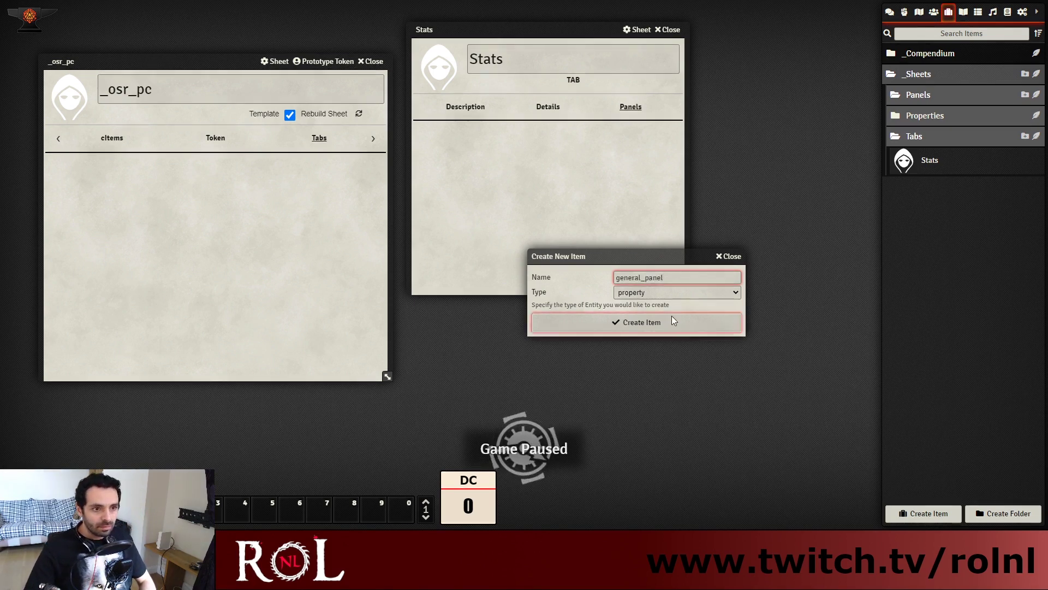
left_click(674, 290)
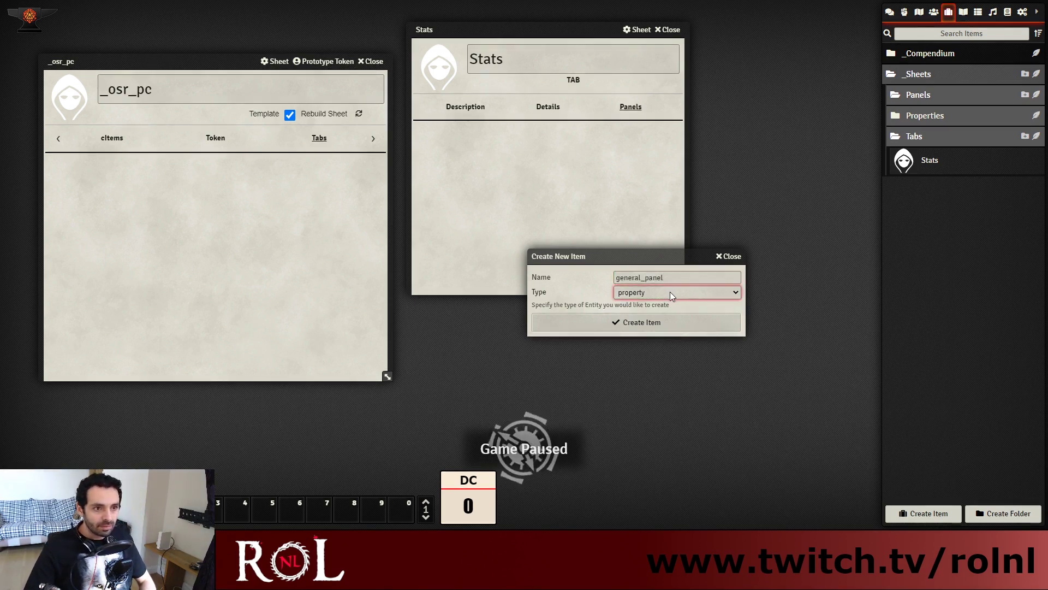
left_click(639, 312)
left_click(650, 323)
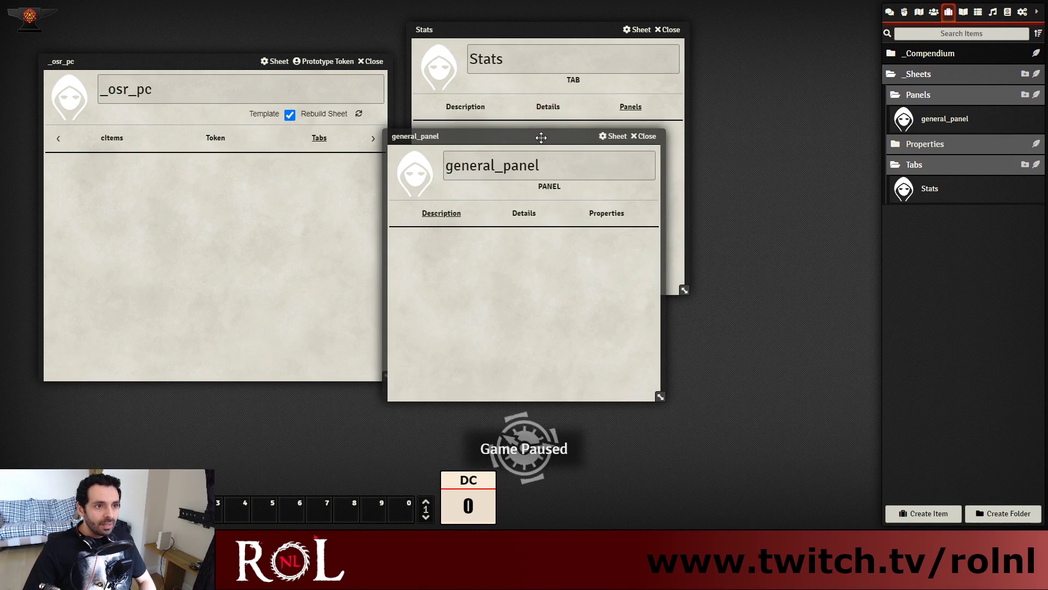
left_click_drag(535, 134, 609, 137)
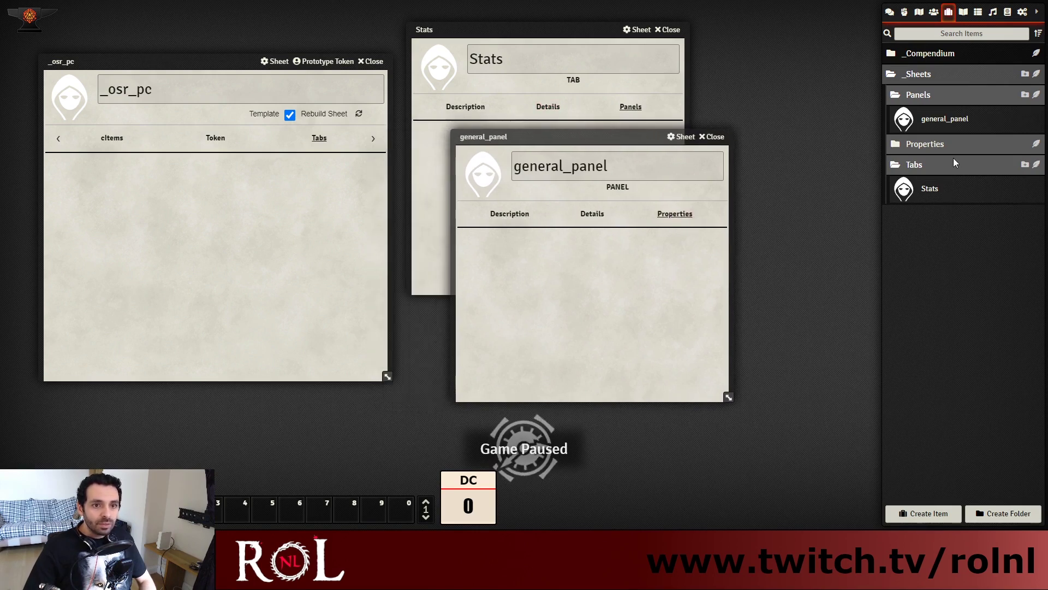
In the general_panel details, set the panel key to general_panel and the columns to 4, leaving the title blank
left_click(592, 213)
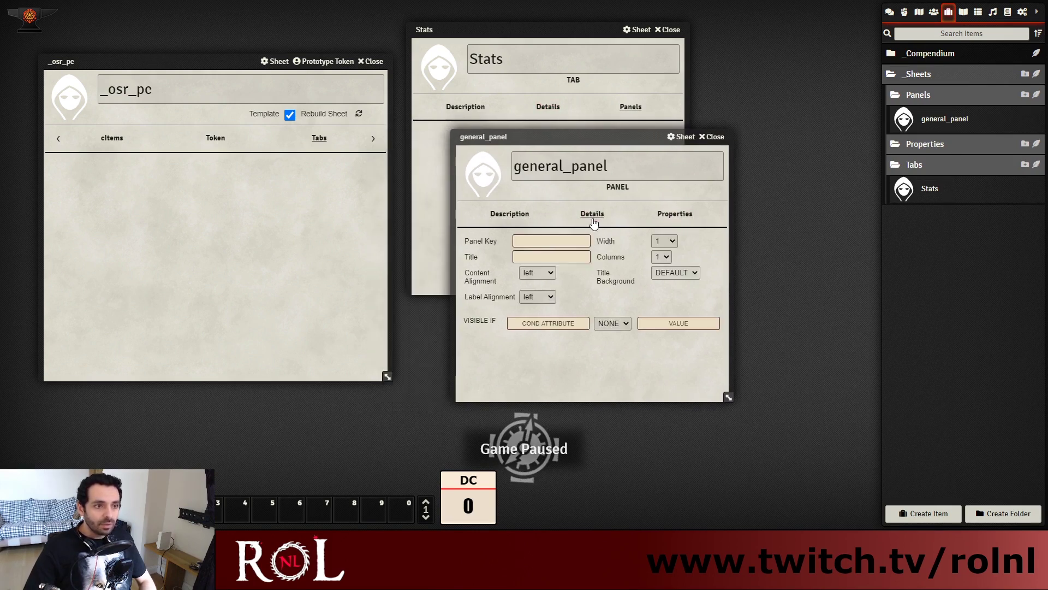
left_click(562, 241)
type("general_")
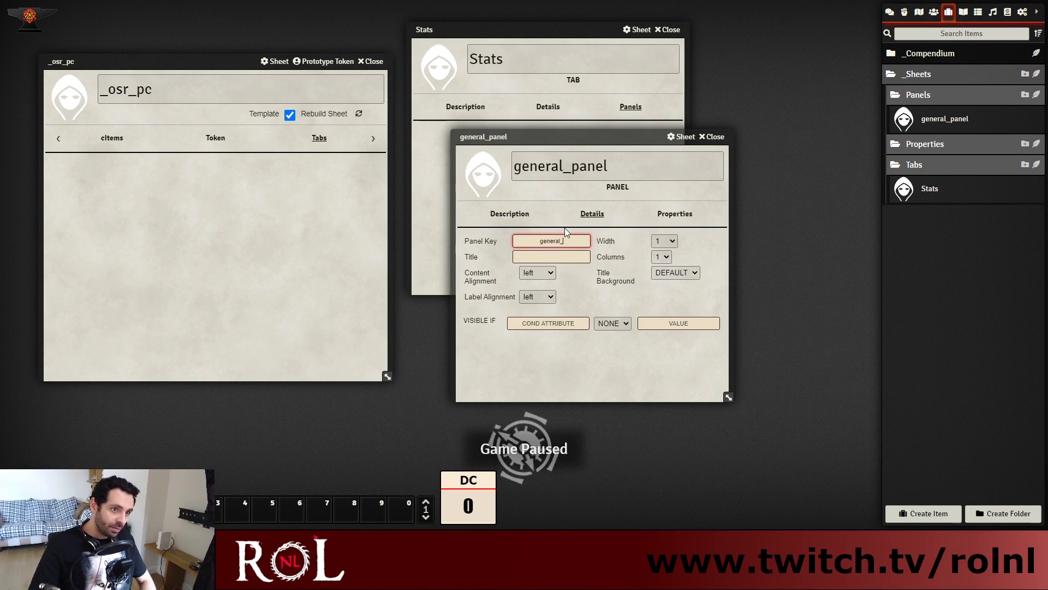
type("panel")
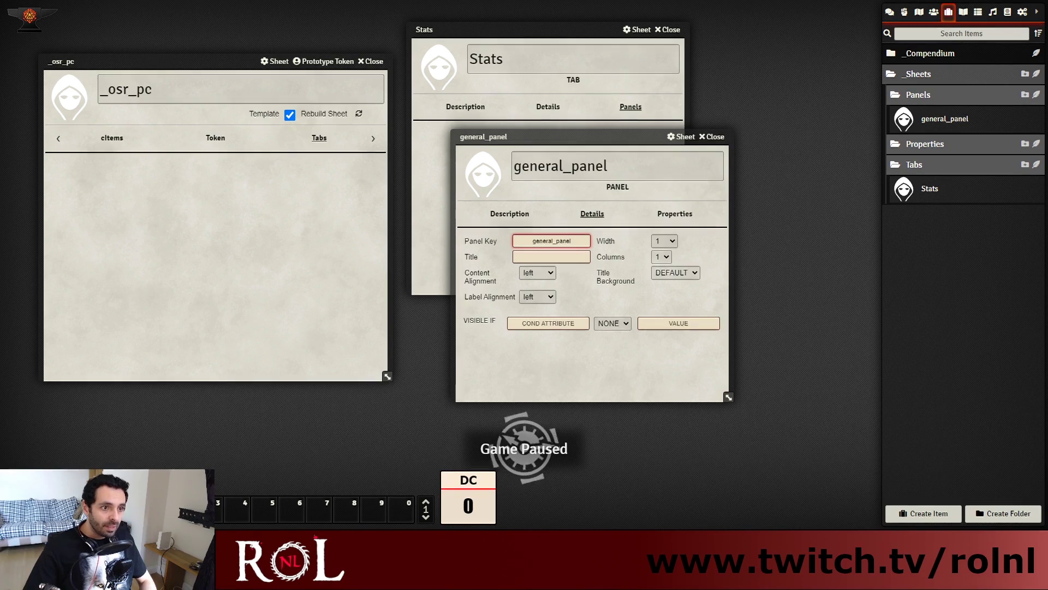
left_click(577, 255)
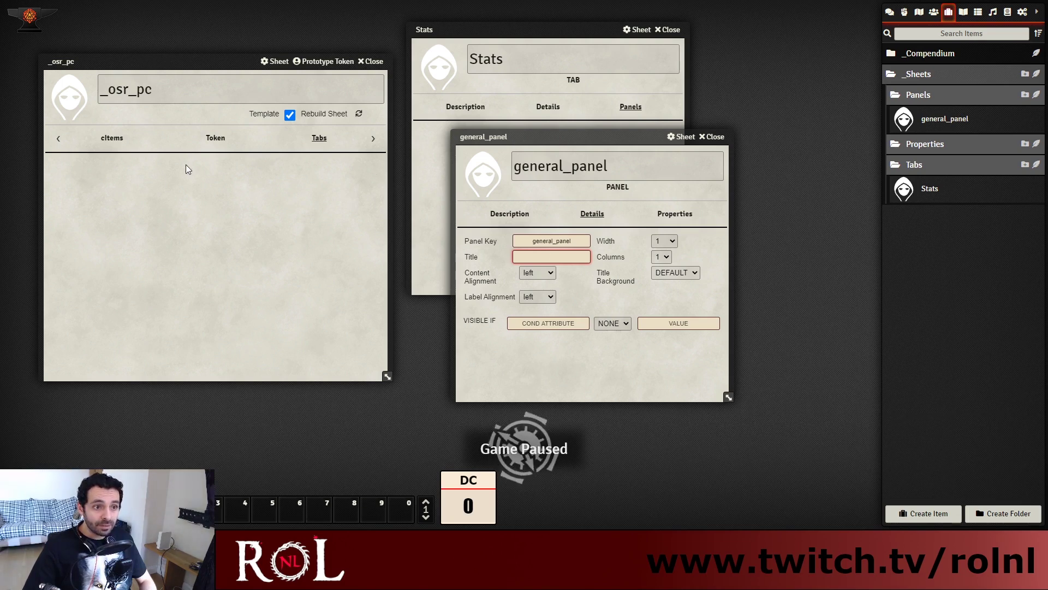
left_click(667, 257)
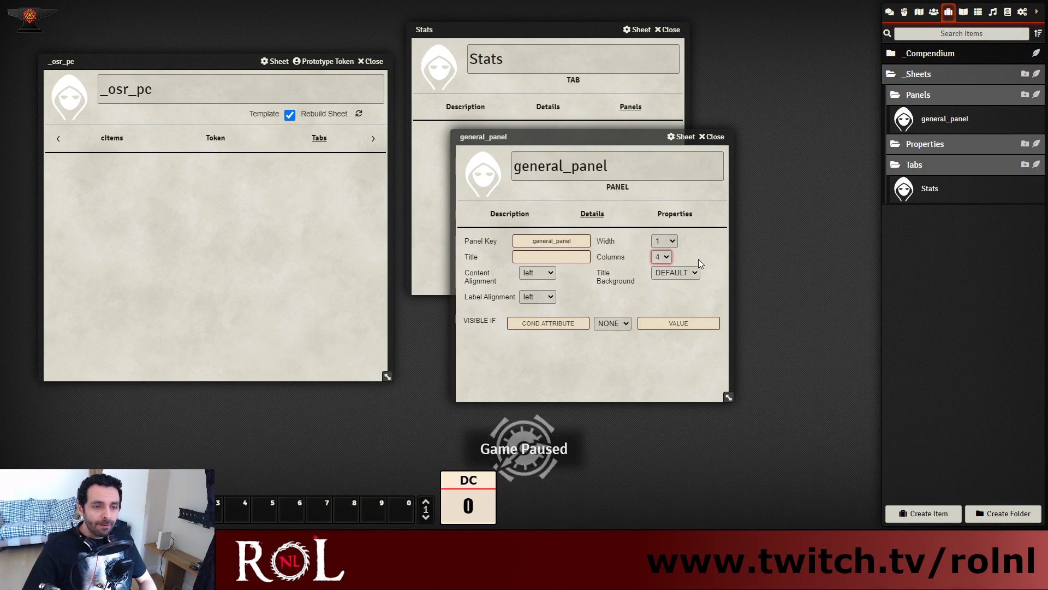
Show general_panel's property list and create a property item named Level in the Properties folder
left_click(679, 214)
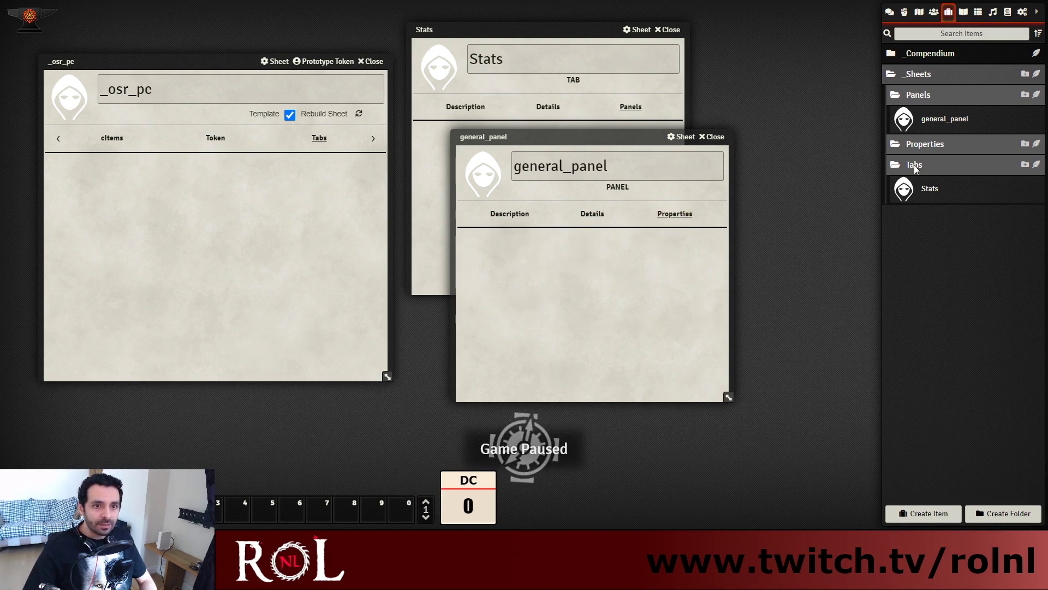
left_click(1036, 147)
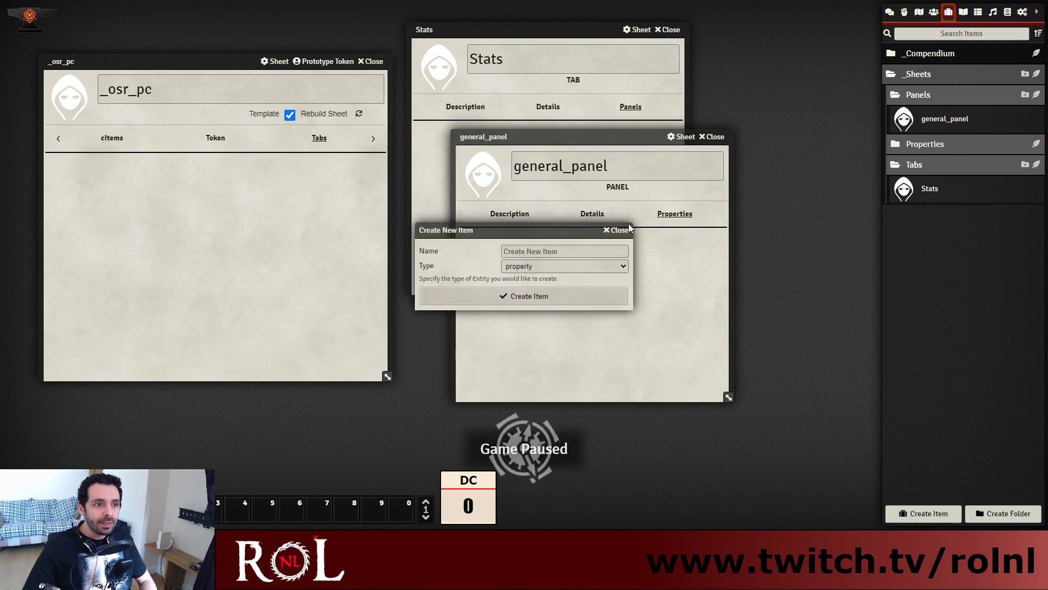
left_click(562, 250)
type("LEvel")
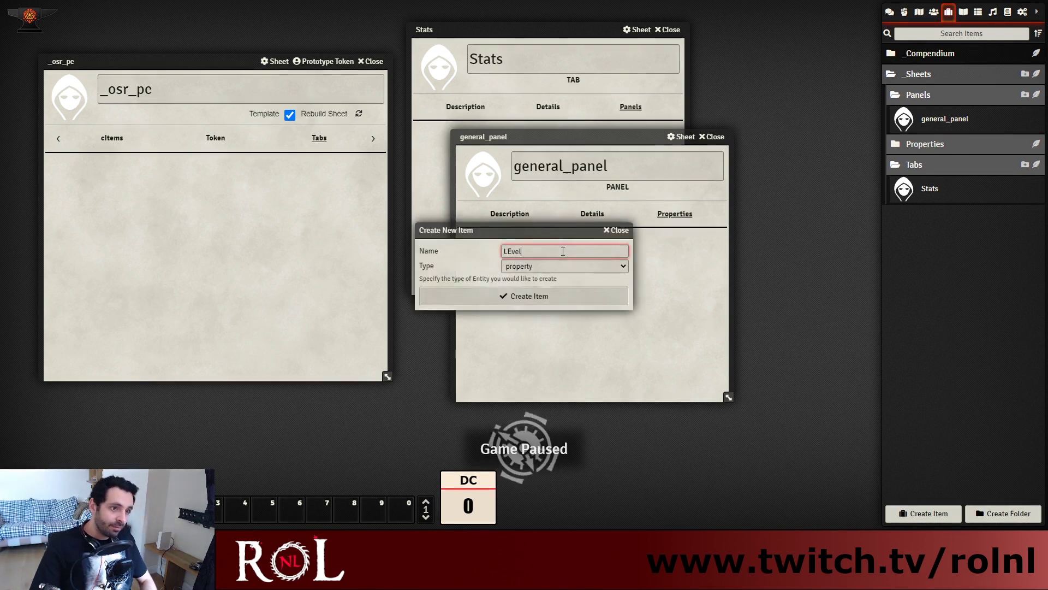
key("BackSpace")
key("BackSpace")
key("BackSpace")
key("BackSpace")
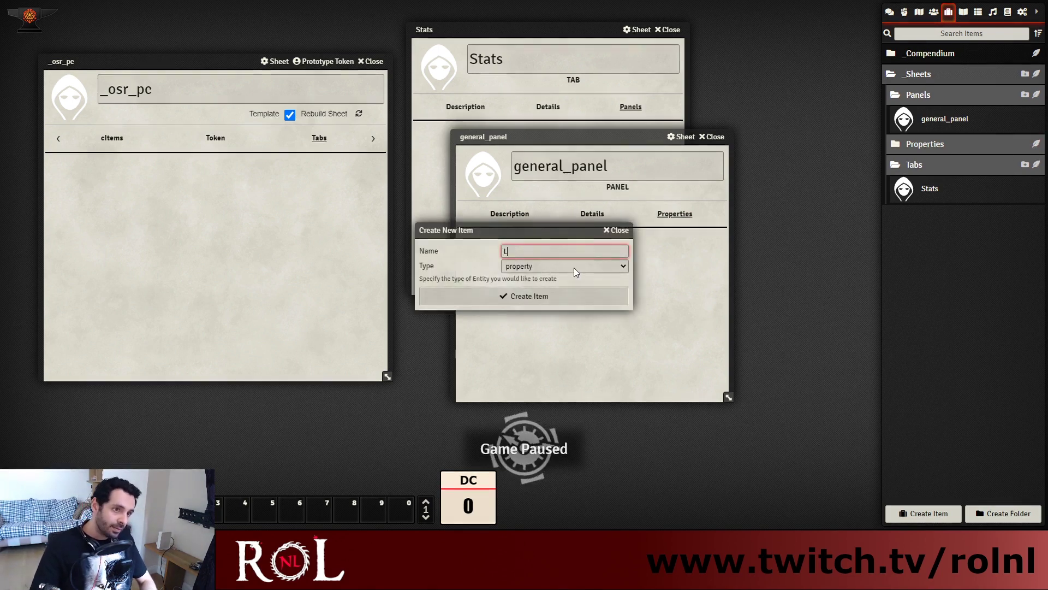
type("evel")
key("Tab")
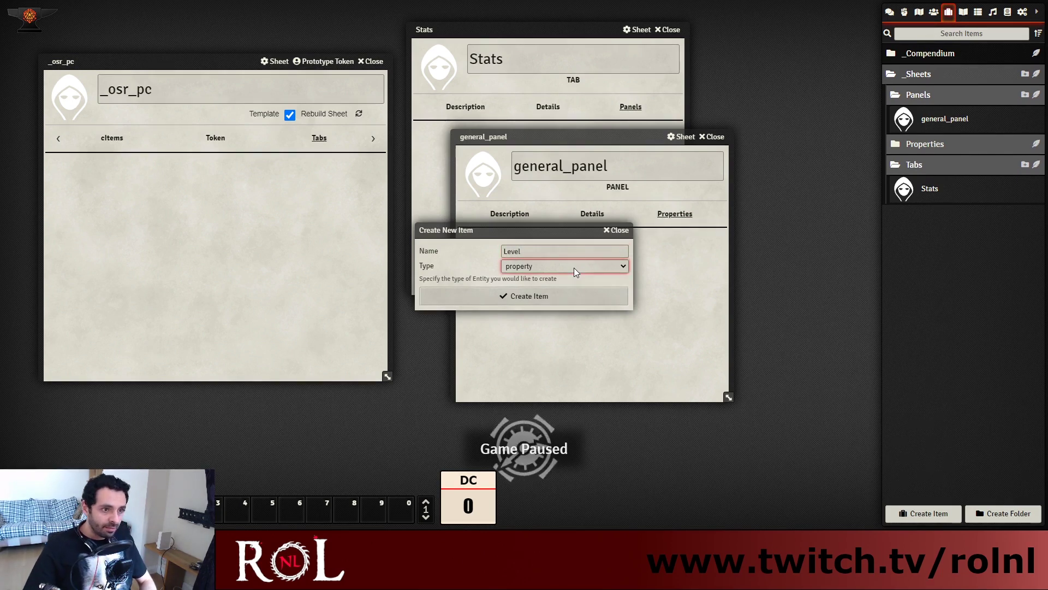
left_click(555, 294)
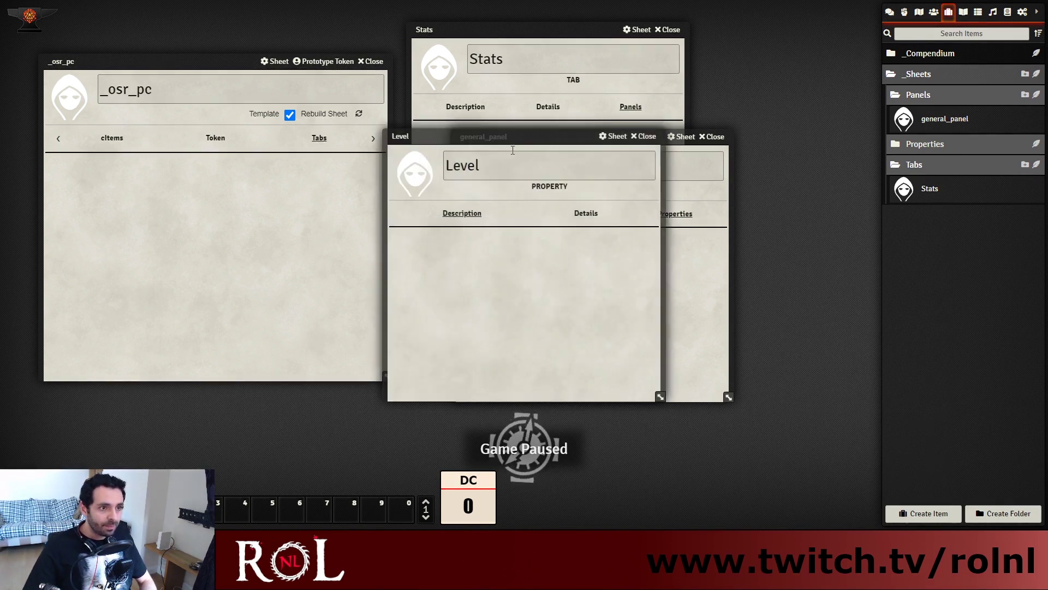
In the Level property's details, set the key to LVL, the data type to simplenumeric and the tag to Level
left_click(690, 259)
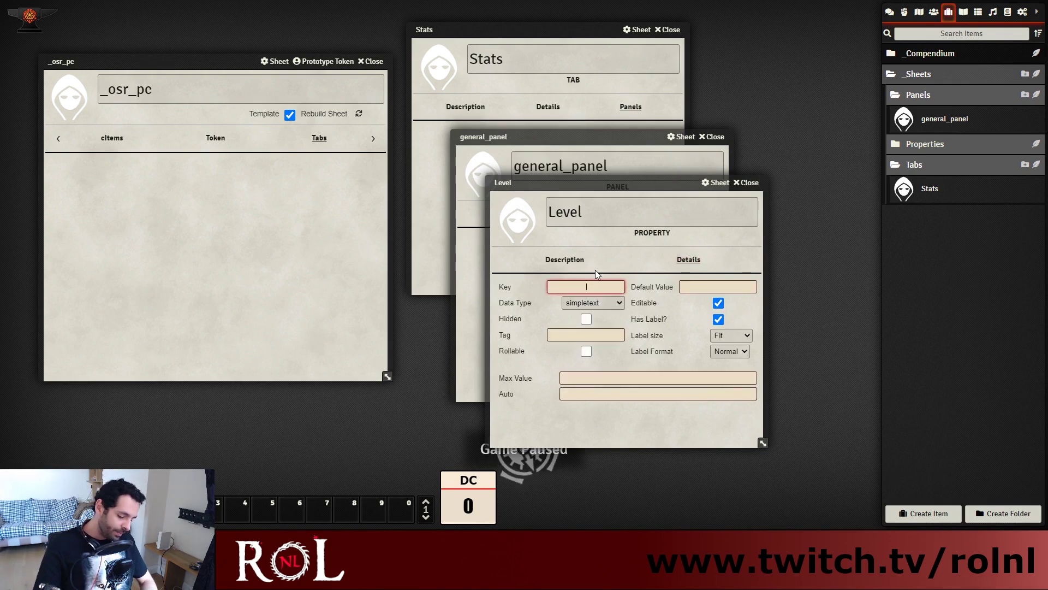
type("LVL")
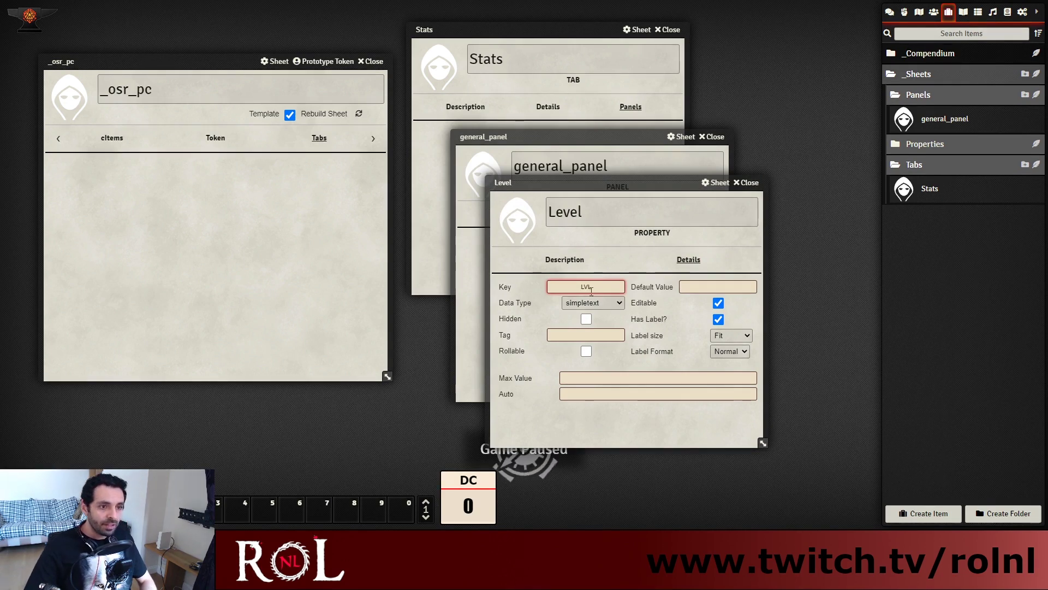
left_click(616, 305)
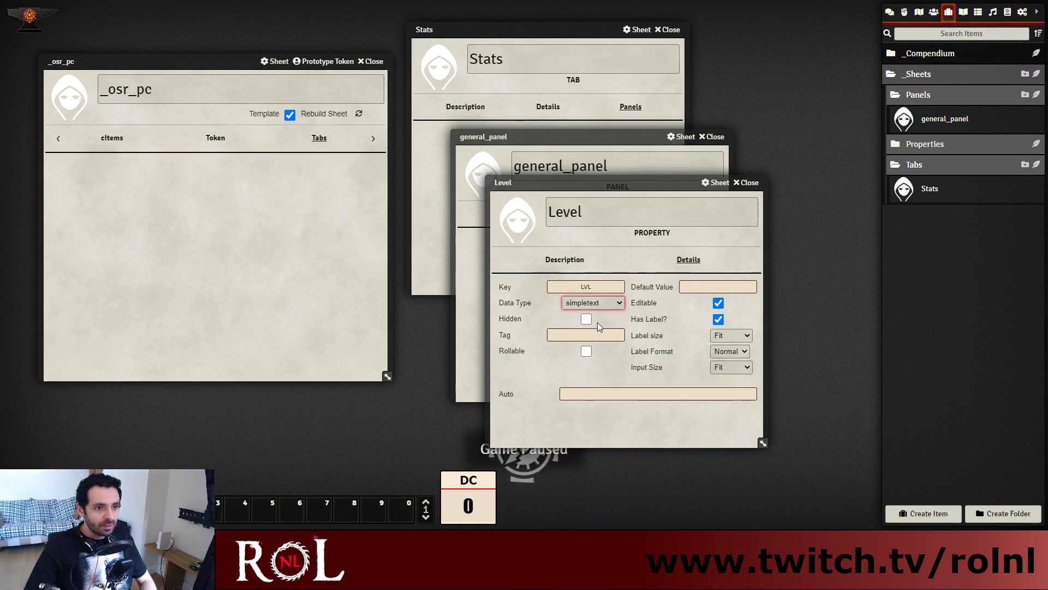
left_click(598, 322)
left_click(586, 334)
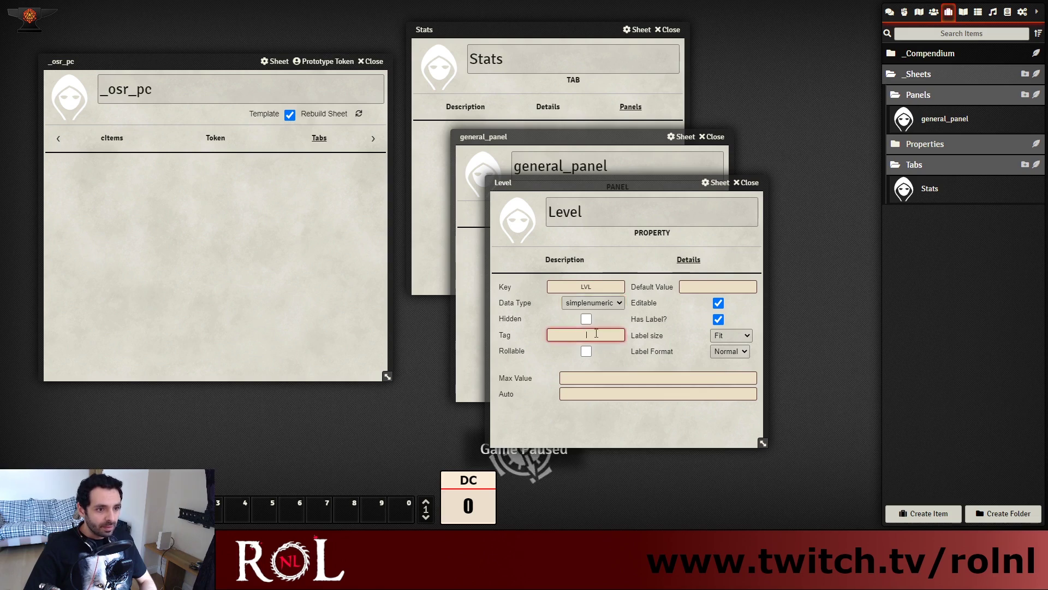
type("Level")
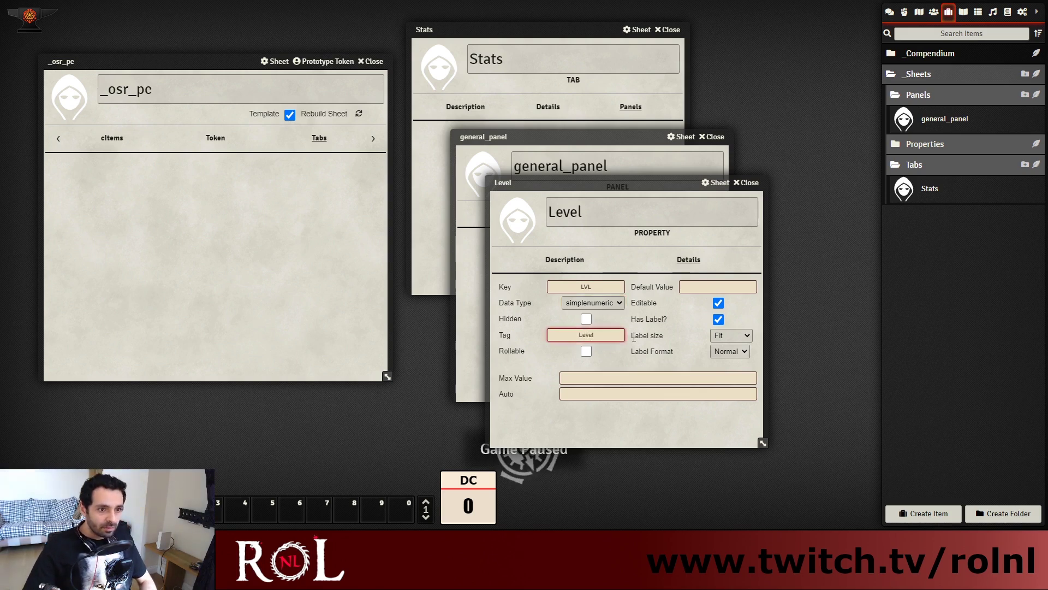
Make the Level property non-editable with a default value of 1 and close its sheet
left_click(724, 304)
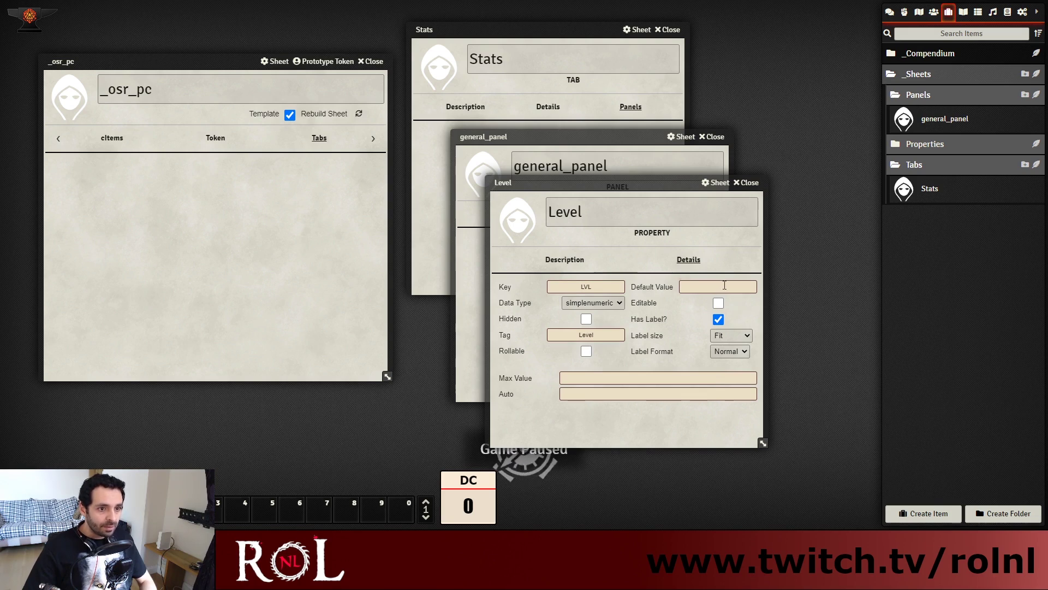
left_click(675, 425)
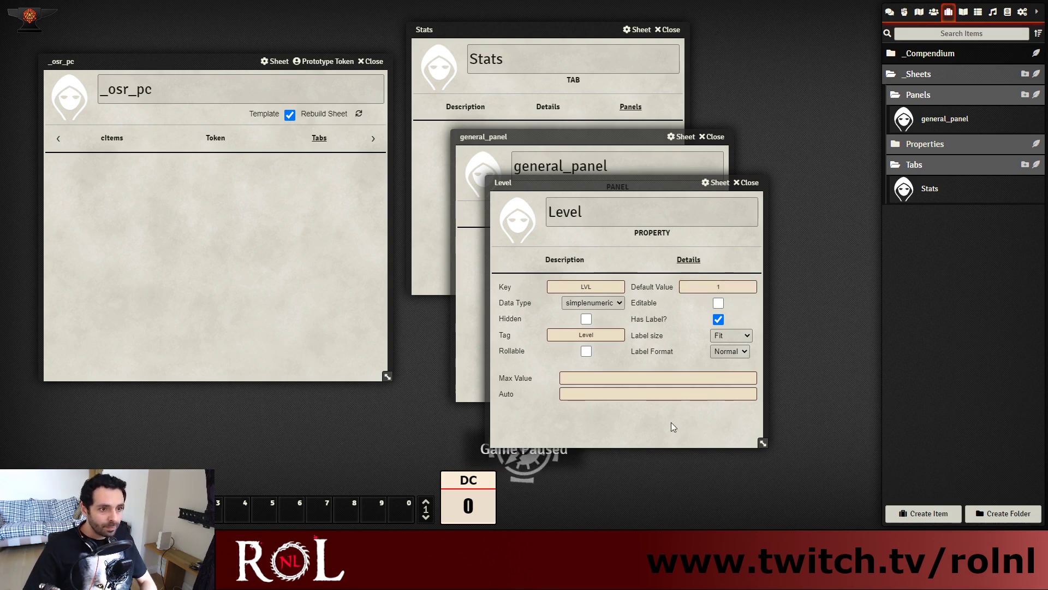
left_click(748, 184)
left_click_drag(620, 141, 583, 93)
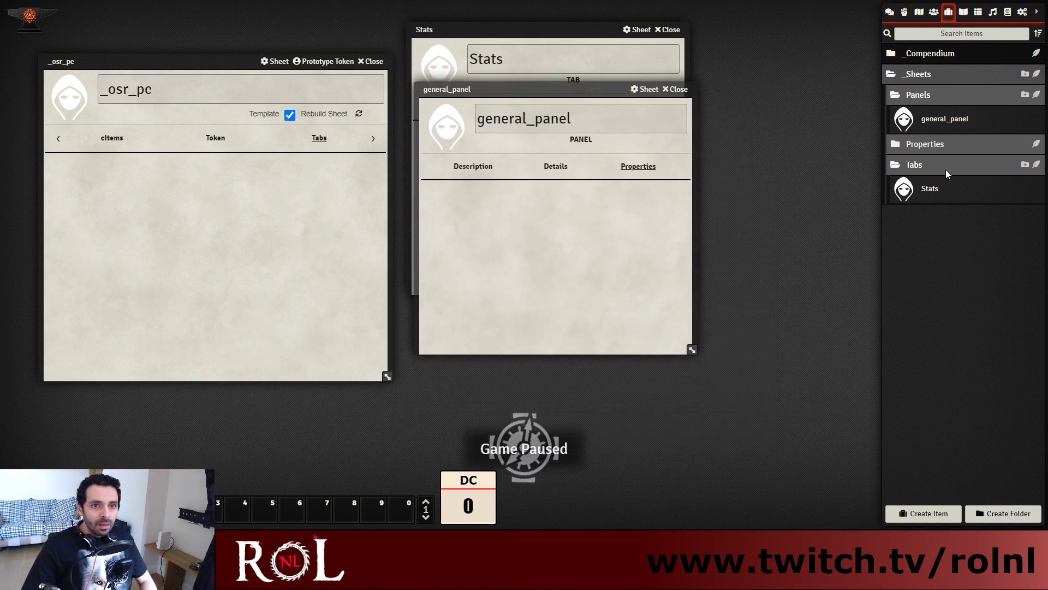
Create a property item named Race in the Panels folder
right_click(962, 124)
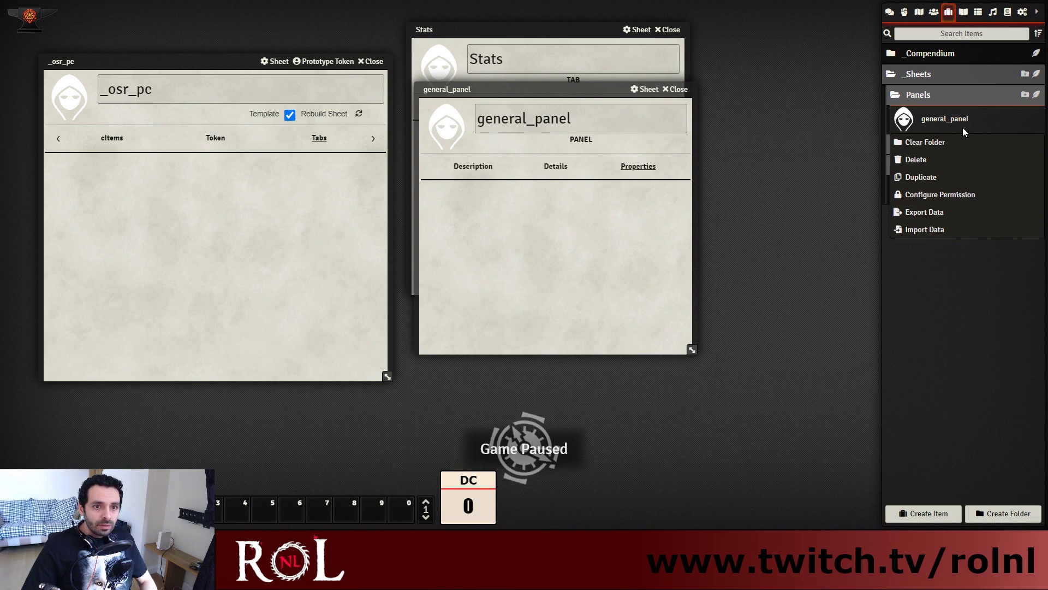
left_click(1025, 95)
left_click_drag(496, 226, 573, 227)
left_click(623, 252)
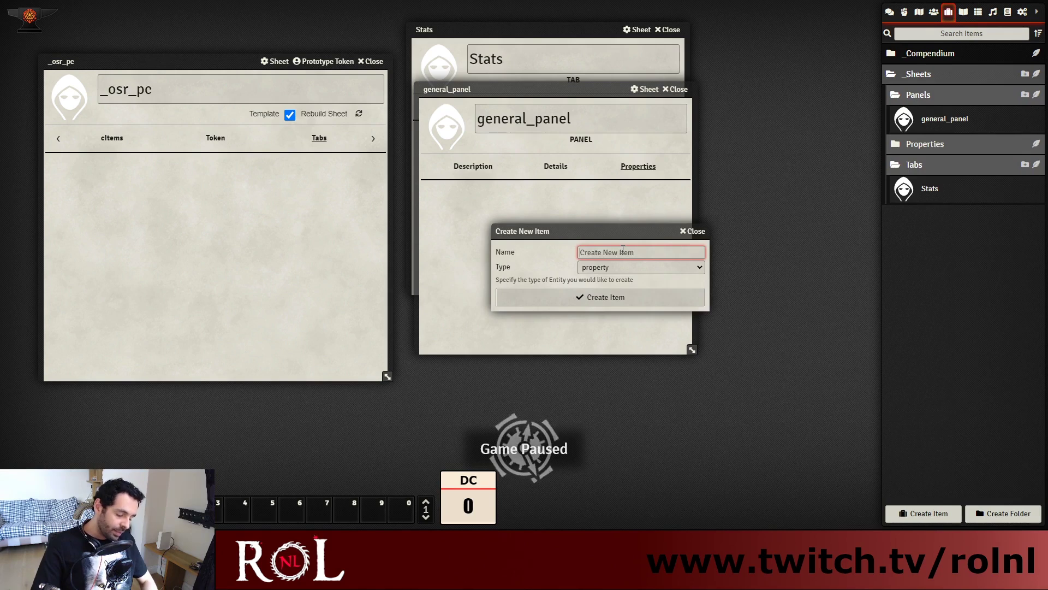
type("Racwe")
key("BackSpace")
key("BackSpace")
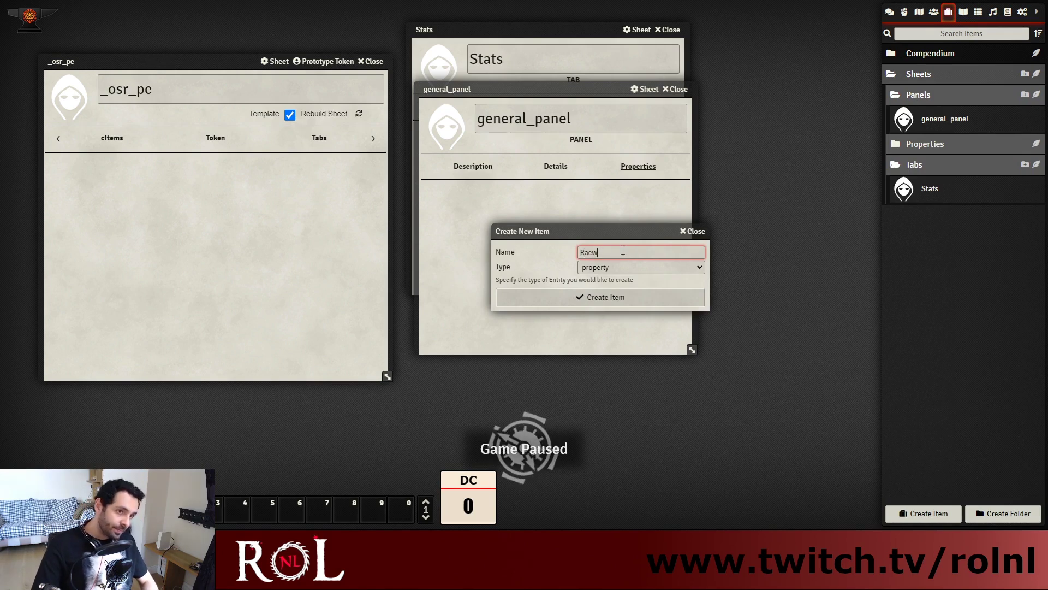
type("e")
left_click(677, 296)
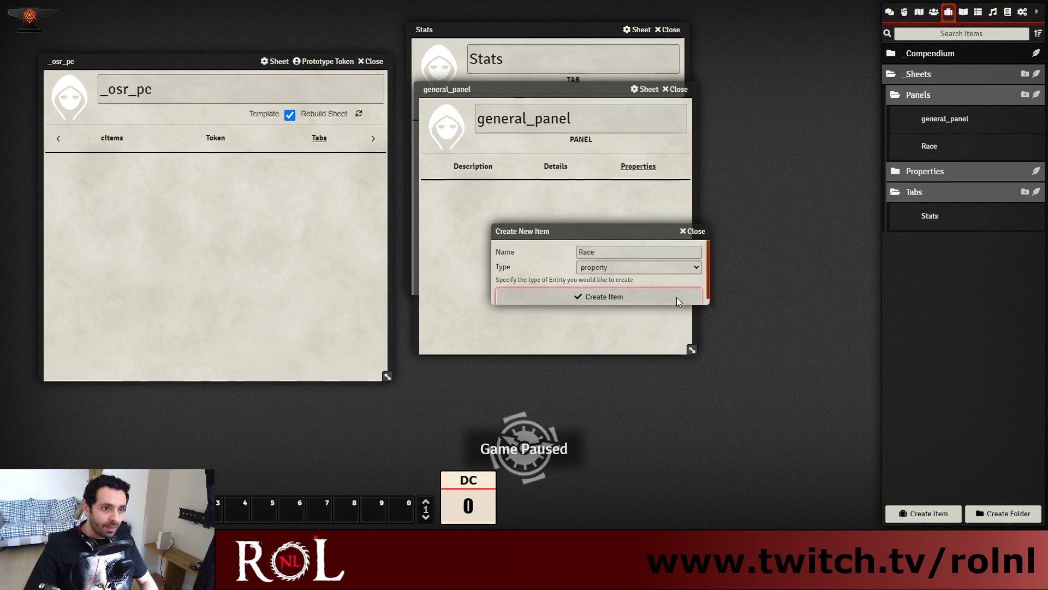
In the Race property's details, set the data type to table and the key to race
left_click(586, 214)
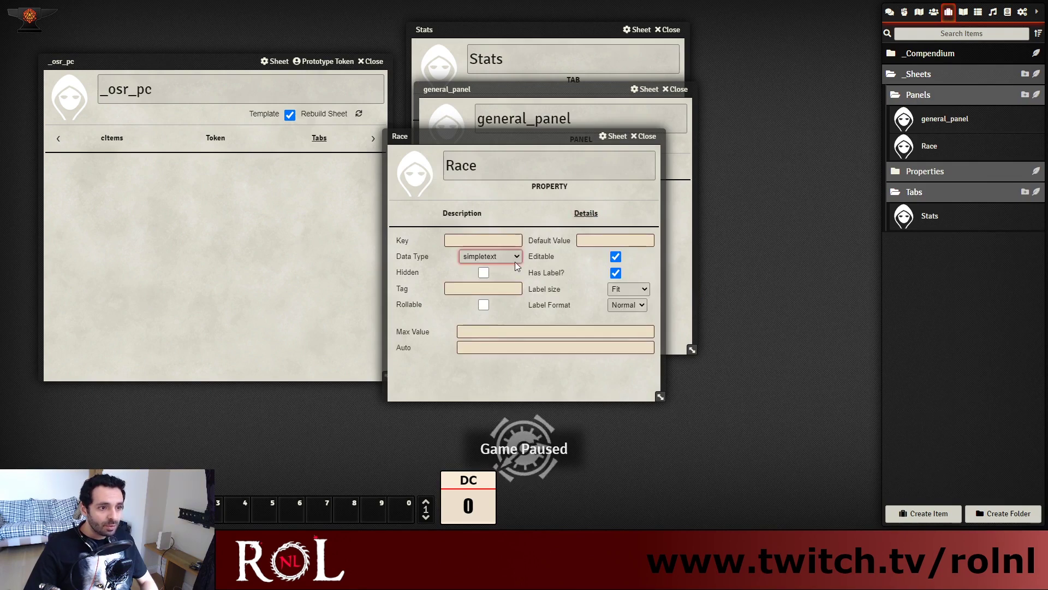
left_click(495, 339)
left_click(521, 240)
type("race")
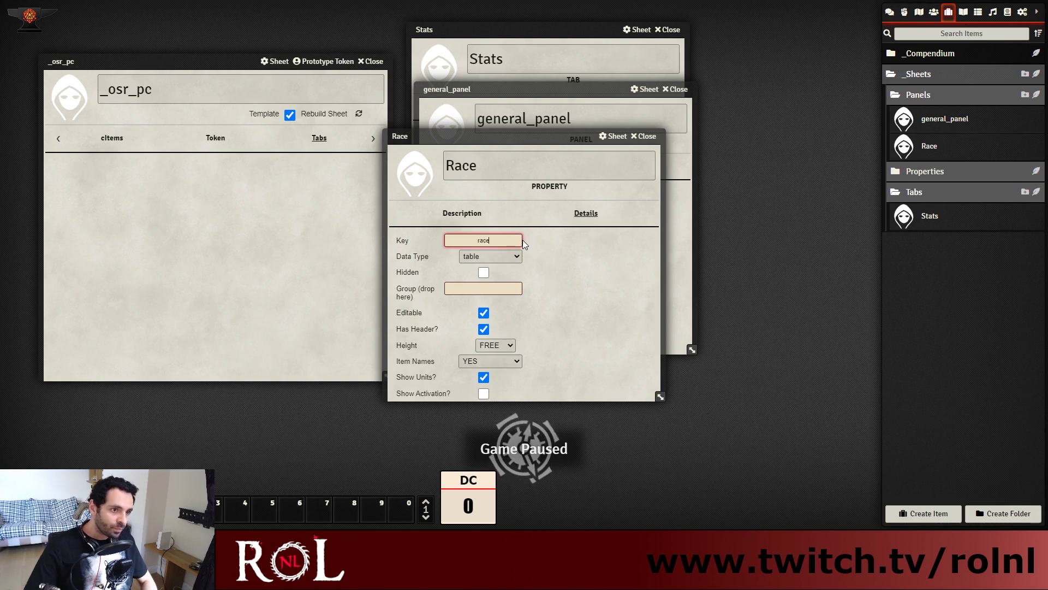
key("Return")
Turn off Editable, Has Header and Show Units for the Race table, then close its sheet
left_click_drag(480, 136, 541, 125)
left_click(544, 303)
left_click(544, 319)
left_click(544, 367)
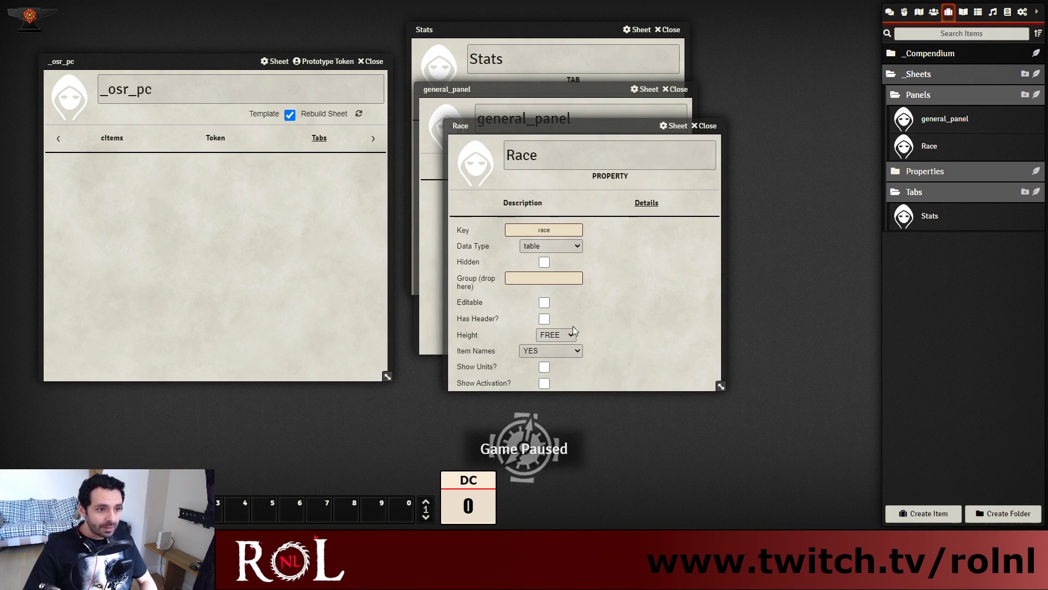
left_click_drag(628, 125, 639, 127)
left_click(716, 127)
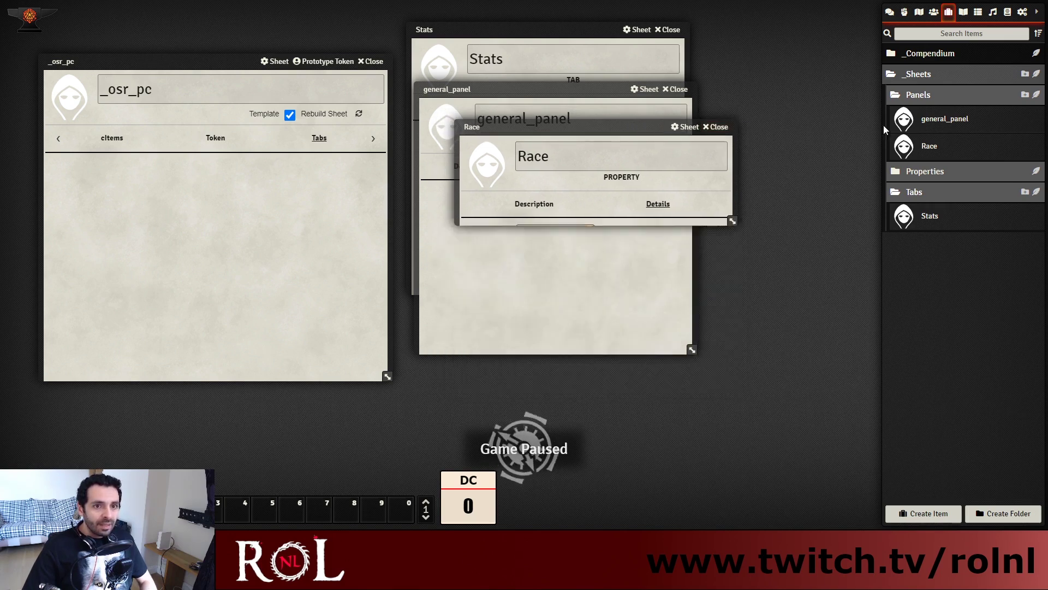
Duplicate the Race property and rename the copy Class
right_click(931, 152)
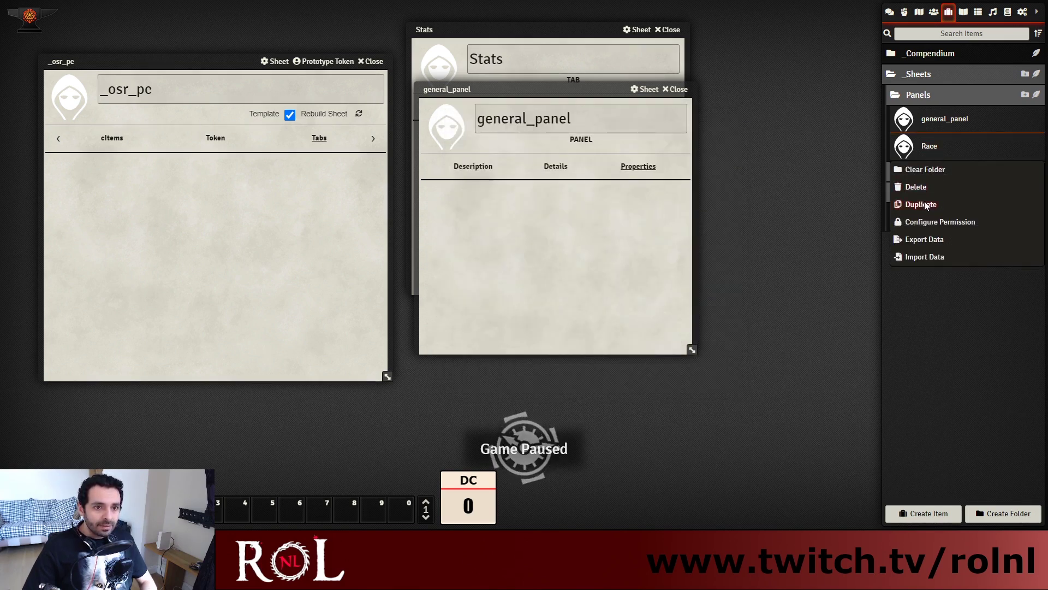
left_click(924, 202)
left_click(946, 178)
triple_click(481, 165)
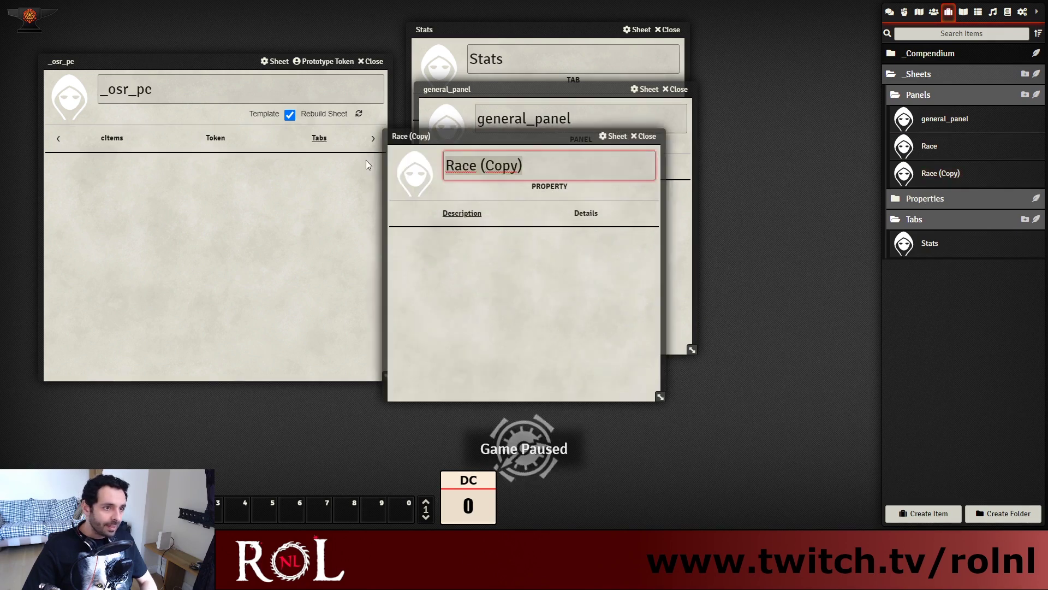
type("Class")
left_click(470, 263)
left_click_drag(495, 140, 674, 157)
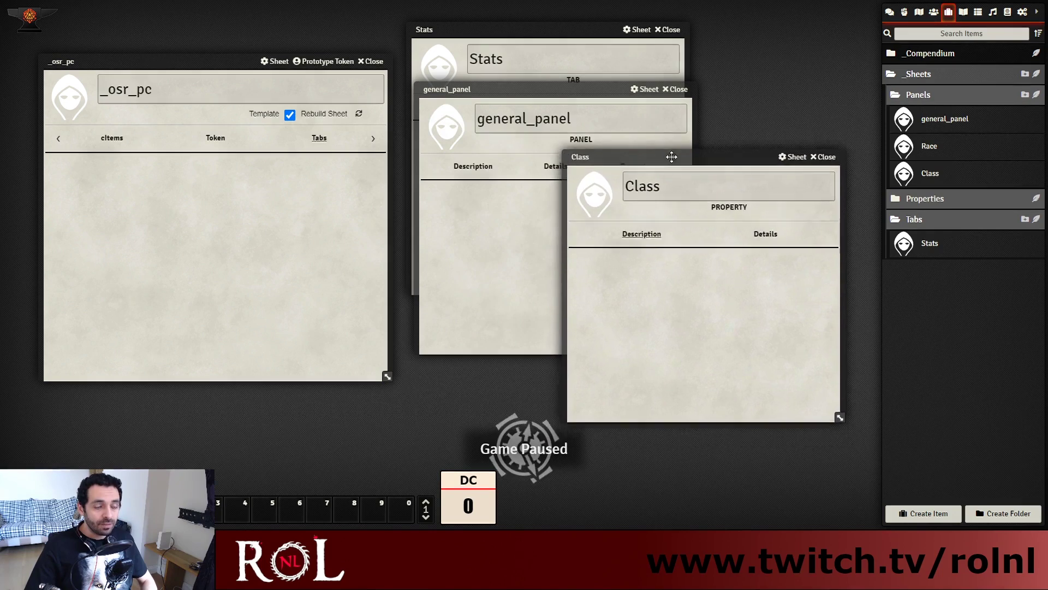
Set the Class property's key to class in its details and close its sheet
left_click(765, 229)
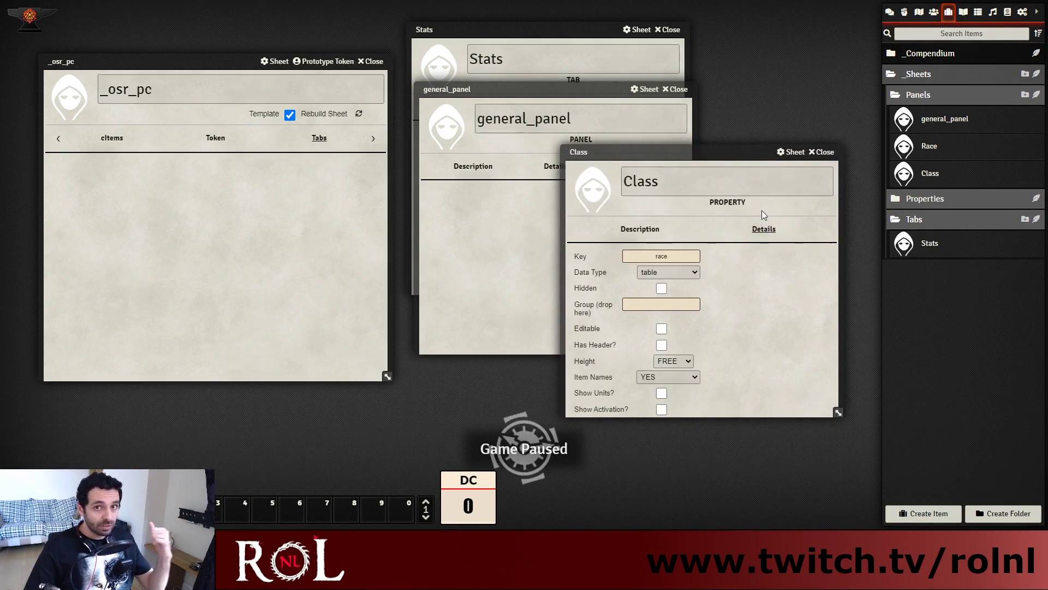
left_click_drag(679, 257, 601, 248)
type("class")
left_click(777, 339)
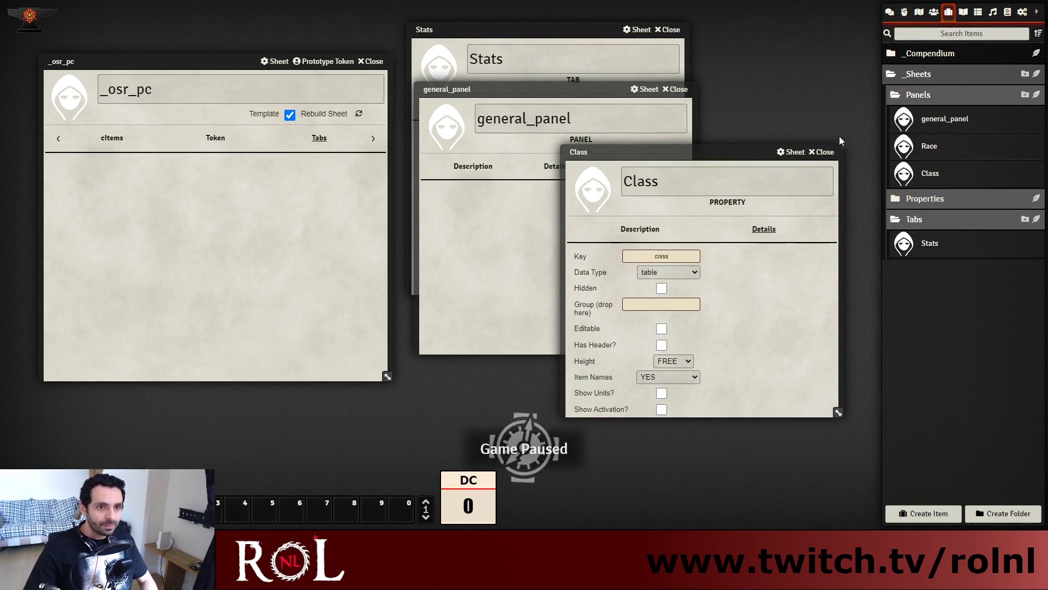
left_click(823, 153)
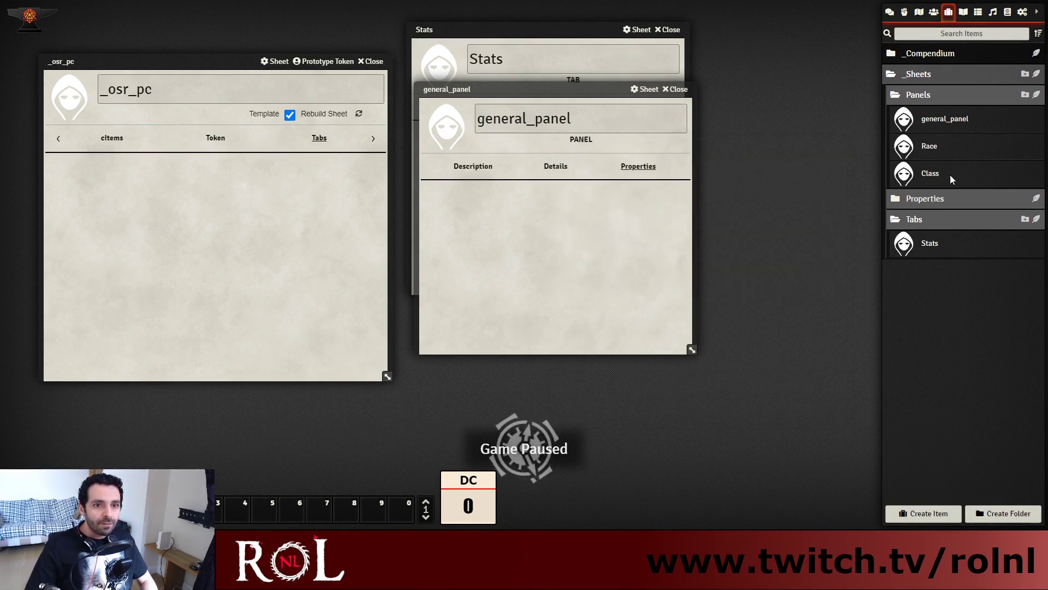
Create a property item named Background in the Panels folder
left_click(1038, 95)
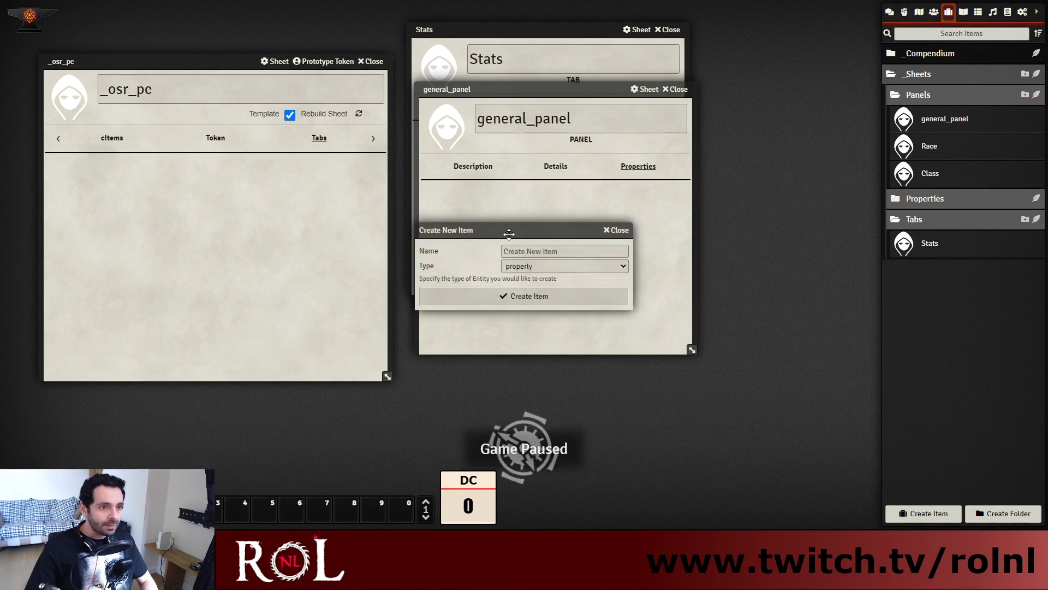
left_click_drag(506, 234, 563, 241)
left_click(587, 260)
type("Background")
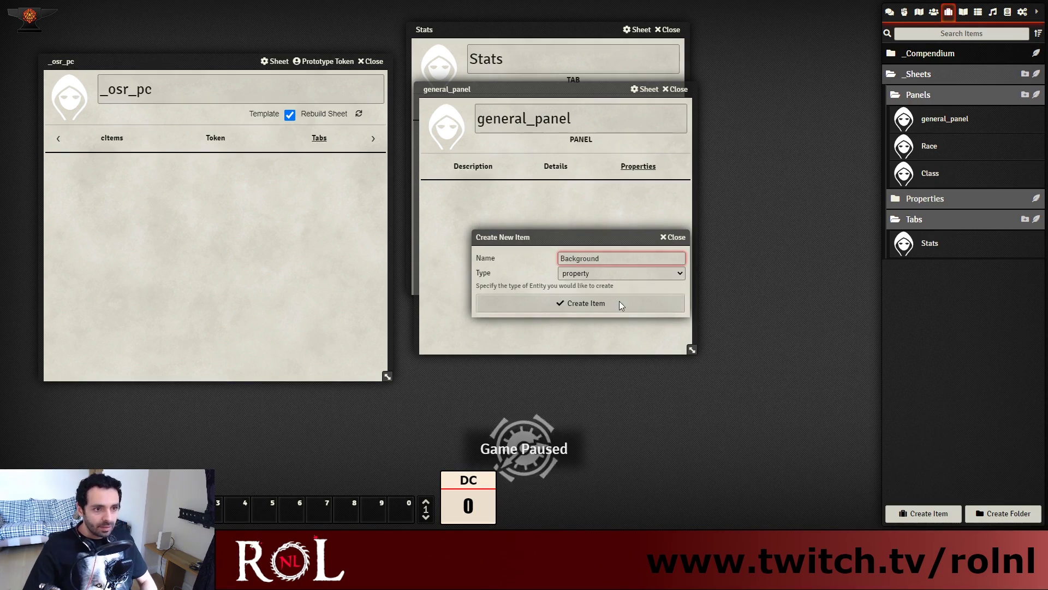
left_click(625, 307)
Set the Background property's key to background and its tag to Background, keep simpletext as the data type, and close its sheet
left_click(491, 240)
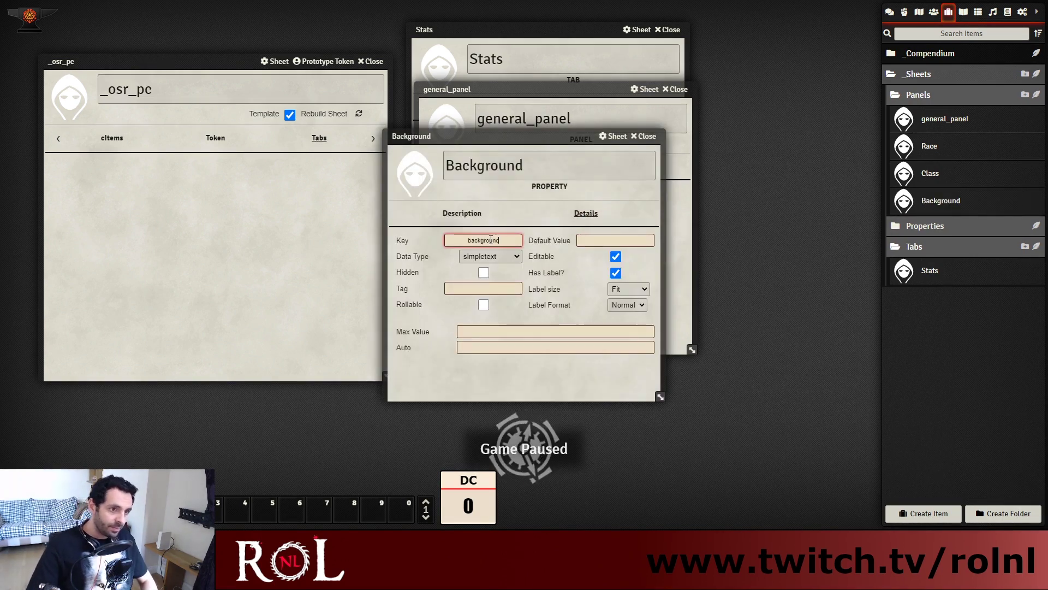
left_click(476, 286)
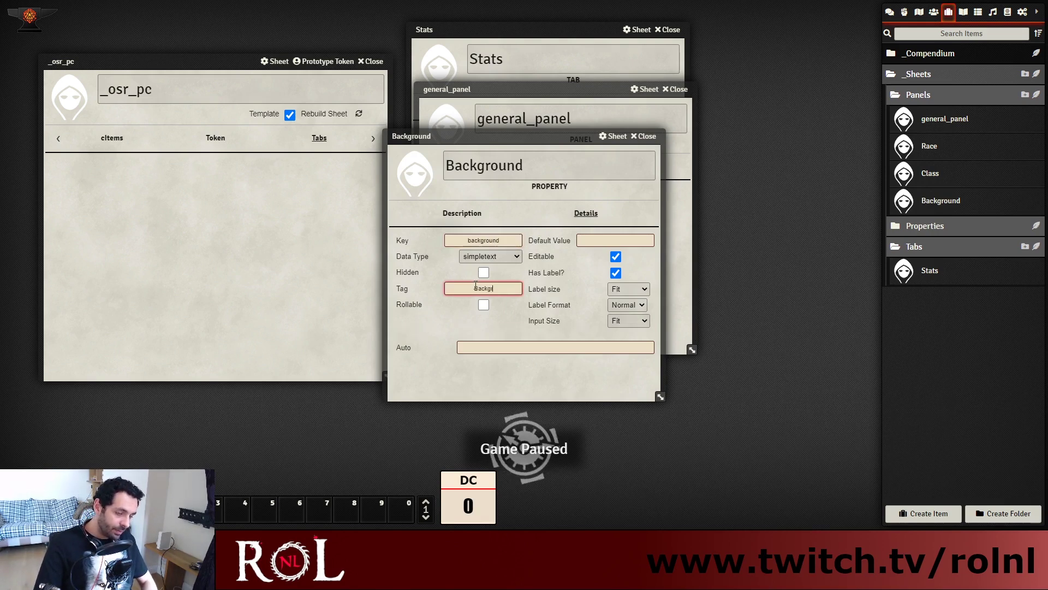
left_click(564, 376)
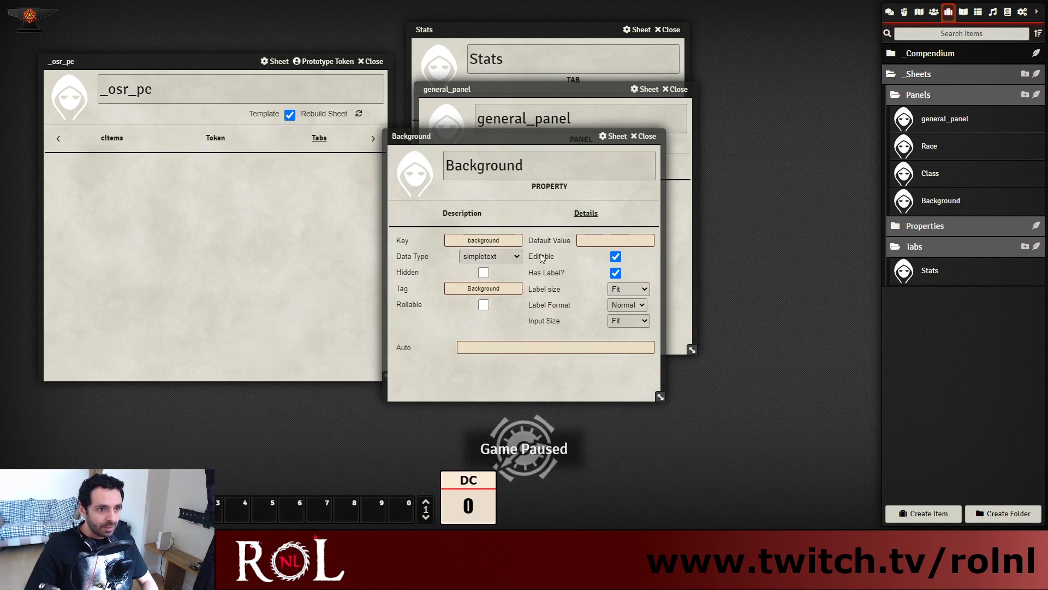
left_click(647, 136)
Expand the Properties folder and move Race, Class and Background into it from the Panels folder
left_click_drag(579, 93, 574, 115)
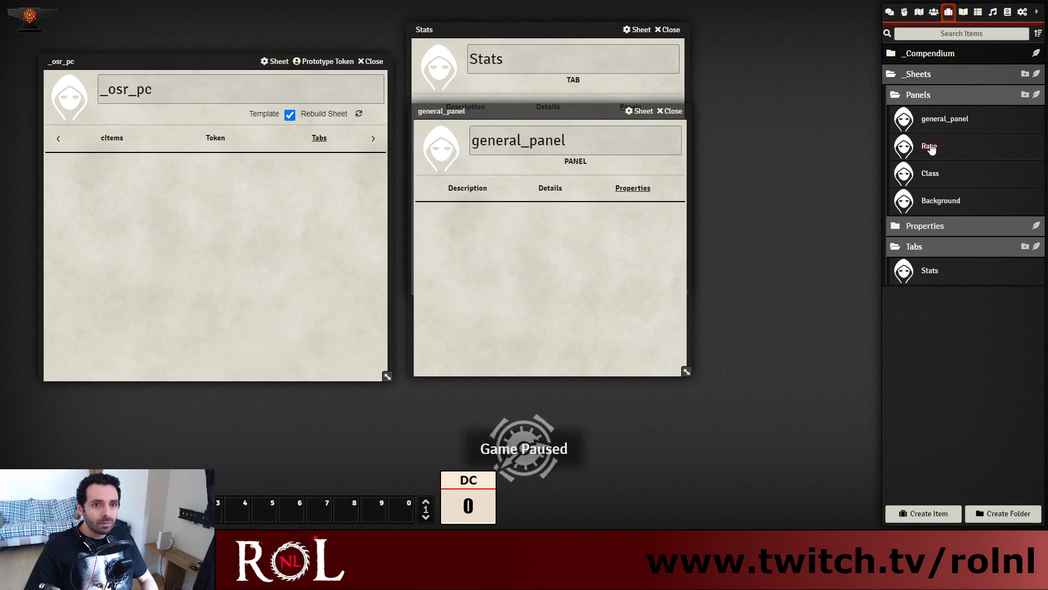
left_click(944, 227)
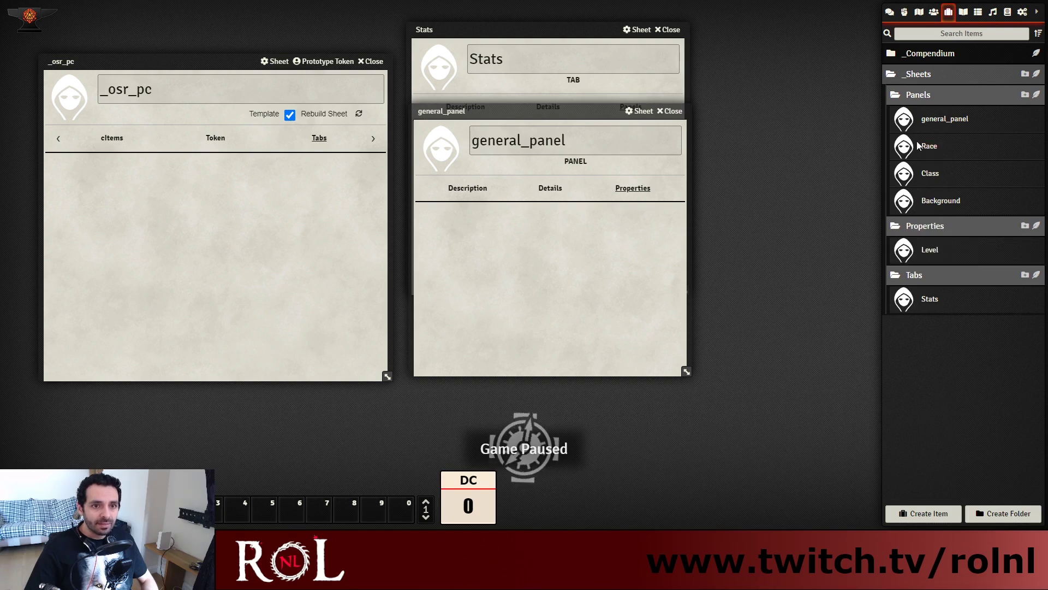
left_click_drag(936, 255, 947, 239)
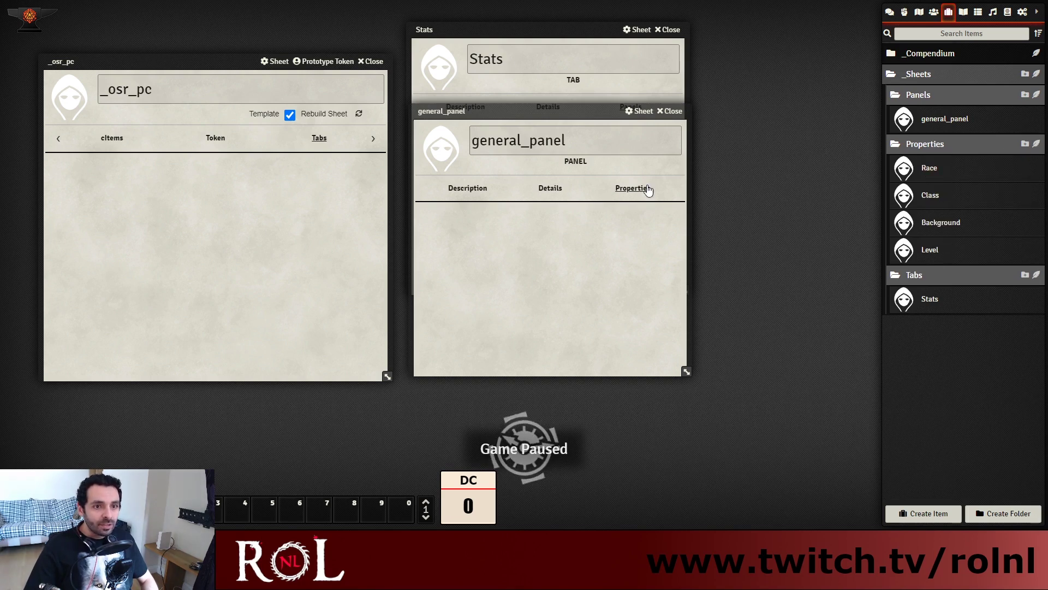
Add Race, Class, Background and Level to general_panel's property list, ordered Level, Race, Class, Background
left_click_drag(677, 284, 642, 258)
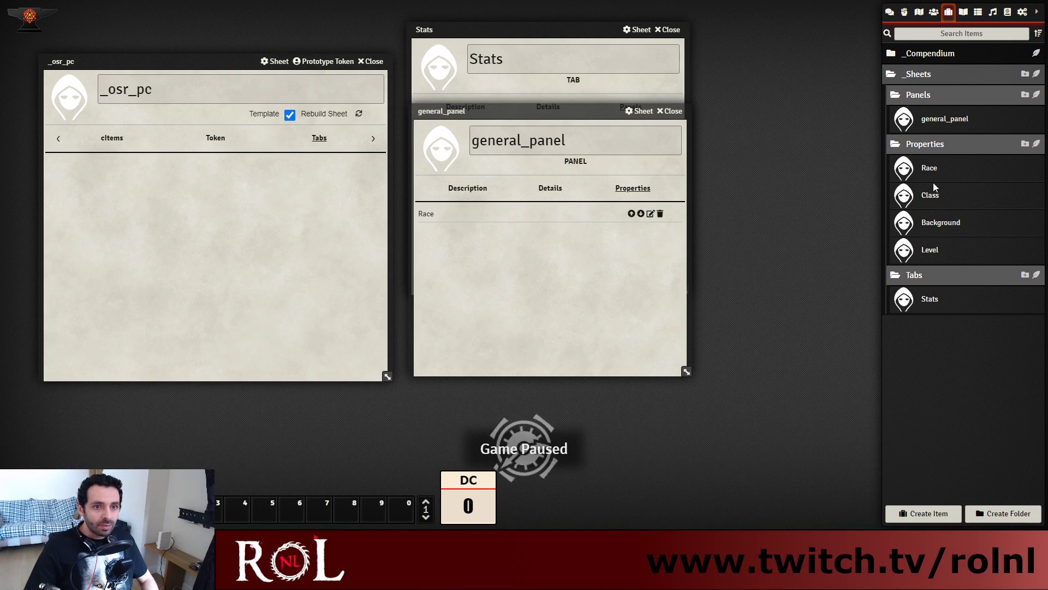
left_click_drag(916, 207, 541, 289)
left_click_drag(949, 227, 499, 295)
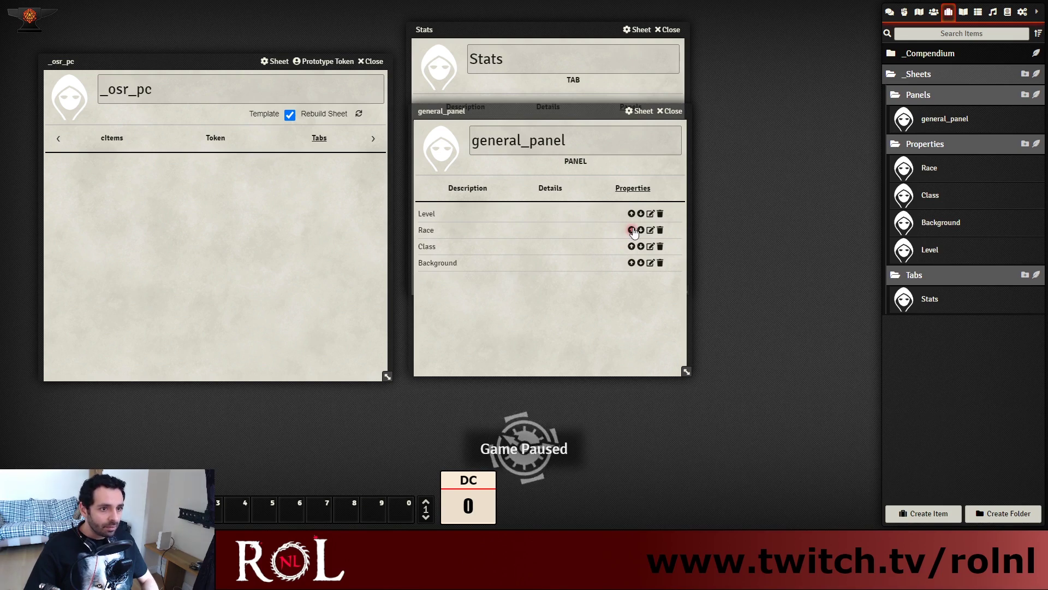
left_click_drag(573, 107, 572, 100)
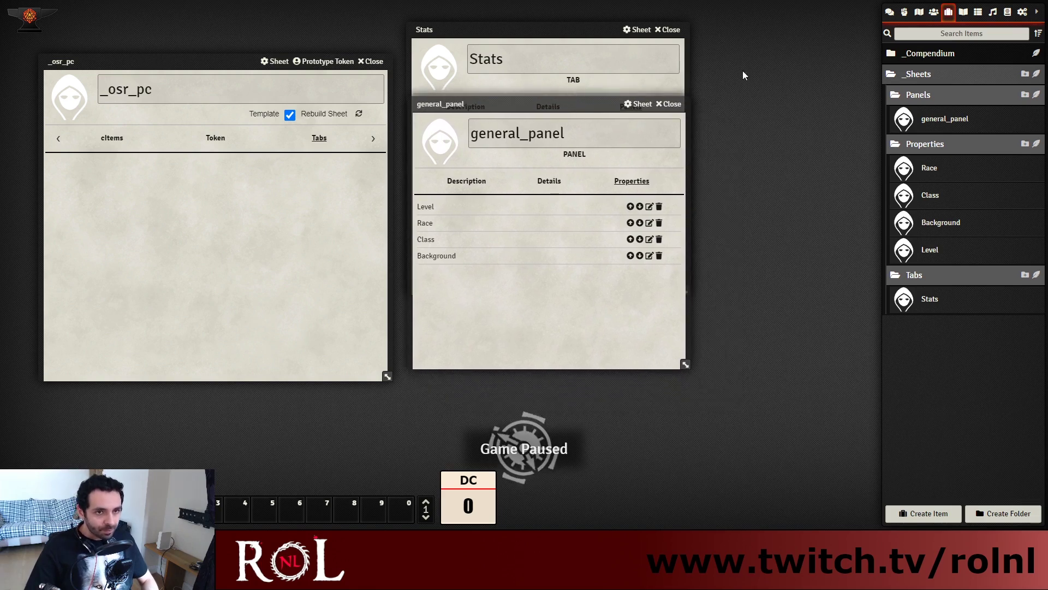
Expand the _Compendium, _CONFIG and Groups folders and collapse the _Sheets folder
left_click(960, 53)
left_click(924, 117)
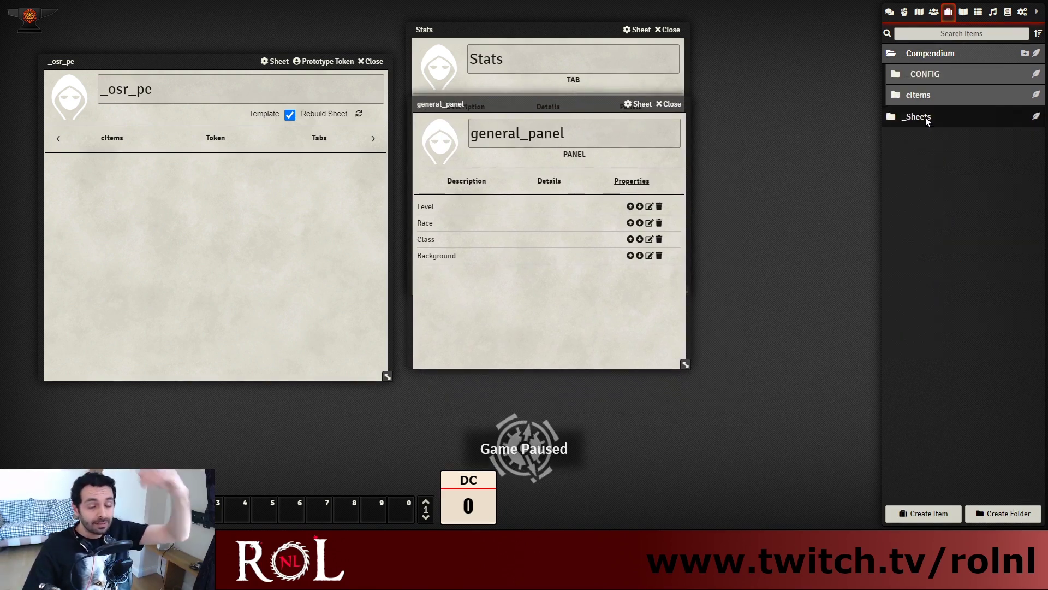
left_click(937, 77)
left_click_drag(545, 95, 571, 113)
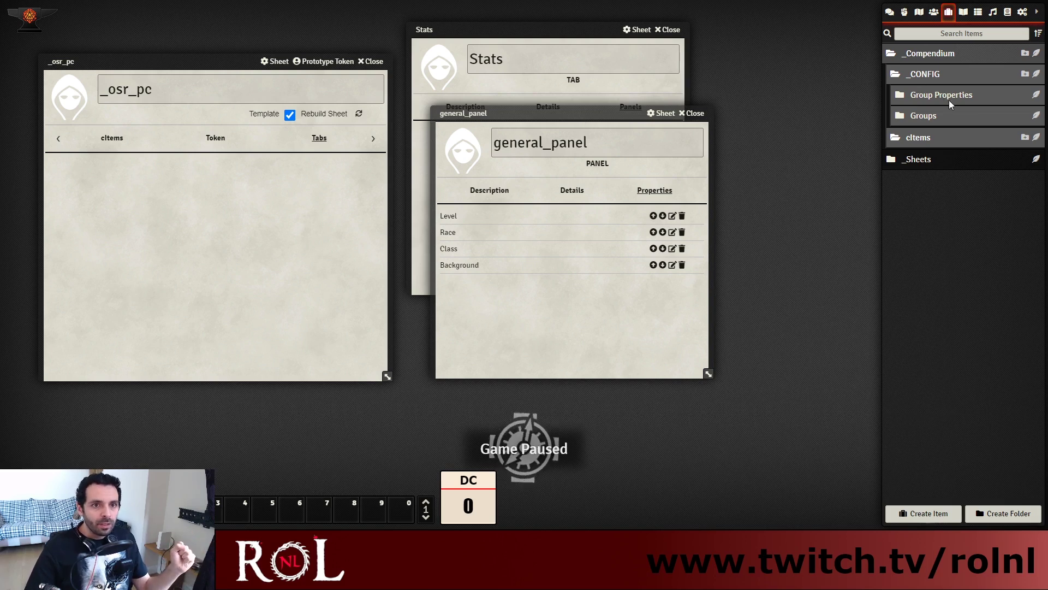
left_click(938, 116)
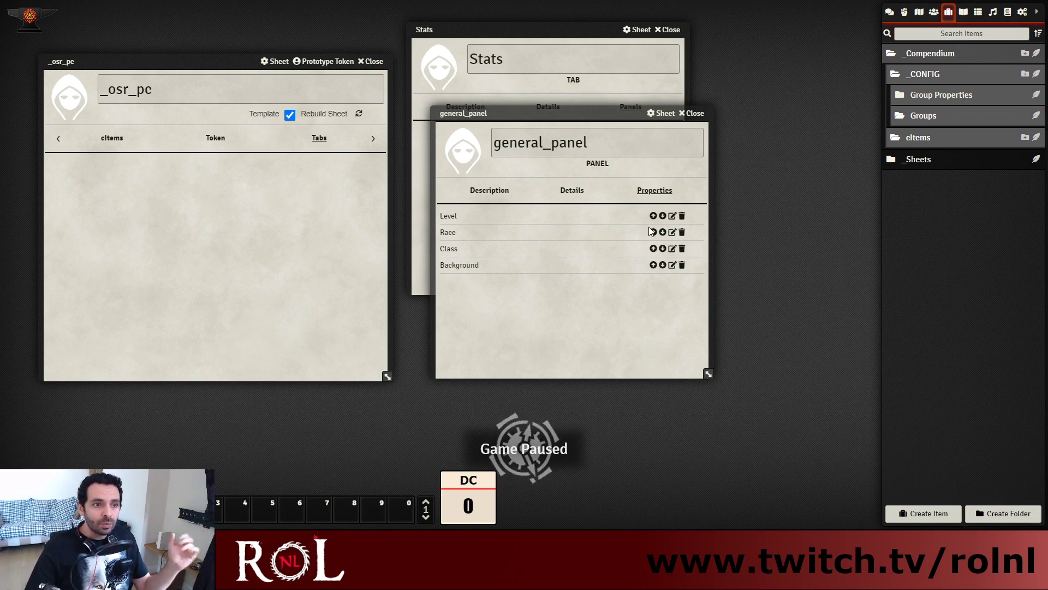
Create an item of type group named Race in the Groups folder
left_click(1036, 116)
left_click(551, 251)
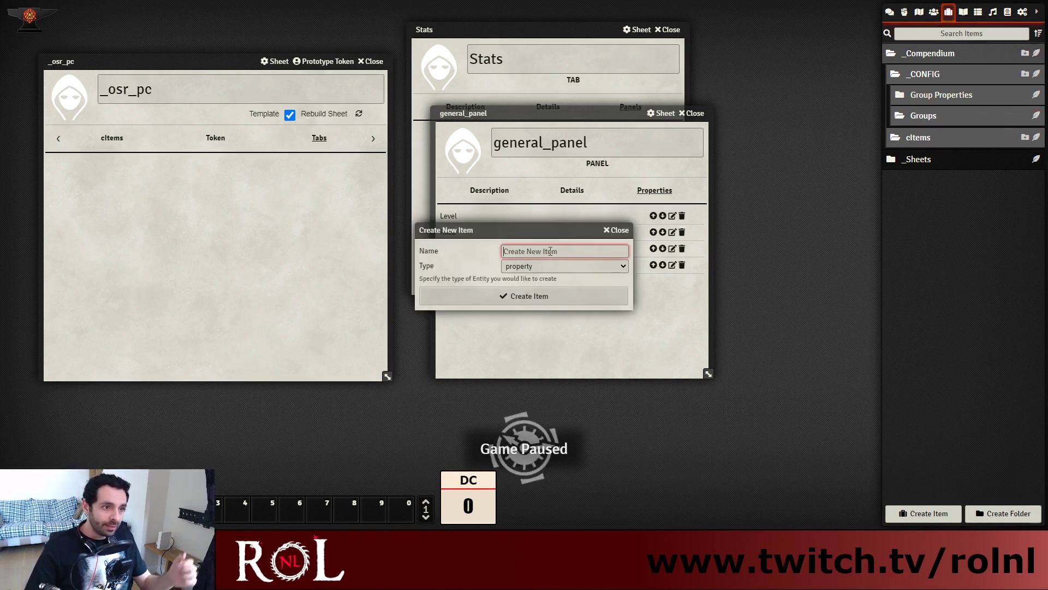
type("Race")
key("Tab")
key("g")
left_click_drag(537, 231, 571, 243)
left_click(566, 306)
Set the Race group's key to race_group with Unique enabled, check its empty property list, and close its sheet
left_click_drag(540, 135, 686, 195)
left_click(671, 274)
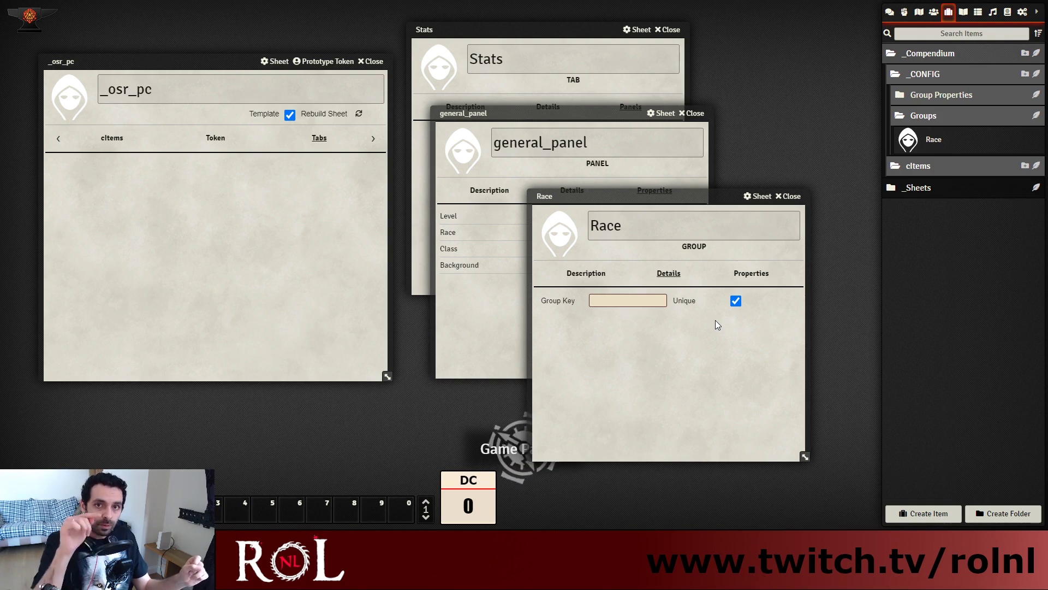
left_click(633, 296)
type("race_group")
left_click(586, 348)
left_click(767, 272)
left_click_drag(692, 198, 704, 221)
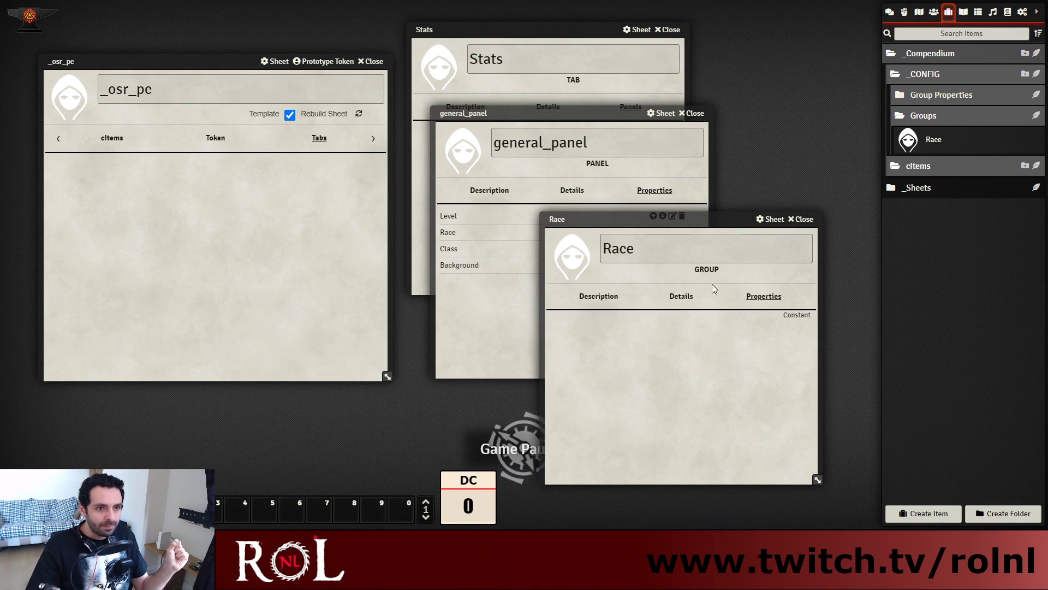
left_click(805, 220)
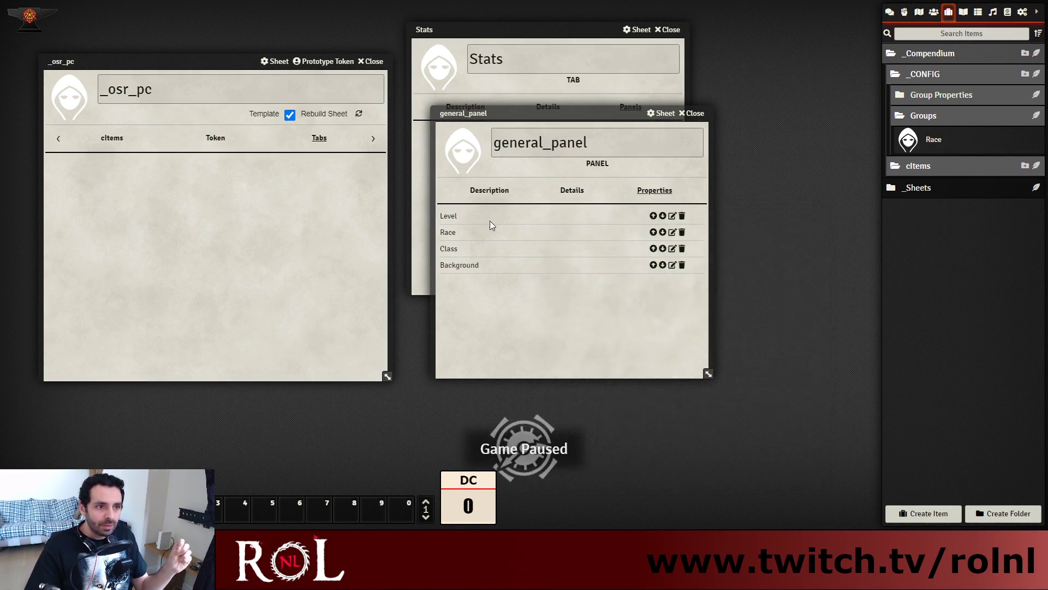
Open the Race property from general_panel, assign the Race group to its Group field, and close its sheet
left_click(672, 232)
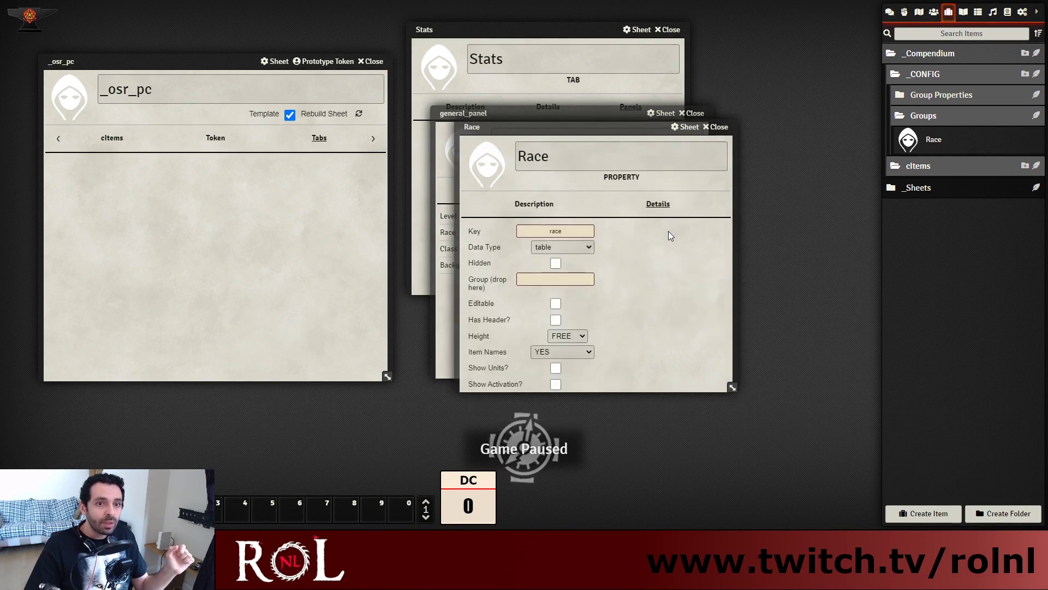
left_click_drag(606, 129, 705, 171)
left_click_drag(910, 240, 681, 333)
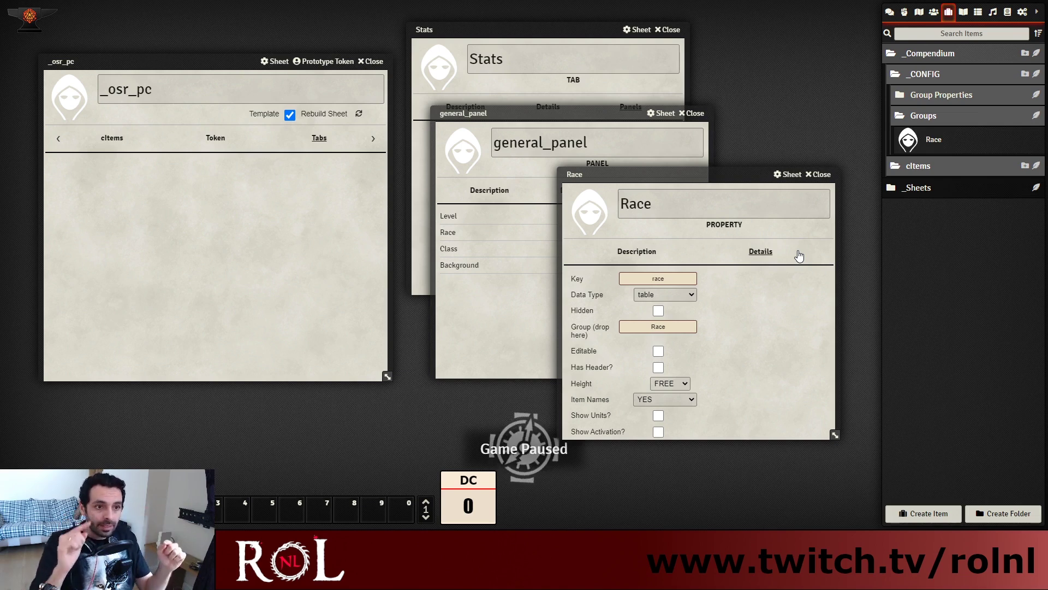
left_click(819, 175)
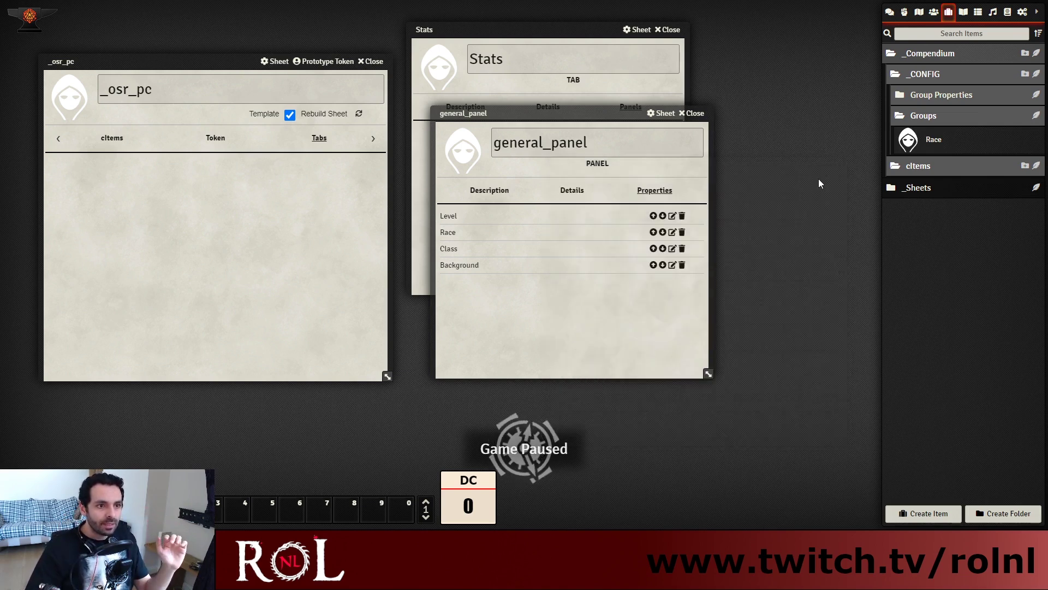
left_click_drag(605, 114, 665, 103)
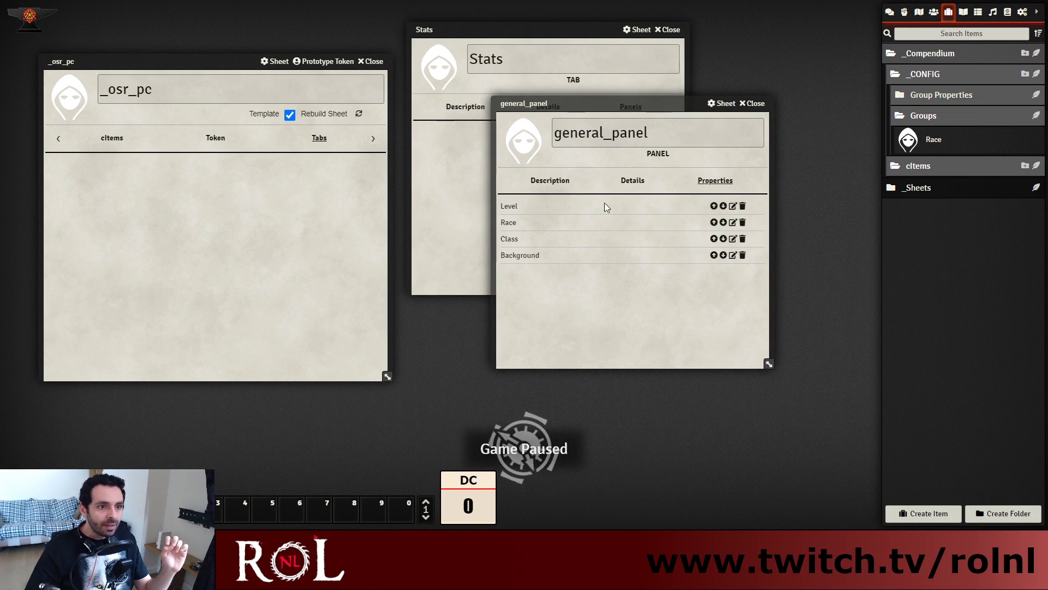
Duplicate the Race group and rename the copy Class
right_click(932, 146)
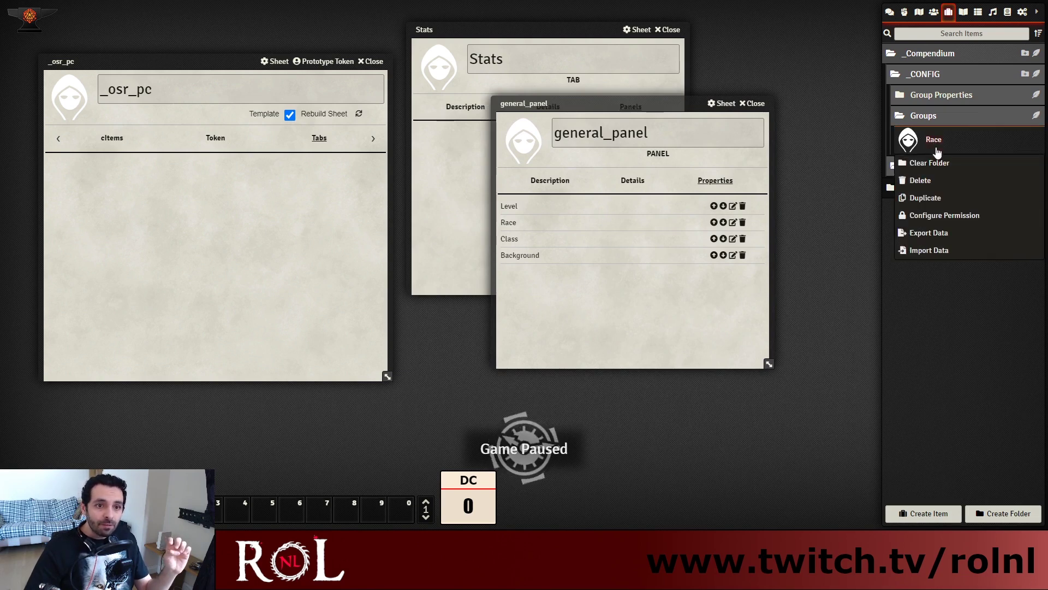
left_click(929, 198)
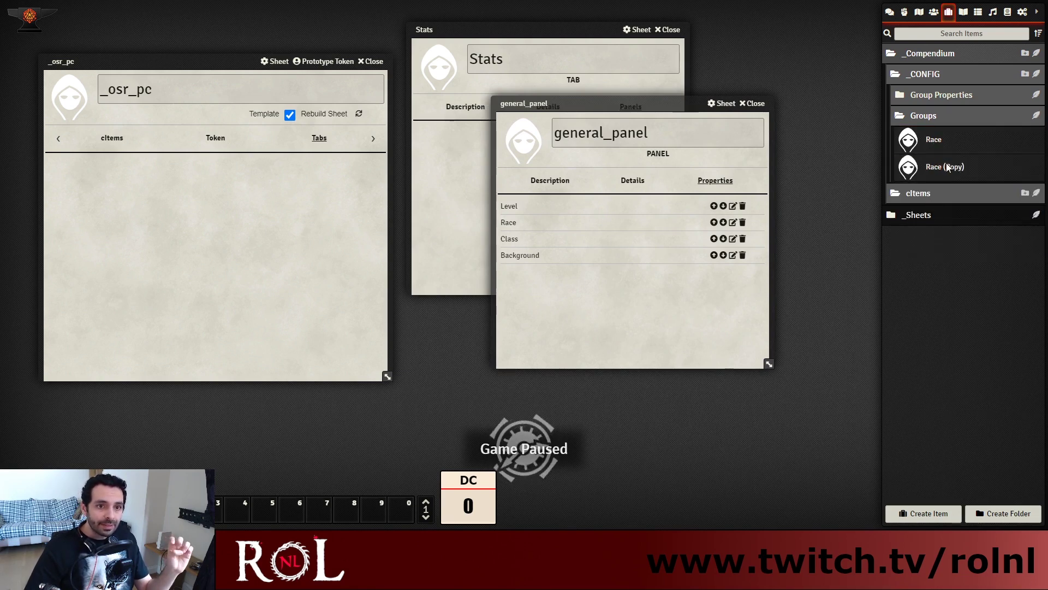
left_click(942, 161)
left_click_drag(601, 163, 321, 134)
type("Class")
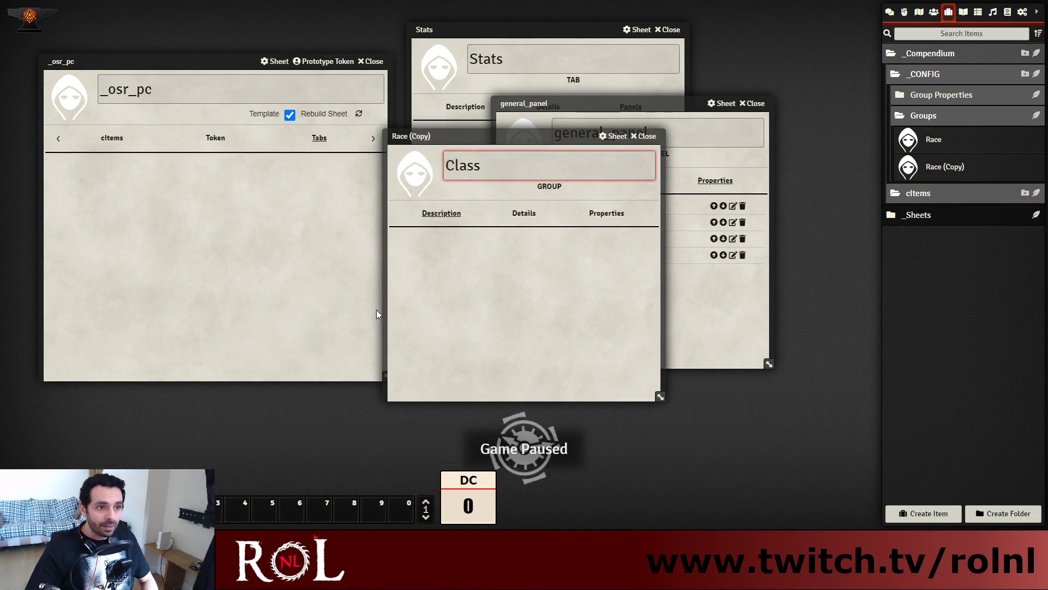
key("Return")
Set the Class group's key to class_group and show its property list
left_click(523, 216)
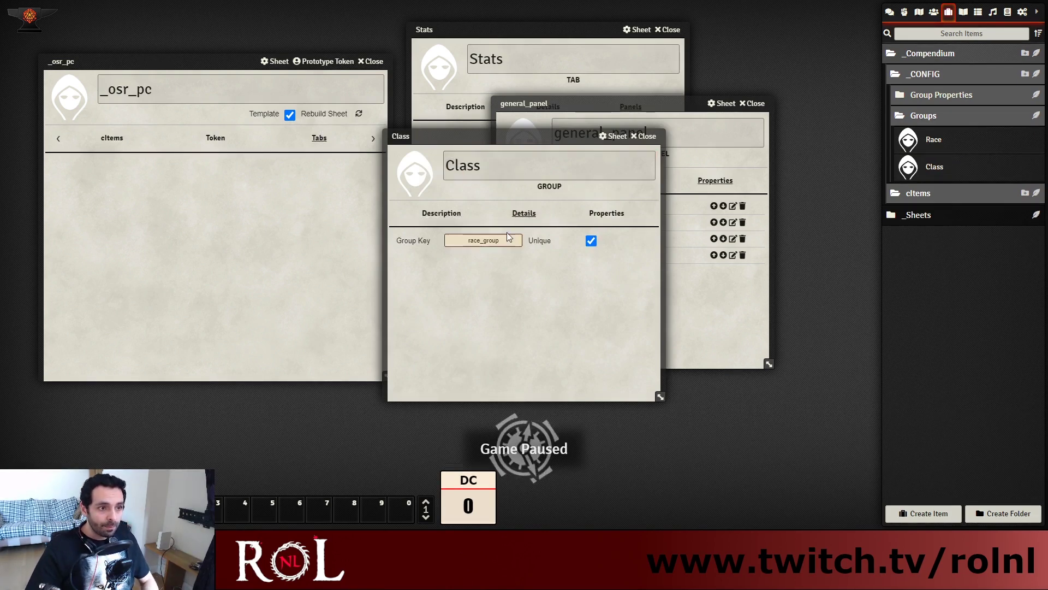
left_click_drag(508, 236, 484, 241)
left_click(479, 242)
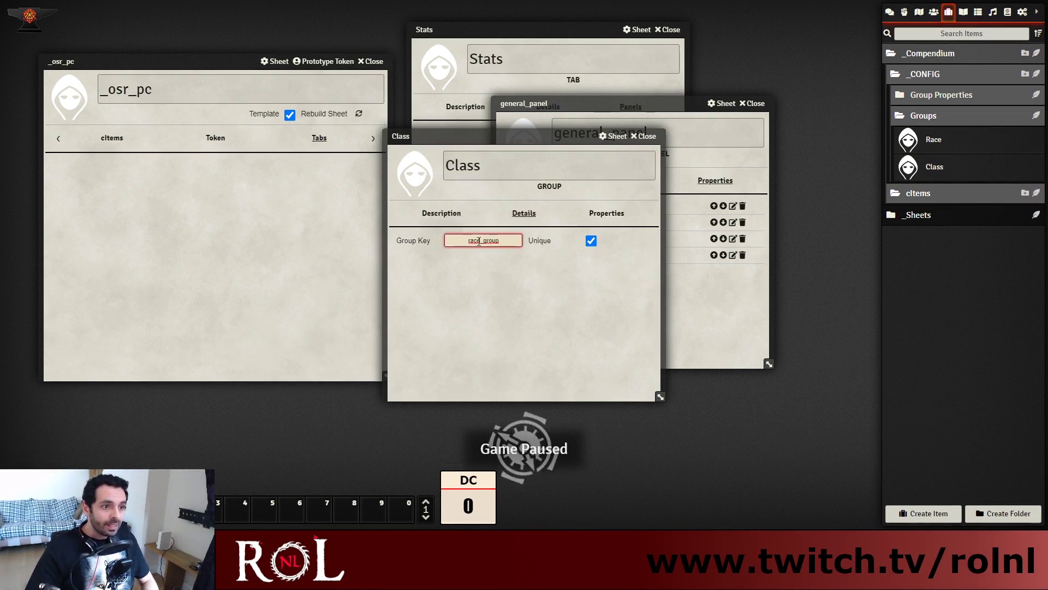
type("class")
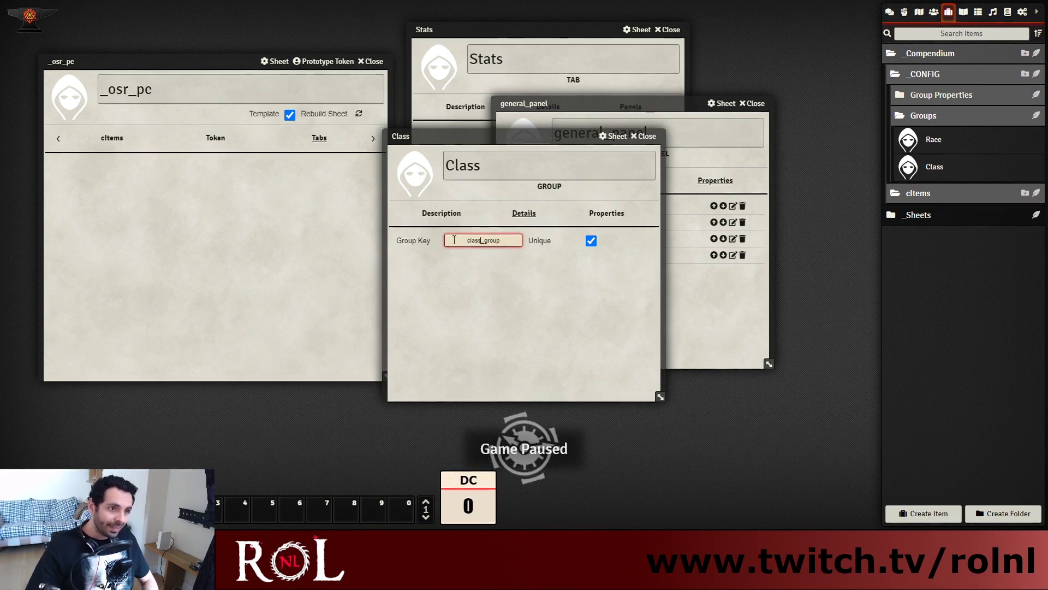
left_click(605, 214)
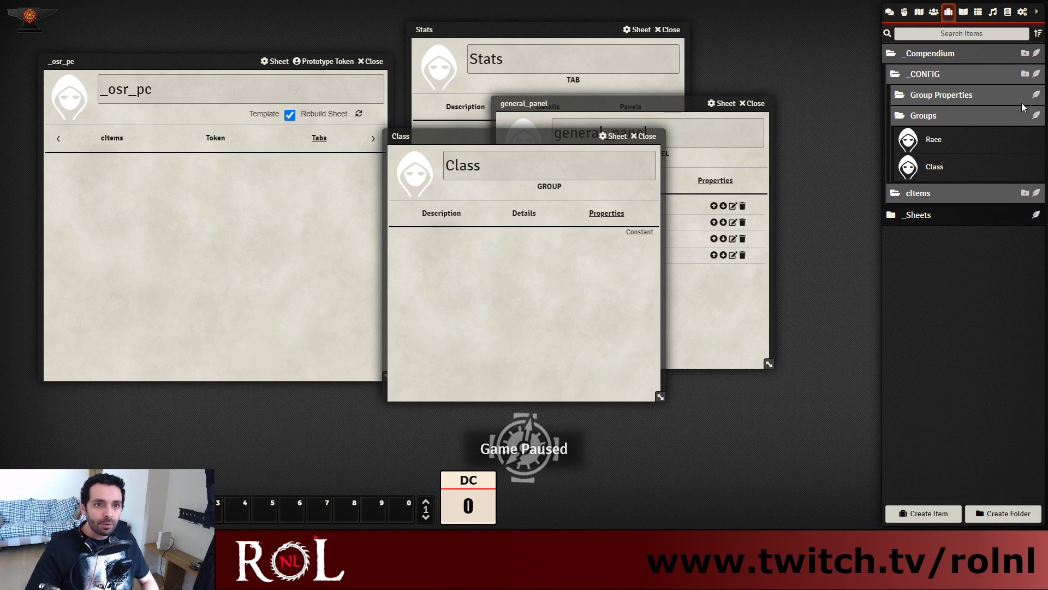
Create a property item named Hit dice in the Group Properties folder
left_click(1036, 95)
left_click_drag(523, 231, 702, 300)
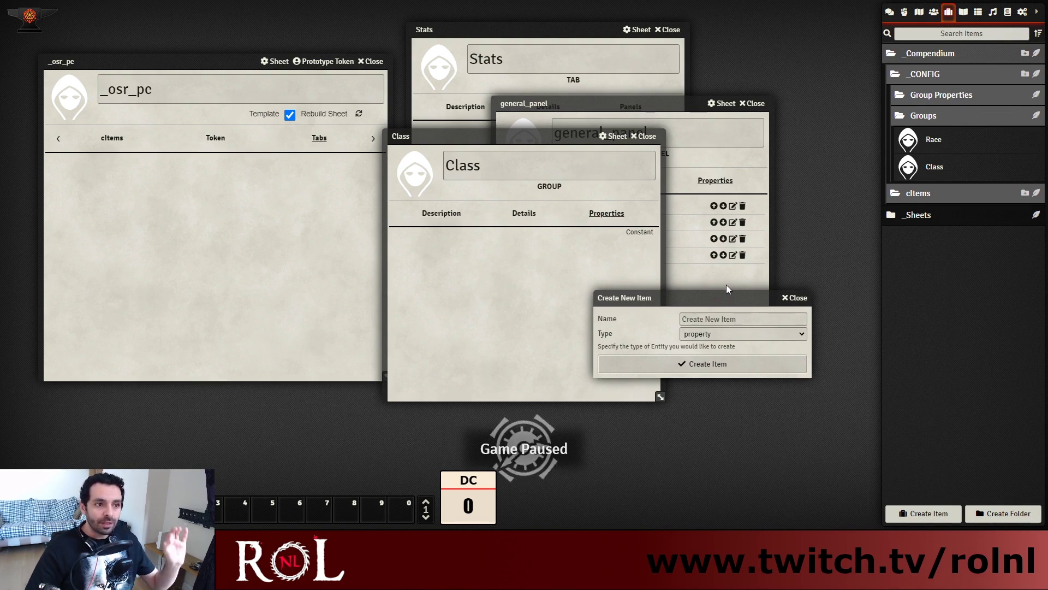
left_click(736, 317)
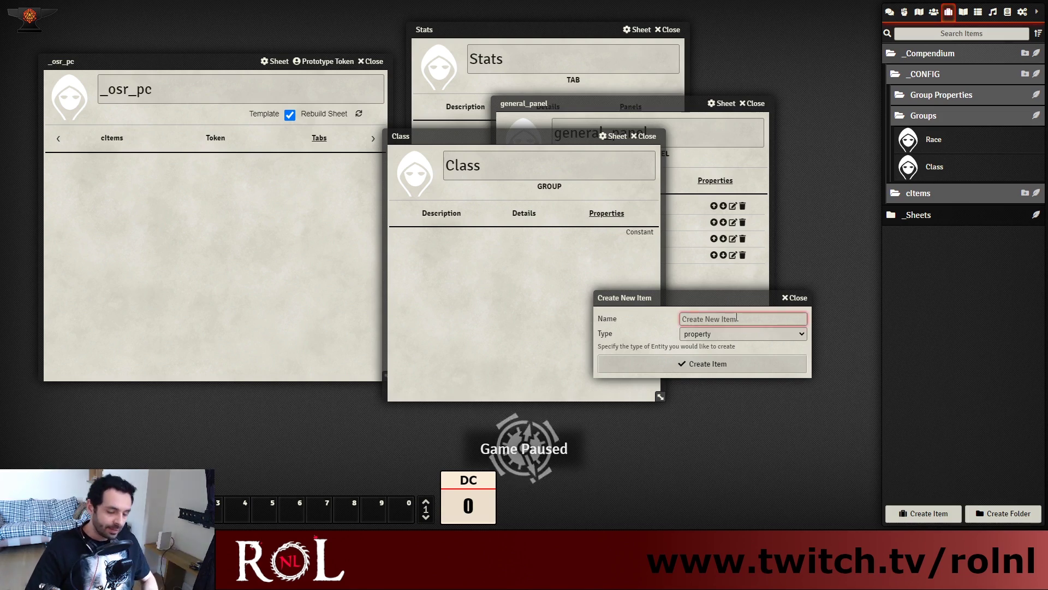
type("Hit dice")
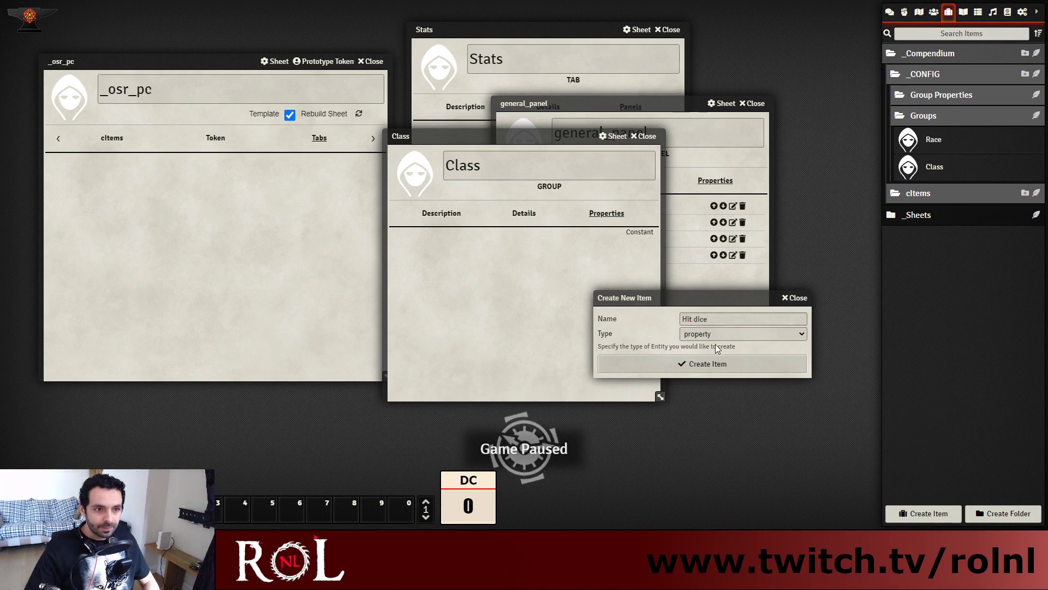
left_click(773, 363)
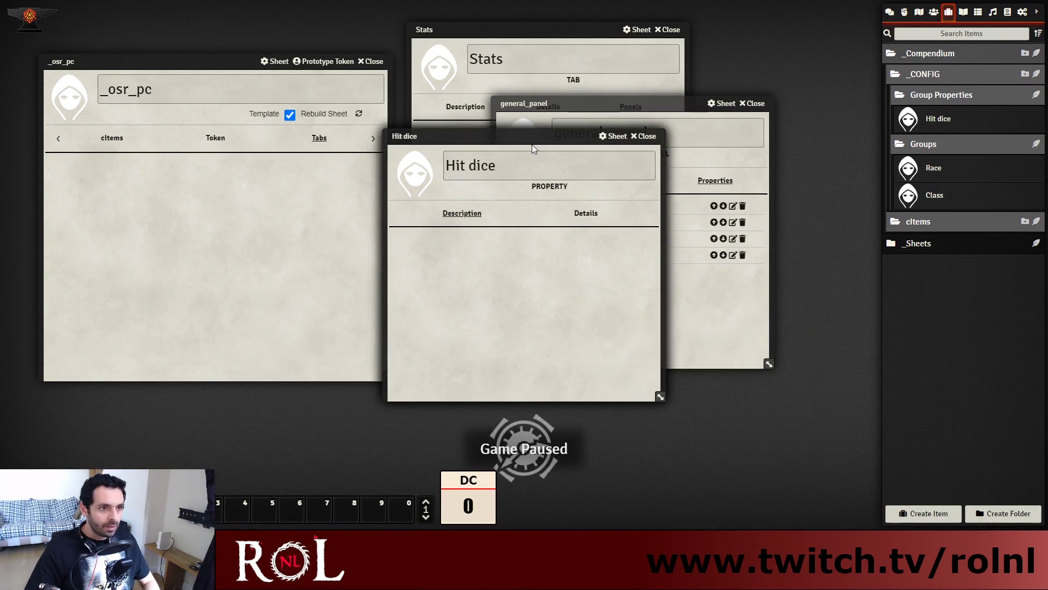
Set the Hit dice property's key to hit_die and rename the property Hit die
left_click_drag(549, 138, 744, 207)
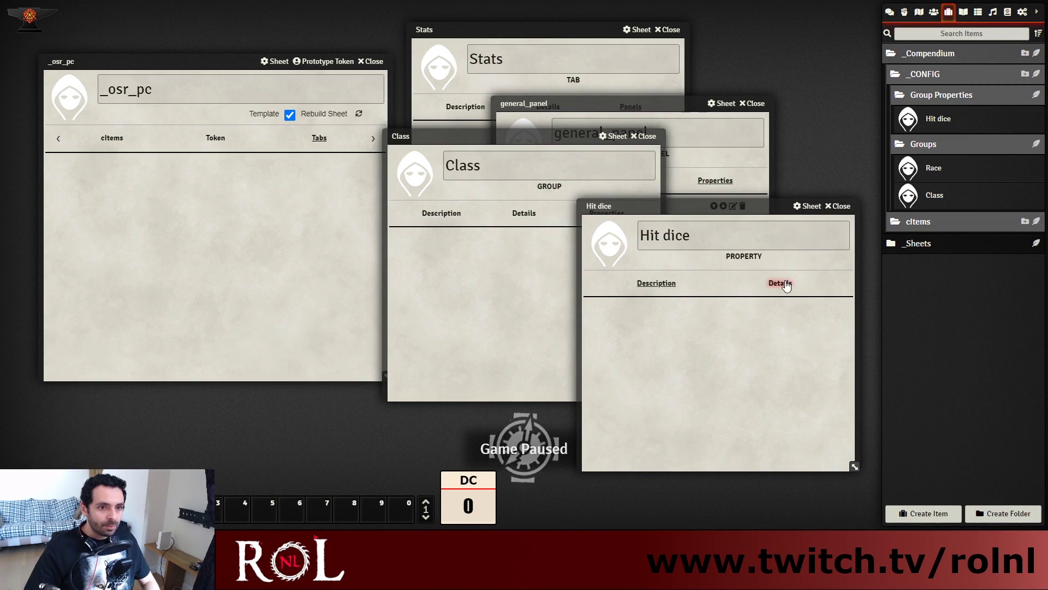
left_click(781, 283)
left_click(685, 310)
type("hit_dice")
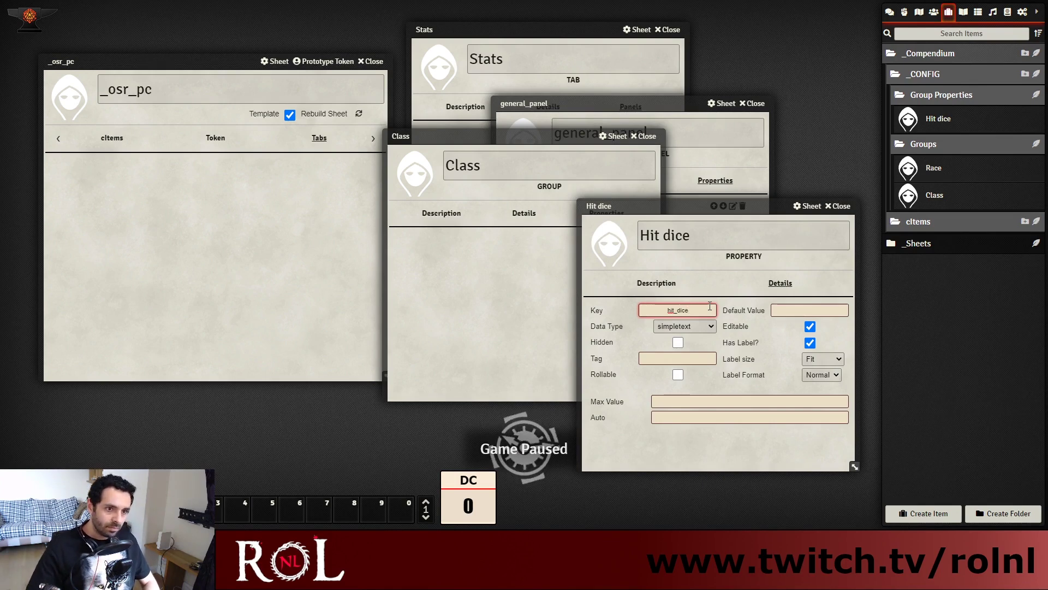
key("BackSpace")
key("BackSpace")
key("BackSpace")
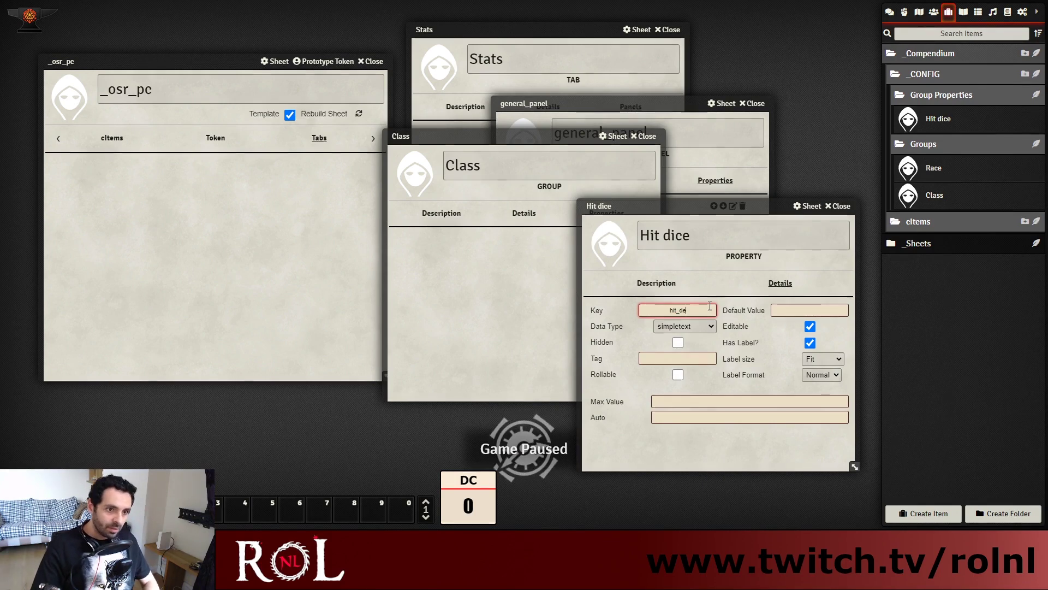
type("ie")
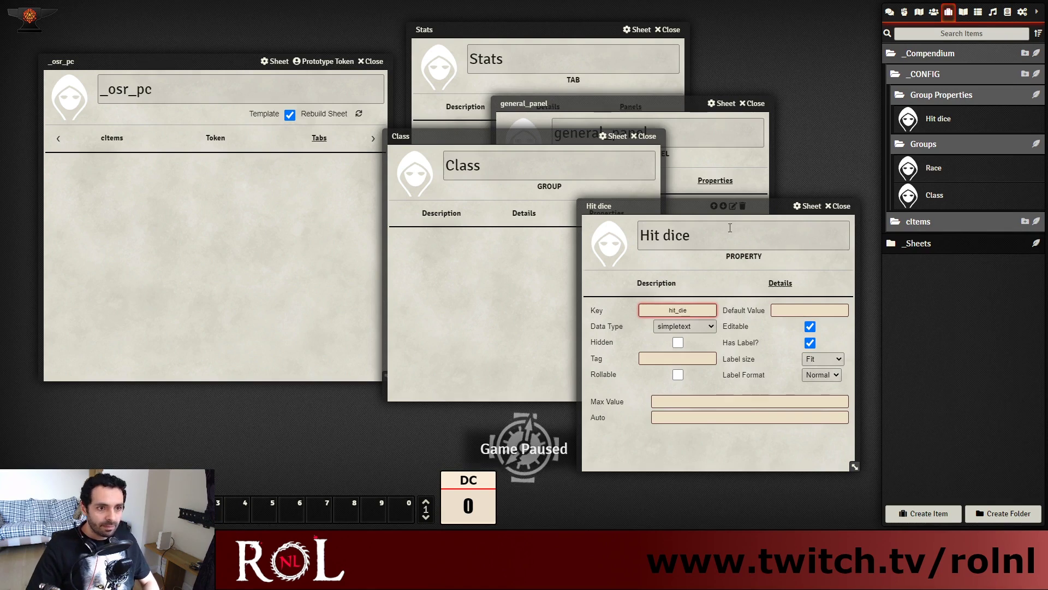
left_click(701, 230)
key("BackSpace")
key("BackSpace")
type("e")
Make the Hit die property a list tagged Hit Die with options 1d4,1d6,1d8, and close its sheet
left_click(705, 327)
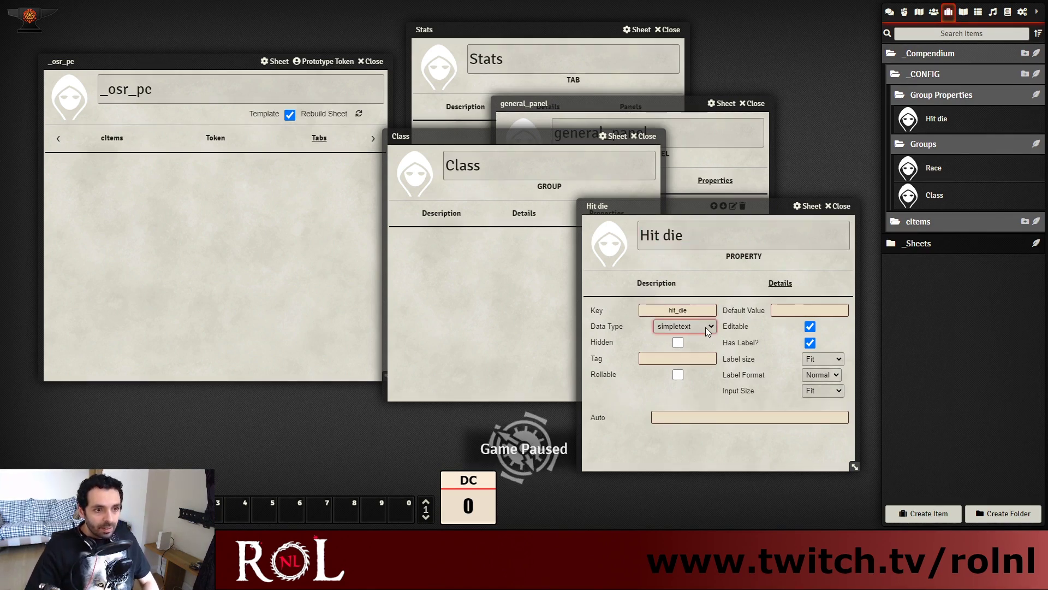
left_click(686, 382)
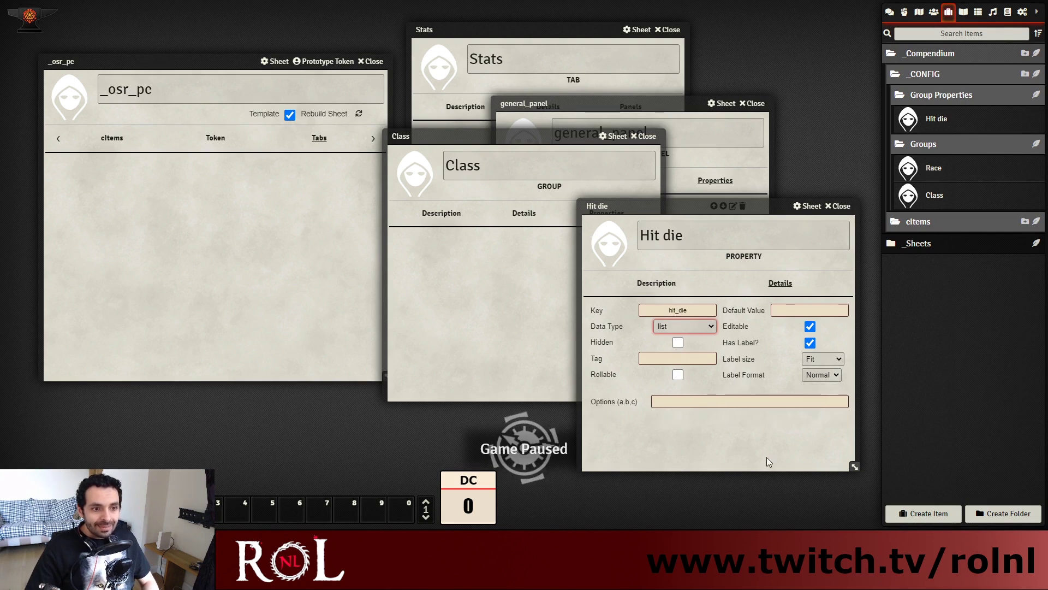
left_click(695, 356)
type("Hit Die")
left_click(715, 398)
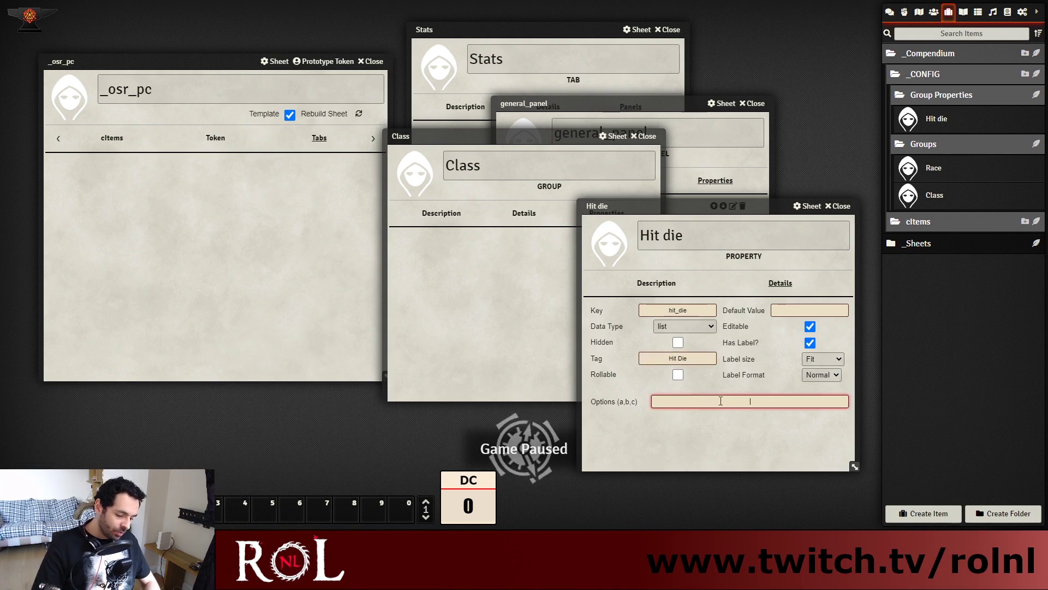
type("1d4,1d6,1d8")
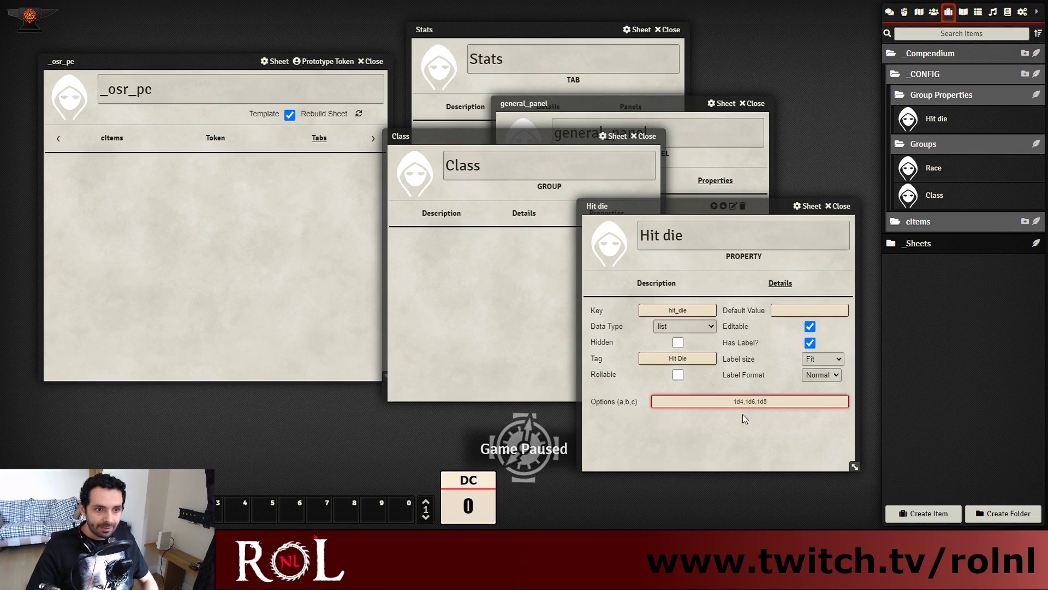
left_click(752, 441)
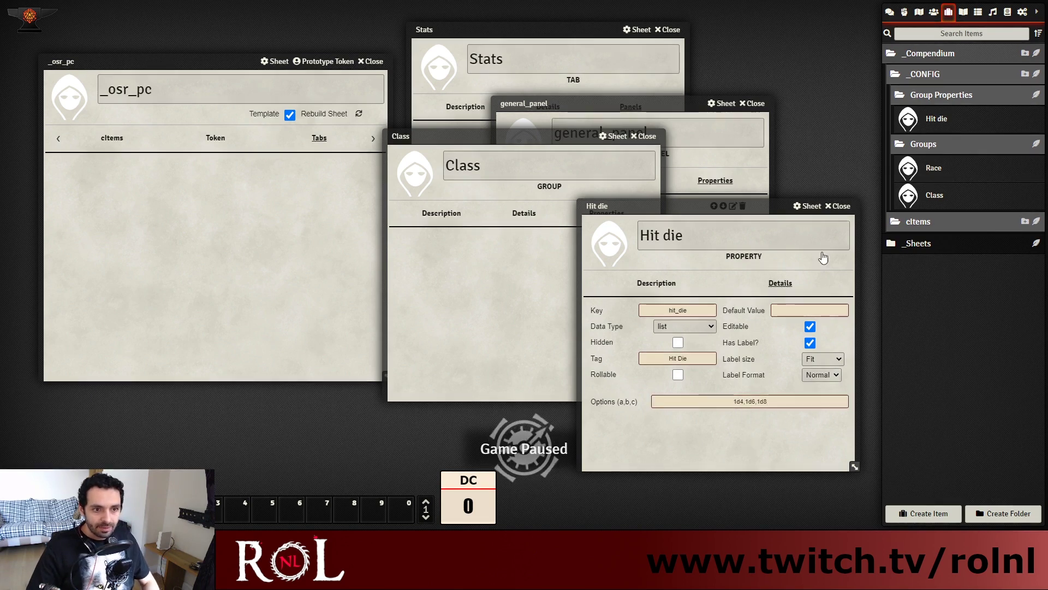
left_click(840, 206)
Add the Hit die property to the Class group's property list, keeping it marked as constant
left_click_drag(577, 141, 674, 153)
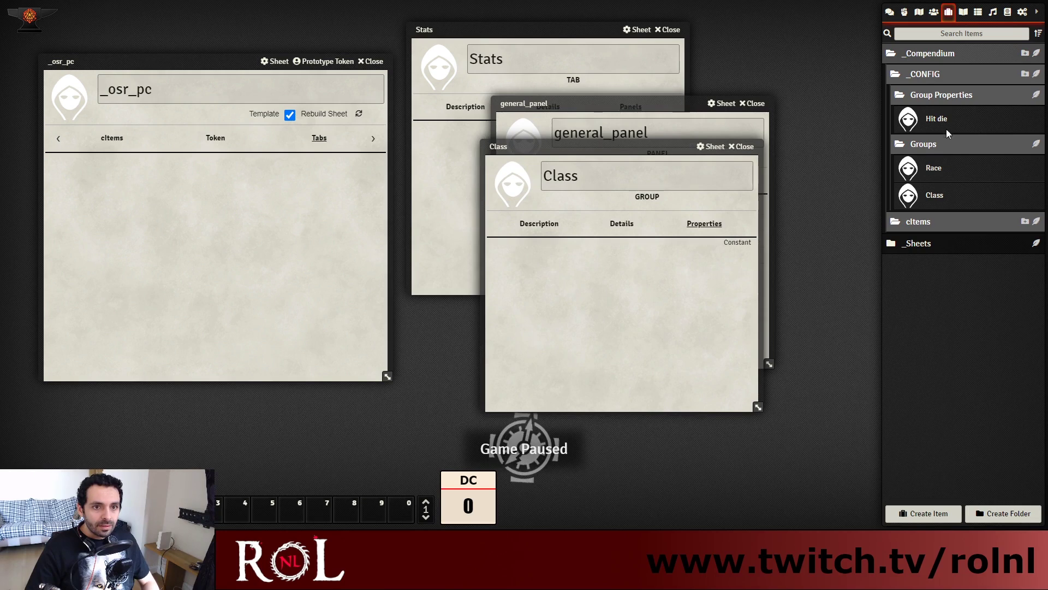
left_click_drag(943, 126, 629, 301)
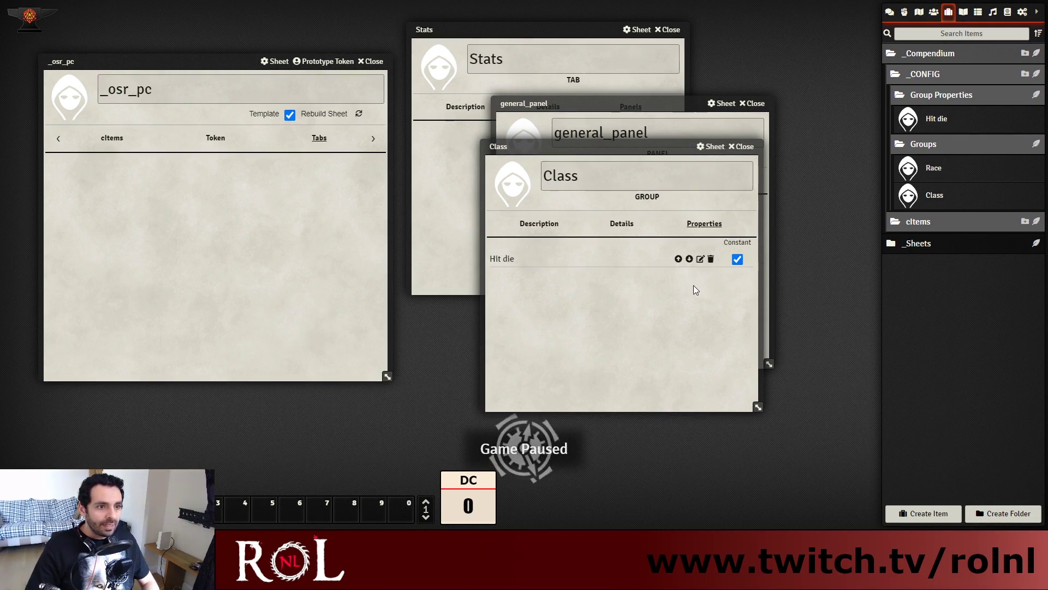
left_click_drag(643, 155, 696, 180)
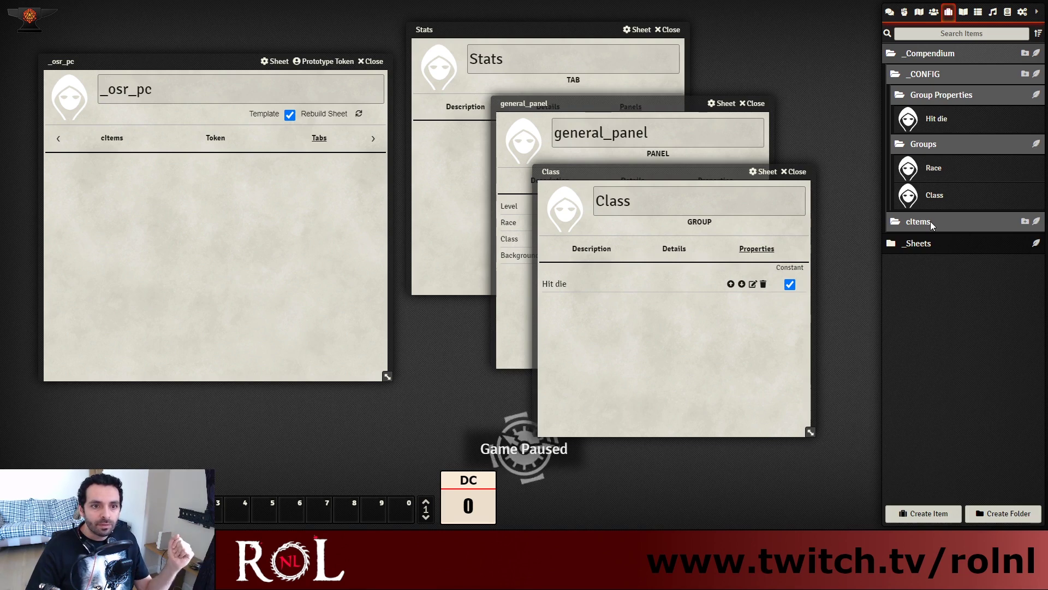
Create a folder named Classes inside the cItems folder
left_click(1026, 224)
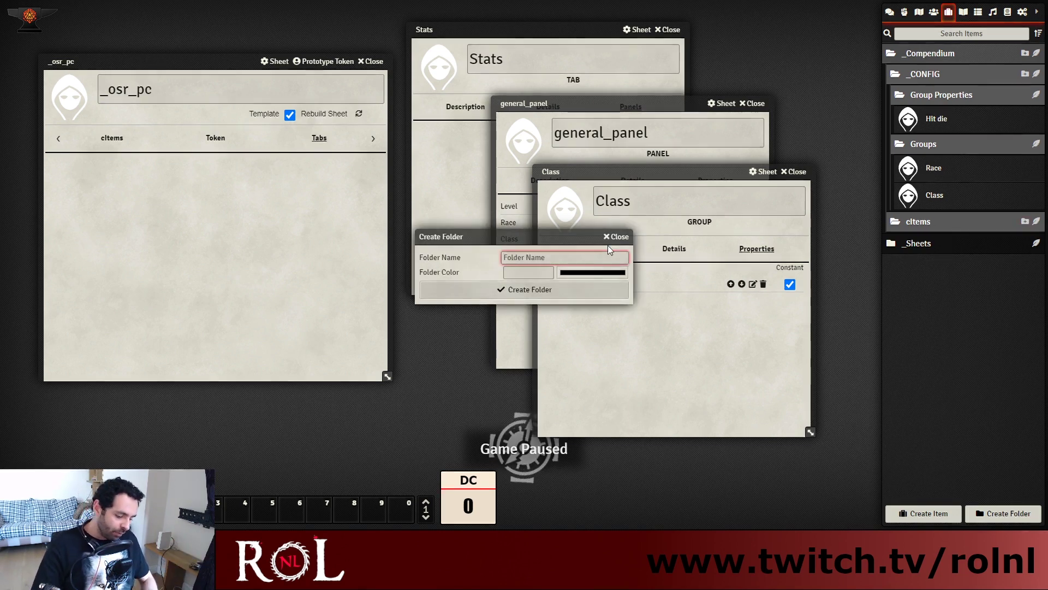
type("Classes")
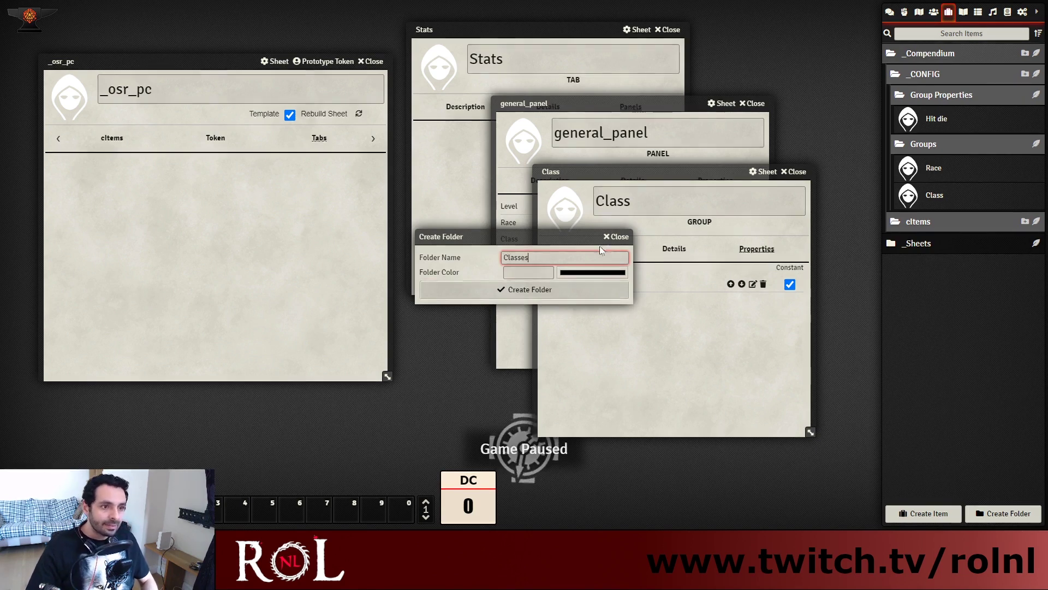
left_click(562, 285)
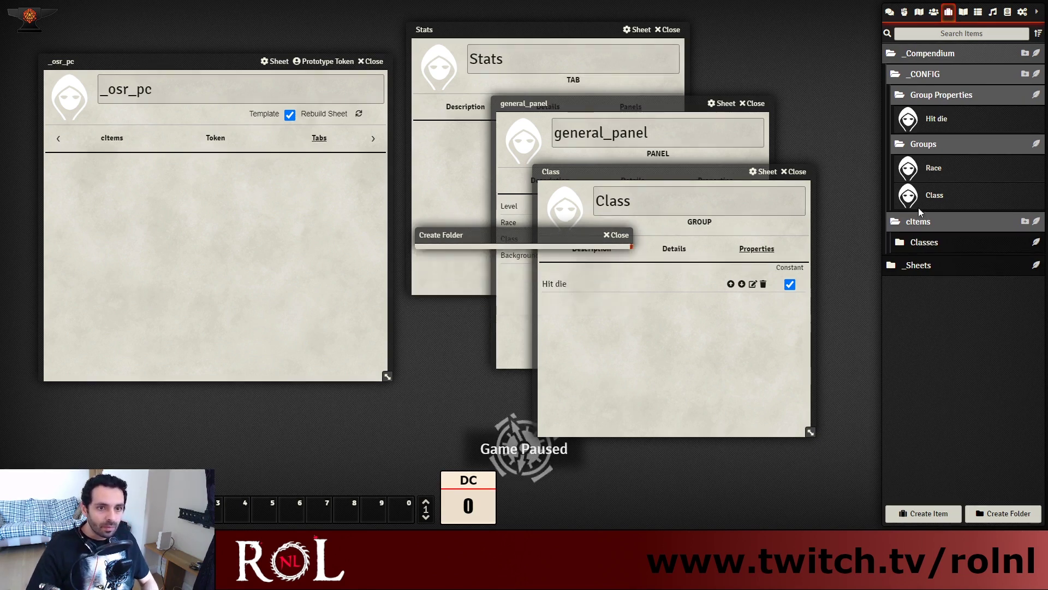
Create a cItem named Fighter in the Classes folder
left_click(1036, 242)
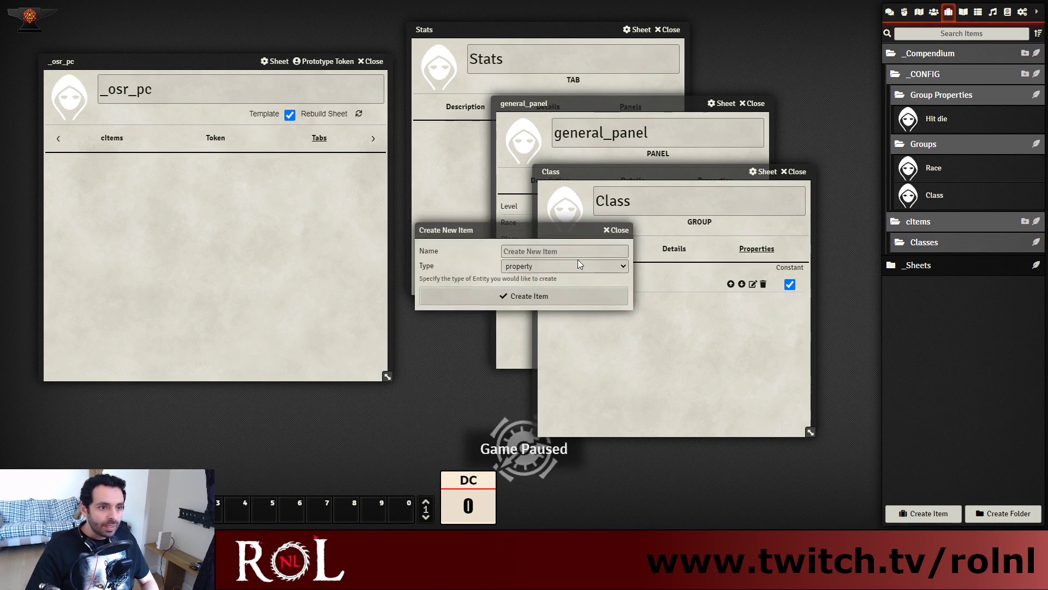
left_click(525, 329)
left_click_drag(522, 231, 688, 333)
left_click(714, 354)
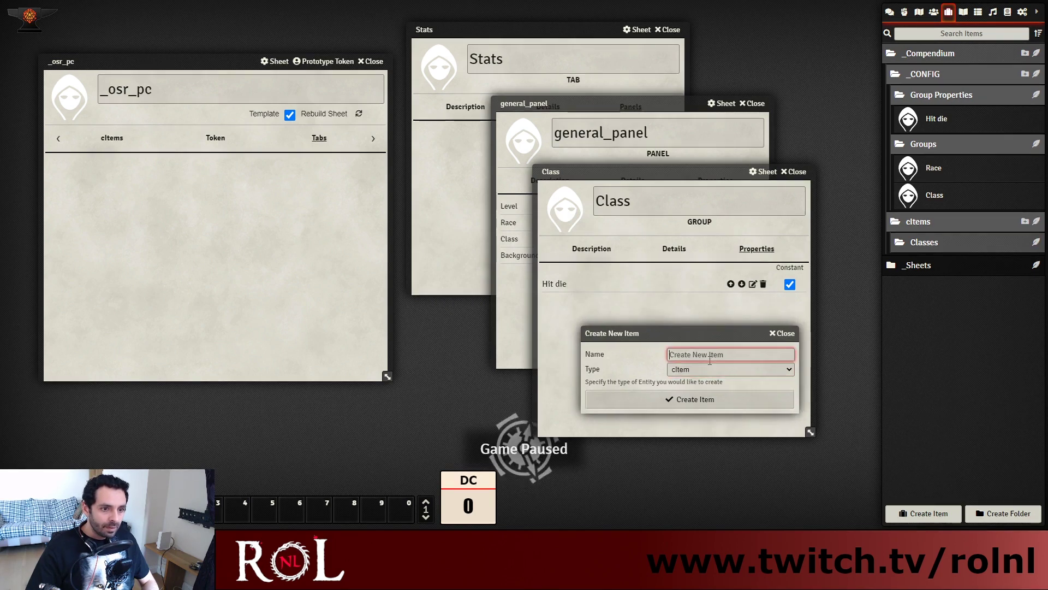
type("Fighter")
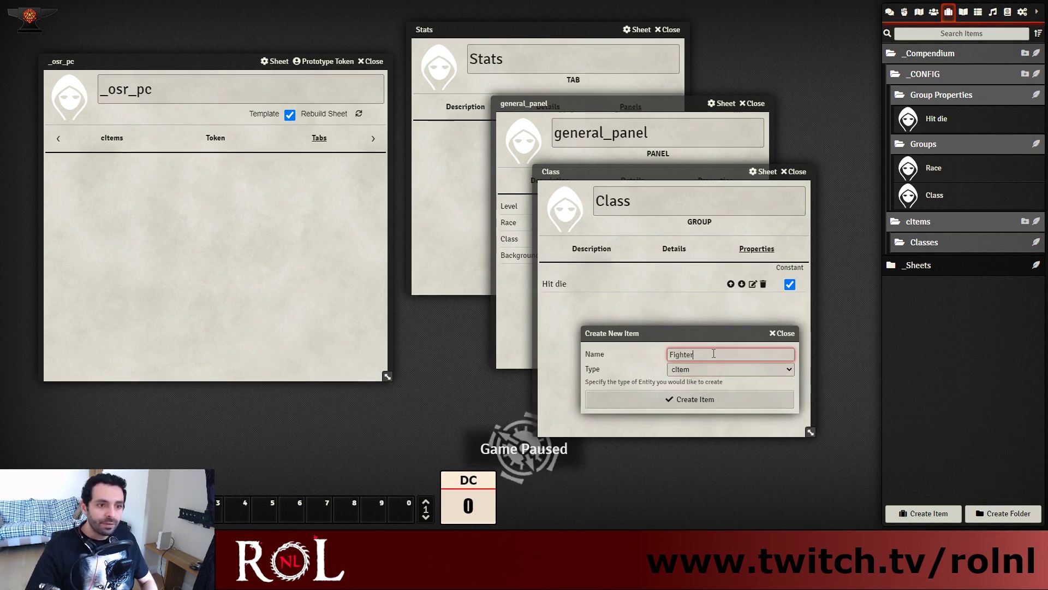
left_click(746, 405)
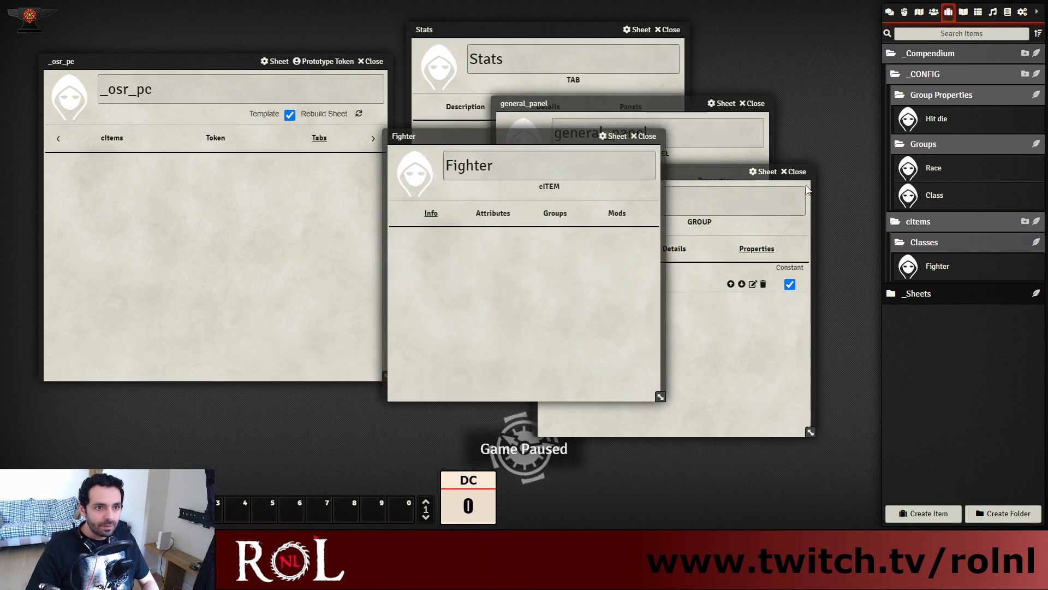
Close the Class, general_panel and Stats sheets, and add the Class group to the Fighter cItem's groups
left_click(796, 171)
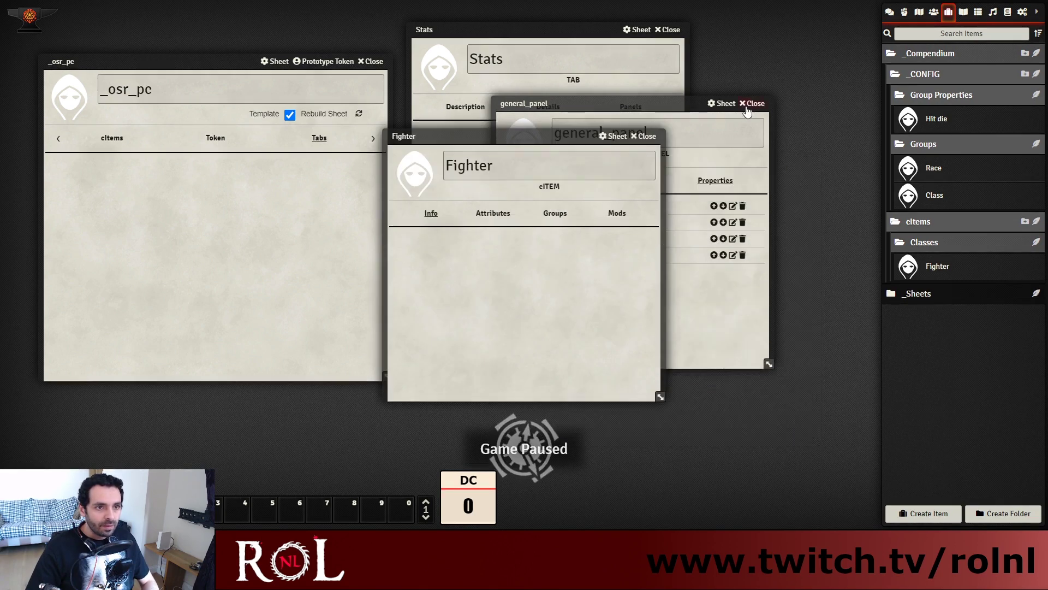
left_click(670, 29)
left_click_drag(535, 134, 633, 59)
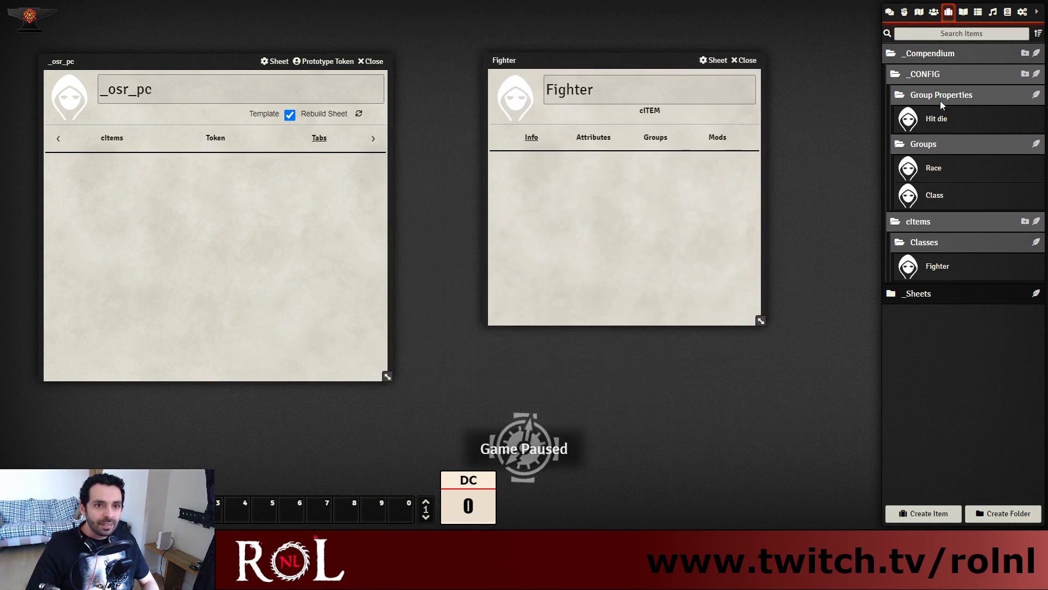
left_click(934, 195)
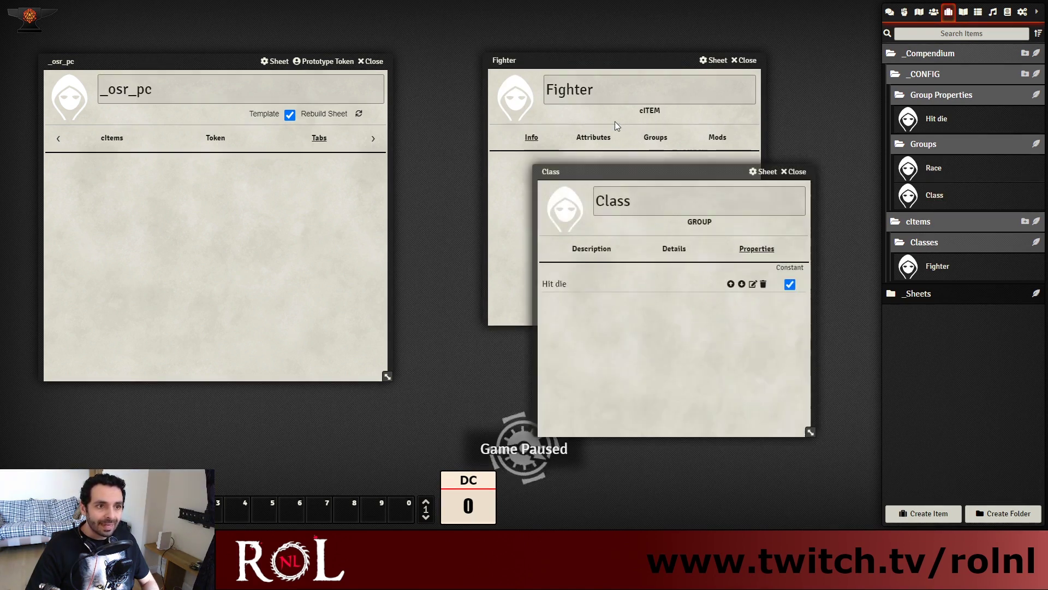
left_click(800, 172)
left_click_drag(938, 203, 658, 221)
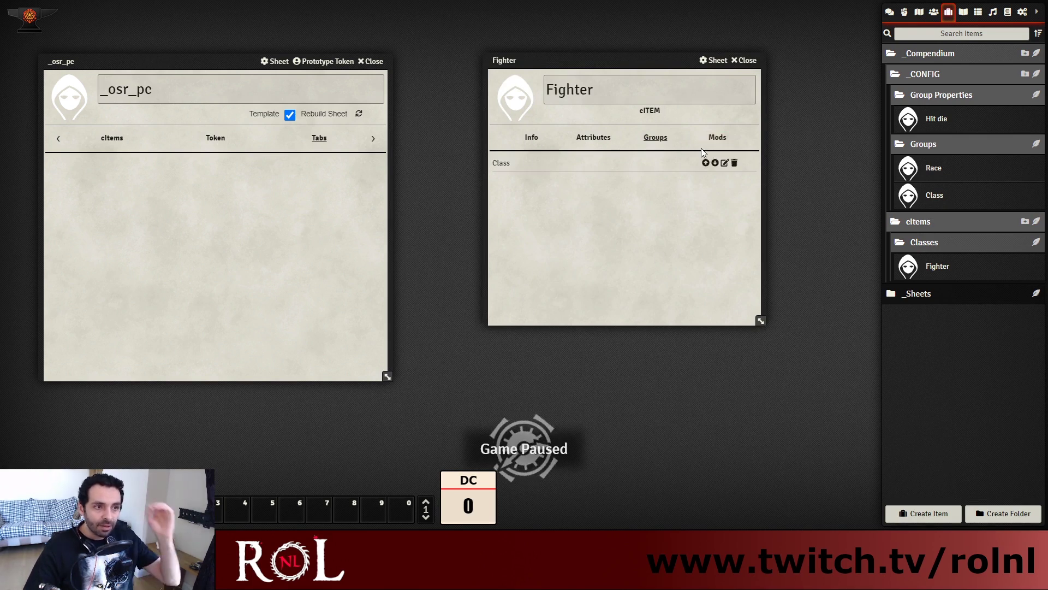
Set the Fighter cItem's Hit Die attribute to 1d8 and close its sheet
left_click(601, 142)
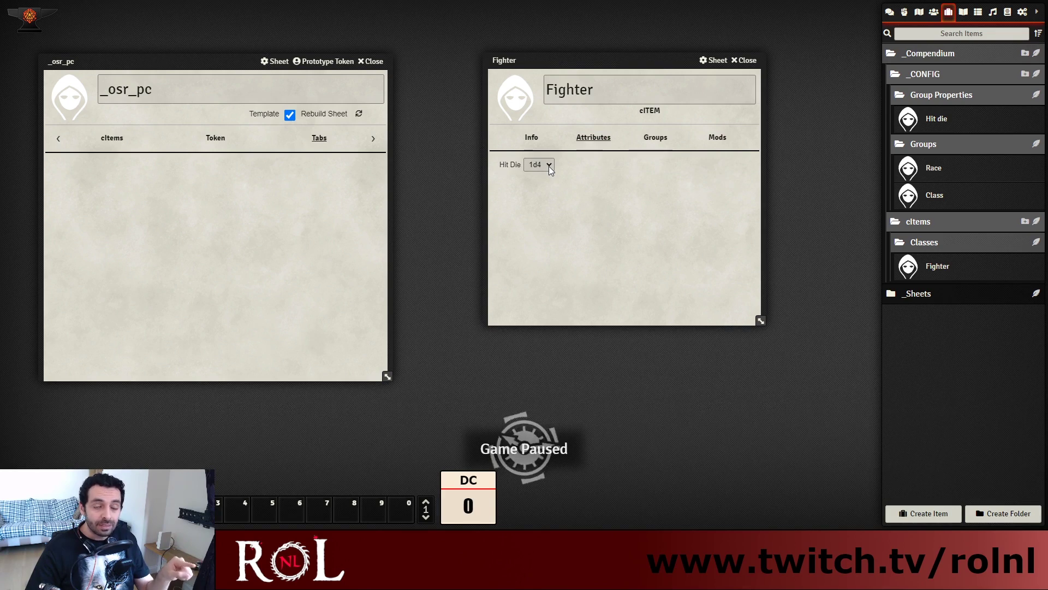
left_click(543, 197)
left_click_drag(611, 61, 653, 70)
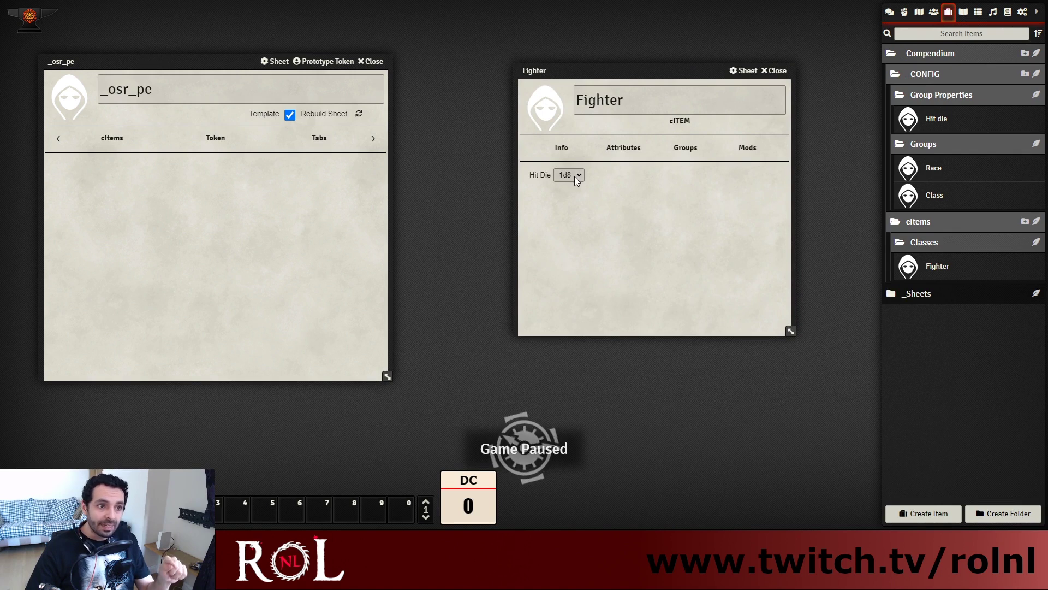
left_click(565, 149)
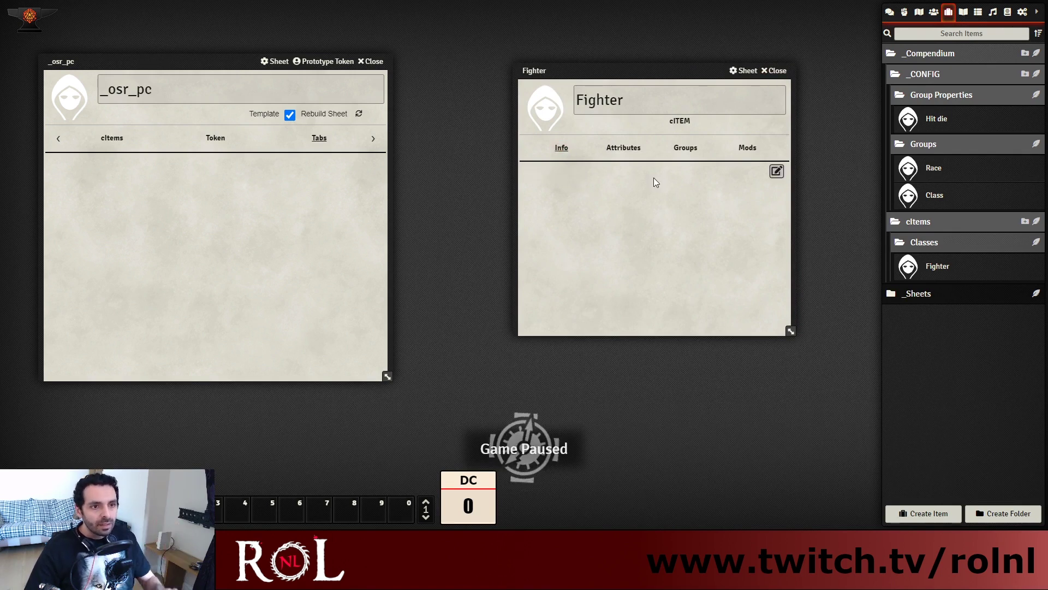
left_click(777, 71)
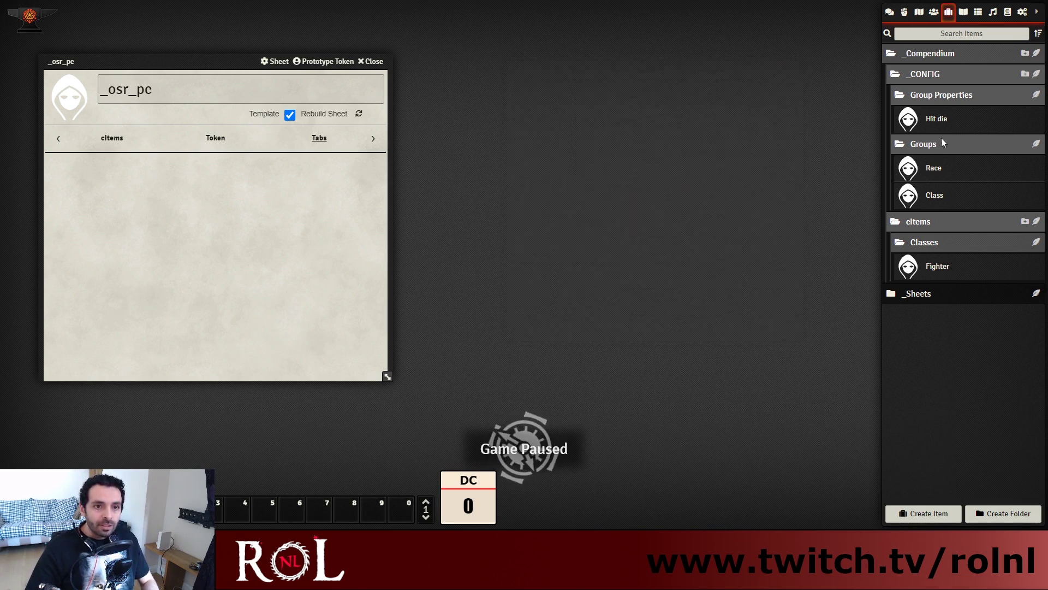
Assign the Class group to the Class table property in the _Sheets folder, and close the property's sheet
left_click(941, 294)
left_click(930, 382)
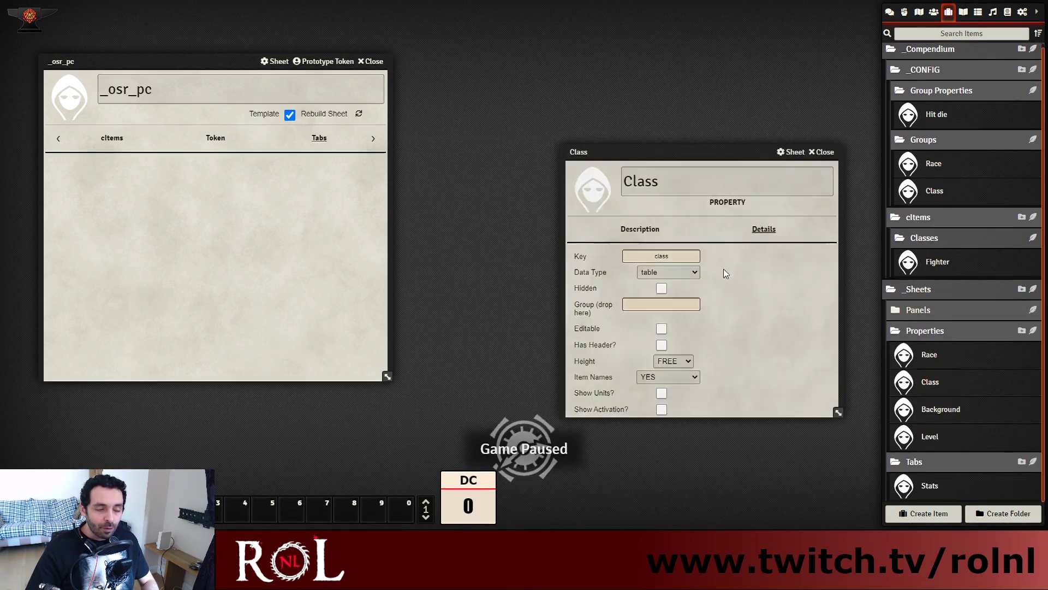
left_click_drag(686, 160, 589, 71)
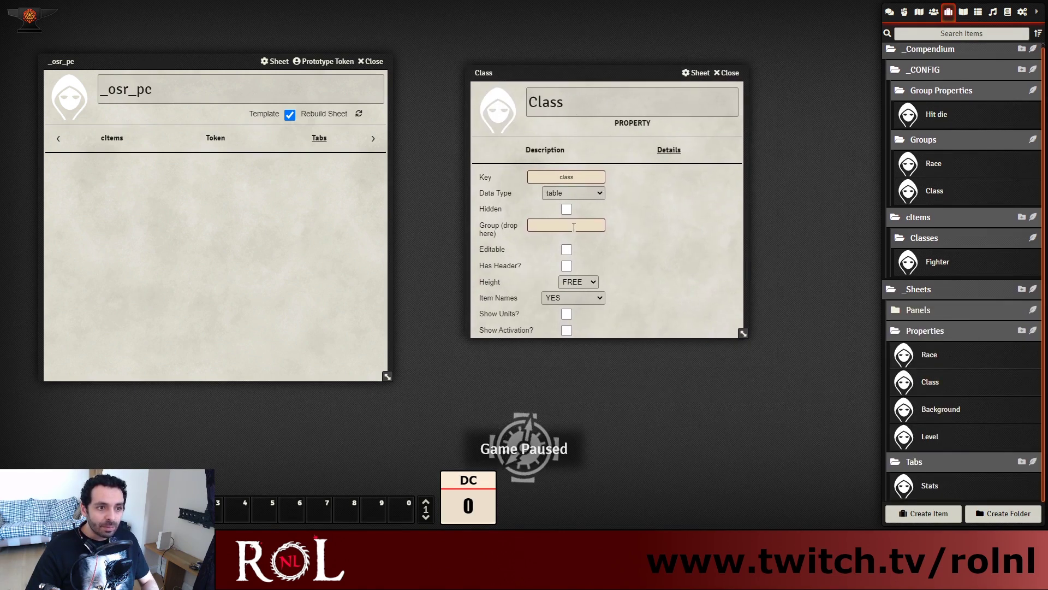
left_click_drag(902, 199, 593, 234)
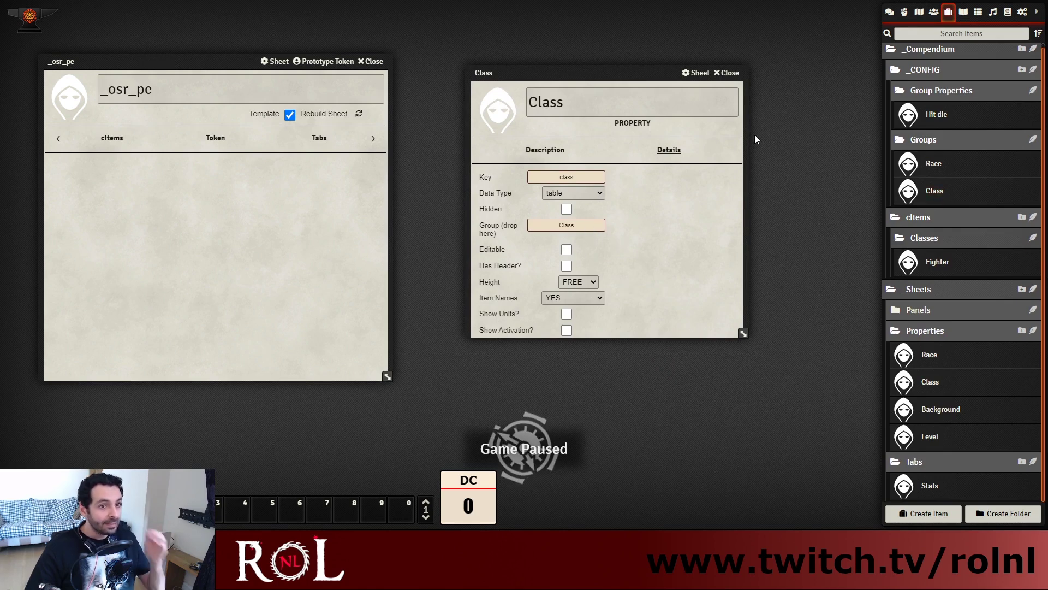
double_click(744, 73)
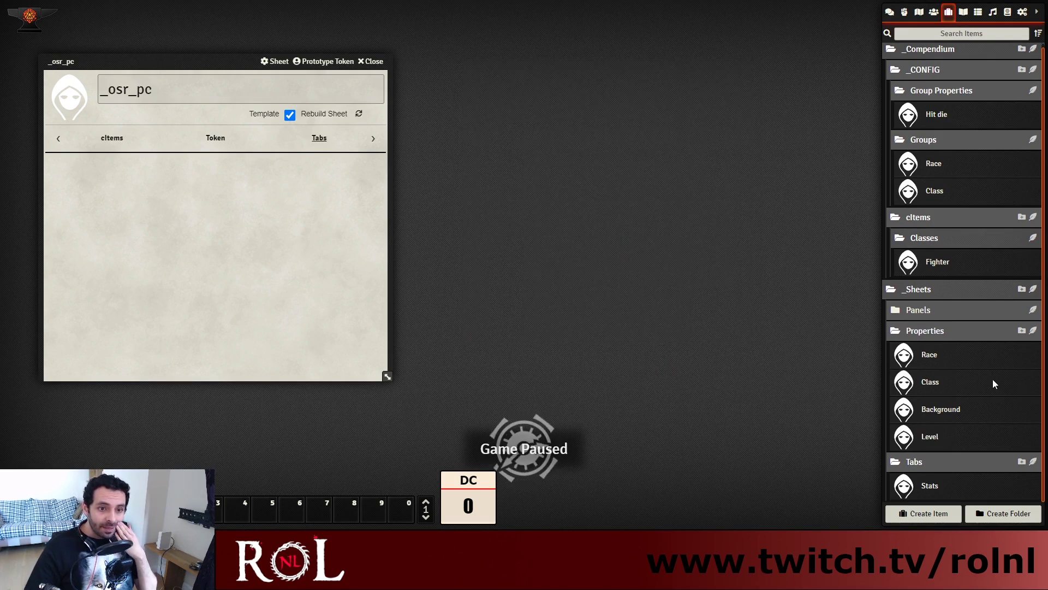
Create a folder named Races inside the cItems folder
left_click(1021, 216)
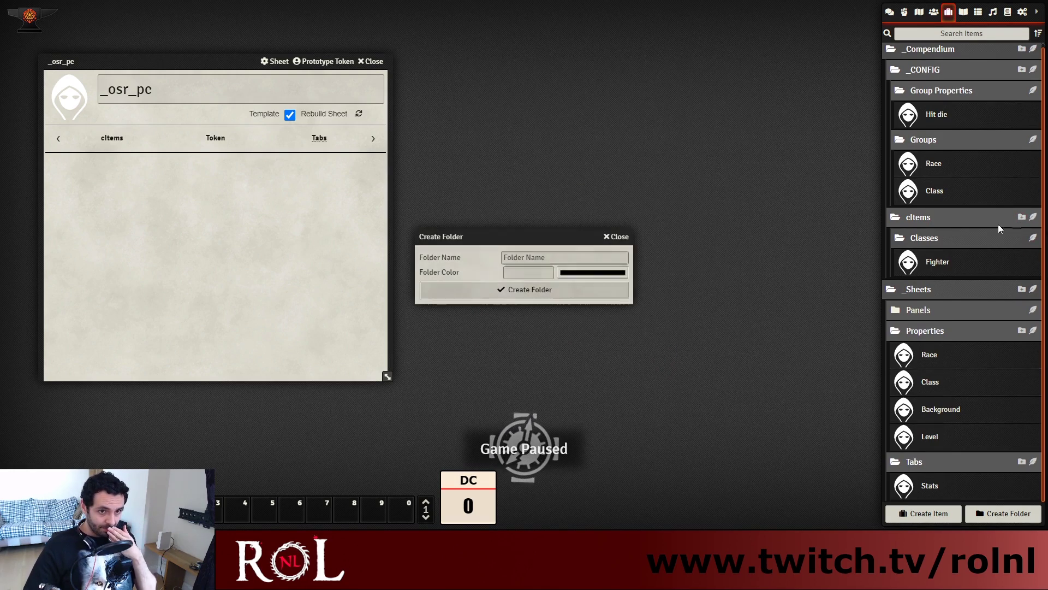
left_click(531, 257)
type("Races")
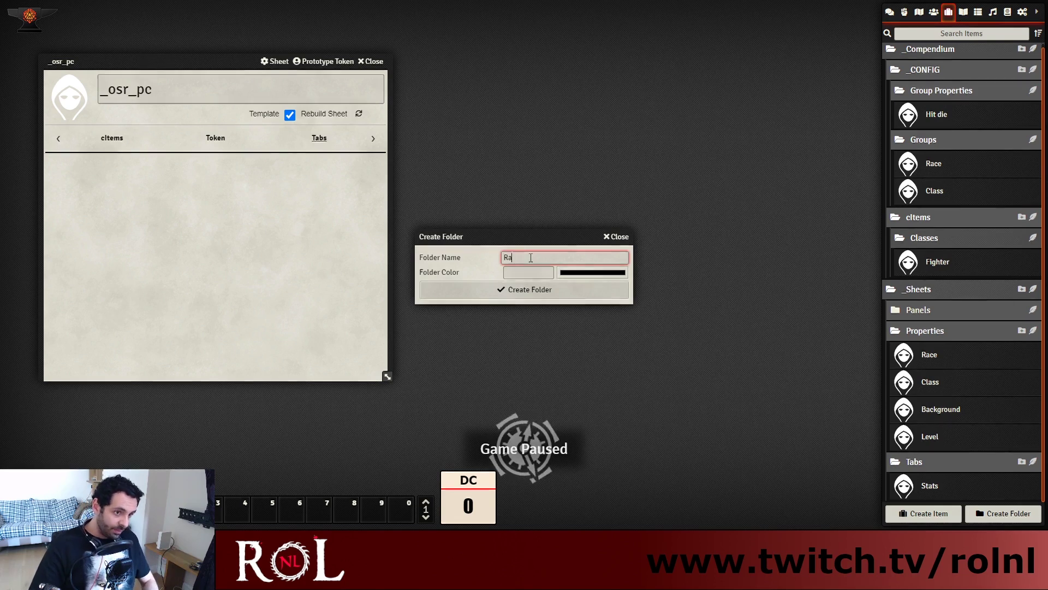
left_click(577, 302)
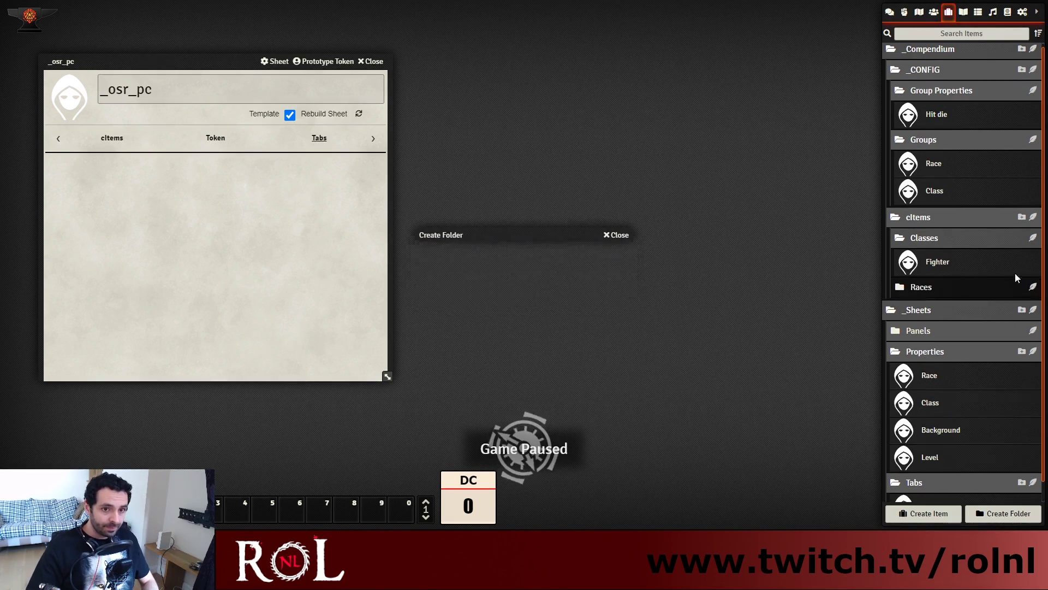
Create a cItem named Human in the Races folder
left_click(1033, 287)
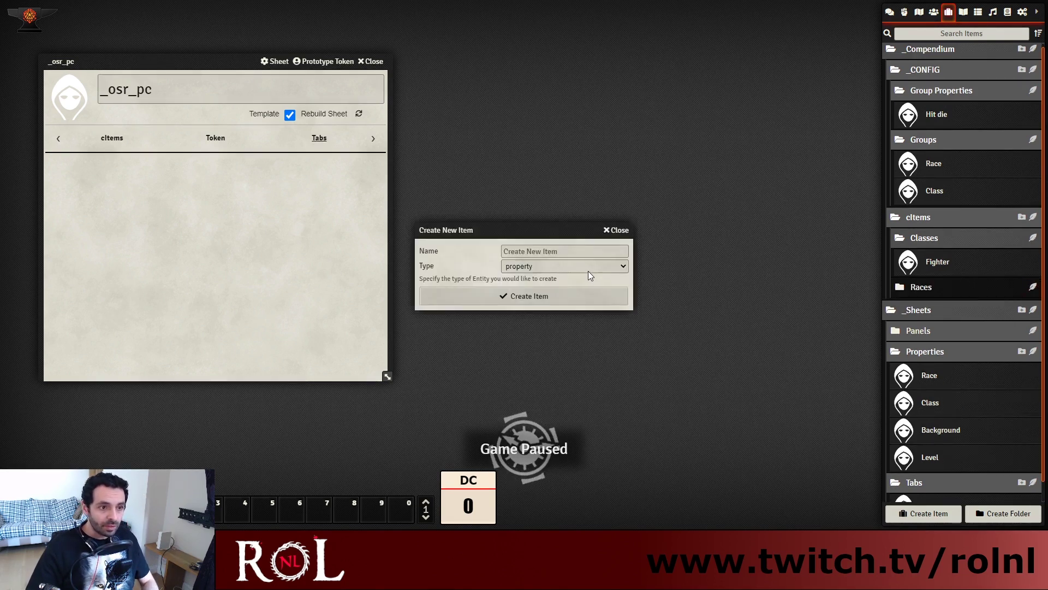
left_click(550, 327)
left_click_drag(548, 230, 610, 220)
left_click(607, 240)
type("Human")
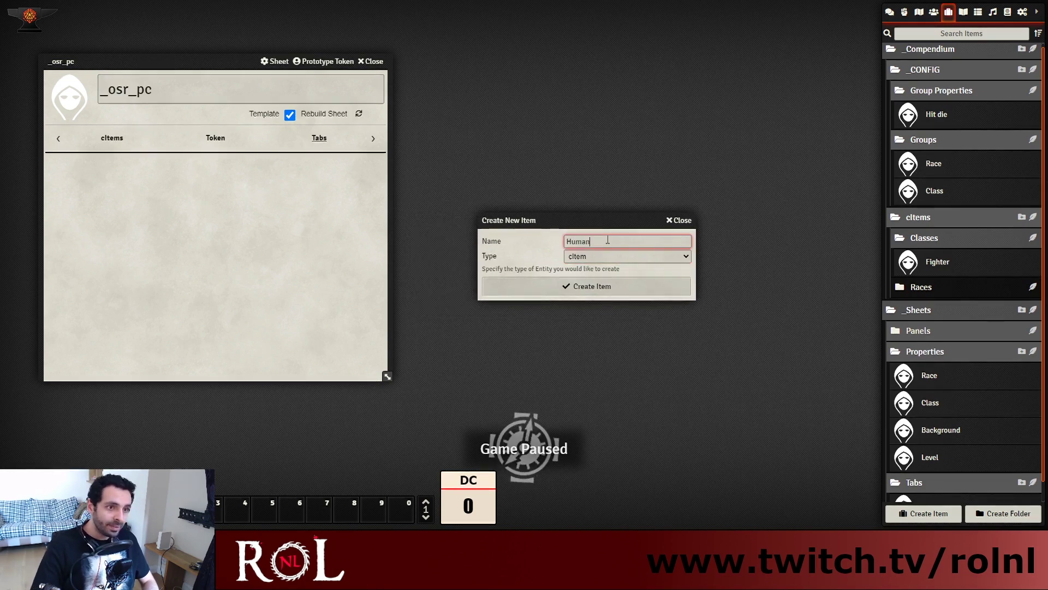
key("Return")
Add the Race group to the Human cItem's groups and close its sheet
left_click_drag(554, 139, 655, 135)
left_click(650, 208)
left_click_drag(937, 164, 616, 281)
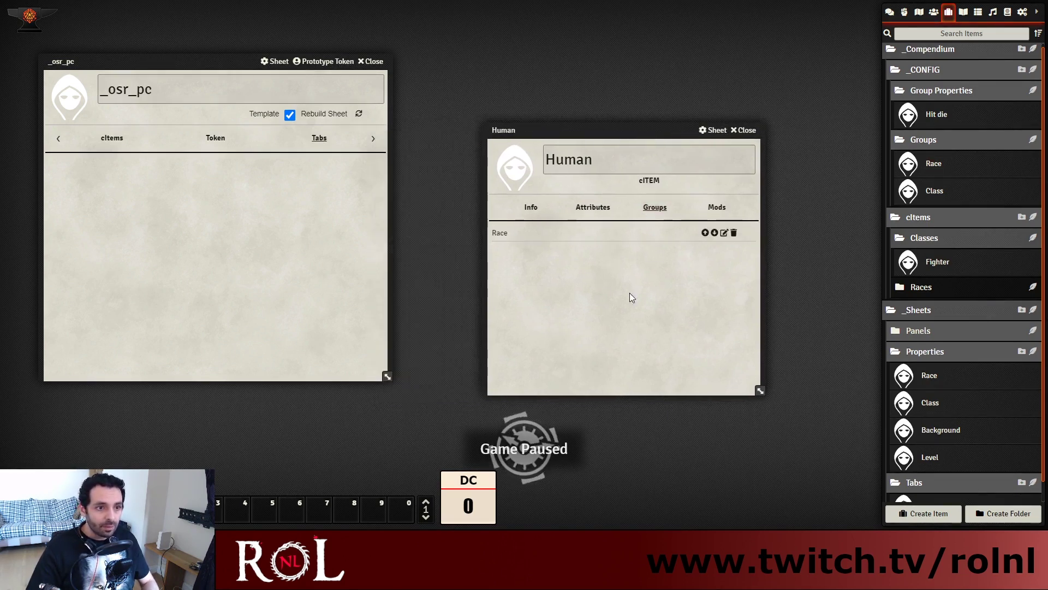
left_click(745, 130)
Collapse the Groups, Group Properties, _CONFIG and cItems folders in the item directory
left_click_drag(192, 59, 224, 56)
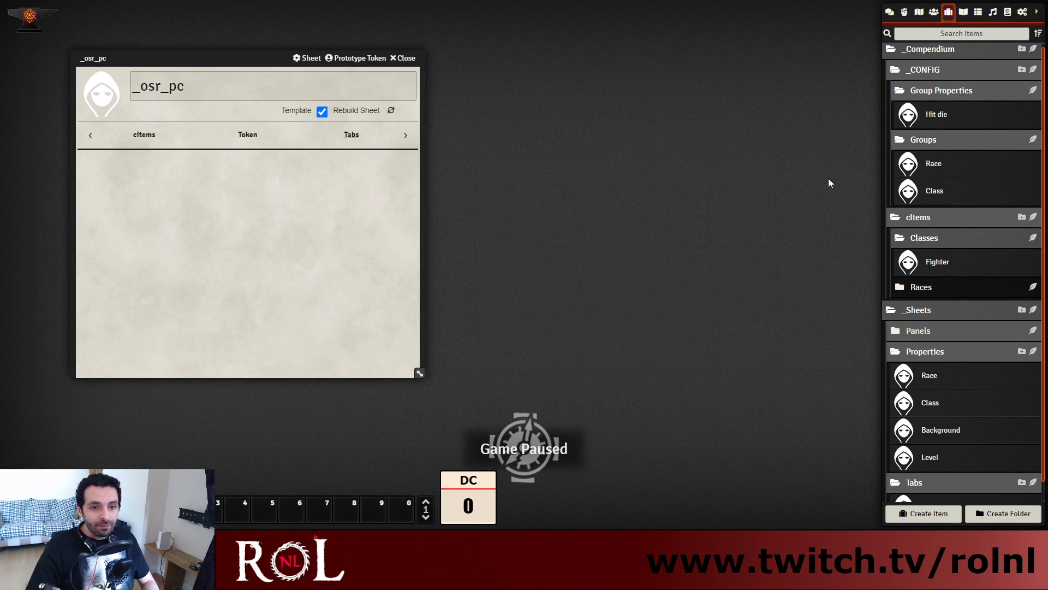
left_click(948, 140)
left_click(948, 98)
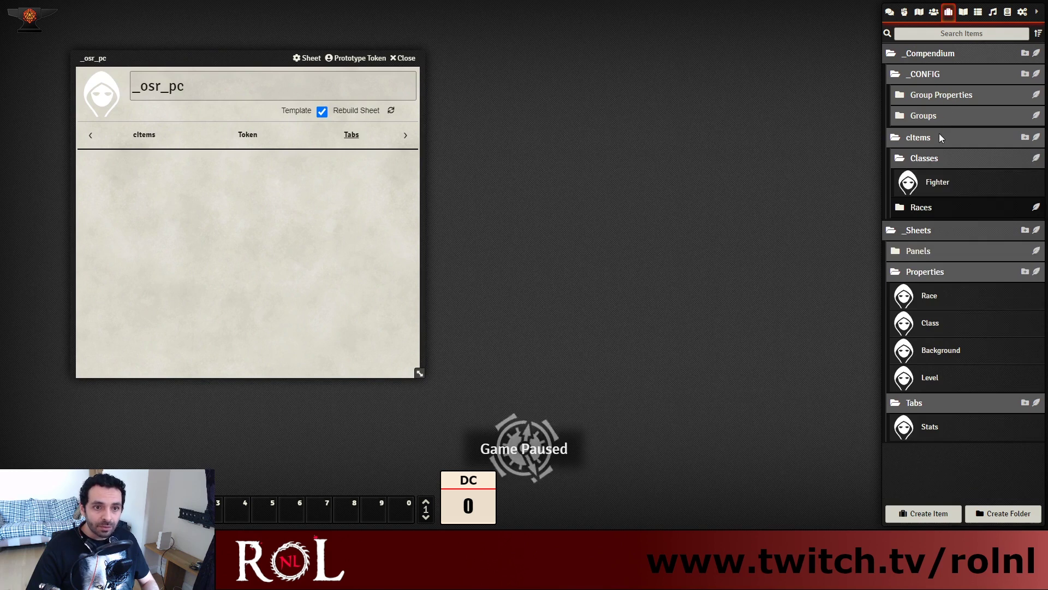
left_click(937, 76)
left_click(936, 96)
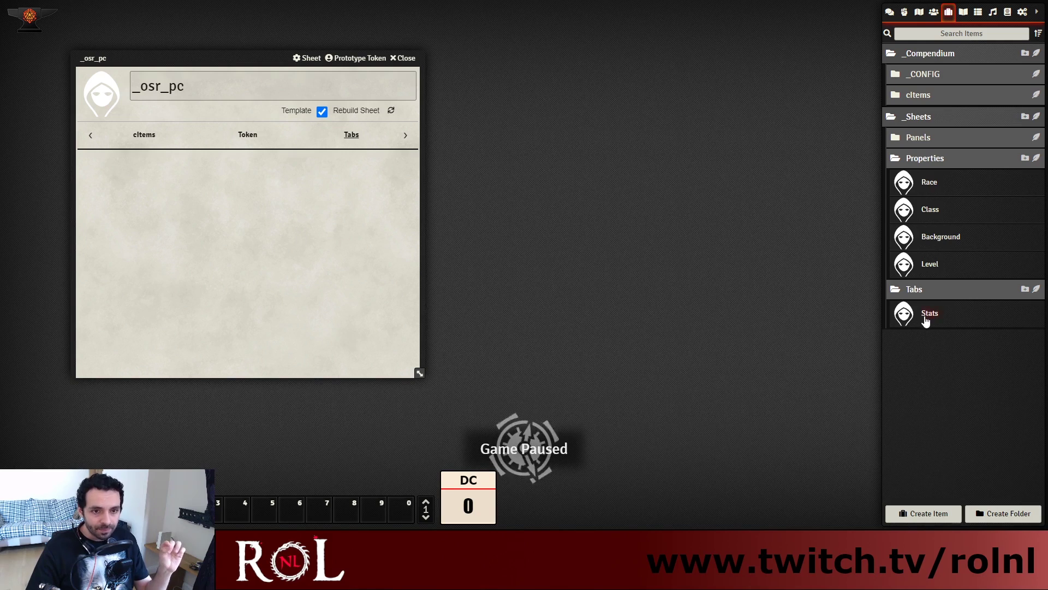
Check the properties listed in general_panel and add that panel to the Stats tab's panel list
left_click(923, 138)
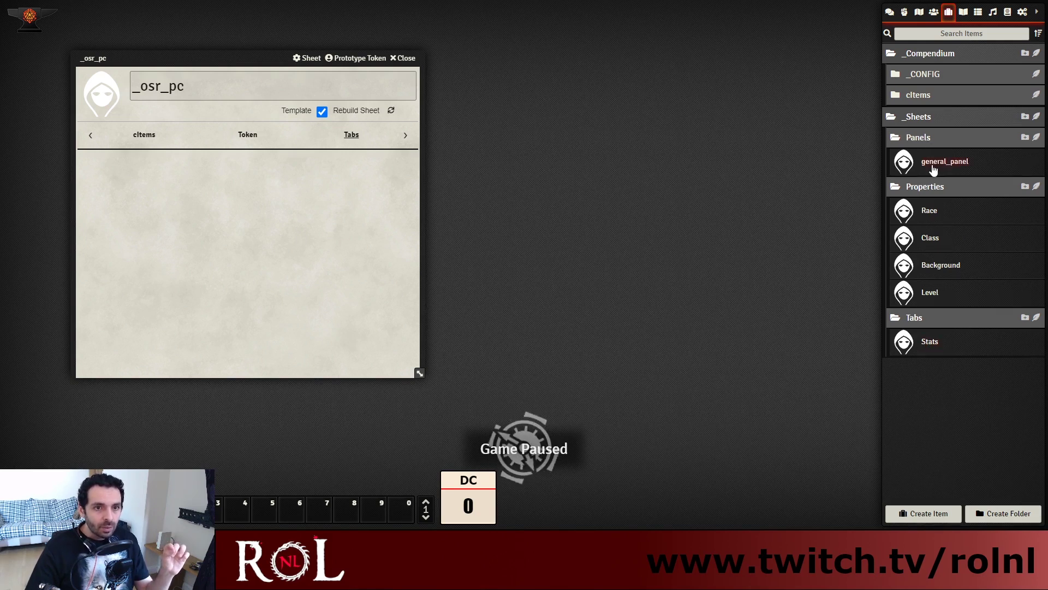
left_click(934, 163)
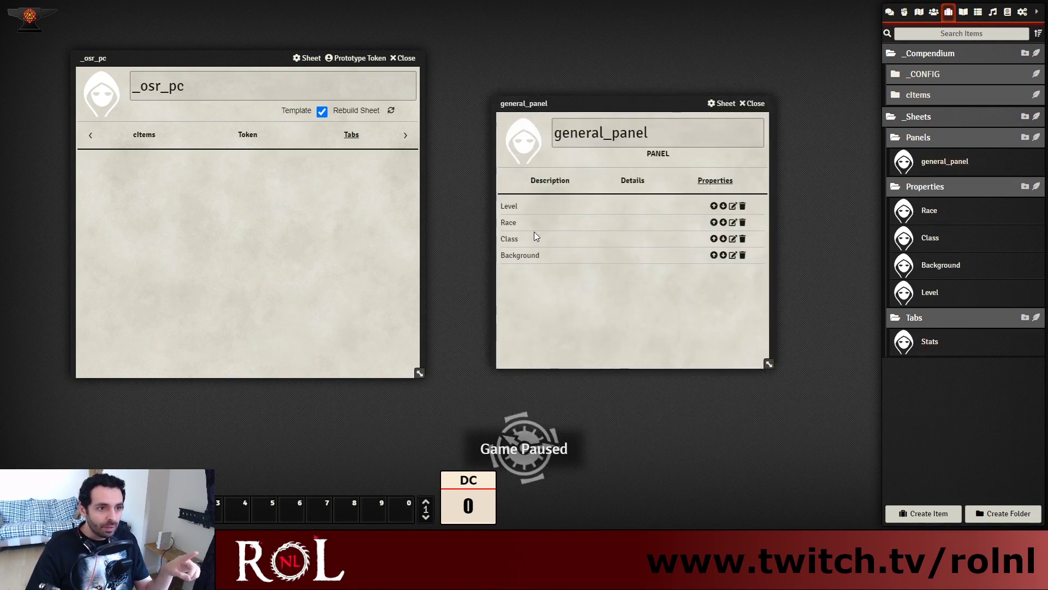
left_click(758, 103)
left_click(927, 340)
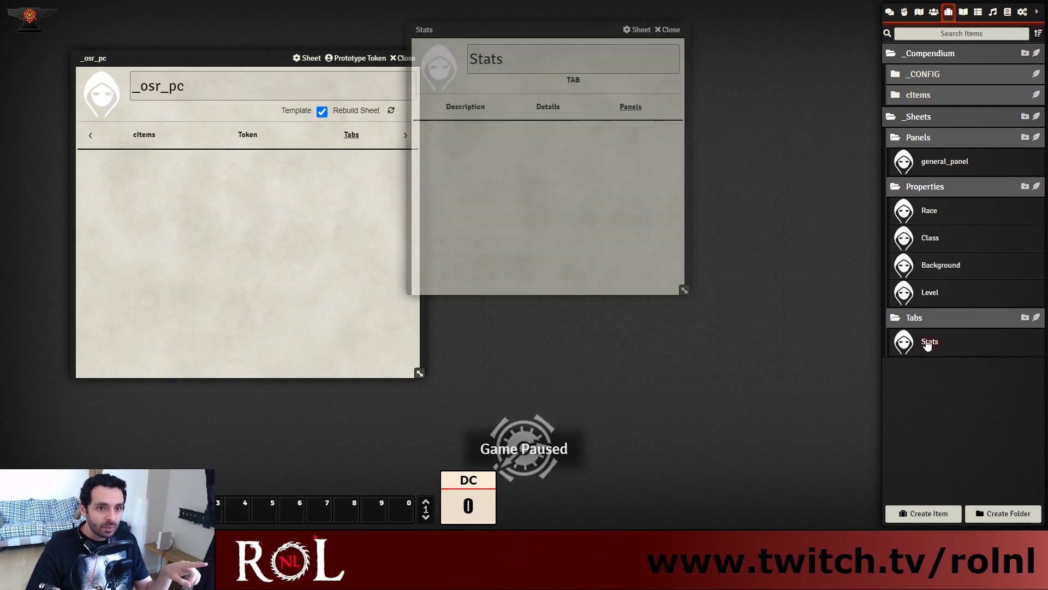
left_click_drag(953, 161, 519, 156)
left_click_drag(535, 28, 620, 65)
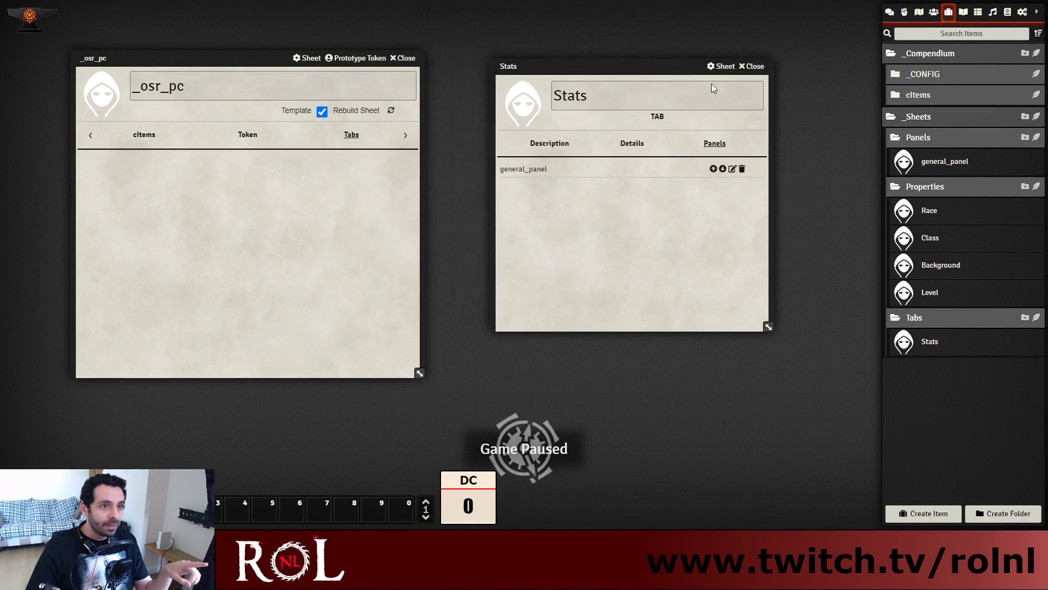
Close the Stats sheet and add the Stats tab to the _osr_pc template's tab list
left_click(755, 68)
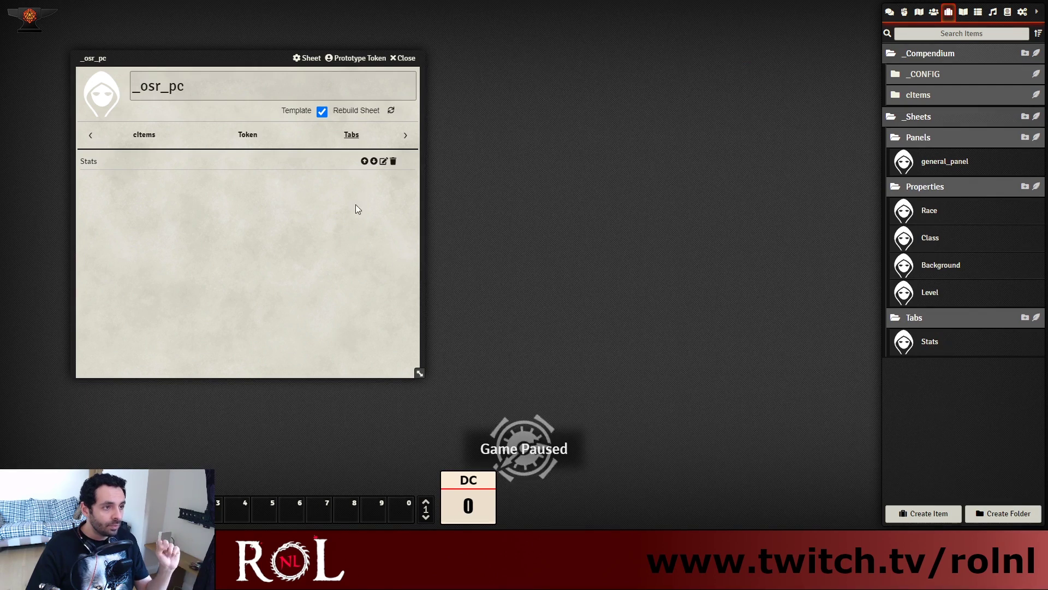
mouse_move(265, 66)
left_mouse_down()
mouse_move(278, 65)
mouse_move(258, 48)
left_mouse_up()
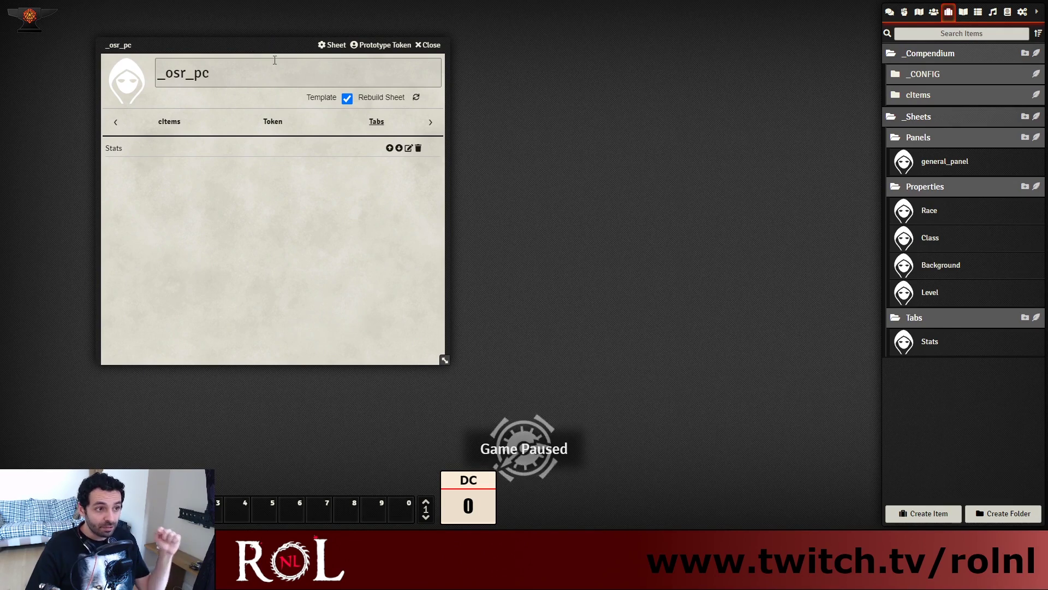
left_click_drag(279, 53, 277, 49)
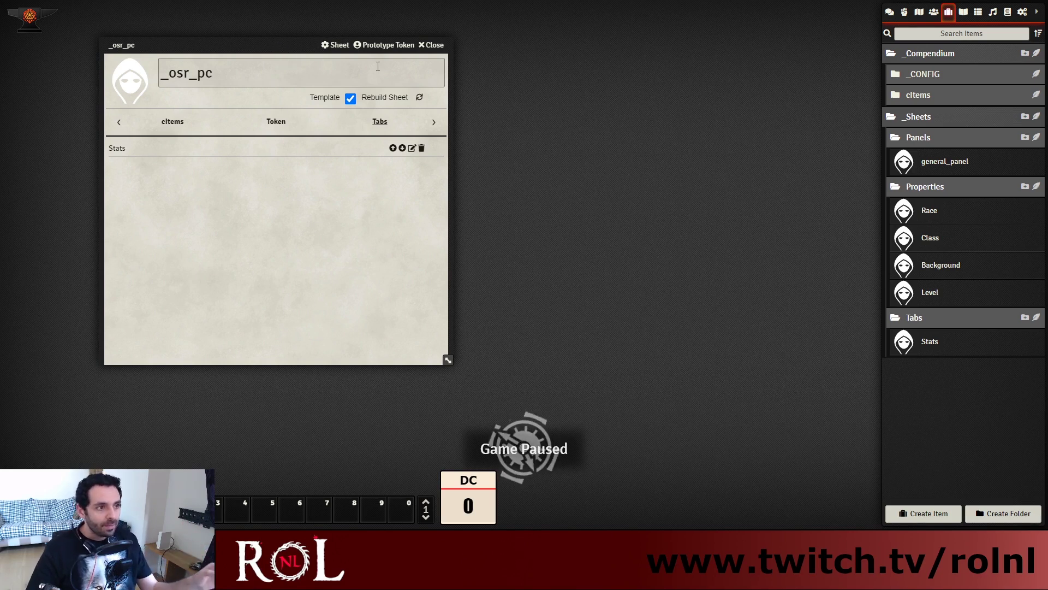
Rebuild the _osr_pc template's sheet and reload the game world
left_click(420, 97)
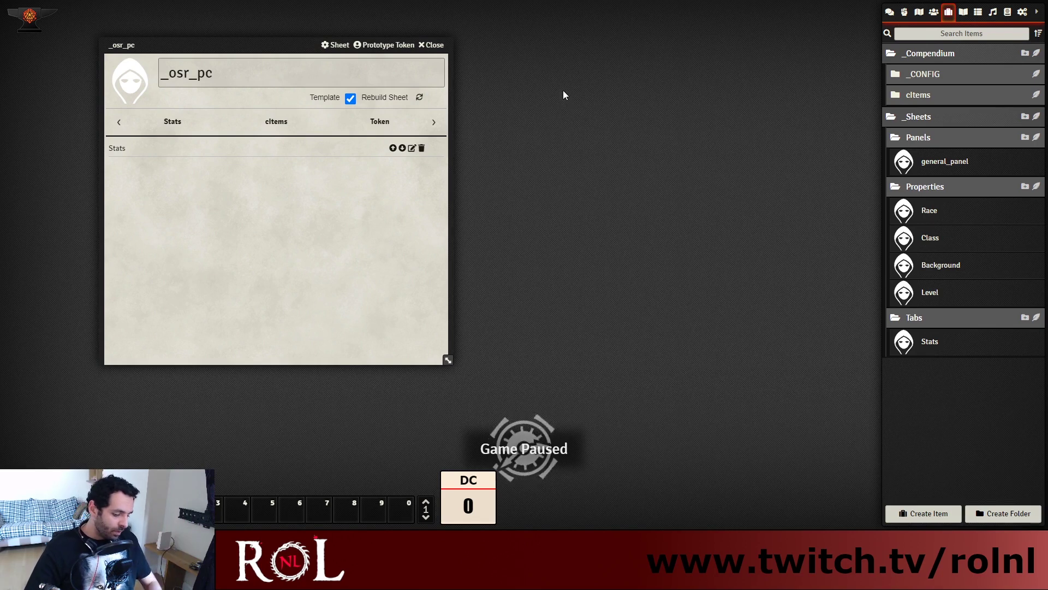
key("F5")
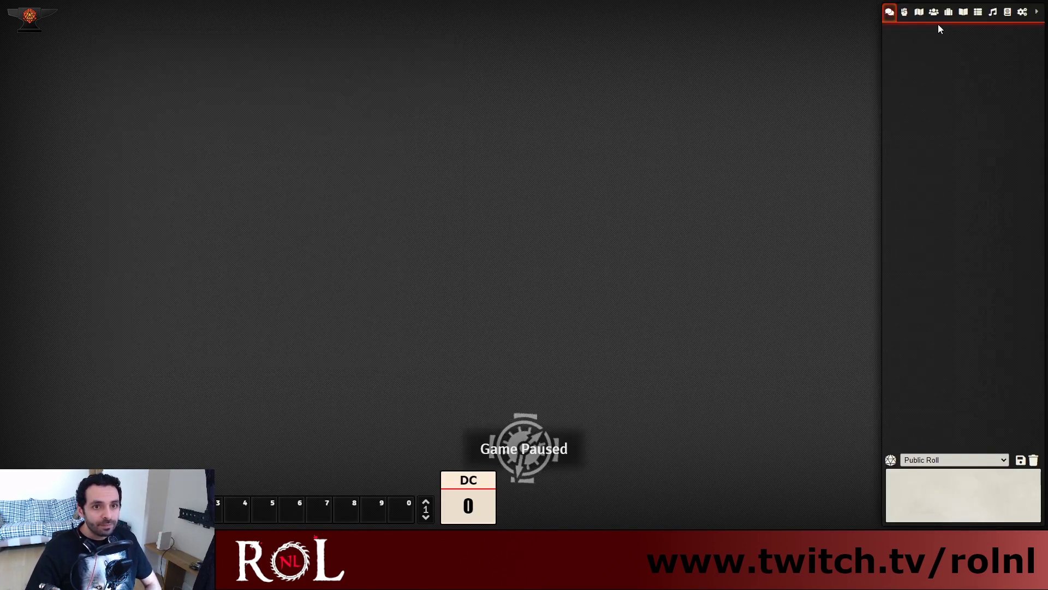
Create an actor named Test PC outside the _Templates folder with the _osr_pc template and show its Stats tab
left_click(934, 12)
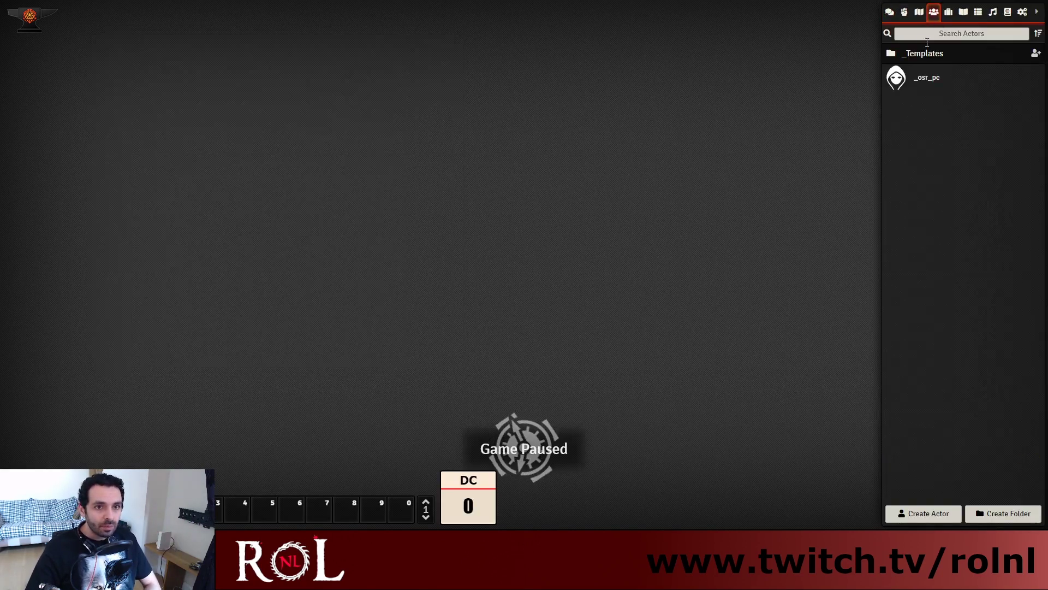
left_click(938, 56)
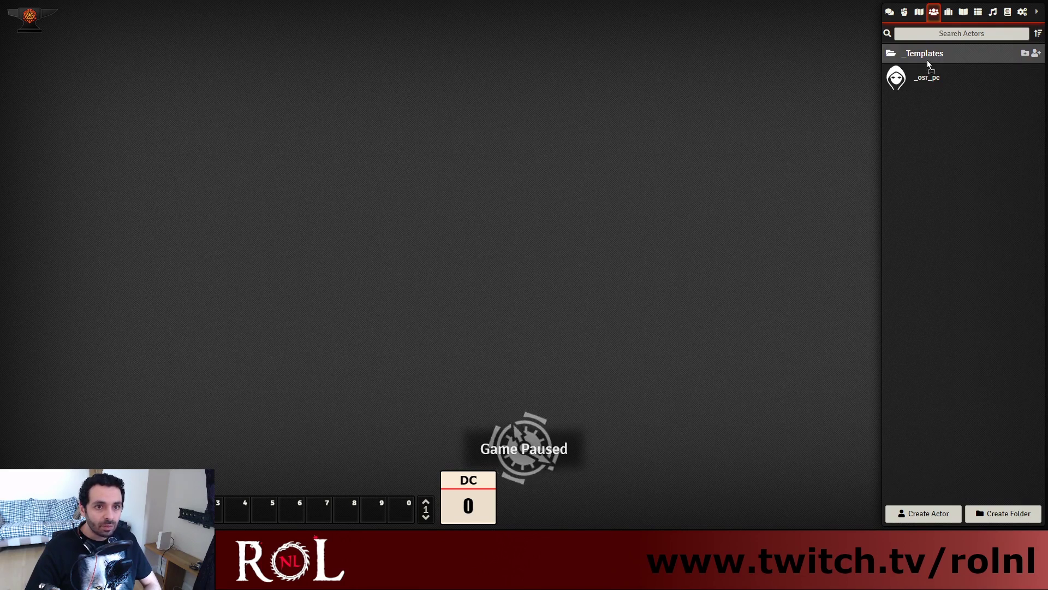
left_click(992, 54)
left_click(922, 513)
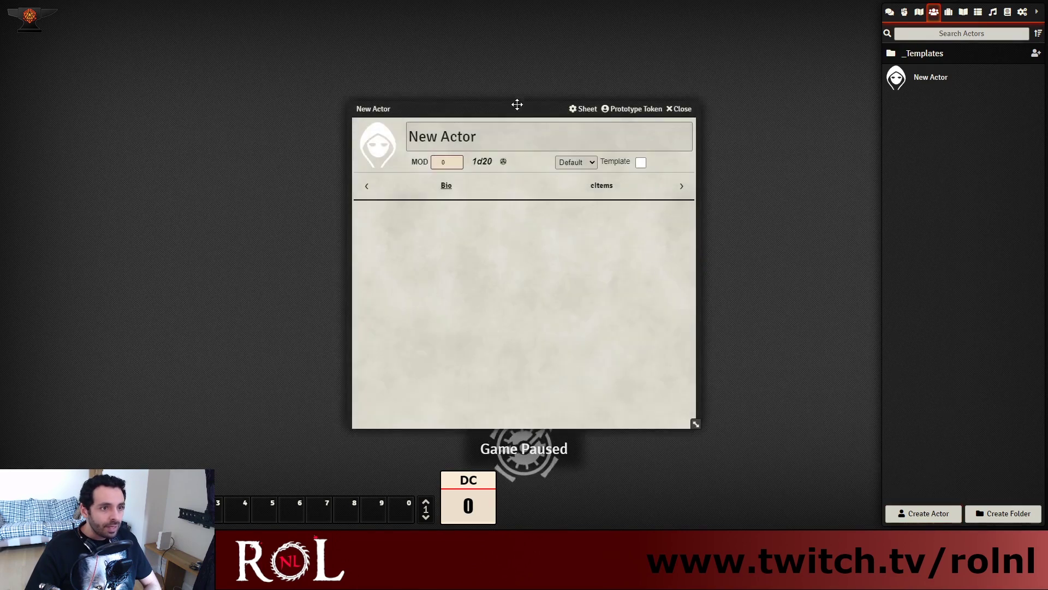
left_click_drag(515, 104, 472, 66)
type("Test PC")
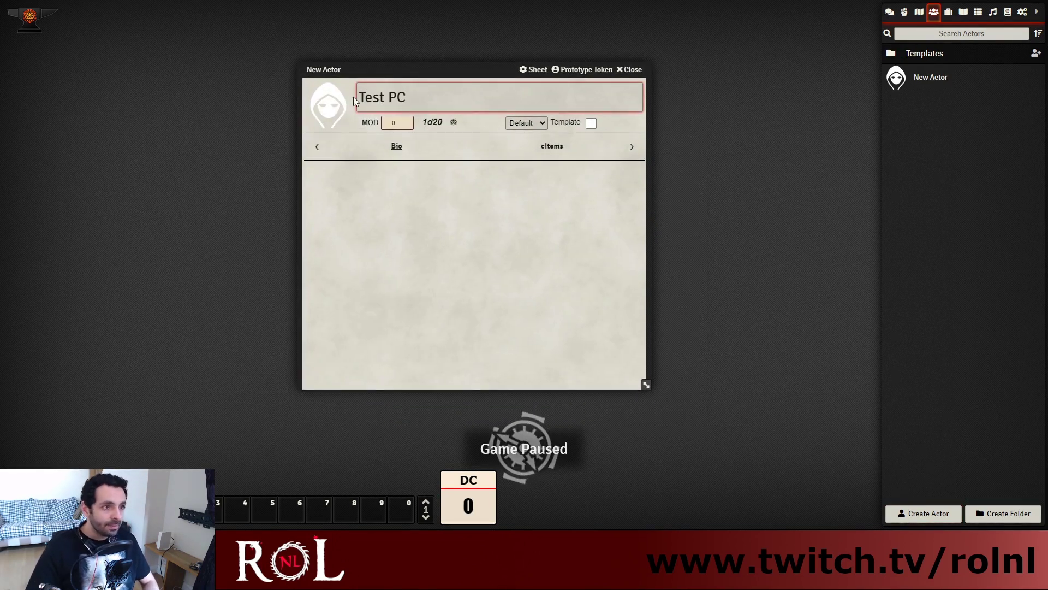
left_click(491, 232)
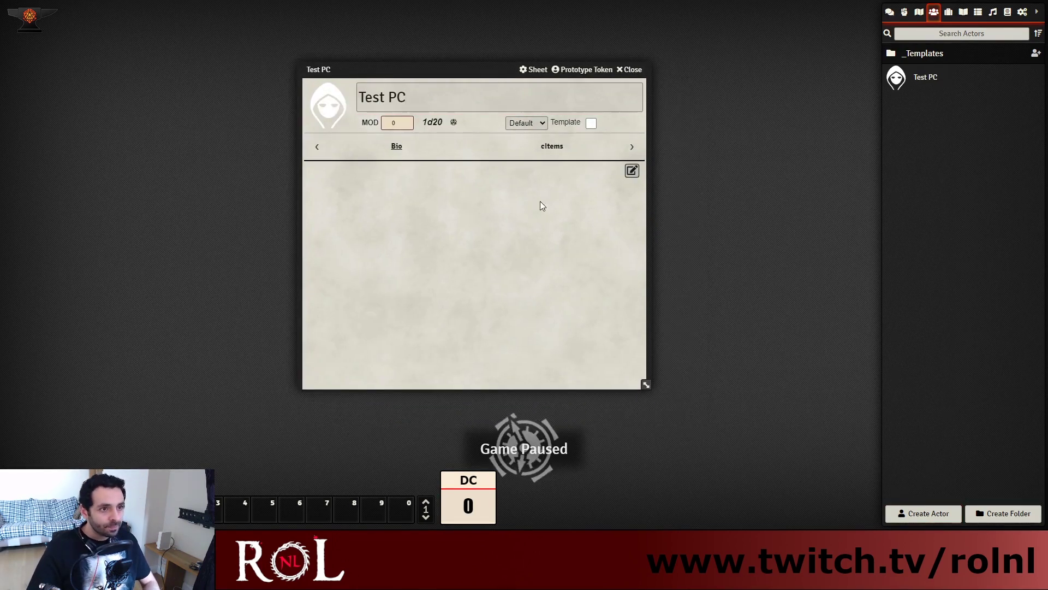
left_click(534, 142)
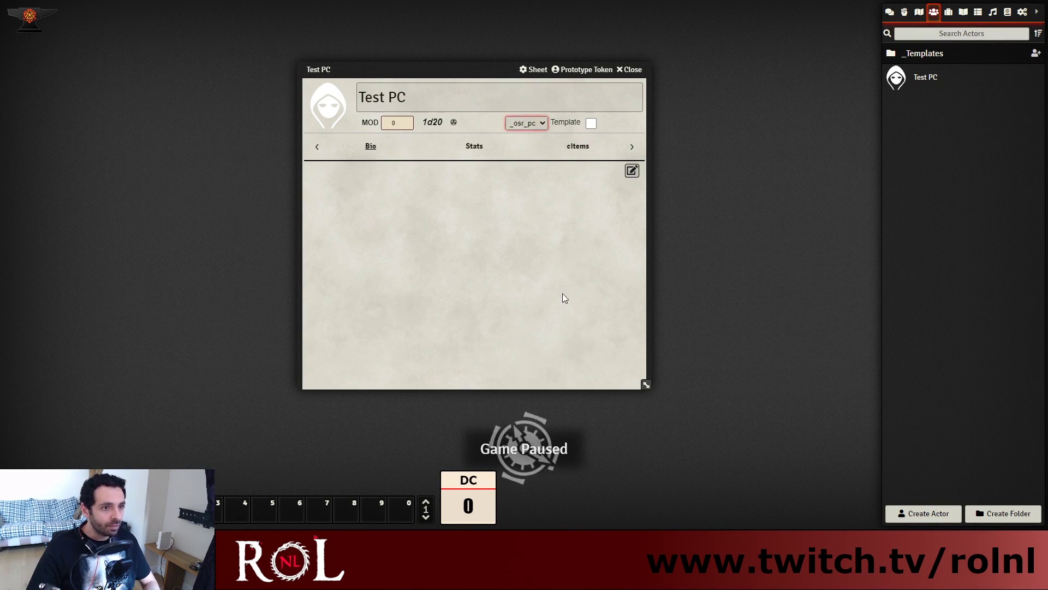
left_click(478, 157)
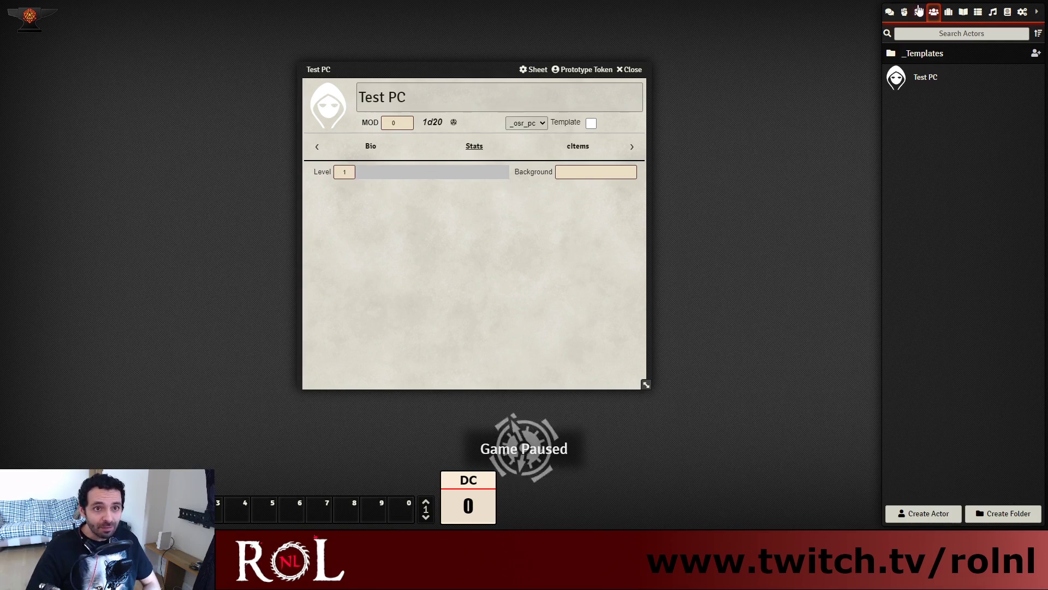
Create a property item named Race Label in the Properties folder and place its sheet beside the Test PC sheet
left_click(948, 11)
left_click(932, 75)
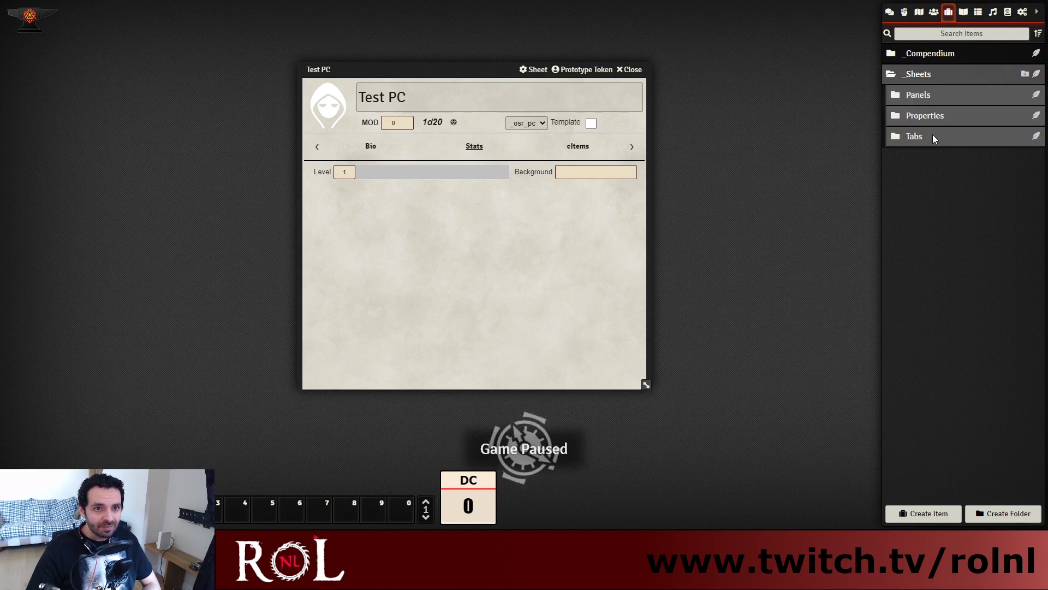
left_click(931, 117)
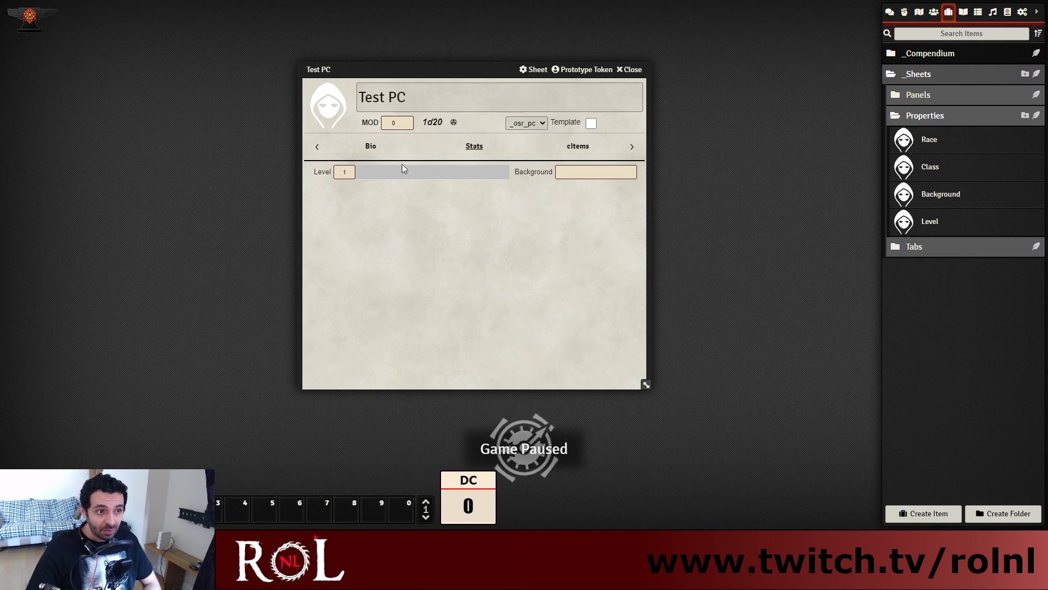
left_click_drag(447, 76, 321, 75)
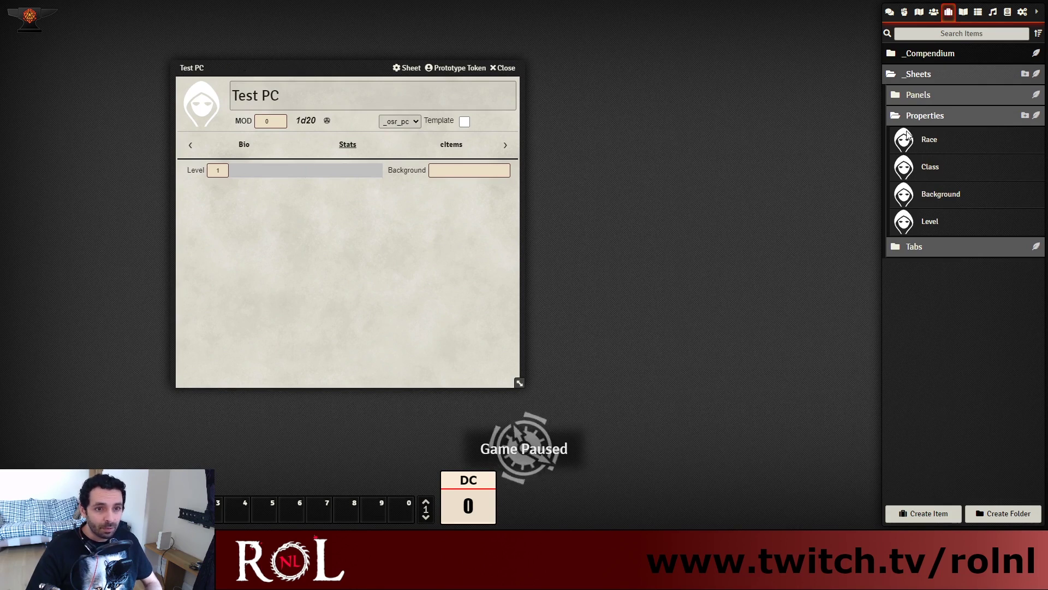
left_click(1025, 115)
left_click(673, 202)
type("Race Label")
left_click(712, 249)
left_click_drag(605, 137, 763, 113)
Configure Race Label with data type label, key race_label, tag Race and label size Fit, and close its sheet
left_click(744, 189)
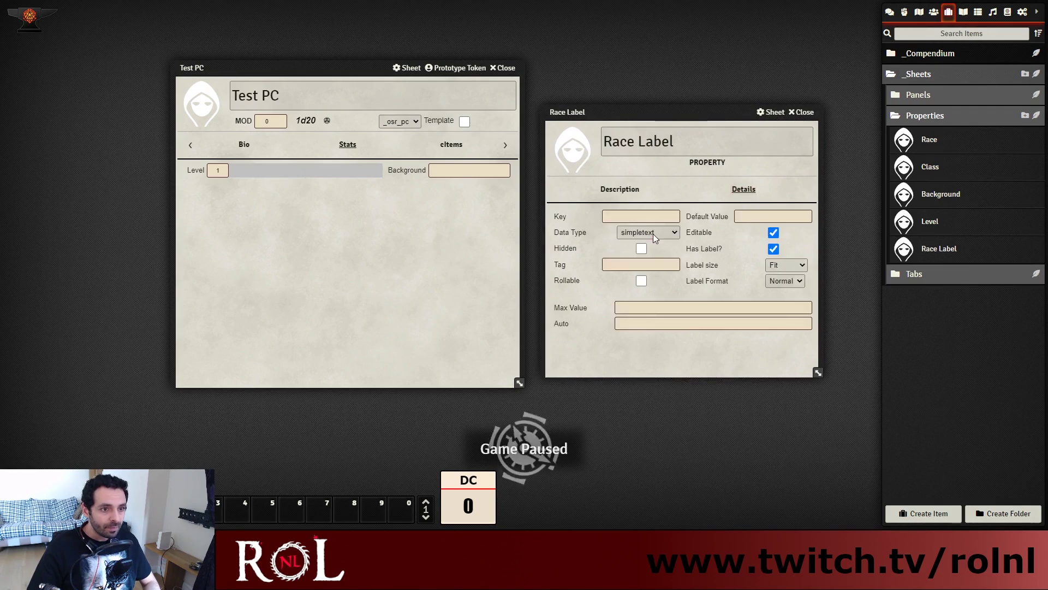
left_click(649, 308)
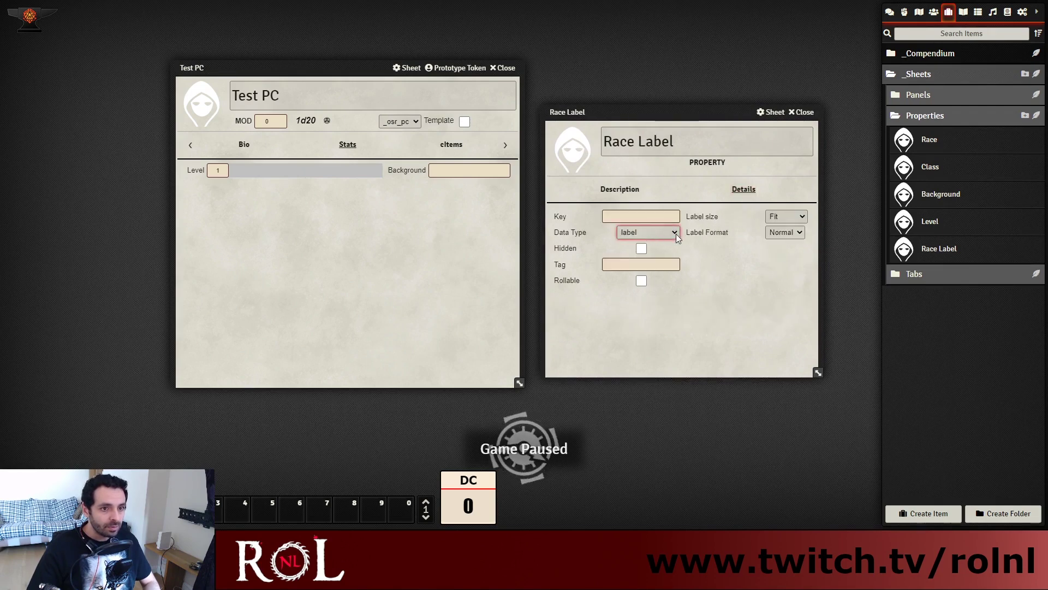
left_click(800, 217)
left_click(786, 240)
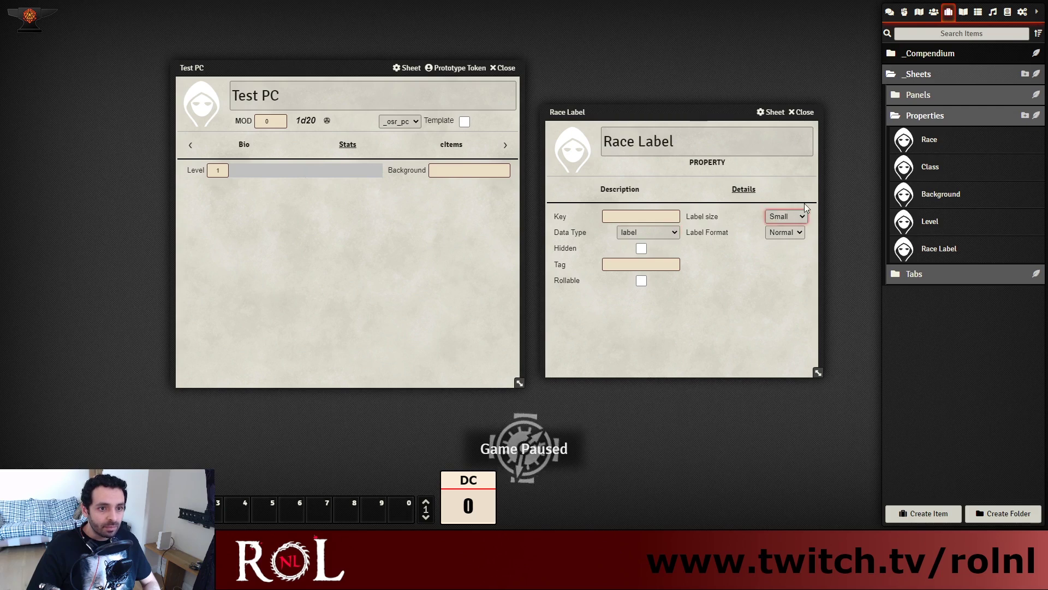
left_click(650, 215)
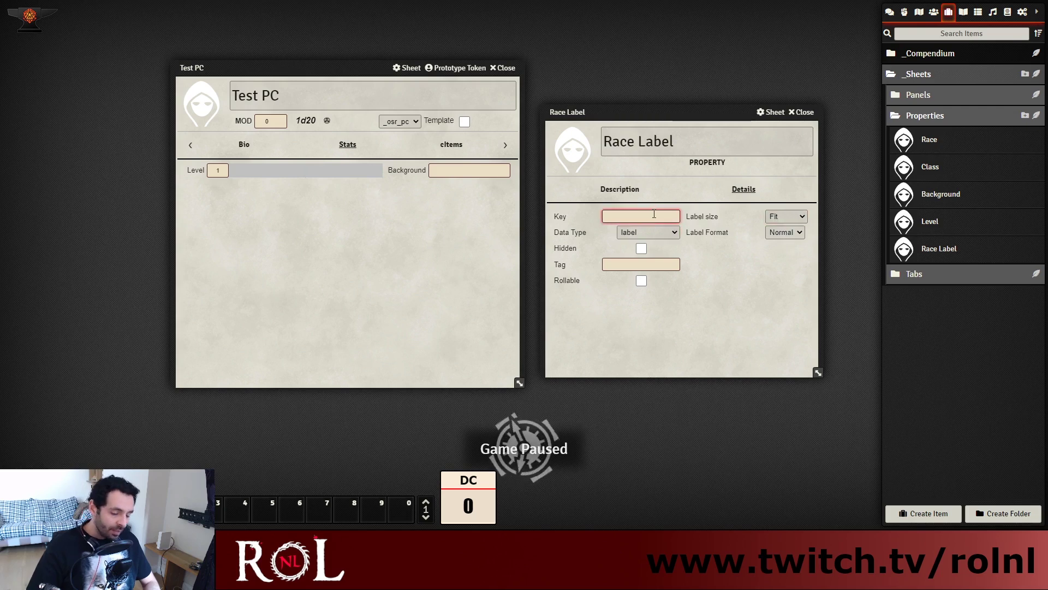
type("race_label")
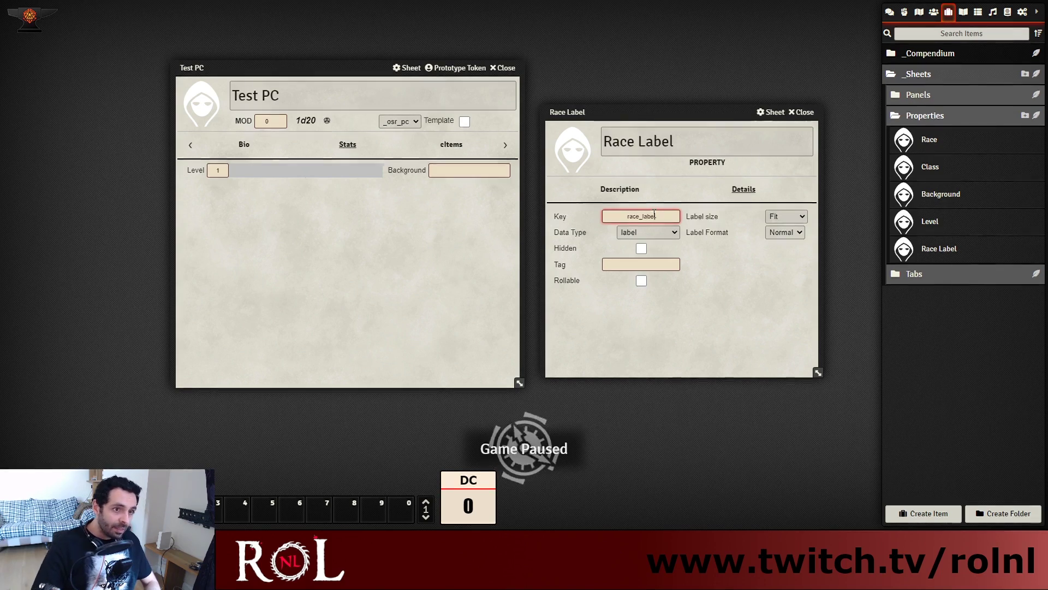
left_click(660, 266)
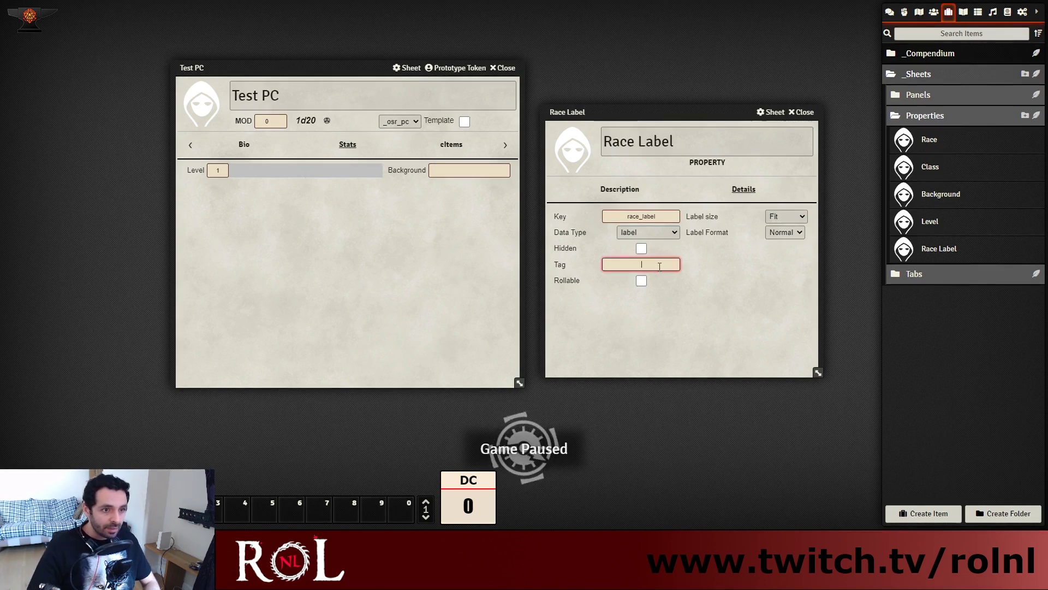
type("Race")
left_click(700, 290)
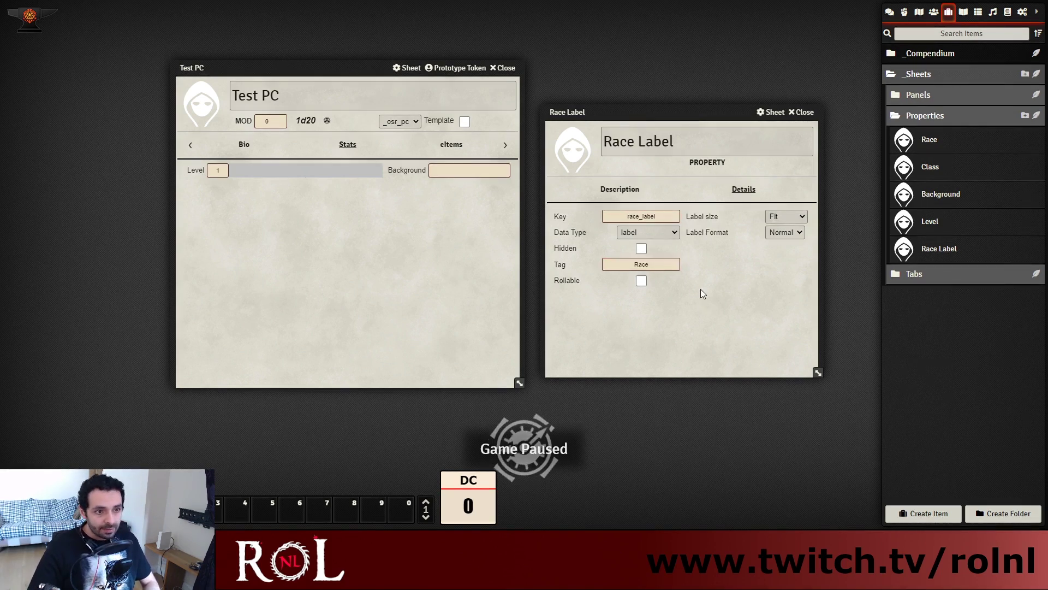
left_click(802, 112)
Duplicate the Race Label property and rename the copy Class Label
right_click(950, 249)
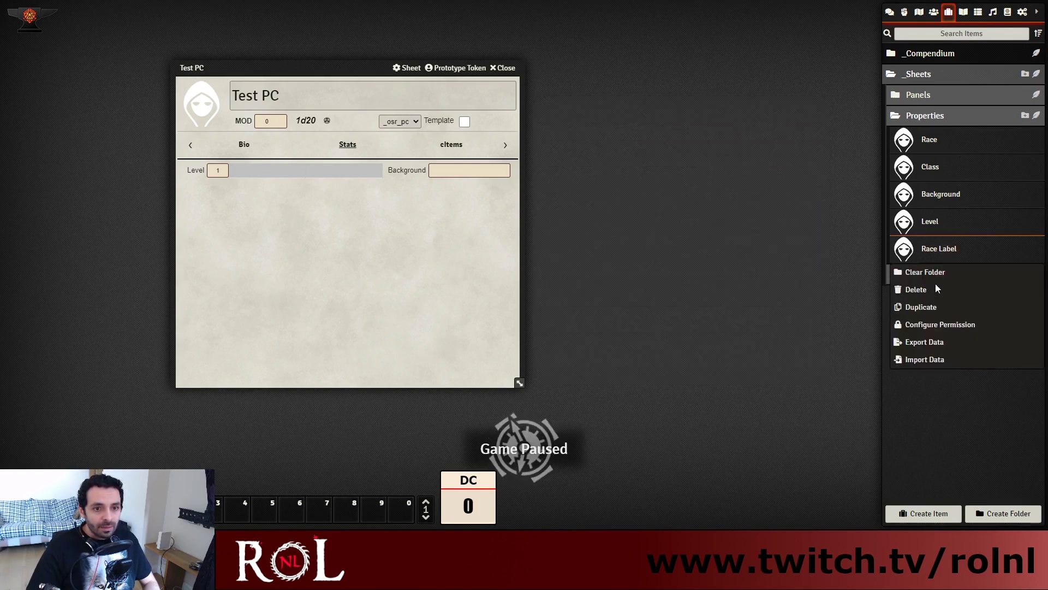
left_click(928, 307)
left_click(958, 279)
triple_click(549, 165)
type("Class Label")
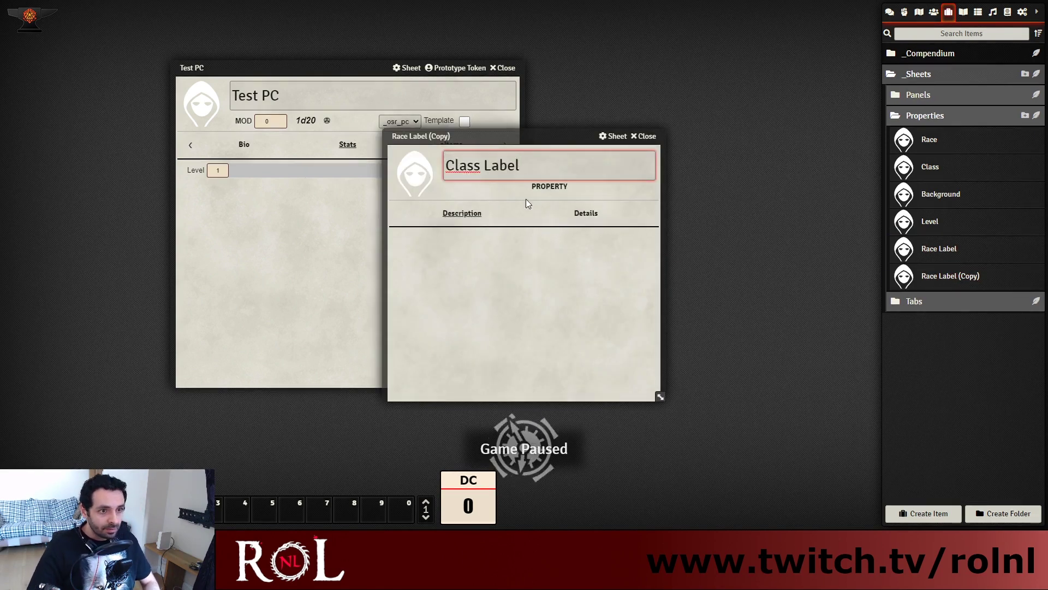
Set Class Label's key to class_label and its tag to Class, and close its sheet
left_click(586, 214)
left_click(586, 214)
left_click_drag(482, 240, 457, 240)
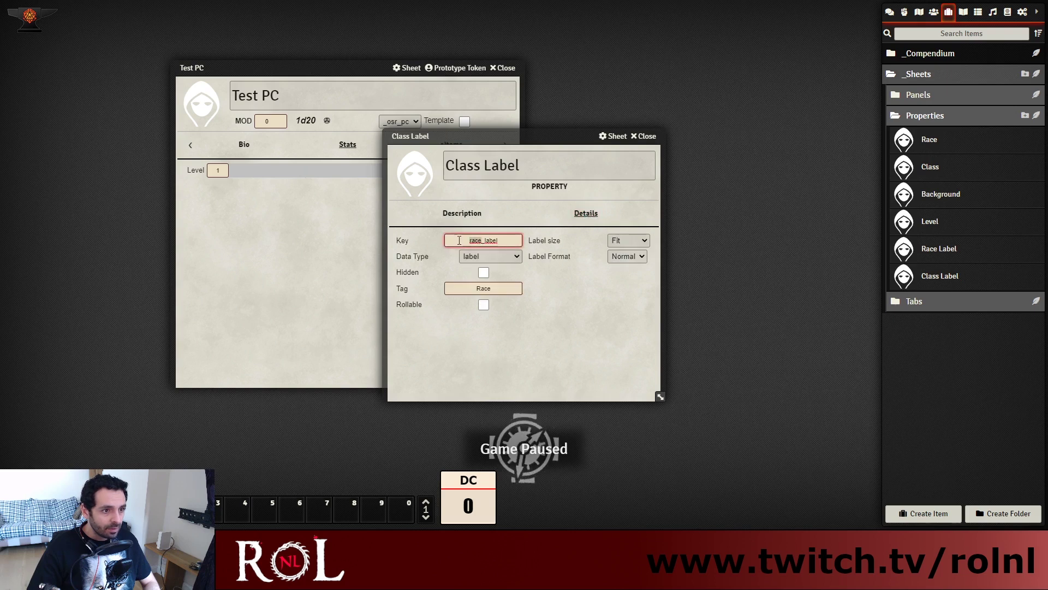
type("class")
key("Tab")
type("Class")
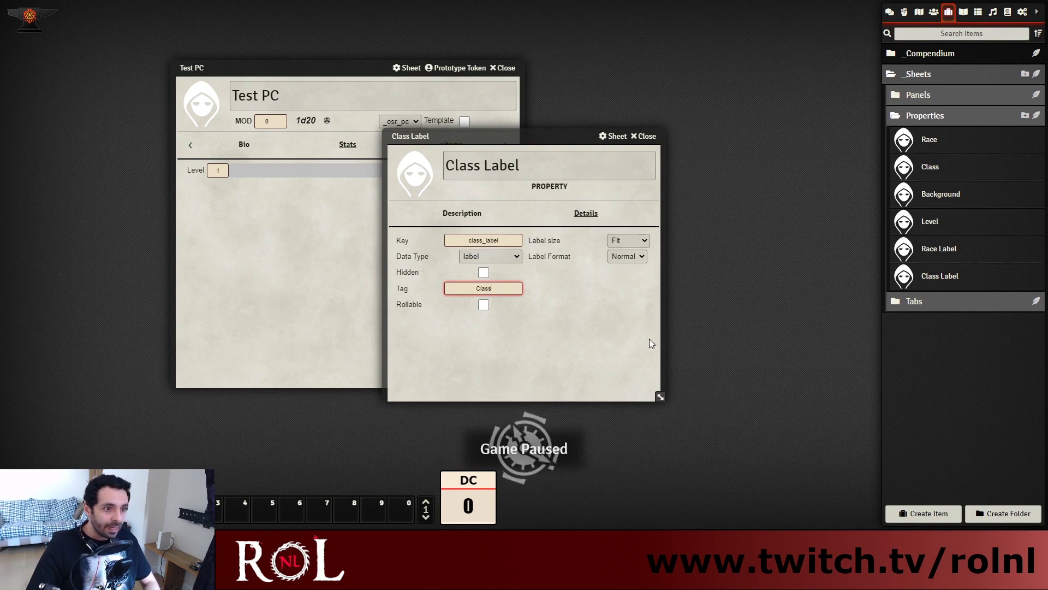
key("Return")
left_click(646, 136)
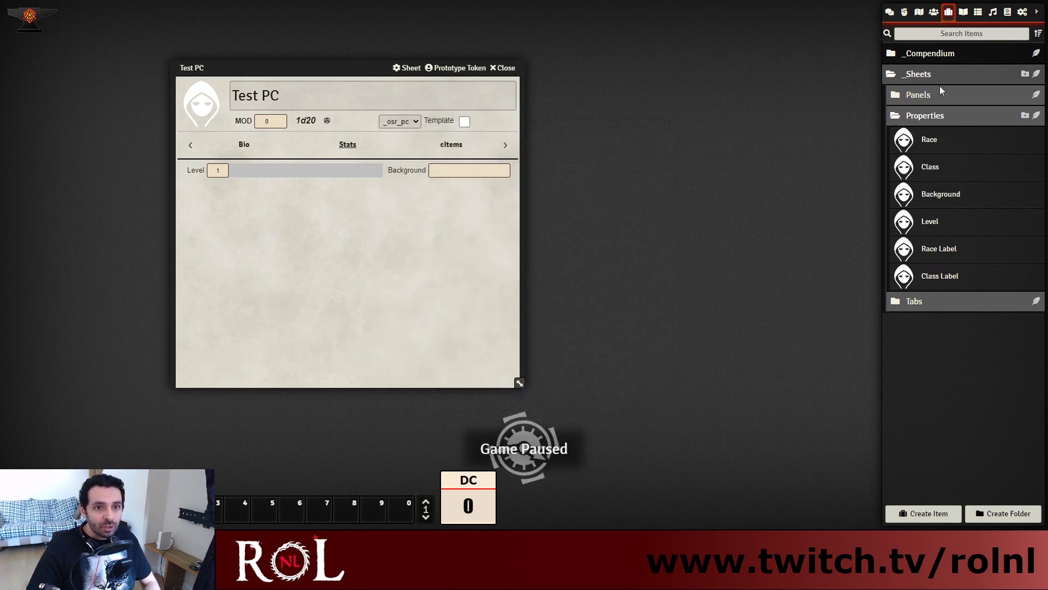
Open general_panel from the Panels folder beside the Test PC sheet and change its number of columns
left_click(950, 95)
left_click(940, 126)
left_click_drag(491, 135, 631, 99)
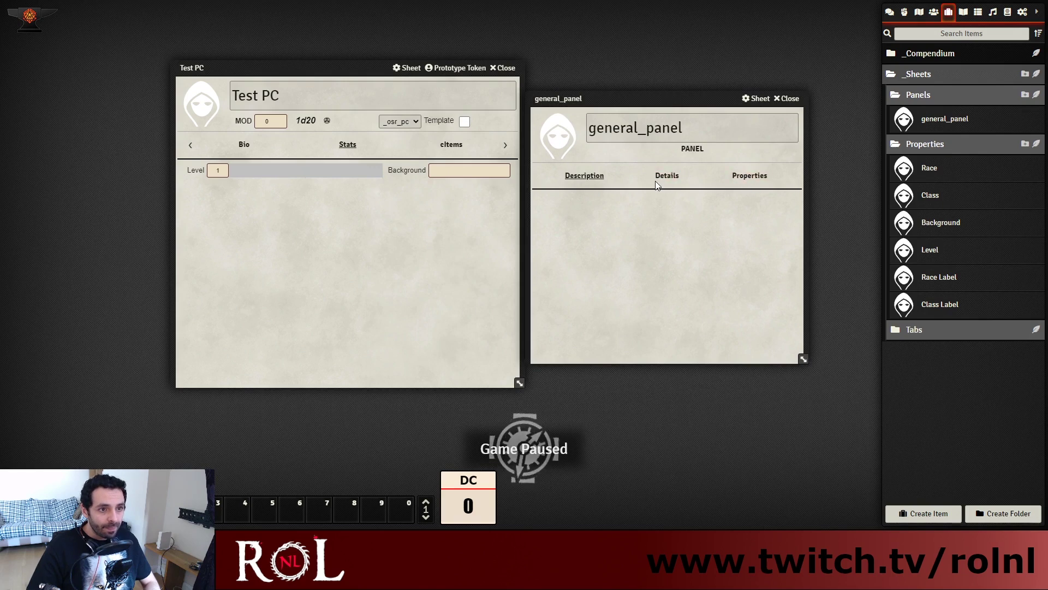
left_click(662, 183)
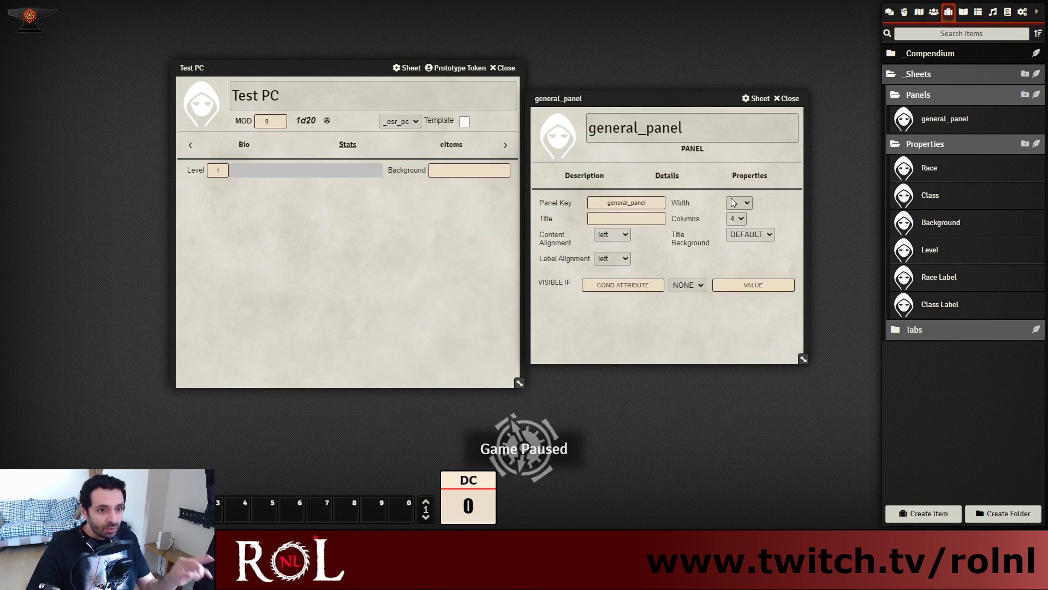
left_click(742, 219)
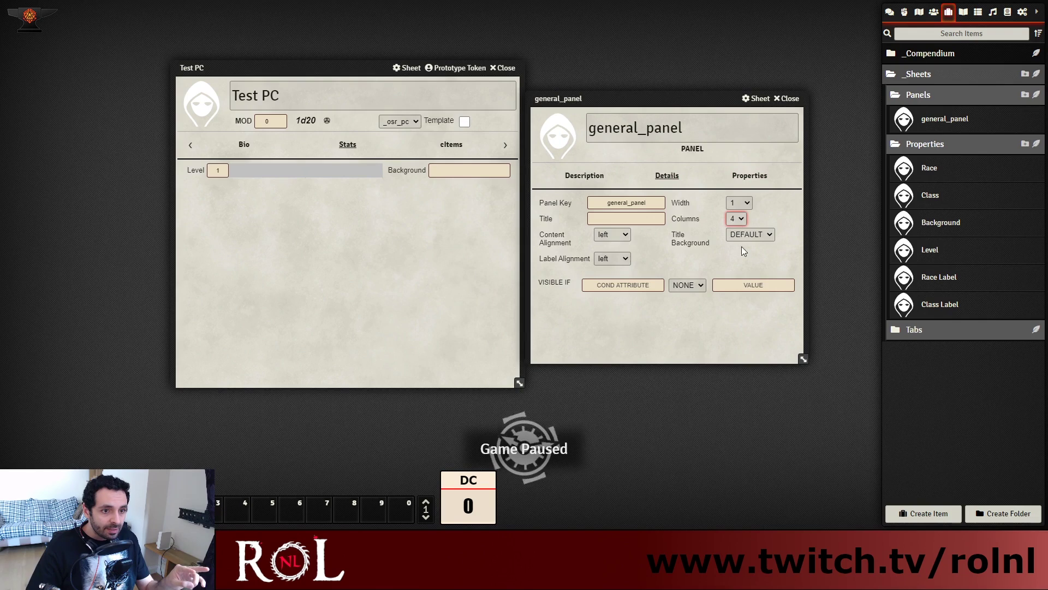
left_click(738, 276)
Add the Race Label and Class Label properties to general_panel's property list
left_click(750, 175)
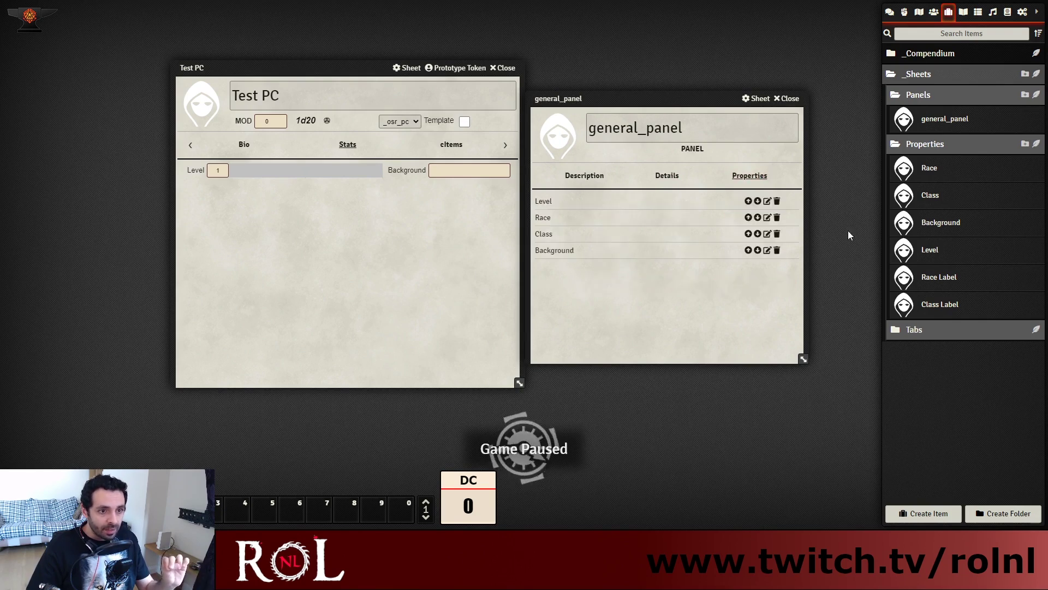
left_click_drag(943, 278, 637, 300)
left_click_drag(944, 305, 606, 292)
Reorder general_panel's properties so Race Label precedes Race and Class Label precedes Class, and close the panel
left_click(747, 266)
left_click(747, 250)
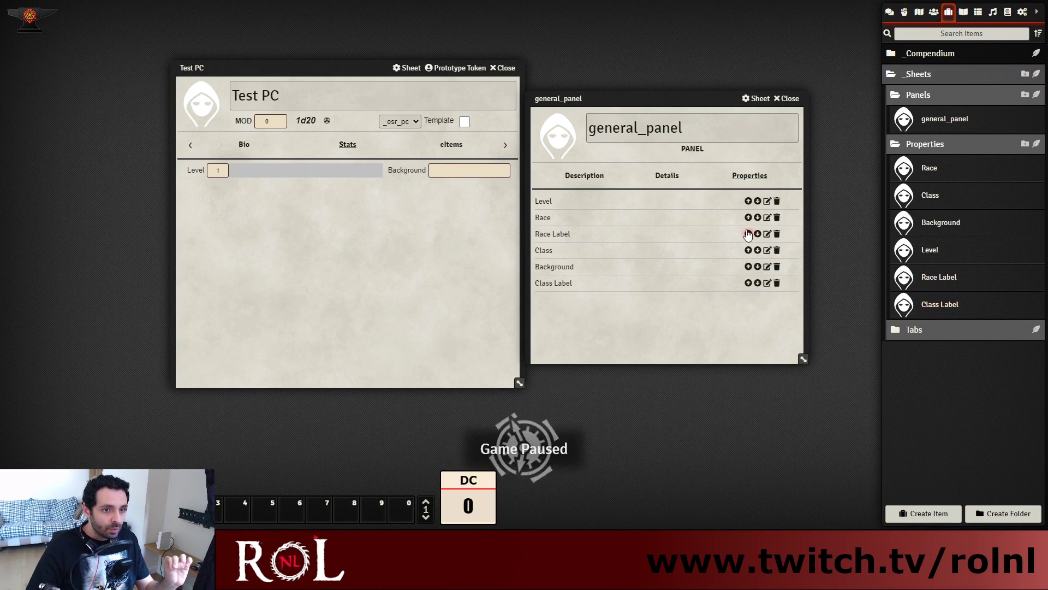
left_click(748, 234)
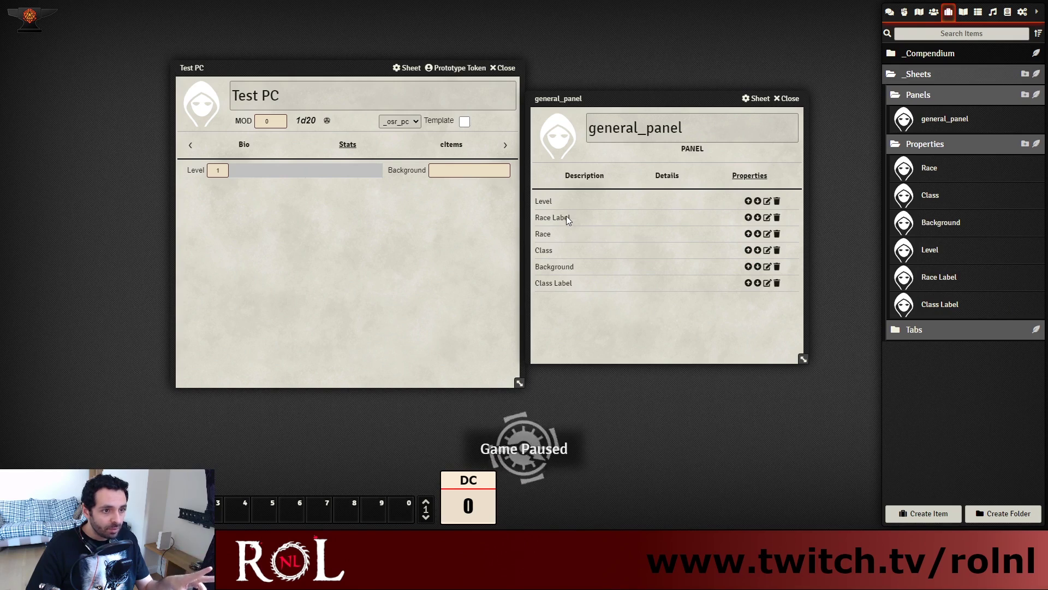
left_click(748, 283)
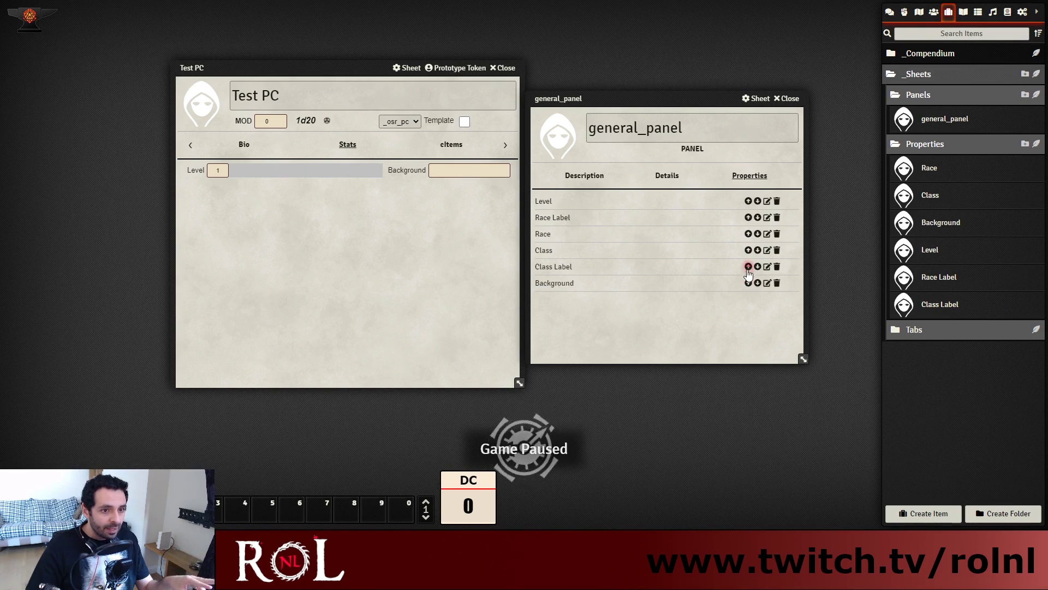
left_click(748, 267)
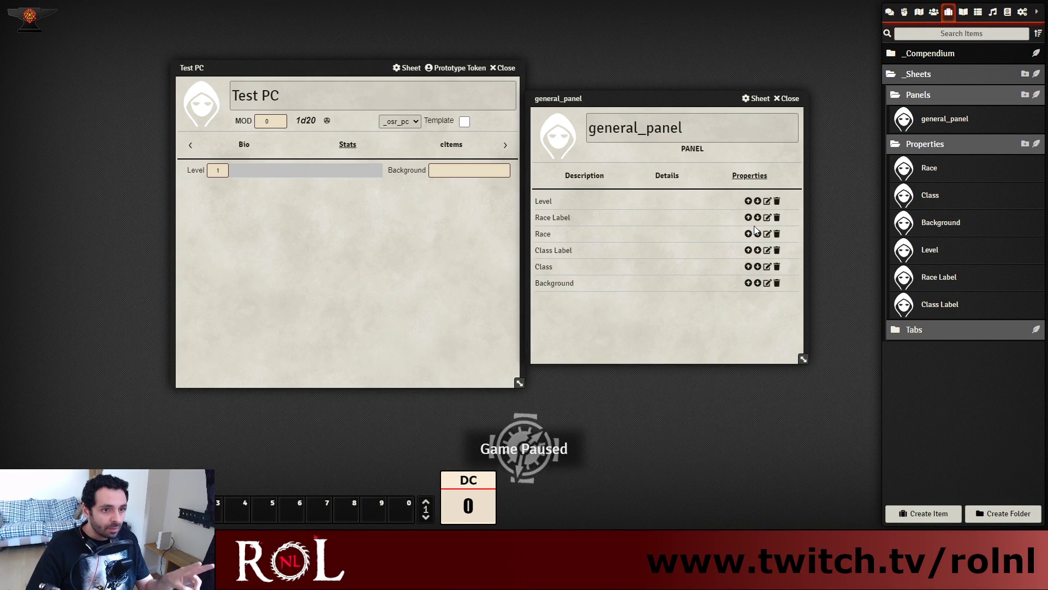
left_click(792, 100)
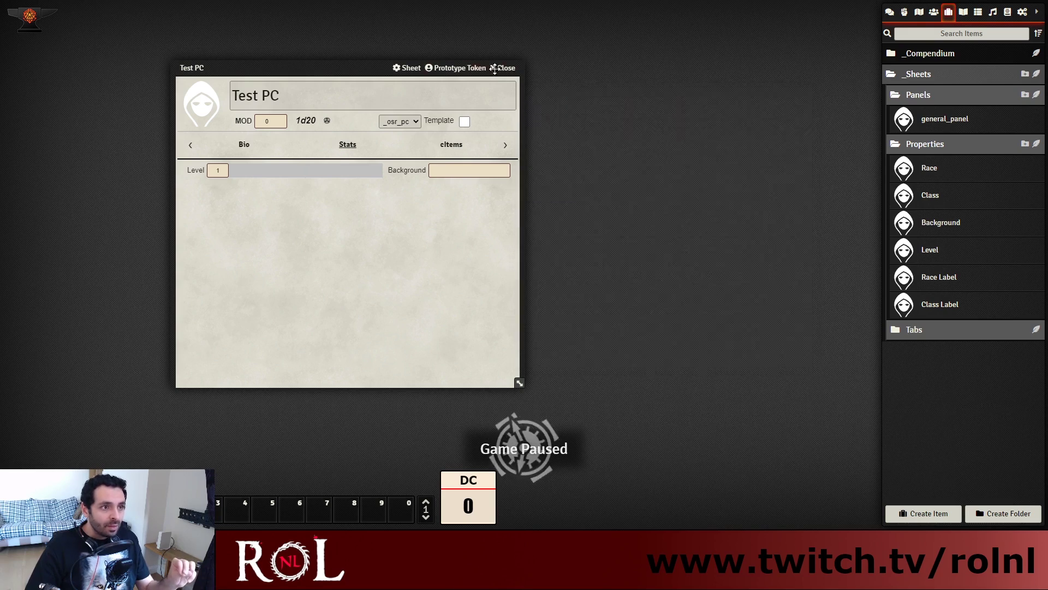
Close the Test PC sheet, and rebuild the _osr_pc template from the _Templates folder before closing it
left_click(503, 67)
left_click(933, 12)
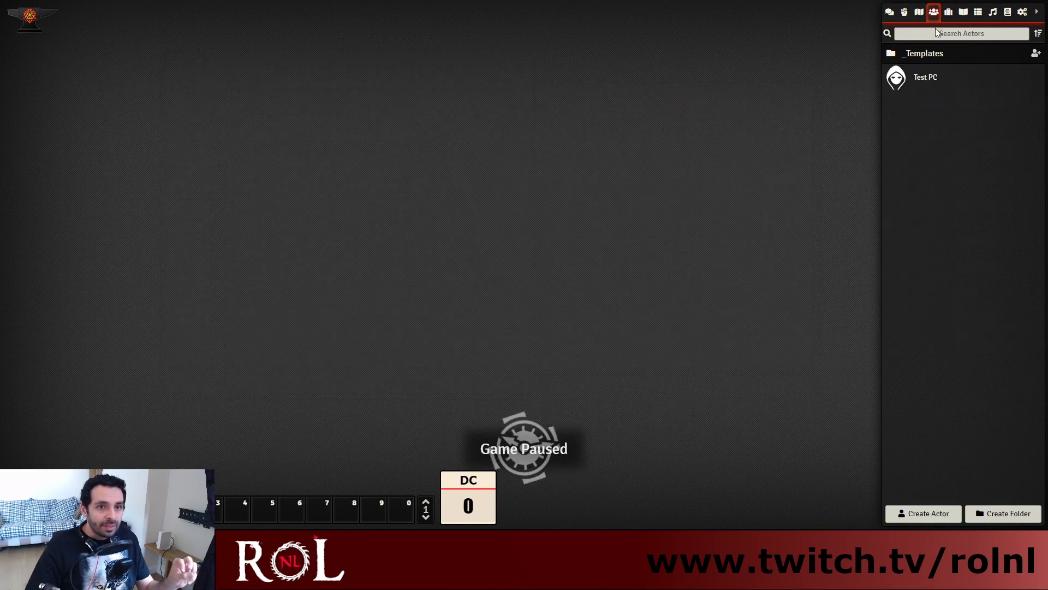
left_click(930, 77)
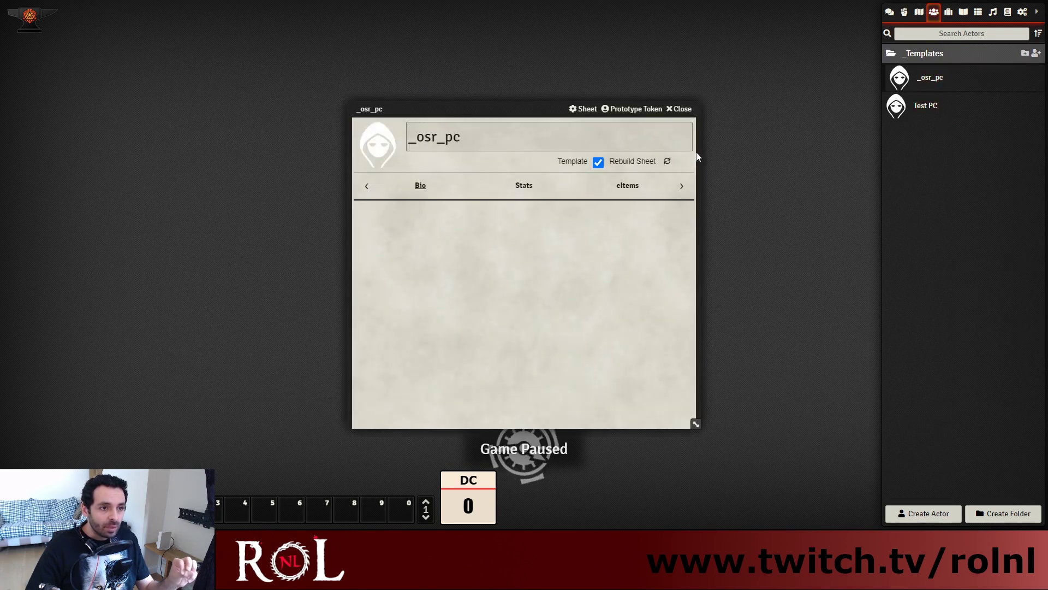
left_click(685, 112)
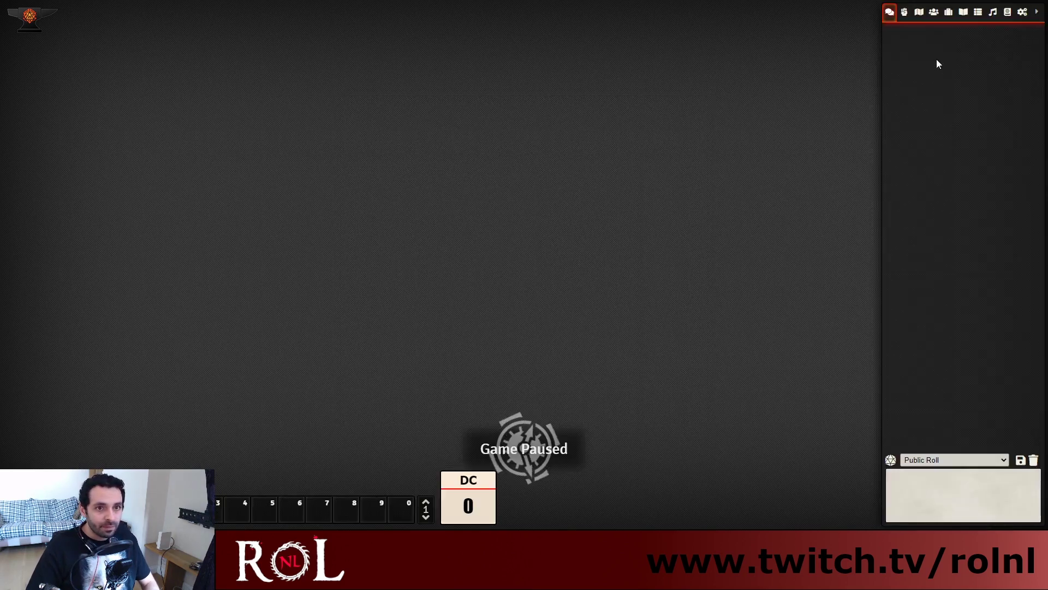
Reopen the Test PC actor after the reload and show its Stats tab
left_click(934, 12)
left_click(926, 79)
left_click(525, 186)
left_click_drag(519, 110, 481, 74)
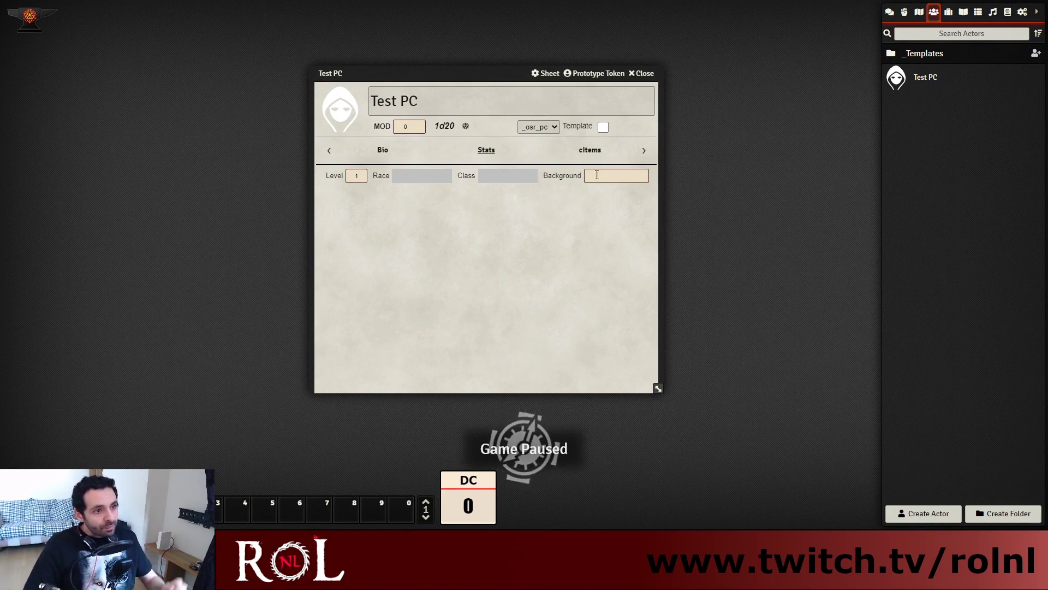
left_click_drag(417, 80, 333, 49)
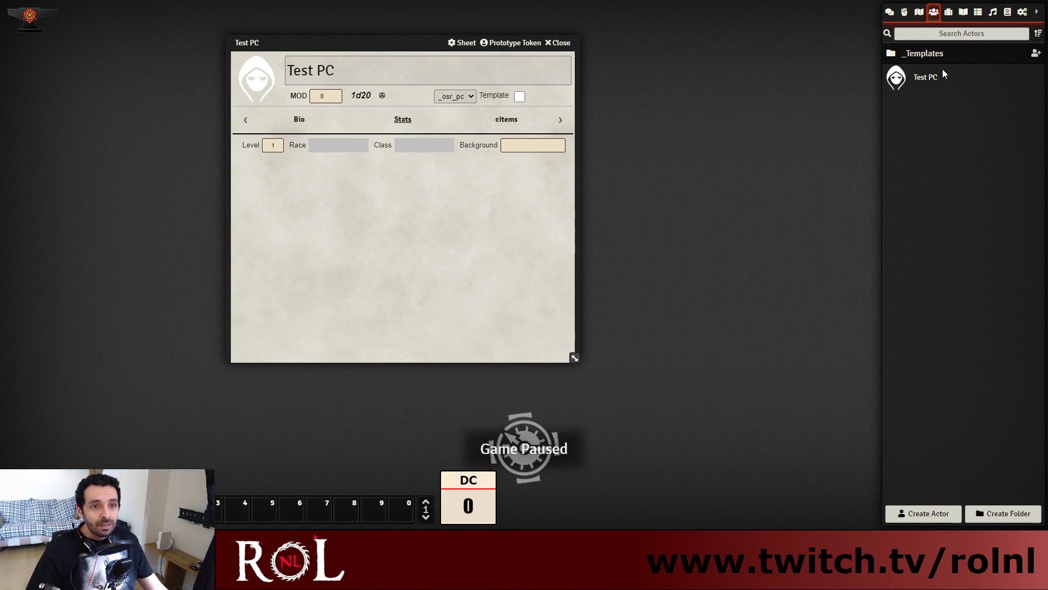
Set Test PC's Level to 1 and its Background to Ex soldier
left_click(949, 11)
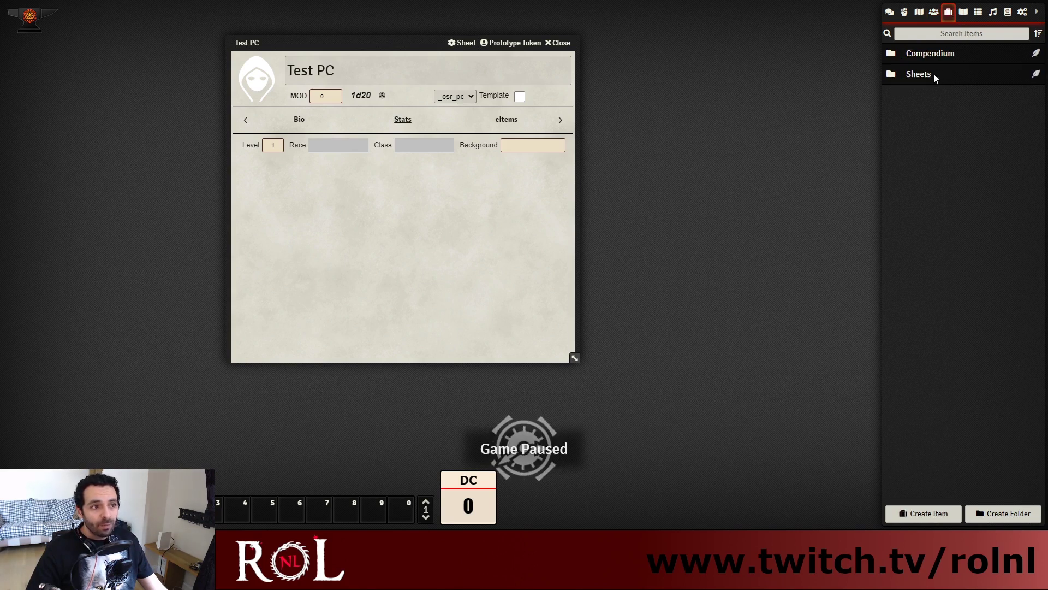
left_click(273, 145)
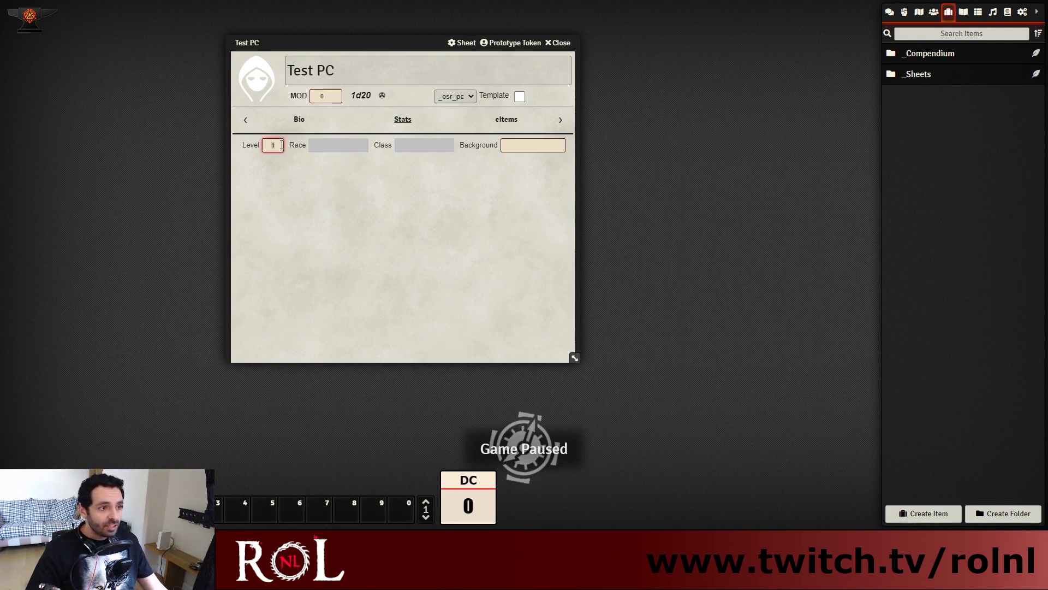
double_click(274, 146)
type("1")
left_click(306, 205)
left_click(555, 147)
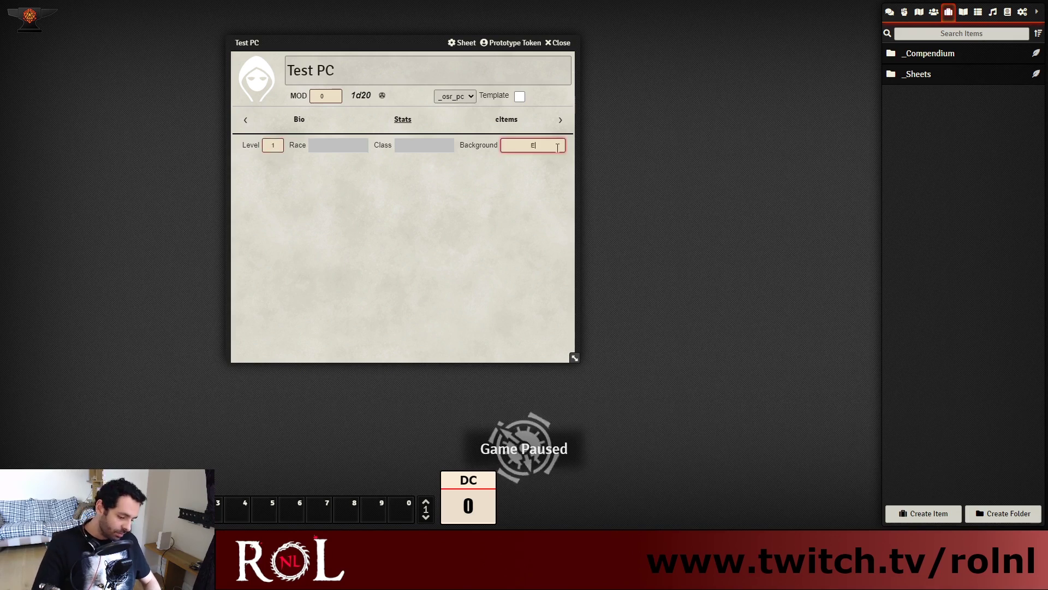
type("Ex soldier")
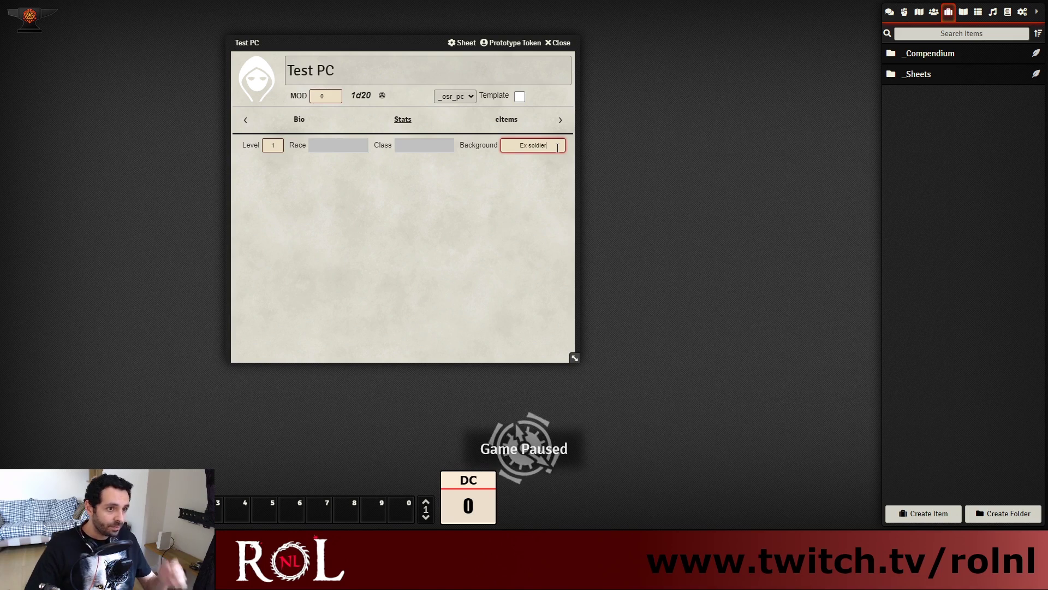
left_click(503, 209)
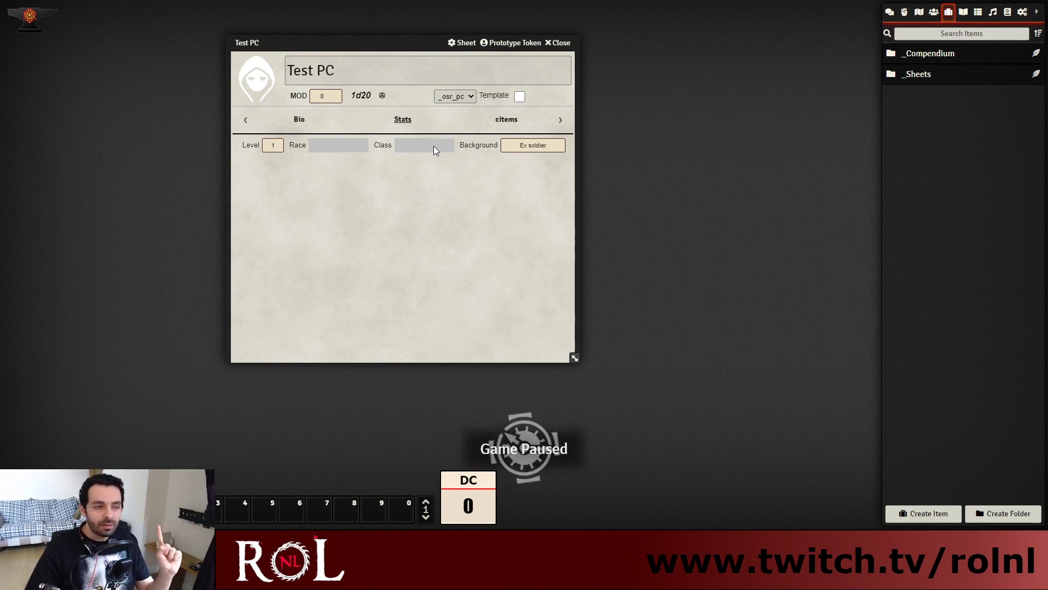
Add the Human race from the Races folder under _Compendium's cItems to the Test PC sheet
left_click_drag(400, 42, 311, 49)
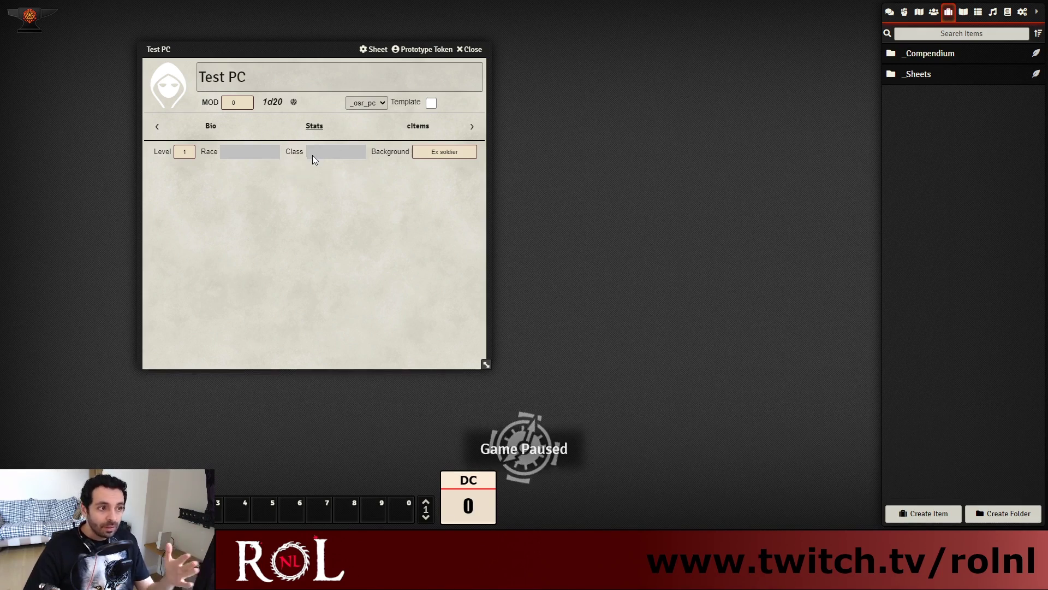
left_click(963, 12)
left_click(949, 12)
left_click(935, 55)
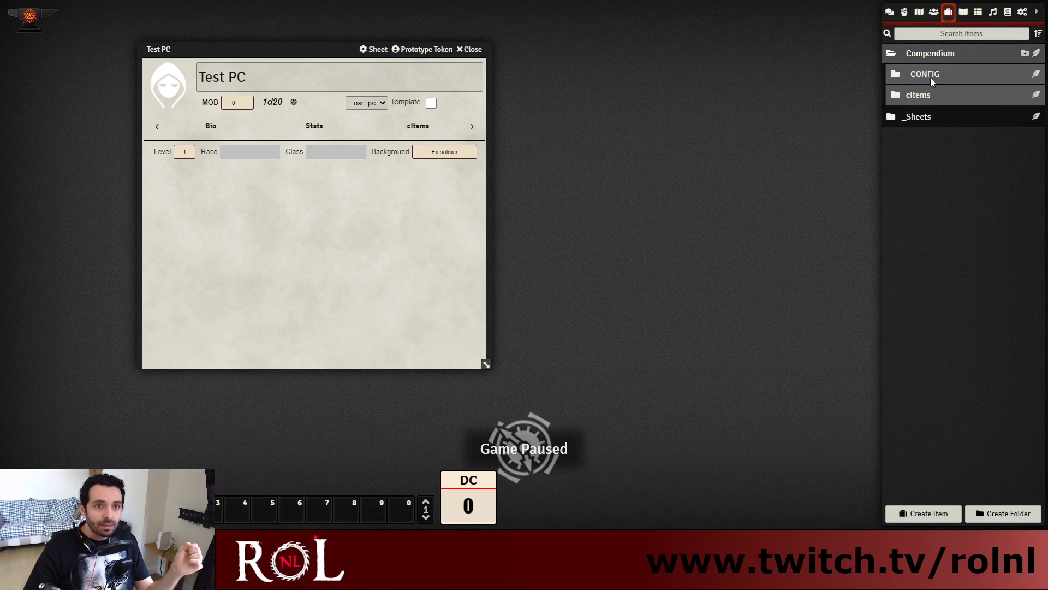
left_click(931, 98)
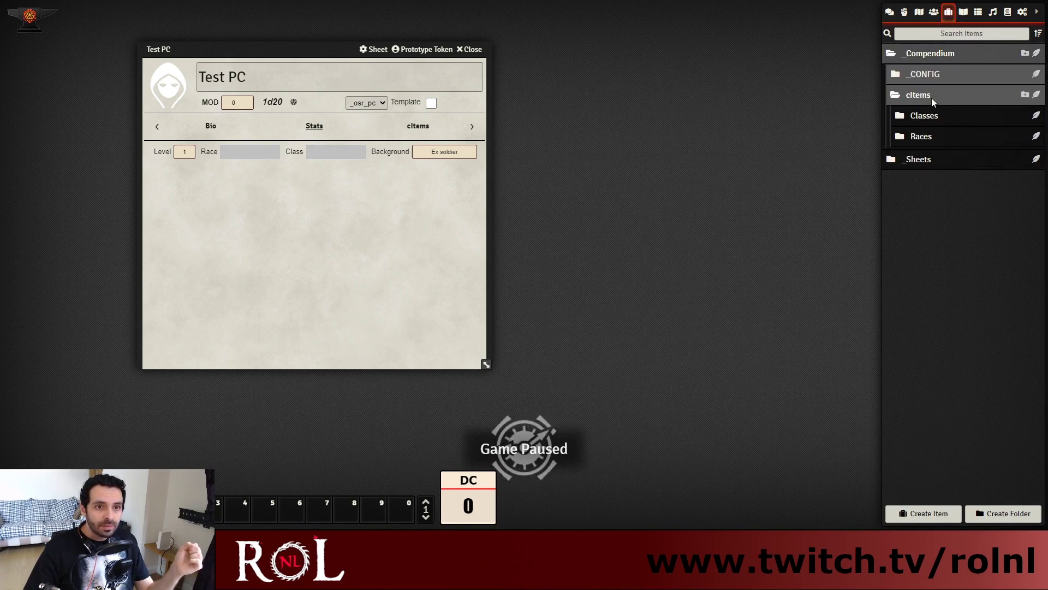
left_click(936, 137)
left_click_drag(703, 268, 309, 233)
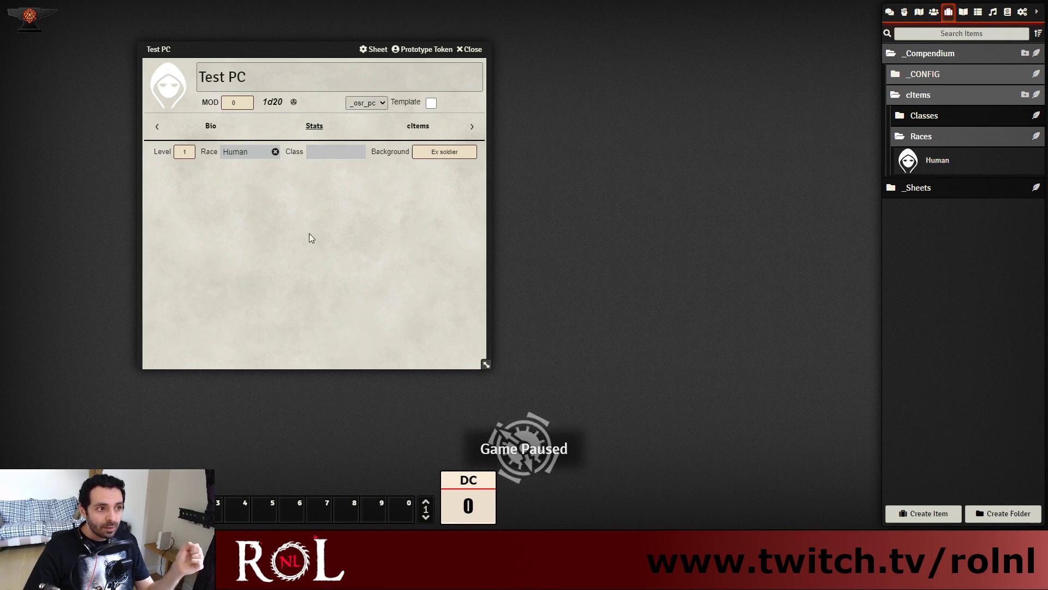
View the Human cItem from Test PC's Race field, and add the Fighter class from the Classes folder to the sheet
left_click(235, 151)
left_click_drag(474, 124, 646, 102)
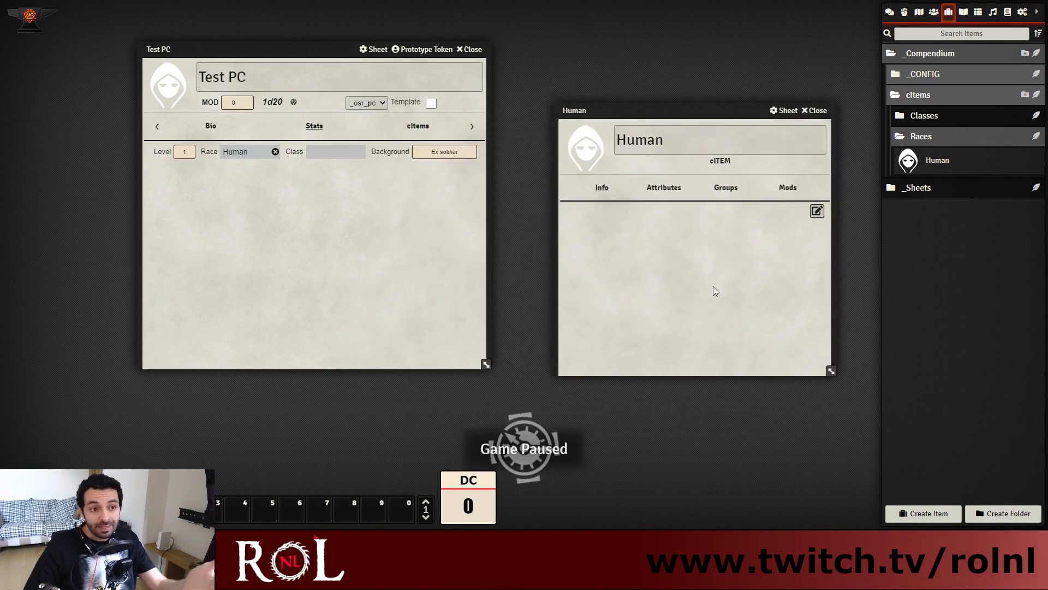
left_click(817, 111)
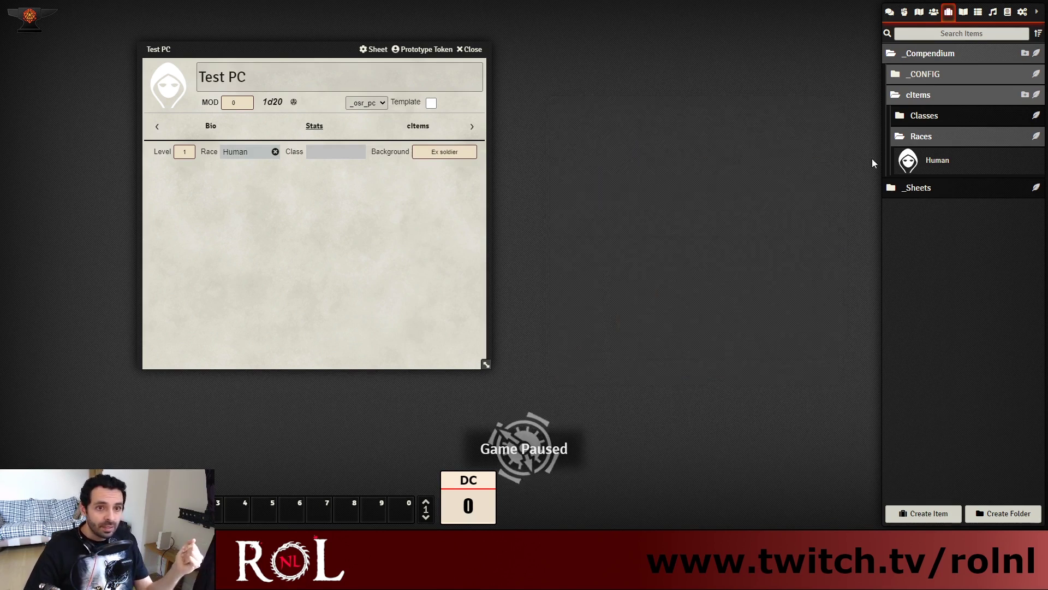
left_click(927, 116)
left_click_drag(260, 208, 339, 227)
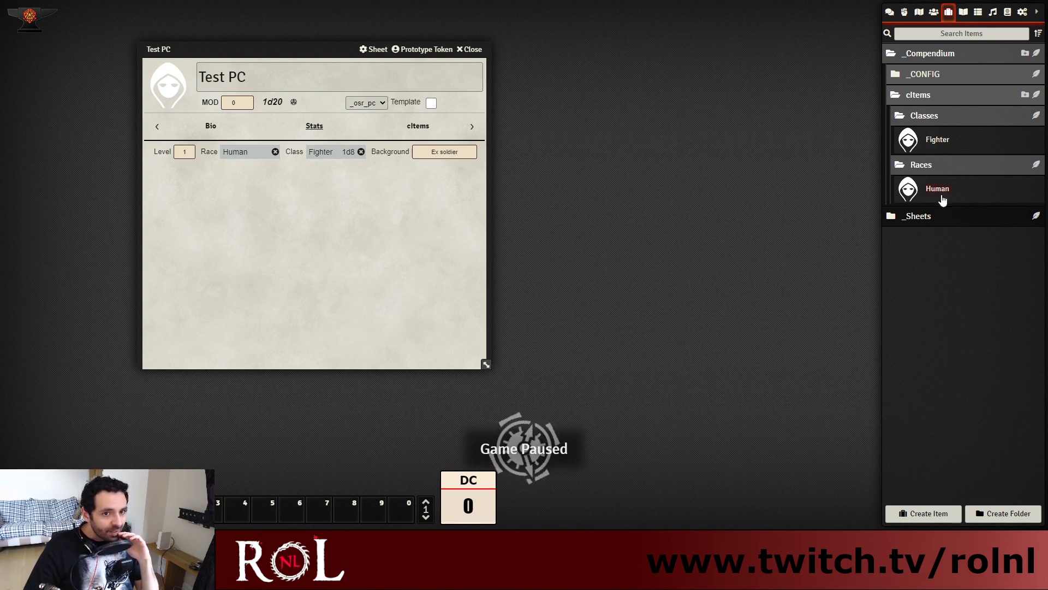
Set the Class property's Item Names option to ONLY NAMES and close the property
left_click(942, 217)
left_click(945, 257)
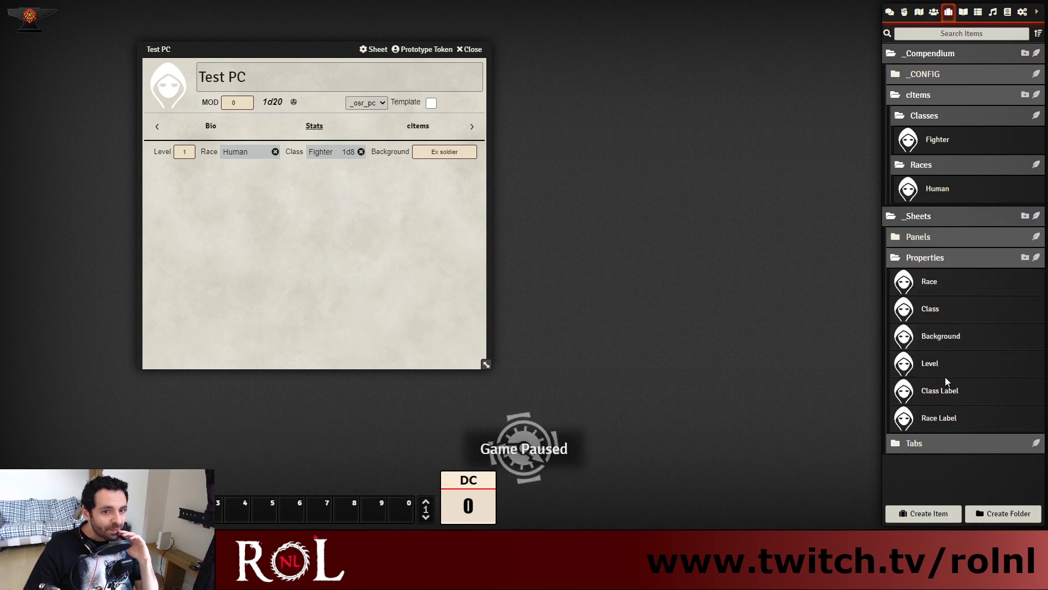
left_click(930, 309)
left_click_drag(531, 138, 679, 58)
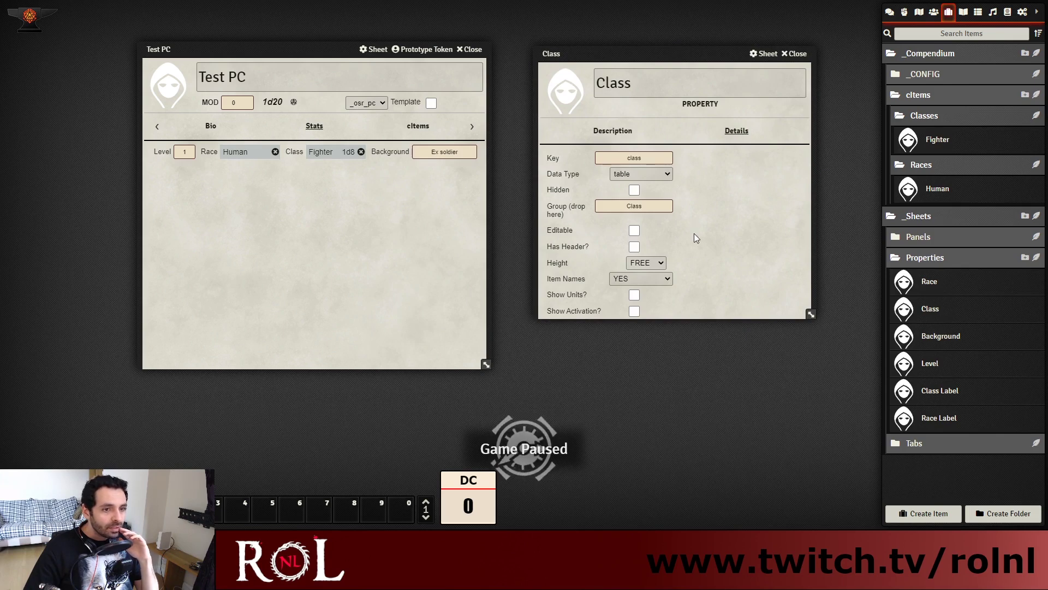
left_click_drag(810, 314, 810, 355)
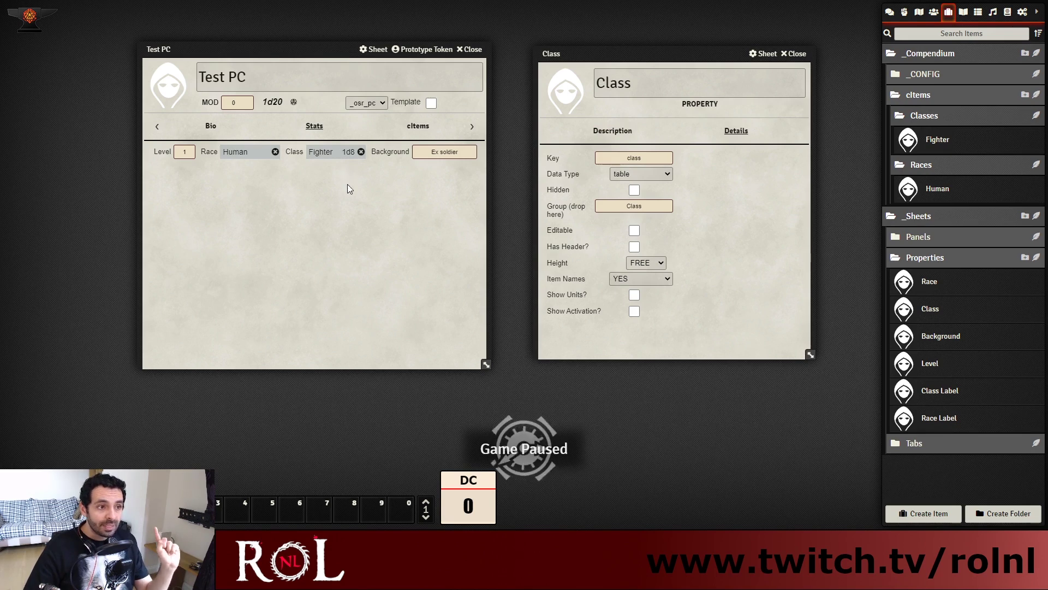
left_click(655, 280)
left_click(663, 303)
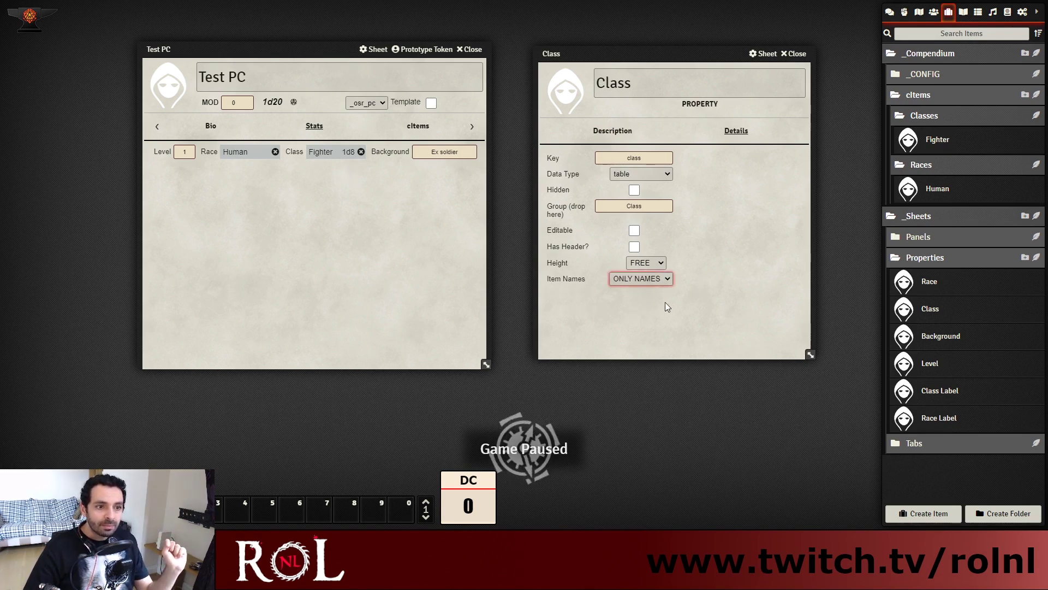
left_click(795, 53)
Rebuild the _osr_pc template sheet, close it, and reload the game world
left_click(934, 12)
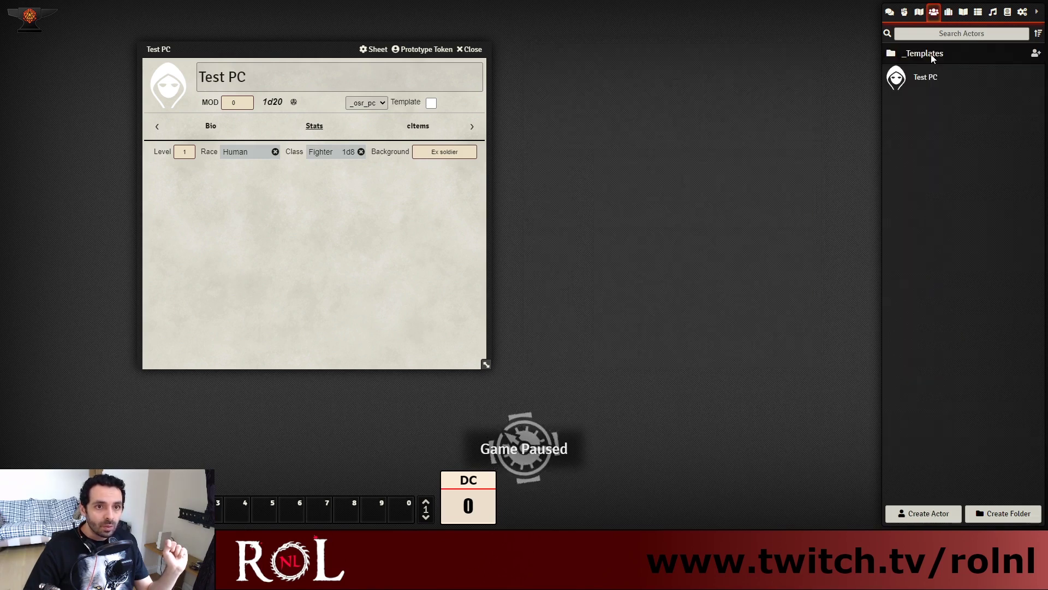
left_click(930, 78)
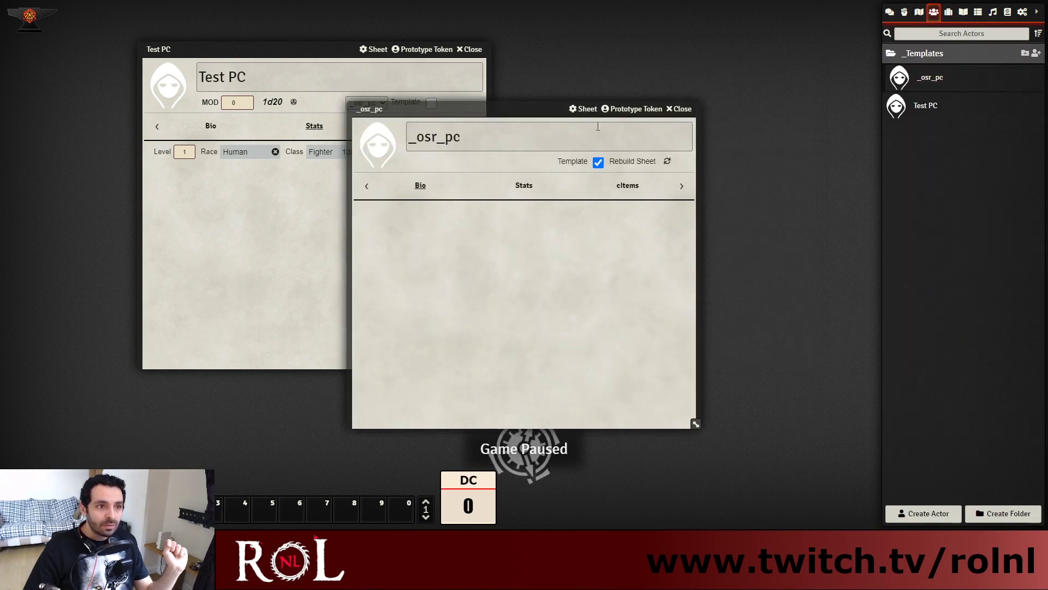
left_click(679, 109)
key("F5")
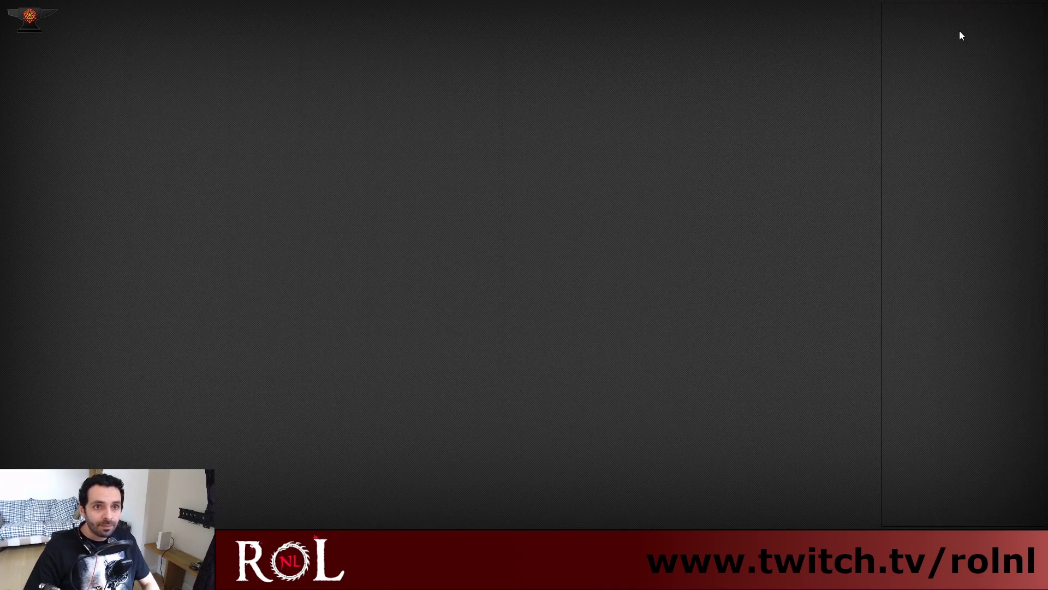
Open Test PC from the actors list and check the Class field on its Stats tab
left_click(934, 12)
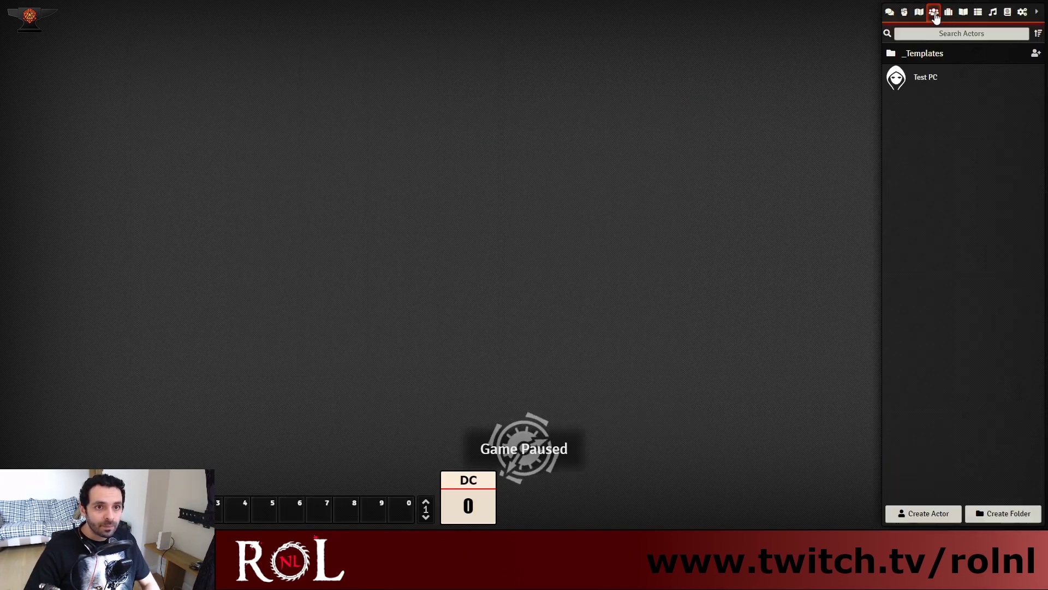
left_click(927, 79)
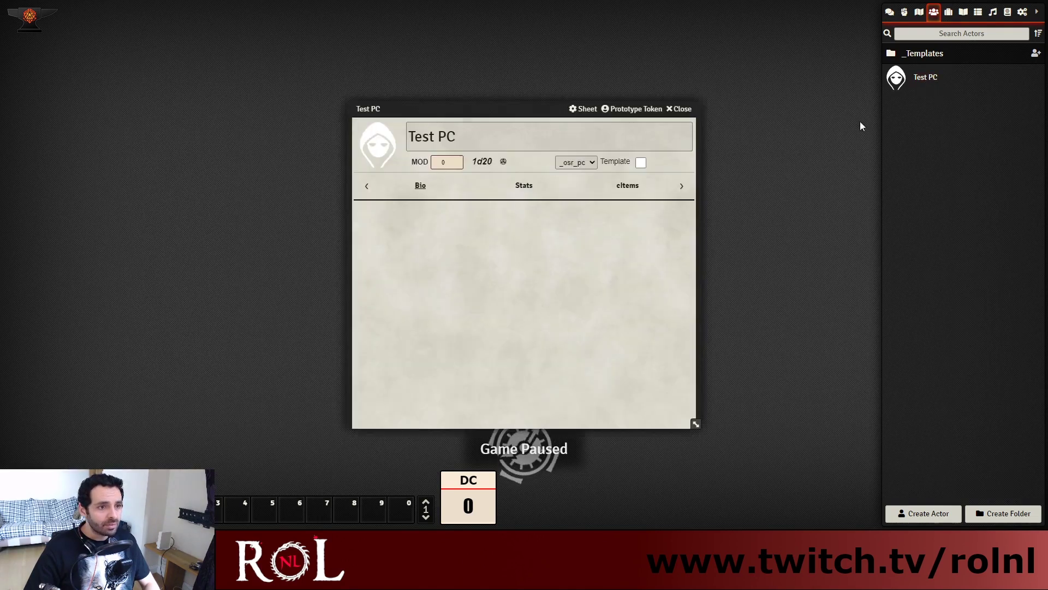
left_click(524, 186)
left_click_drag(528, 106, 338, 68)
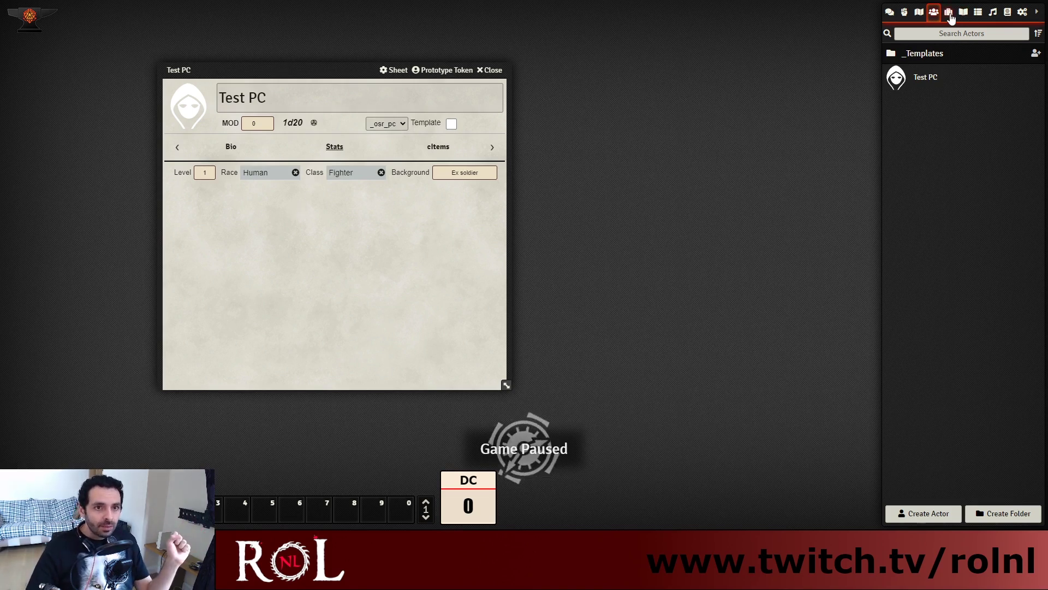
Create a new panel item named Attributes in the Panels folder under _Sheets
left_click(949, 13)
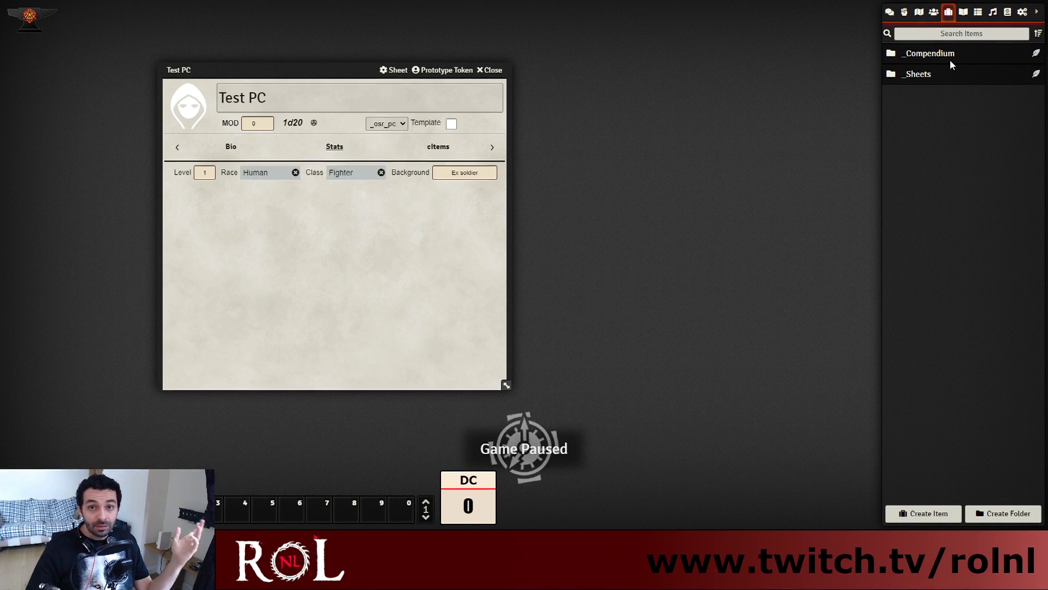
left_click(927, 75)
left_click(940, 115)
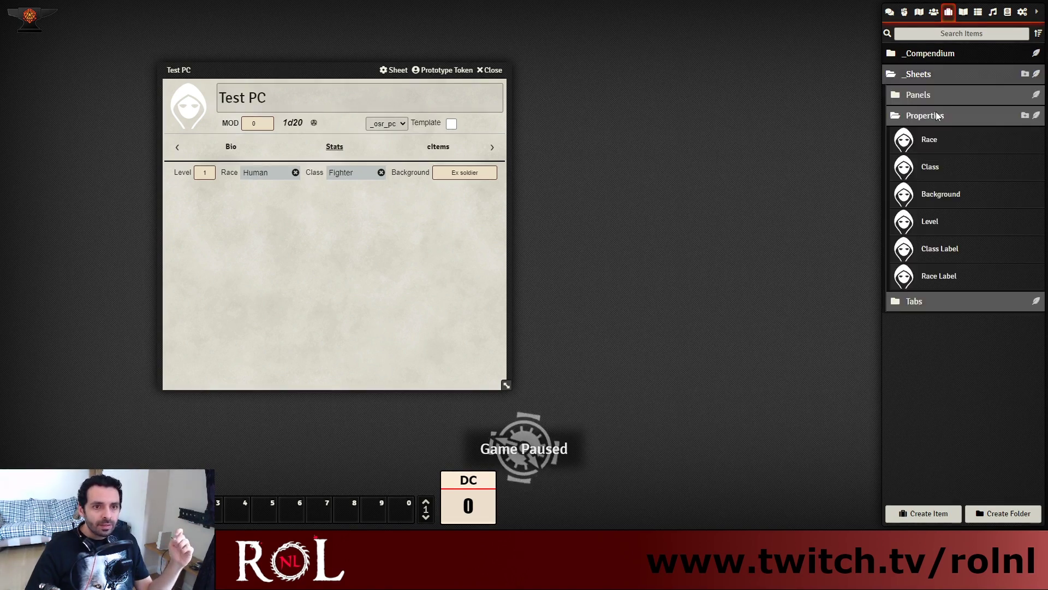
left_click(934, 96)
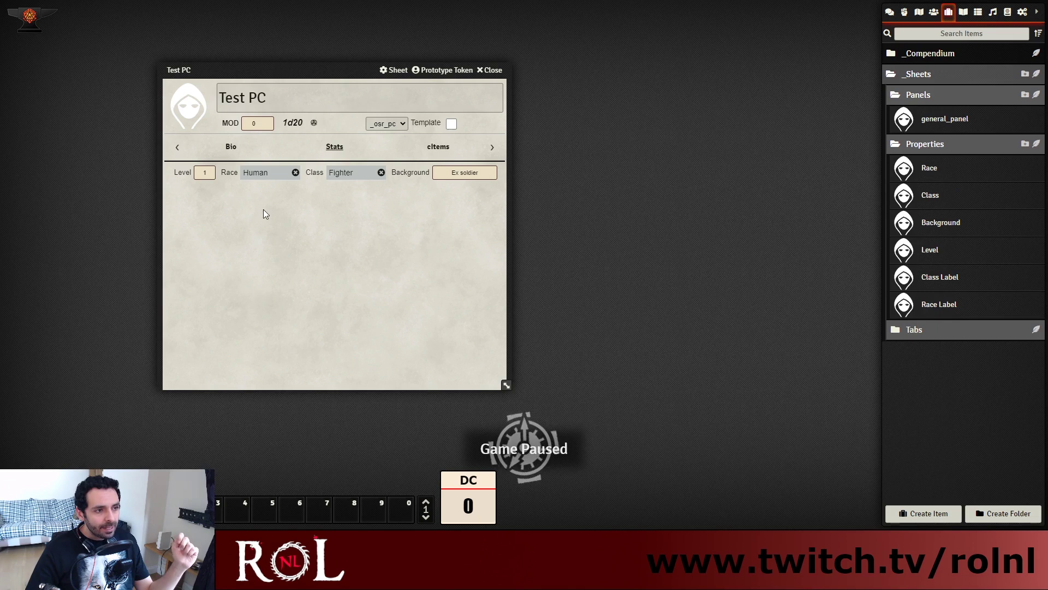
left_click(1035, 95)
left_click_drag(551, 228, 694, 174)
left_click(696, 215)
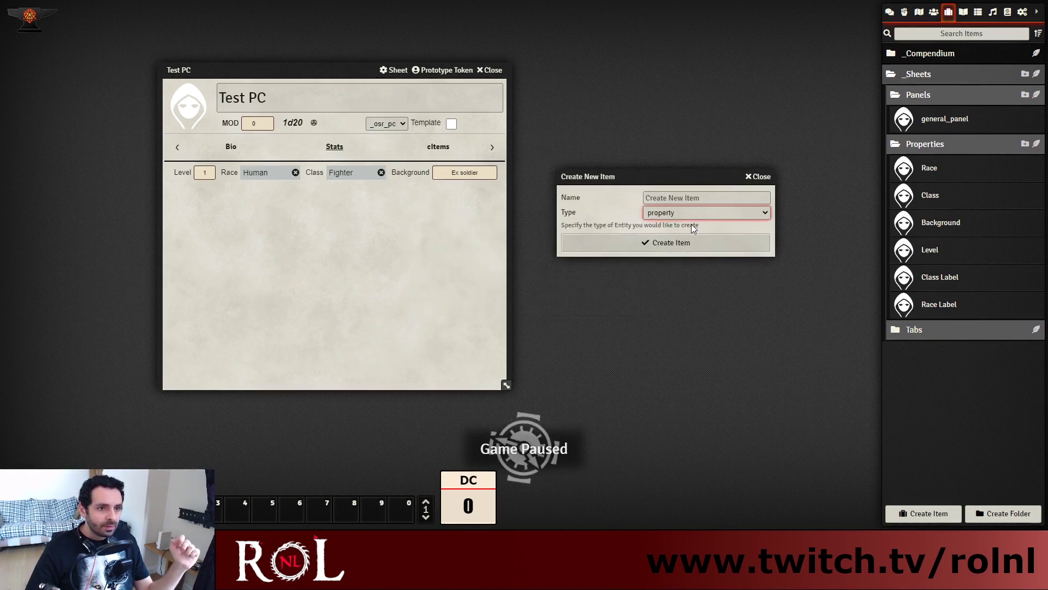
left_click(675, 236)
left_click(689, 197)
type("A")
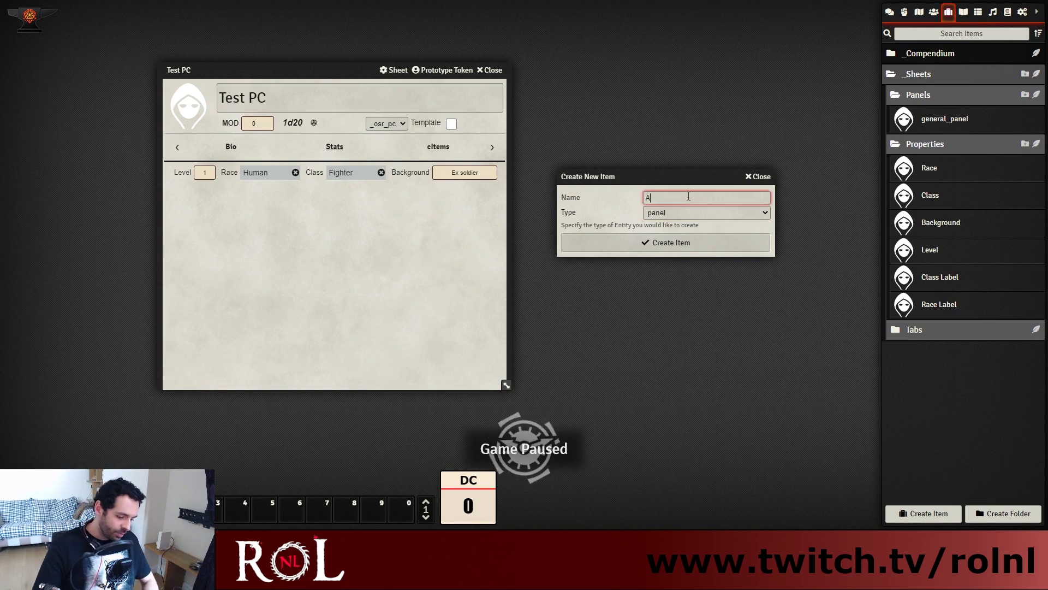
type("ttributes")
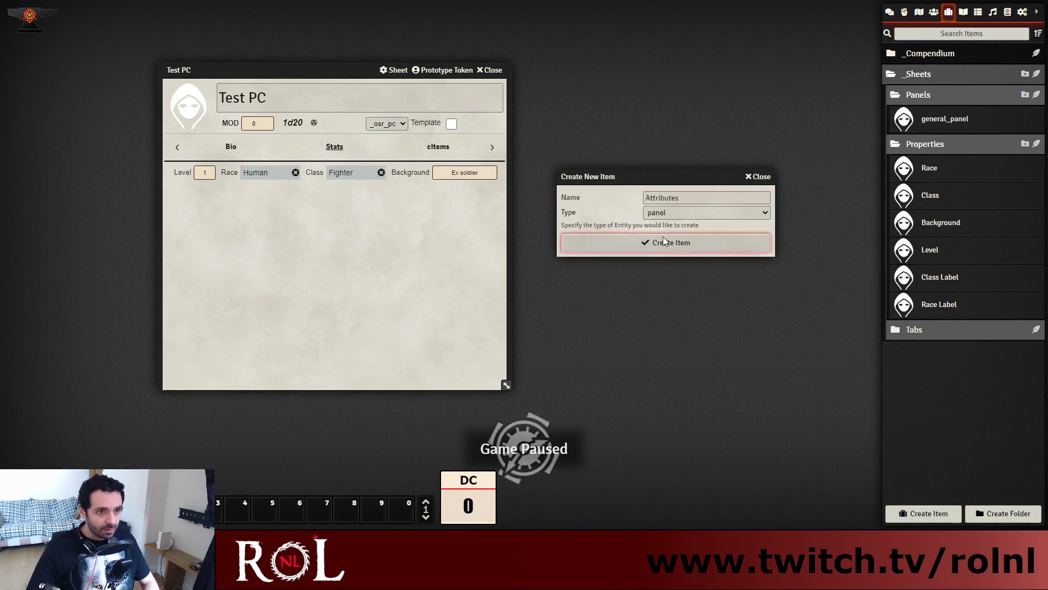
left_click(662, 235)
Set the Attributes panel's width to 1/3 and its columns to 2
left_click_drag(451, 136, 597, 94)
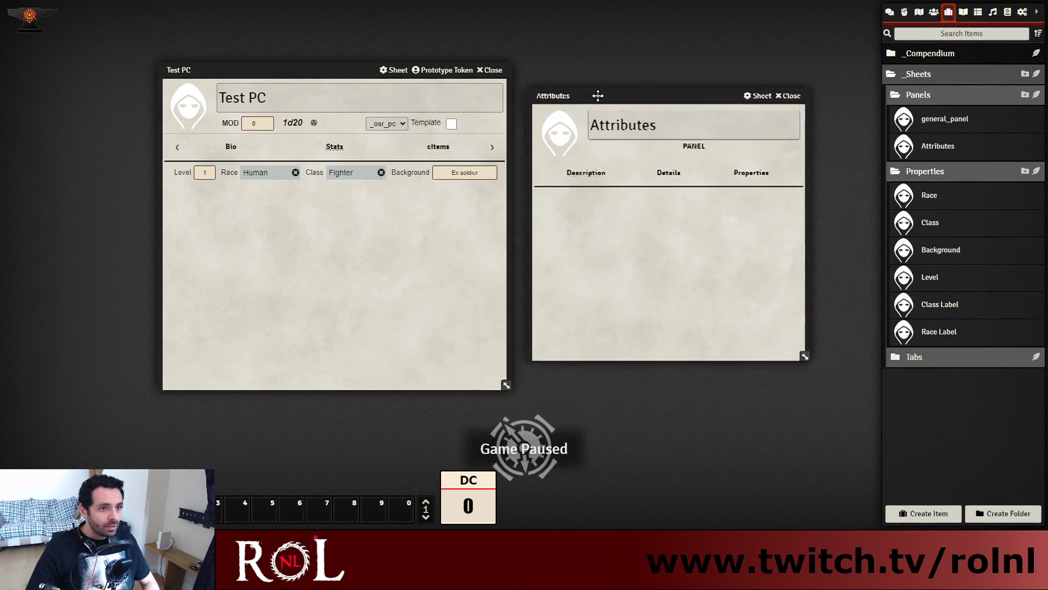
left_click(670, 172)
left_click(748, 200)
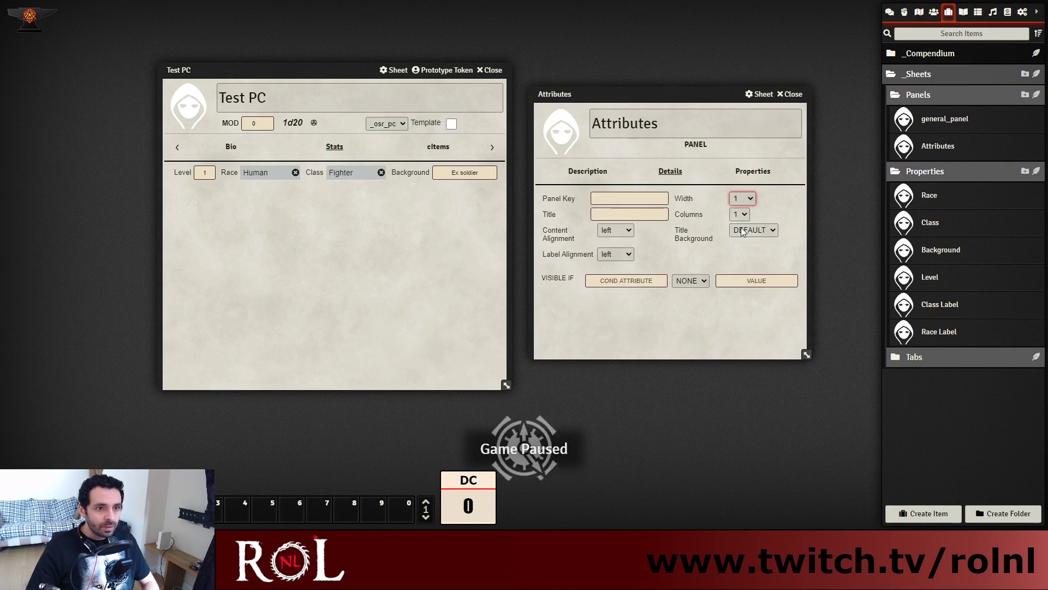
left_click(742, 213)
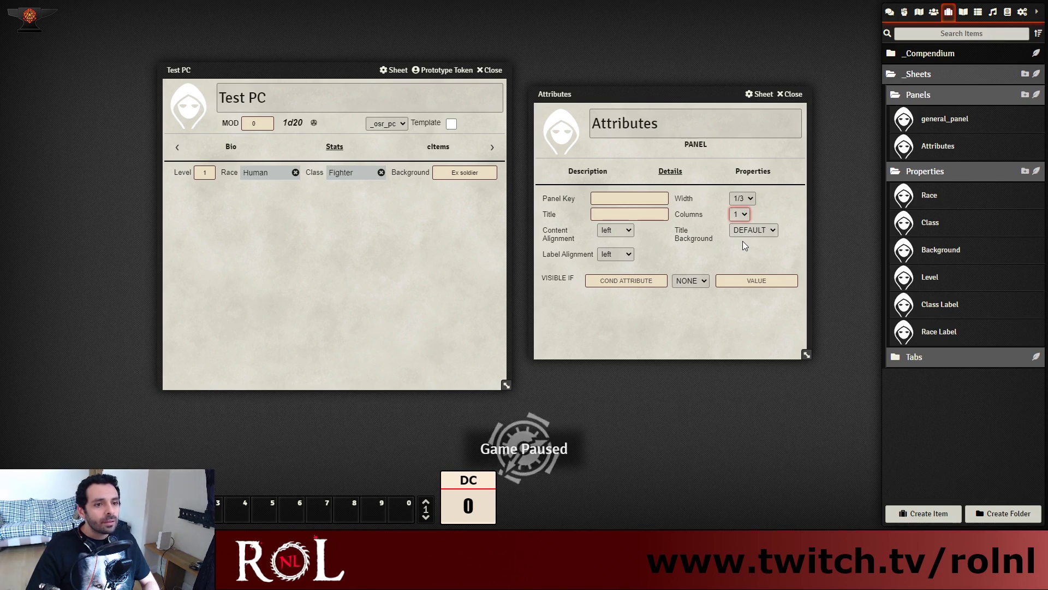
left_click(740, 237)
Set the Attributes panel's key to attributes_panel and its title to ATTRIBUTES
left_click(629, 198)
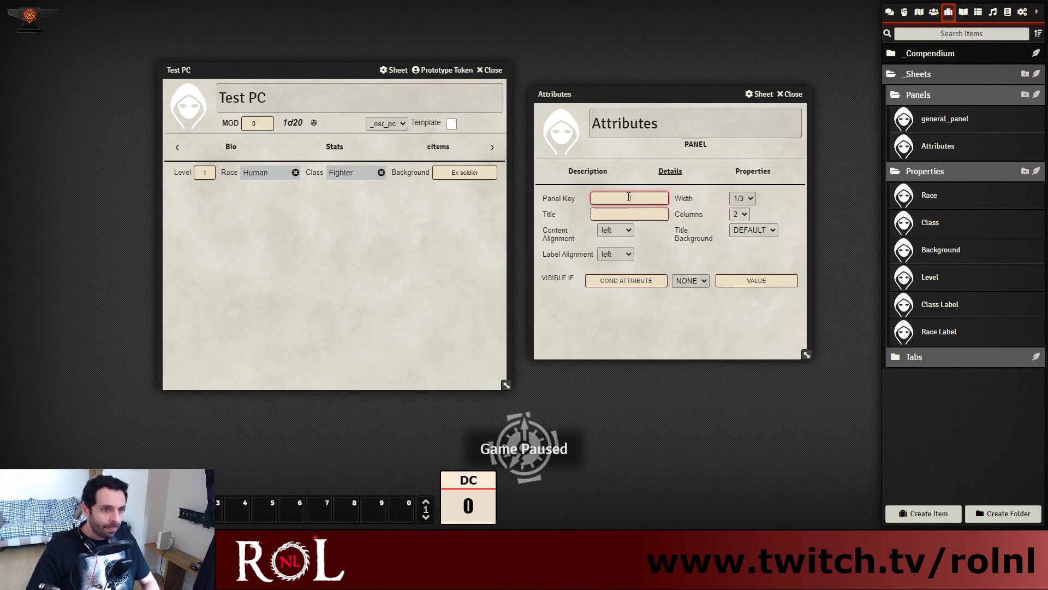
type("attributes_")
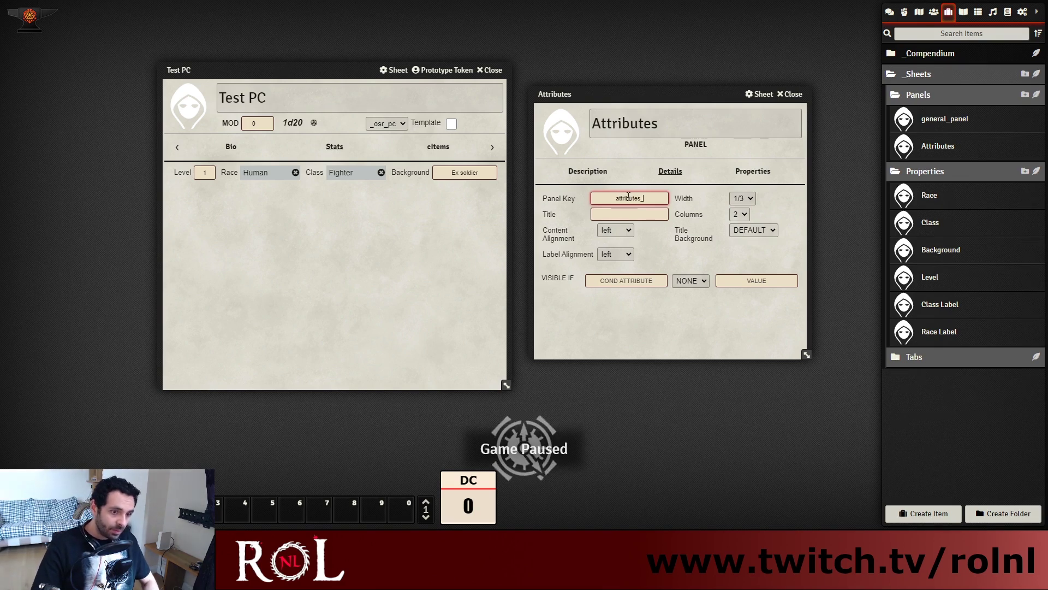
type("panel")
left_click(649, 214)
type("ATTRIBUTES")
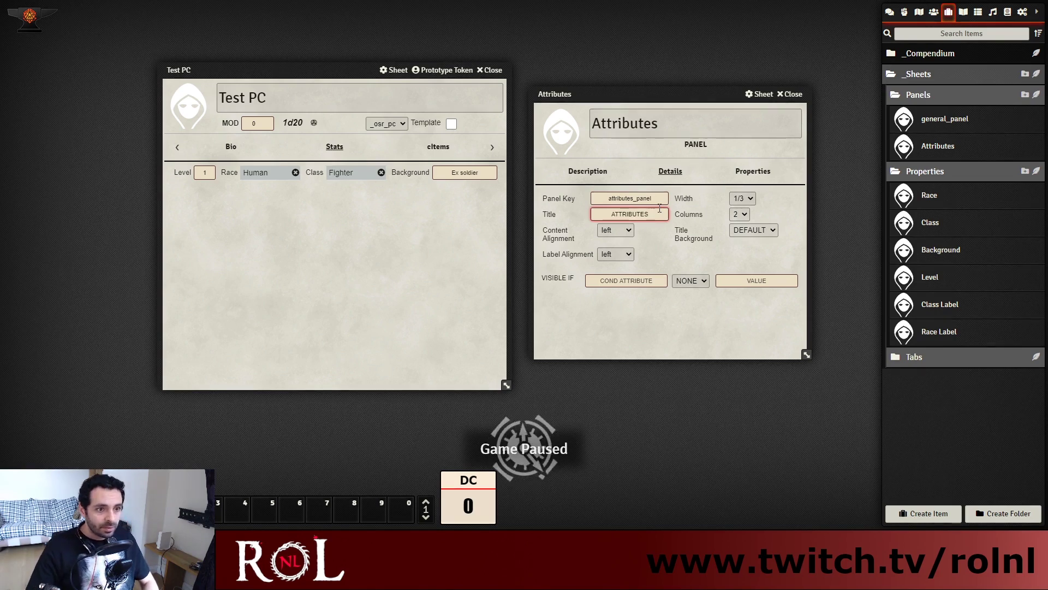
left_click(676, 327)
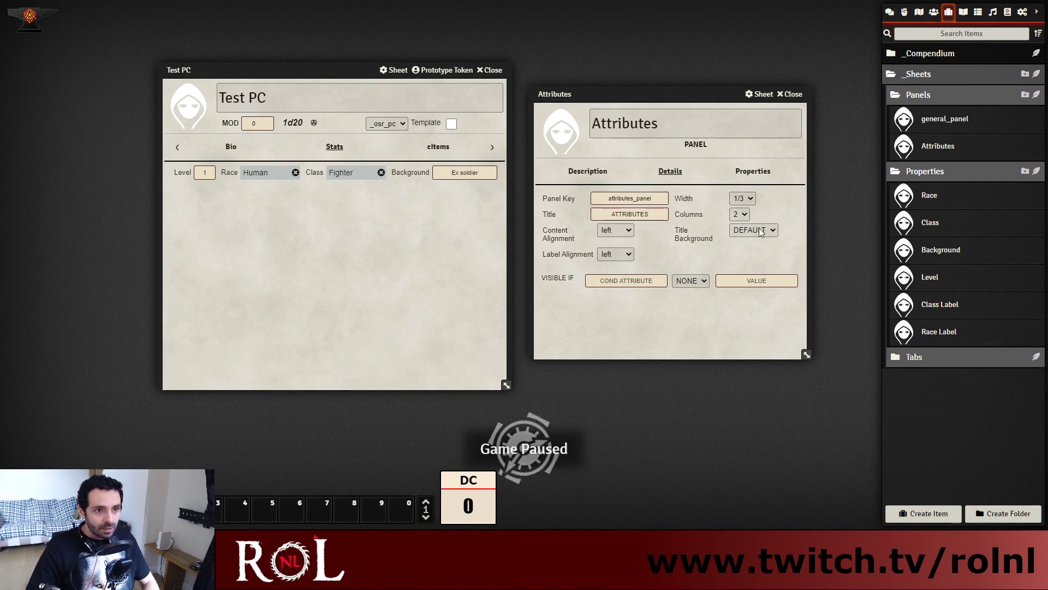
Display the Attributes panel's property list and create a new property item named Strength in the Properties folder
left_click(746, 172)
left_click_drag(710, 94, 723, 44)
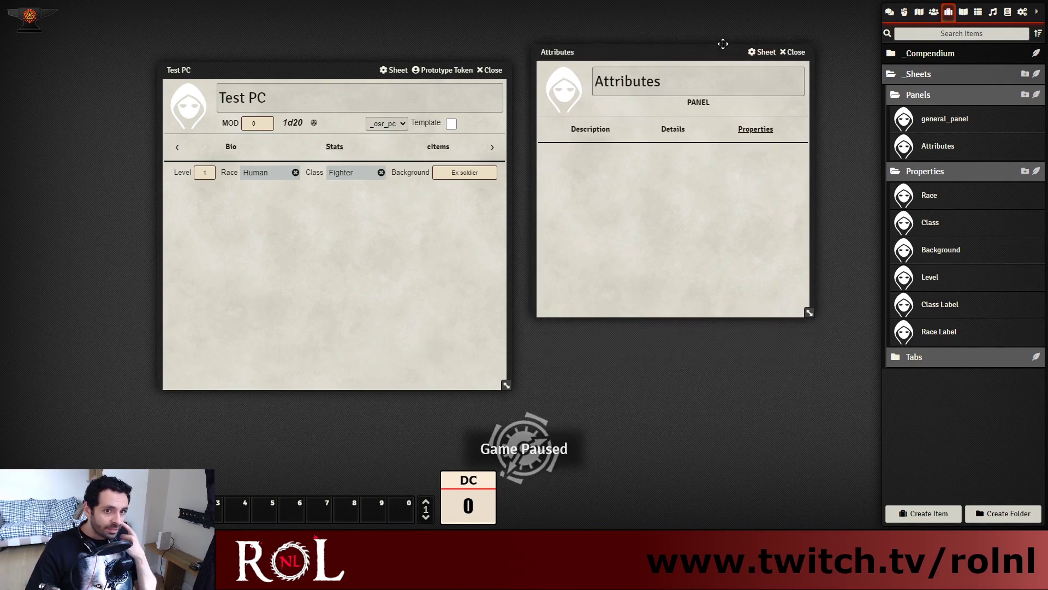
left_click(1025, 171)
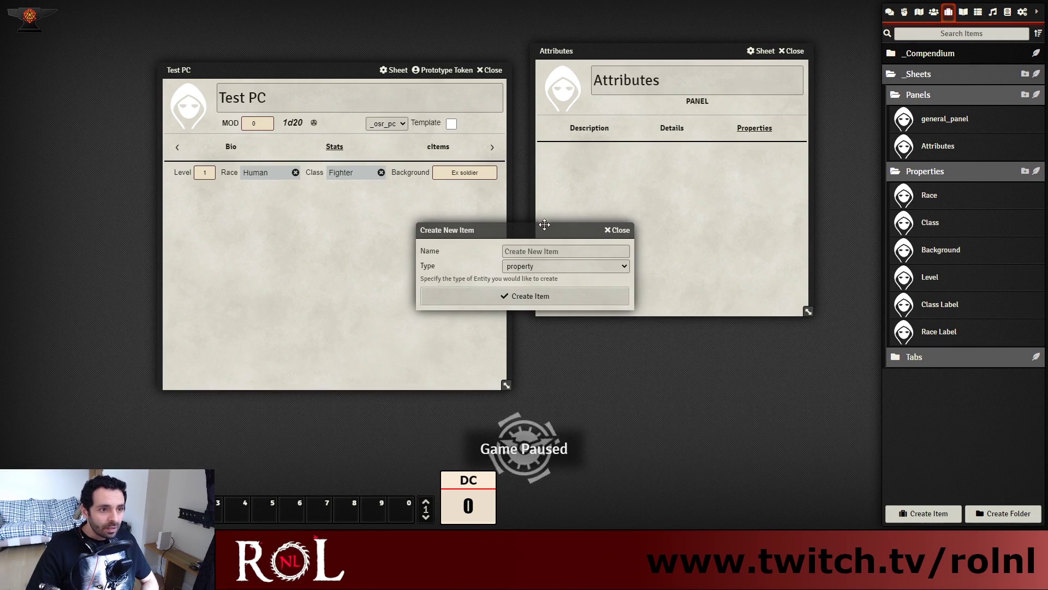
left_click_drag(542, 223, 699, 224)
left_click(707, 250)
type("Strength")
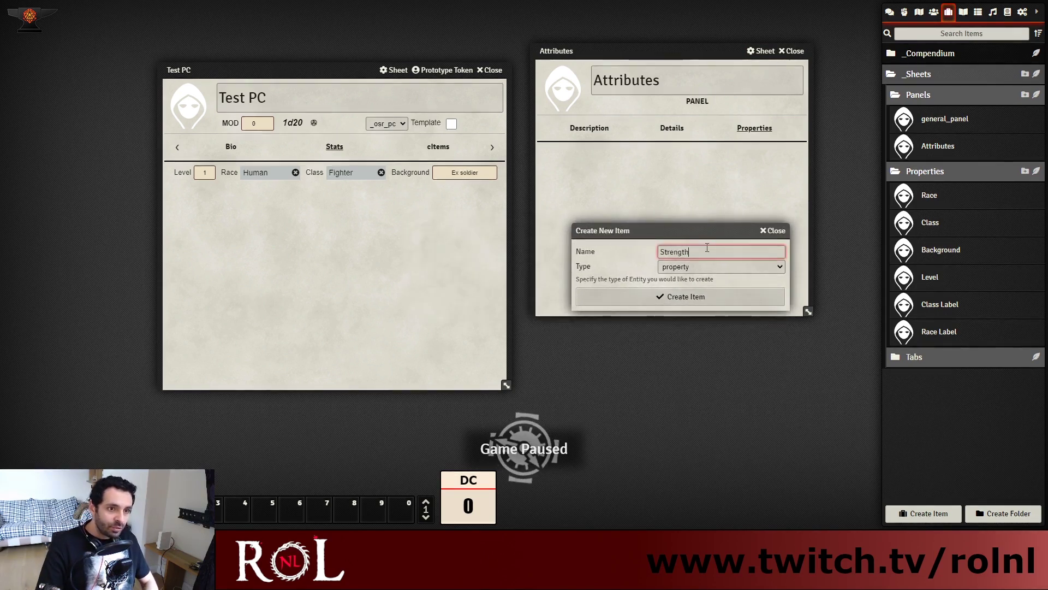
left_click(650, 300)
left_click_drag(552, 136, 689, 166)
Give Strength the key strength and data type simplenumeric, turn off Editable and Has Label, and close it
left_click(724, 244)
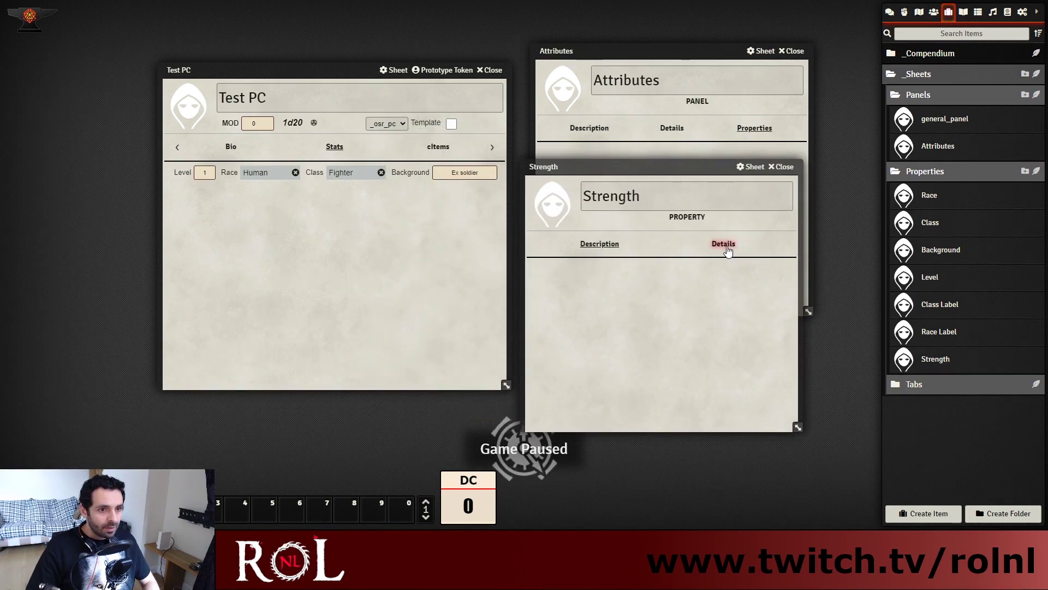
left_click(654, 287)
left_click(642, 306)
left_click(631, 268)
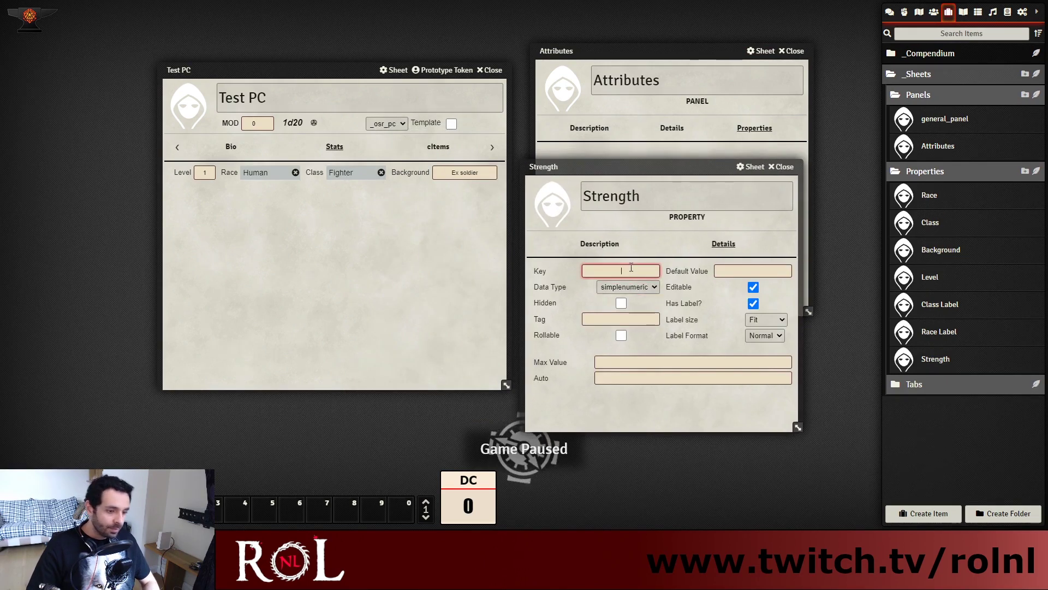
type("strength")
left_click(628, 316)
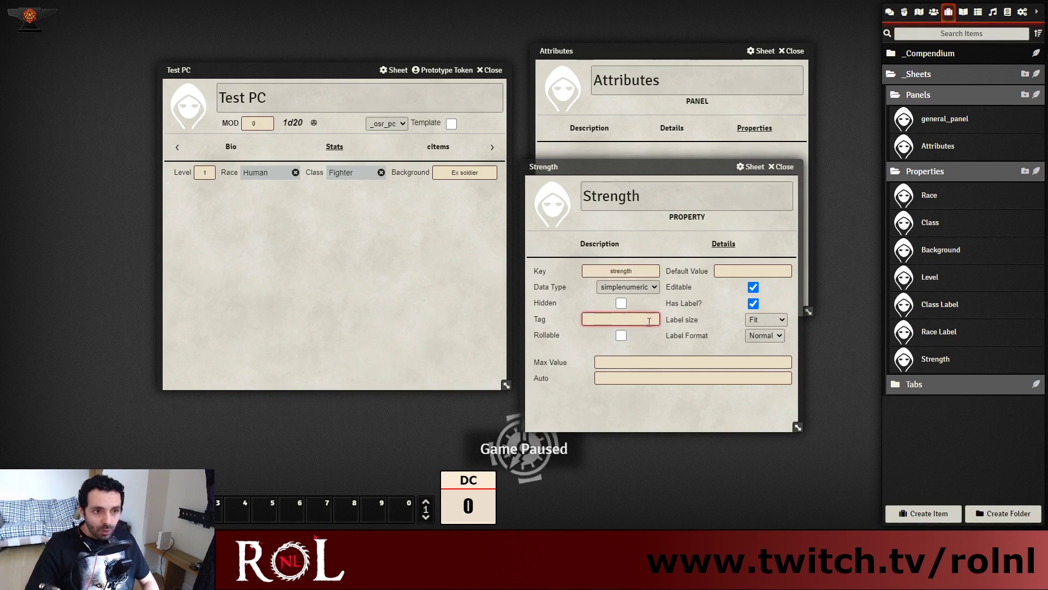
left_click(754, 304)
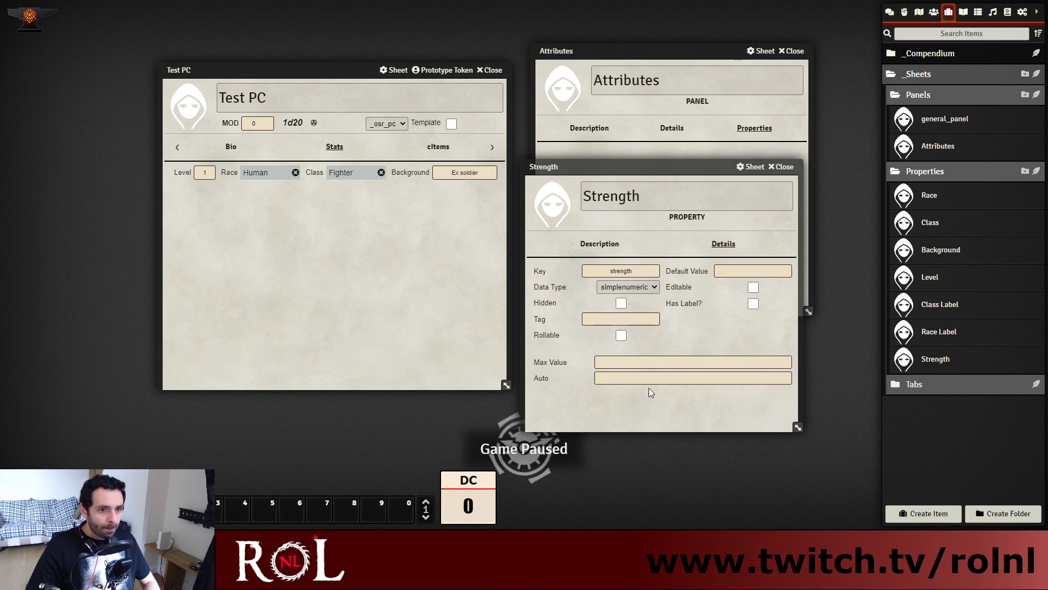
left_click(784, 167)
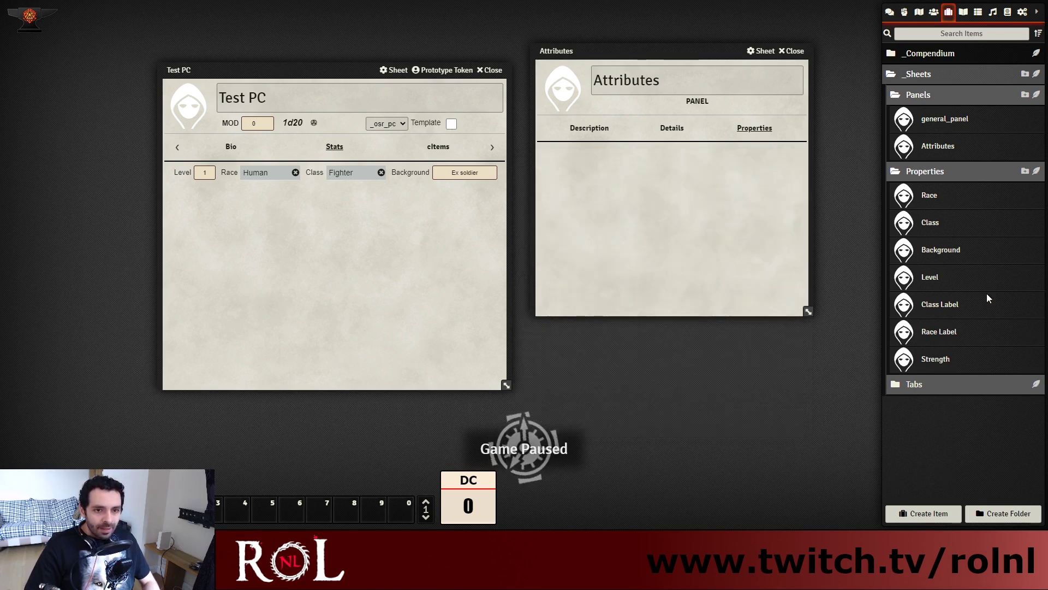
Create a new property item named STR in the Properties folder
left_click(1037, 171)
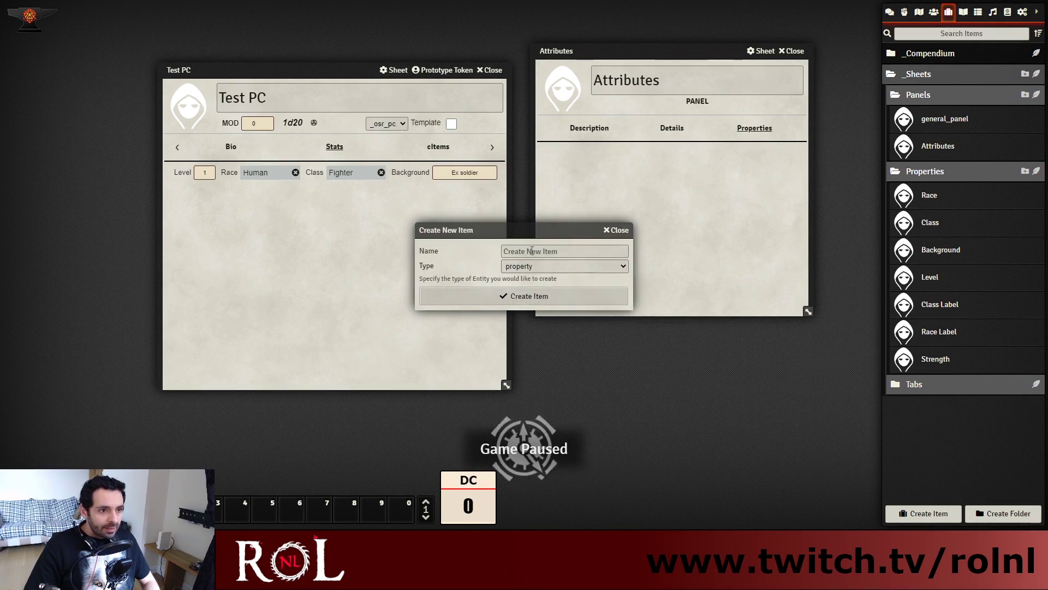
type("STR")
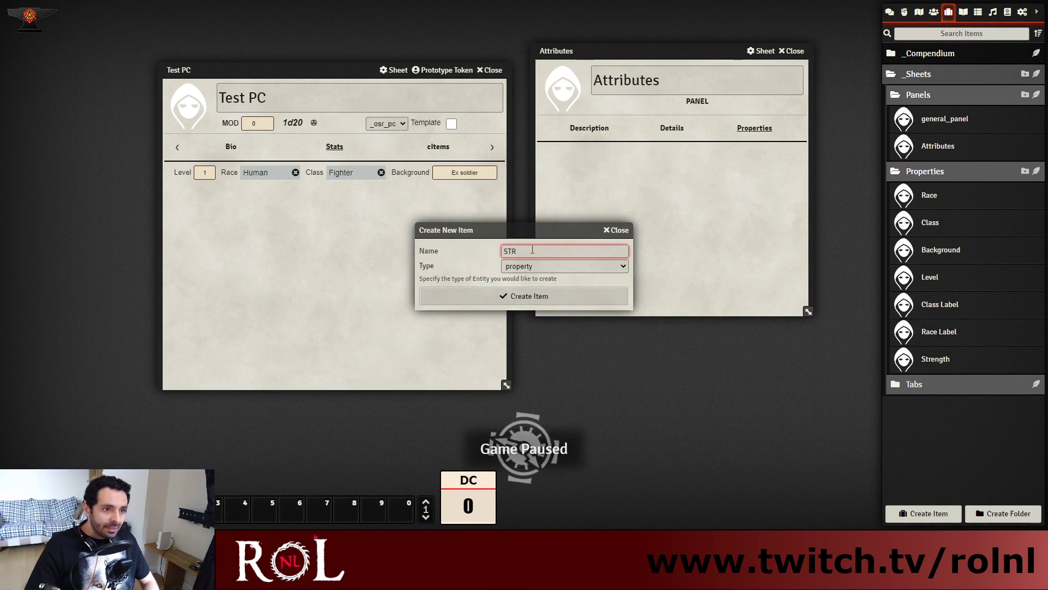
left_click(542, 289)
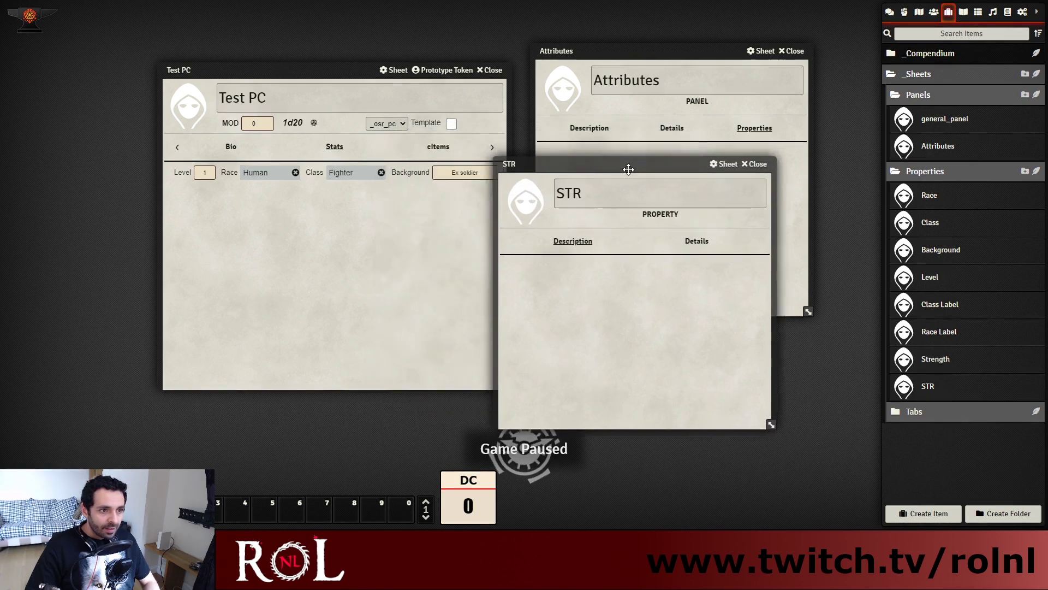
Configure STR as a non-editable simplenumeric property with the key STR and the tag STR
left_click(737, 255)
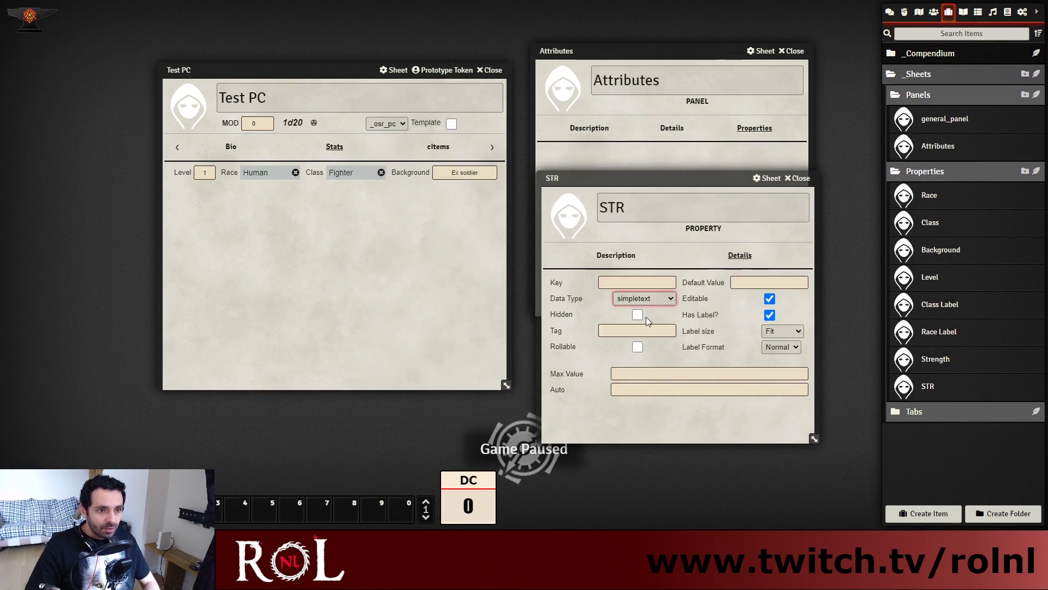
key("Down")
left_click(650, 283)
type("STR")
left_click(617, 332)
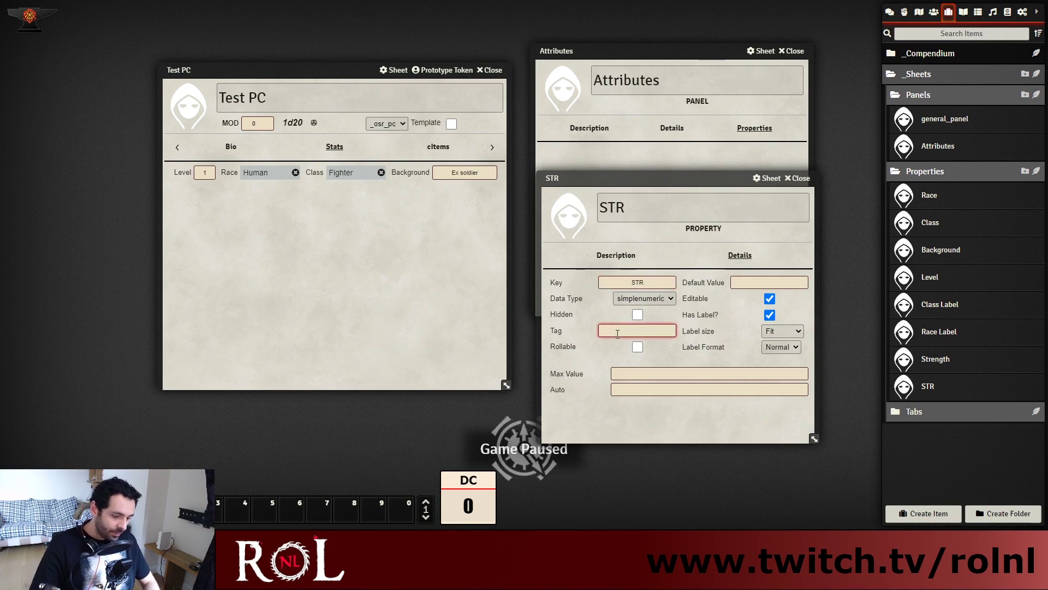
type("STR")
left_click(669, 404)
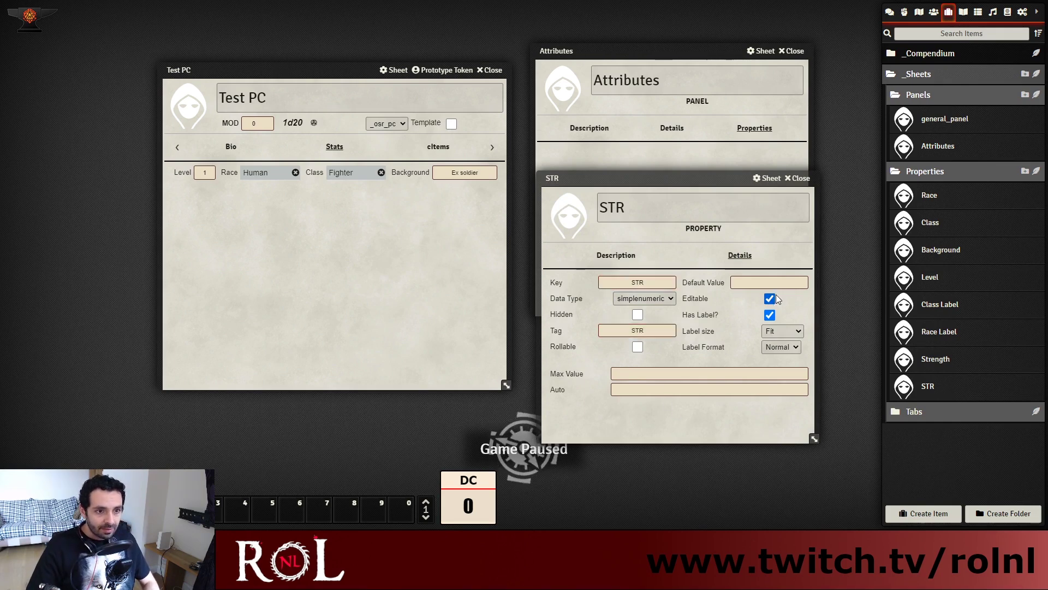
left_click(769, 298)
Set STR's Auto formula to floor((@{strength}-10)/2) and close the property
left_click(721, 376)
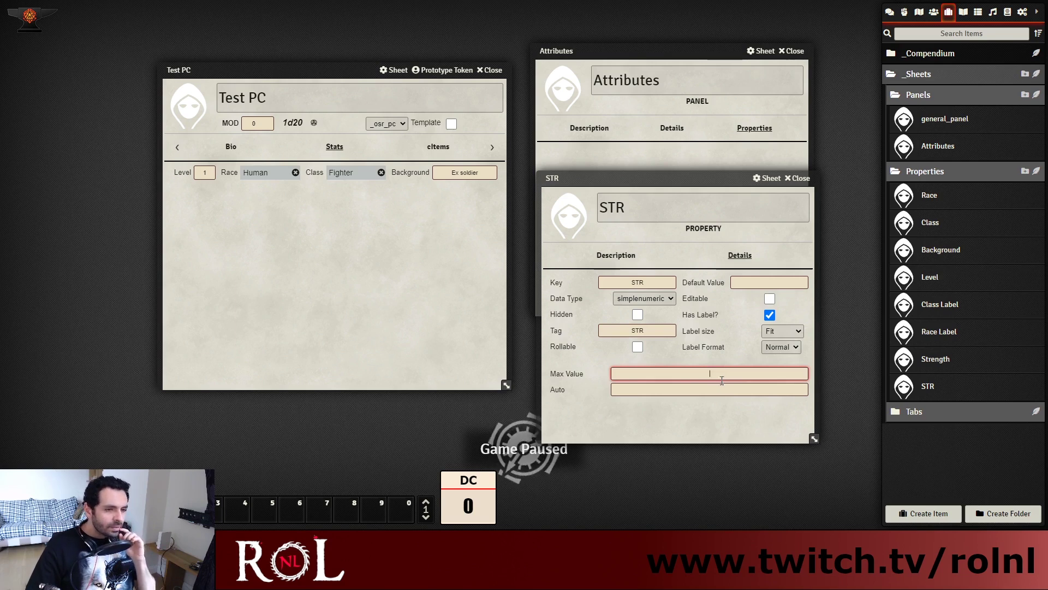
left_click(718, 388)
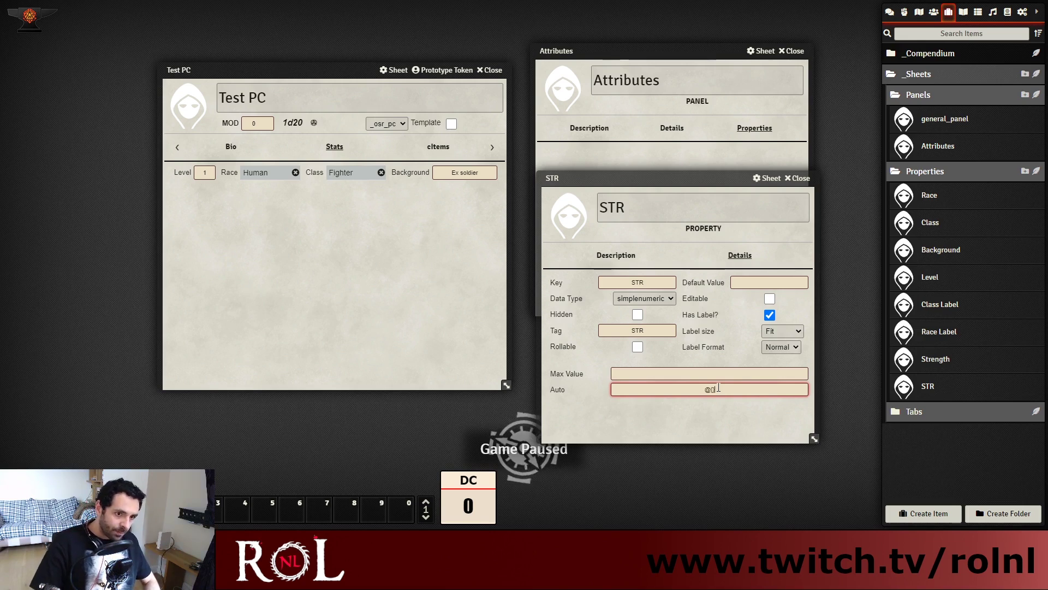
type("trength}-10")
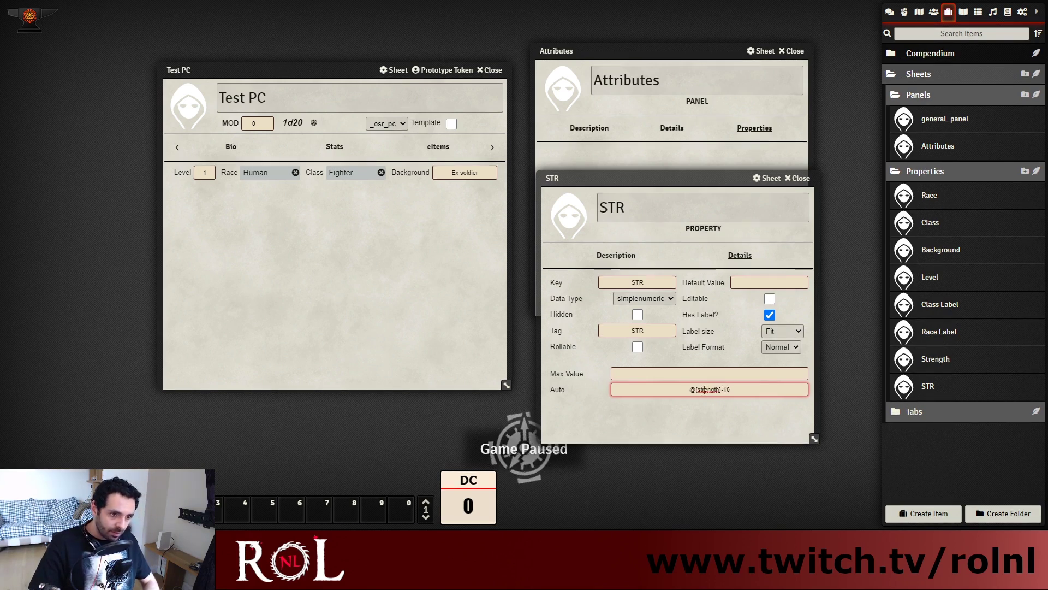
type("(")
left_click(765, 389)
type(")/2")
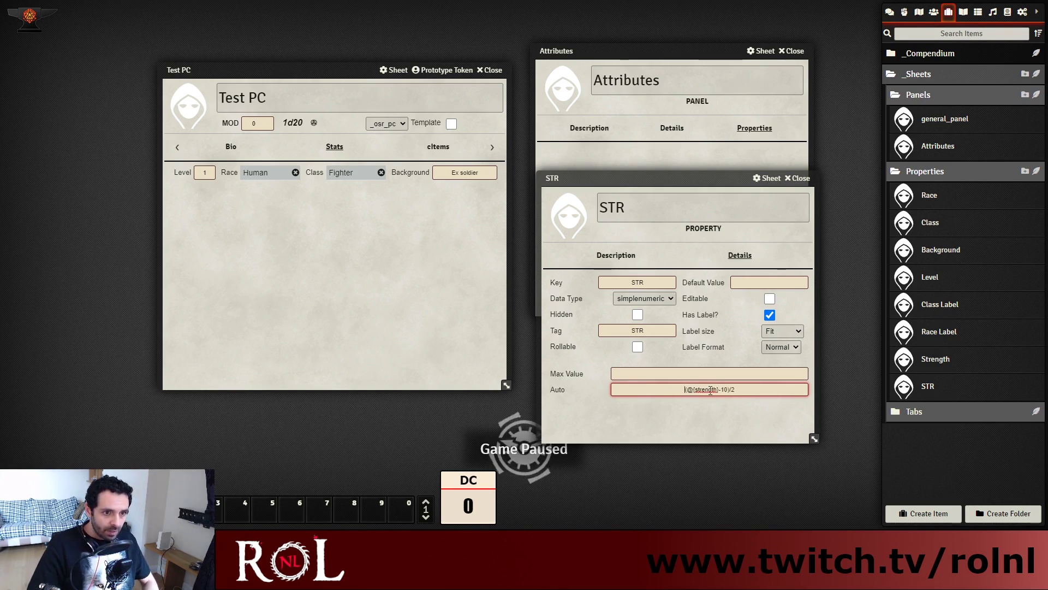
type("(")
left_click(755, 390)
type(")")
type("ceil")
key("BackSpace")
key("BackSpace")
key("BackSpace")
key("BackSpace")
type("floor")
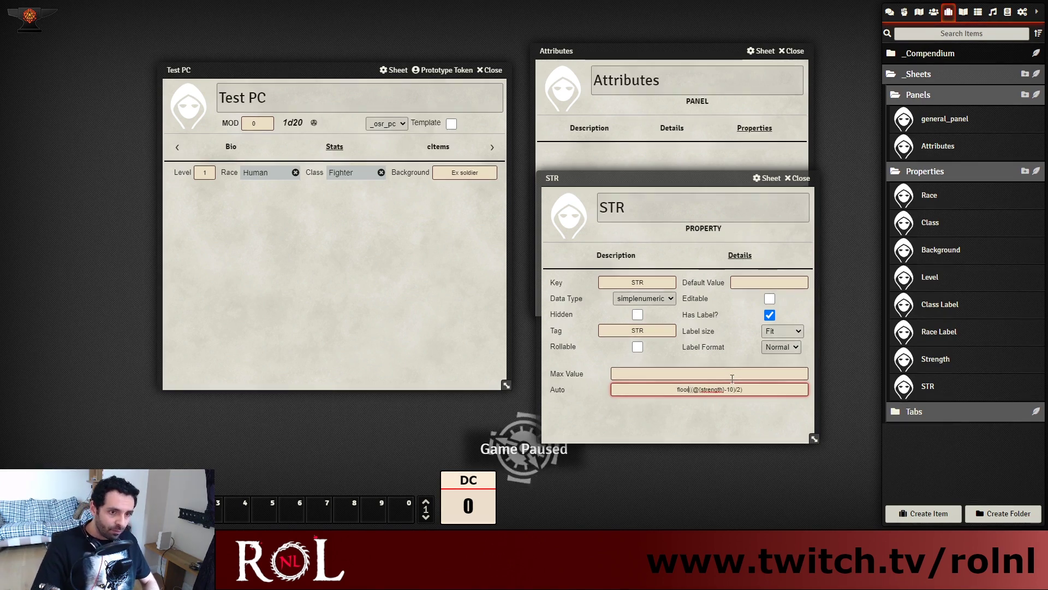
left_click(733, 427)
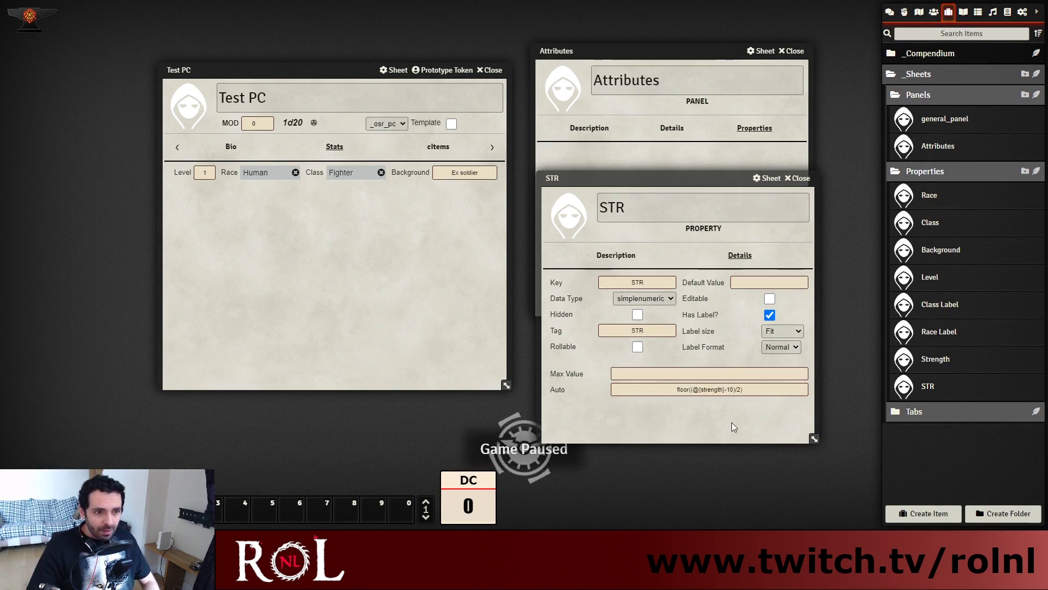
left_click(801, 178)
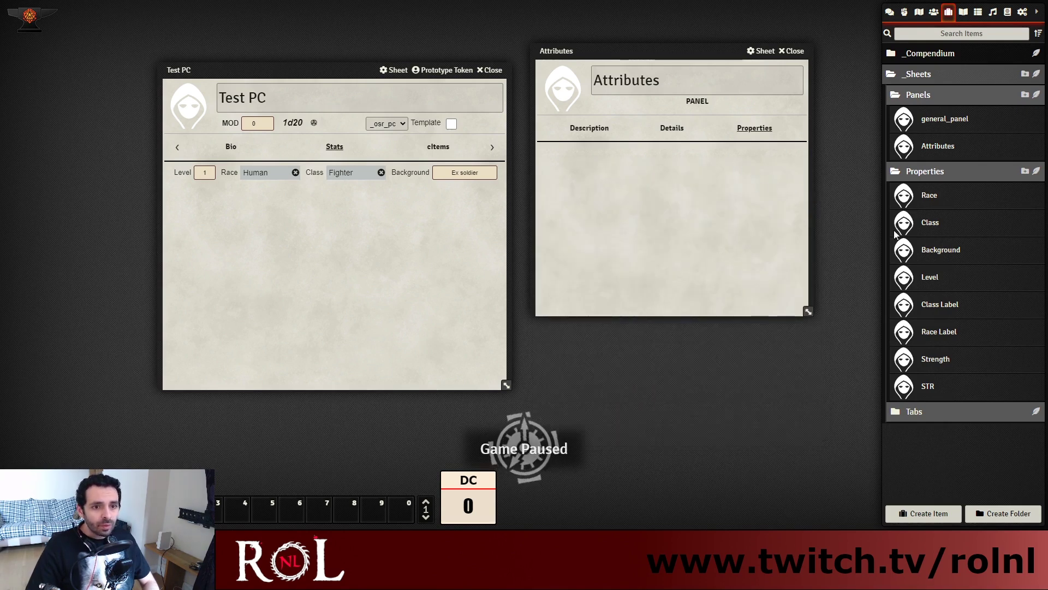
Add the Strength and STR properties to the Attributes panel, in that order, and close the panel
left_click_drag(939, 366, 660, 218)
left_click_drag(920, 395, 611, 234)
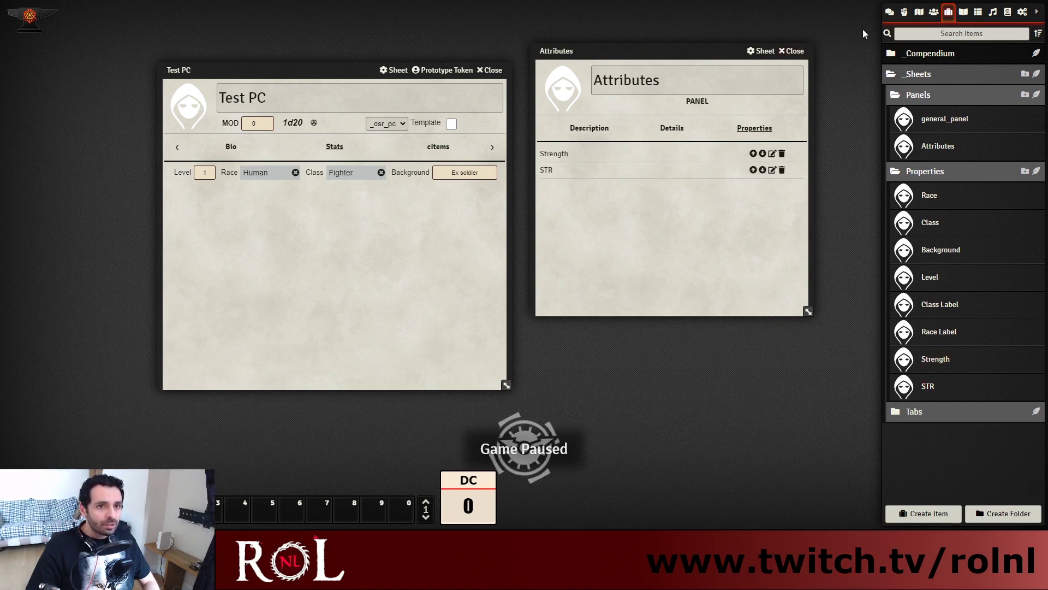
left_click(795, 51)
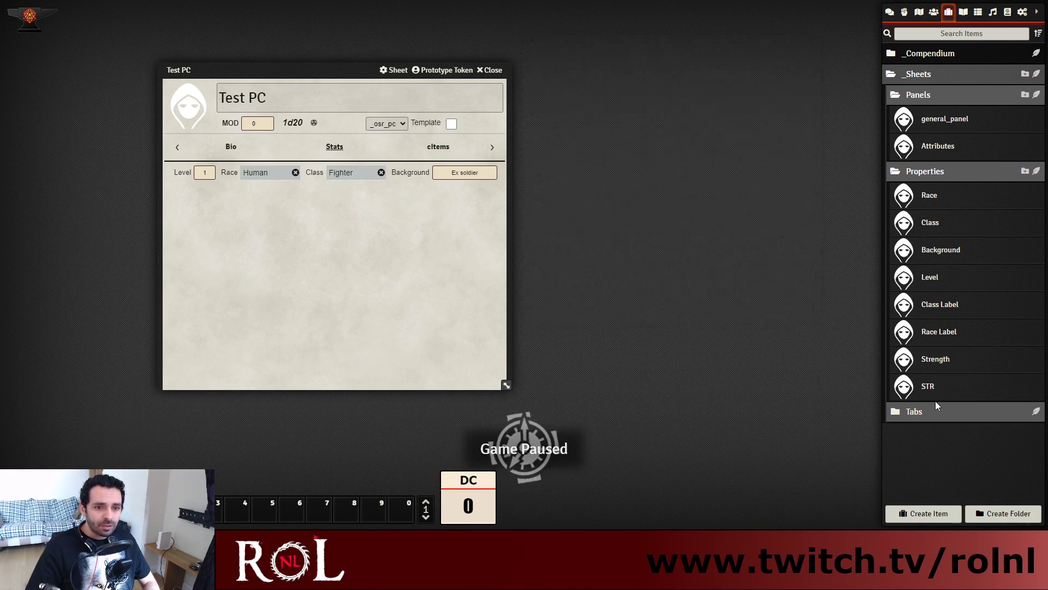
Open the Stats tab item from the Tabs folder and place its window beside the Test PC sheet
left_click(939, 411)
left_click(926, 441)
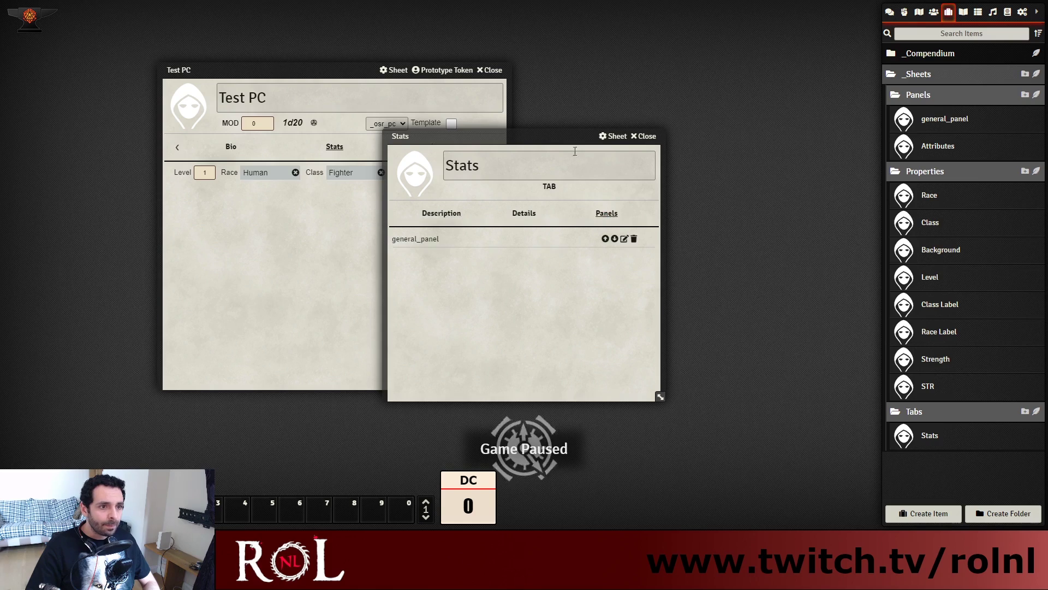
left_click_drag(578, 133, 738, 78)
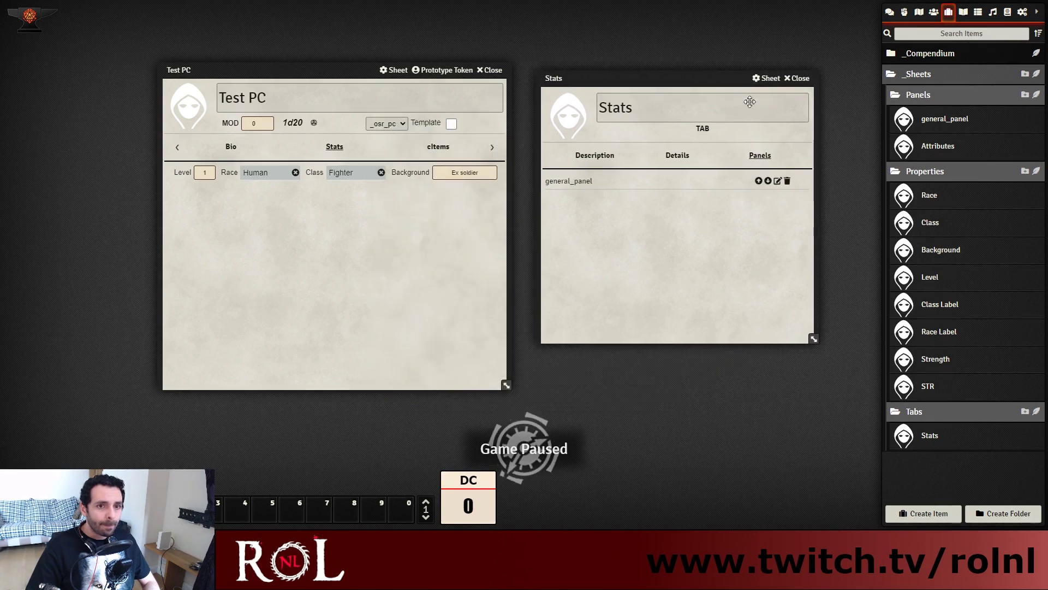
left_click(938, 146)
double_click(601, 77)
left_click(608, 83)
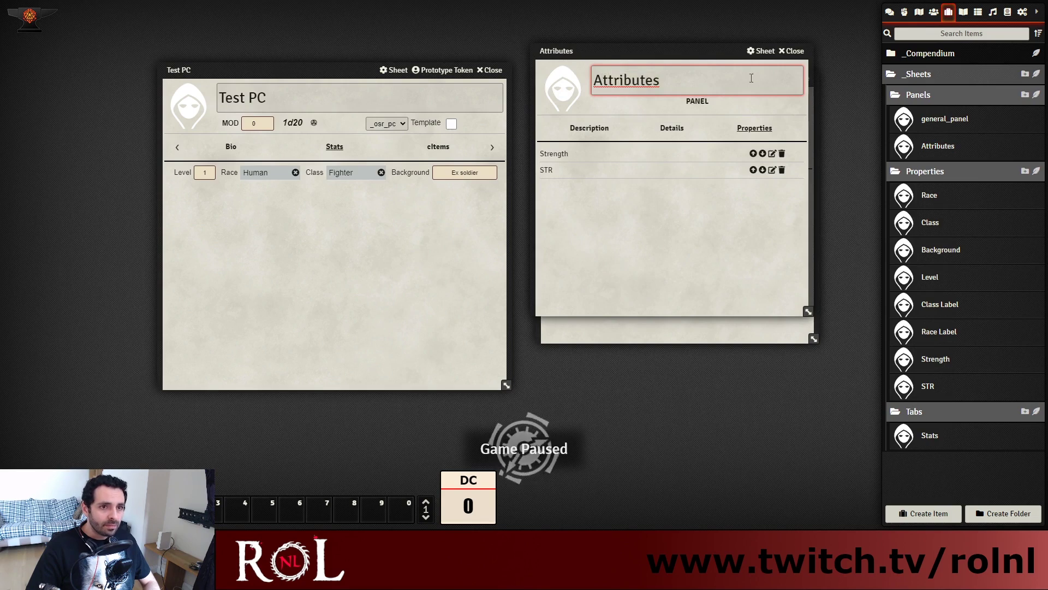
left_click(795, 51)
Rename the Attributes panel item as Attributes Panel and close it
left_click(923, 152)
left_click(690, 78)
type("Panel")
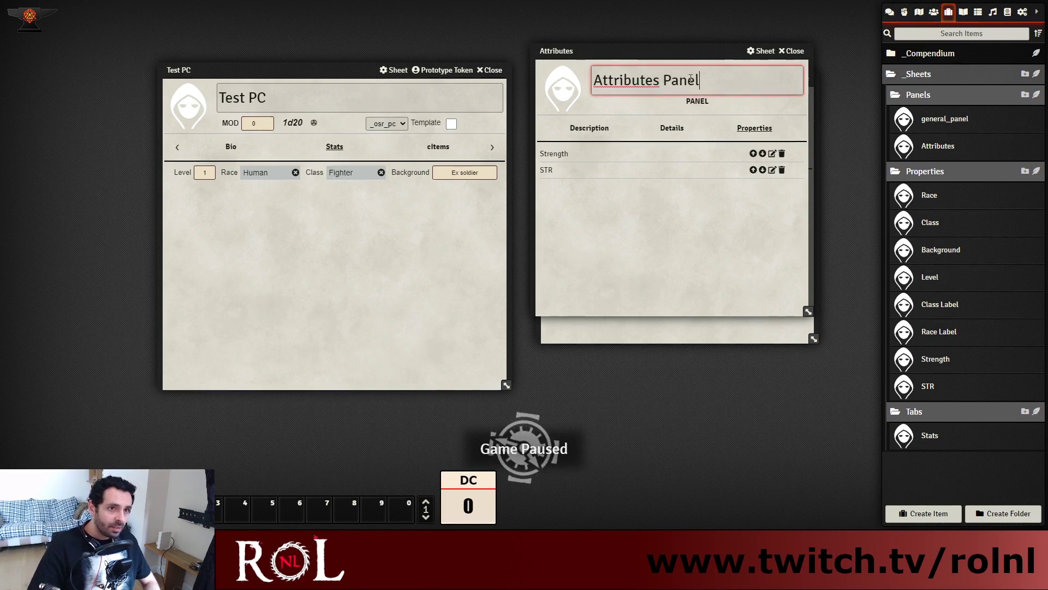
key("Return")
left_click(791, 51)
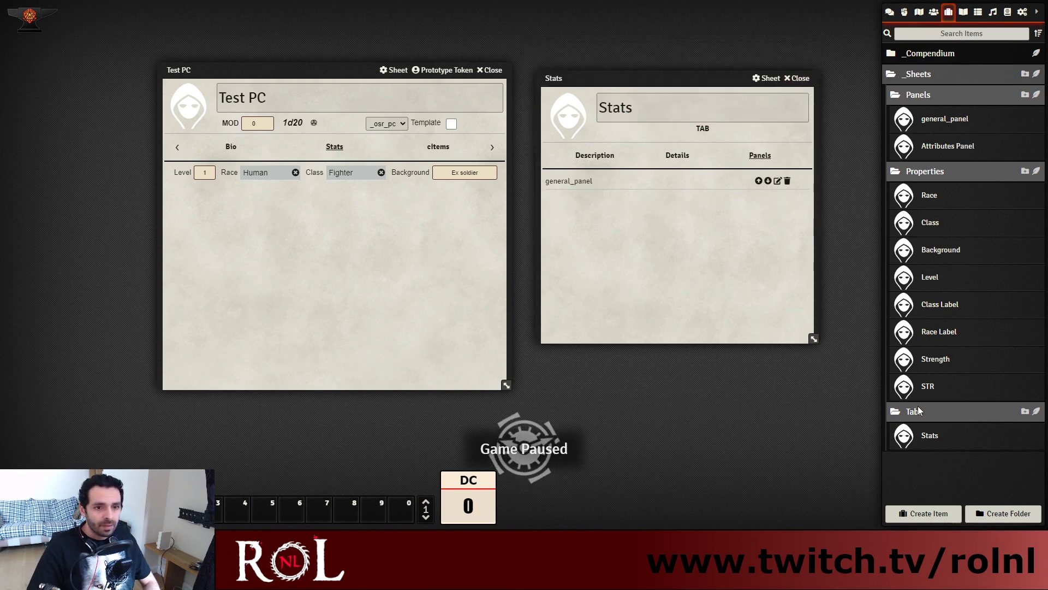
Add the Attributes Panel to the Stats tab's panels below general_panel and close the tab item
left_click_drag(952, 150, 584, 199)
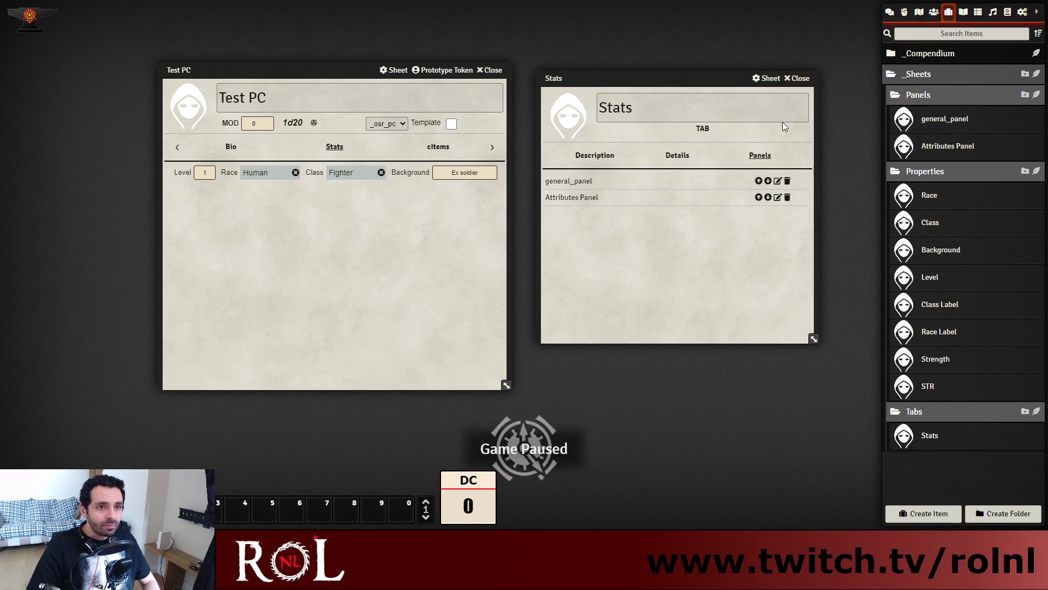
left_click(797, 78)
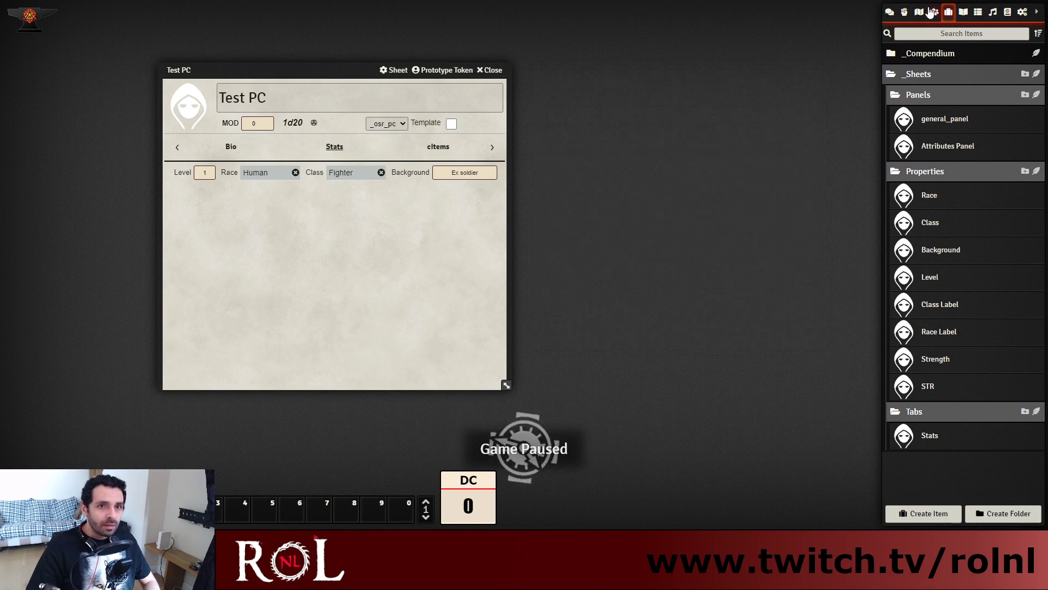
Rebuild the sheet of the _osr_pc template actor, close it and reload the game world
left_click(934, 11)
left_click(929, 58)
left_click(933, 78)
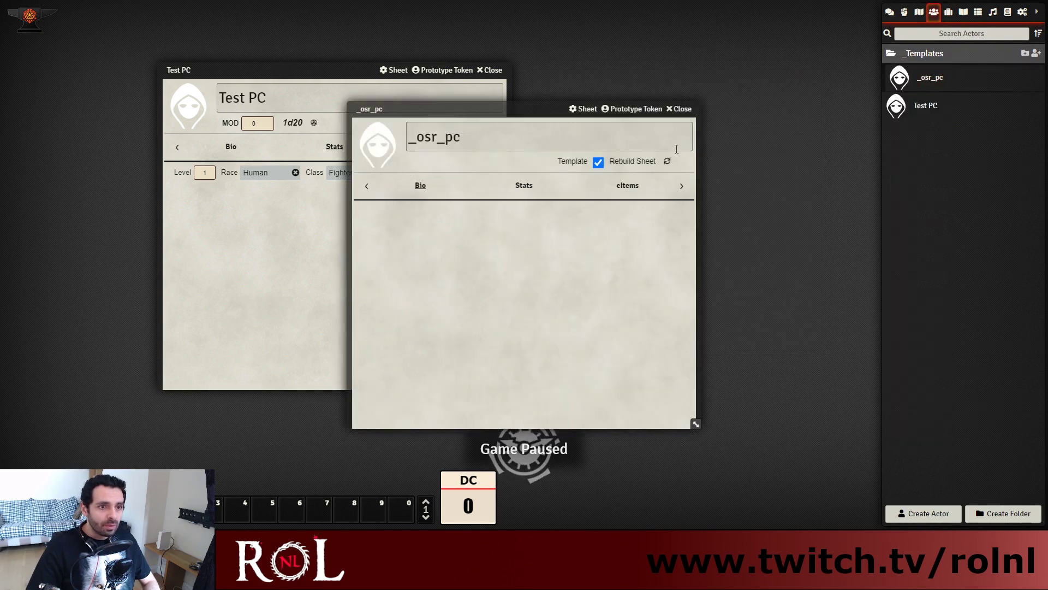
left_click(680, 109)
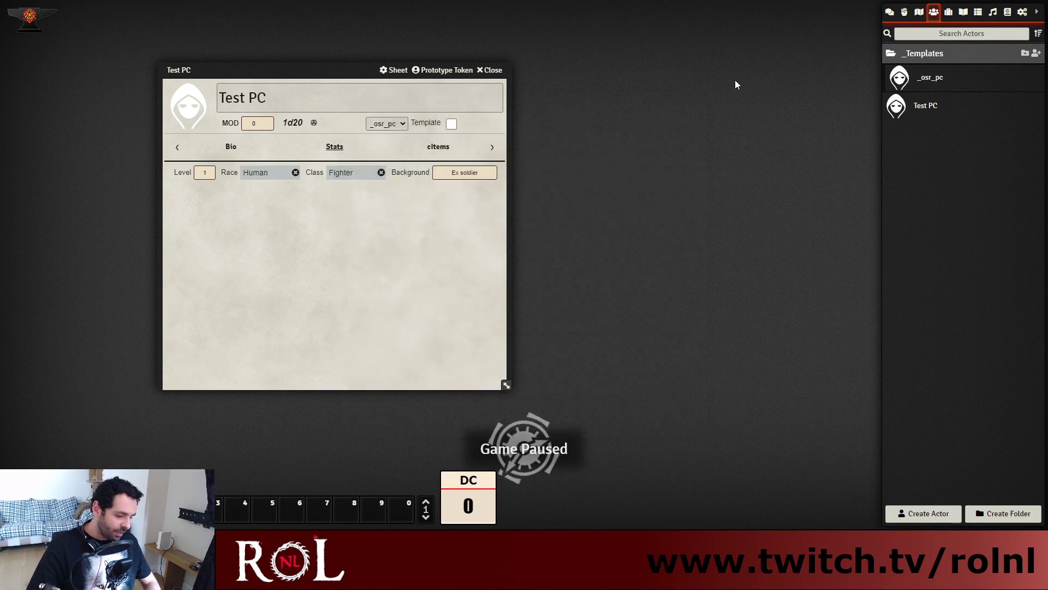
key("F5")
Permanently delete the Test PC actor
left_click(934, 11)
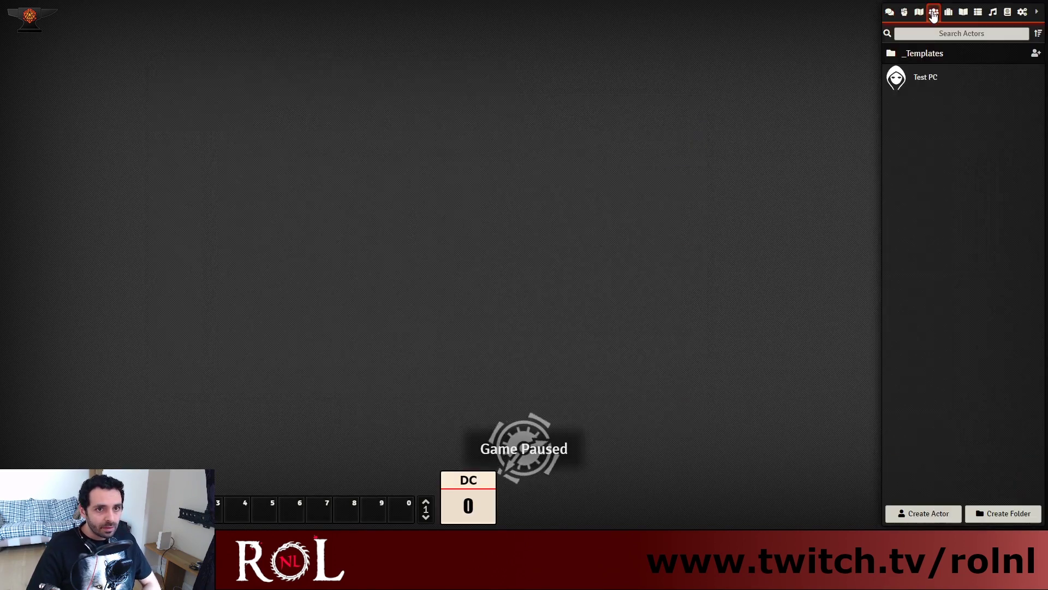
right_click(931, 81)
left_click(909, 102)
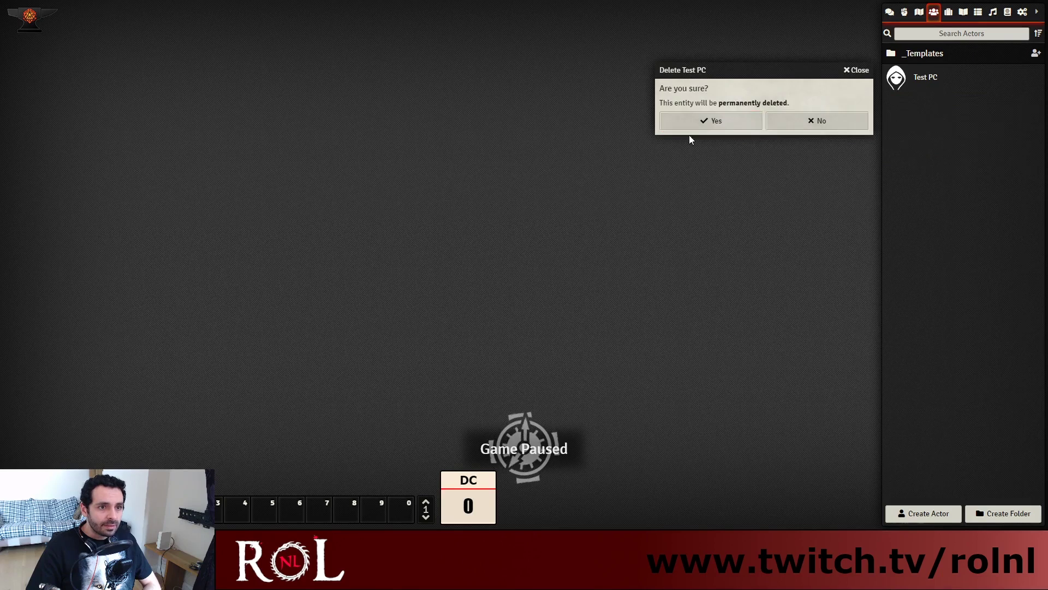
left_click(723, 121)
Create a new actor named Test PC 2, assign it the _osr_pc template and show its Stats tab
left_click(937, 513)
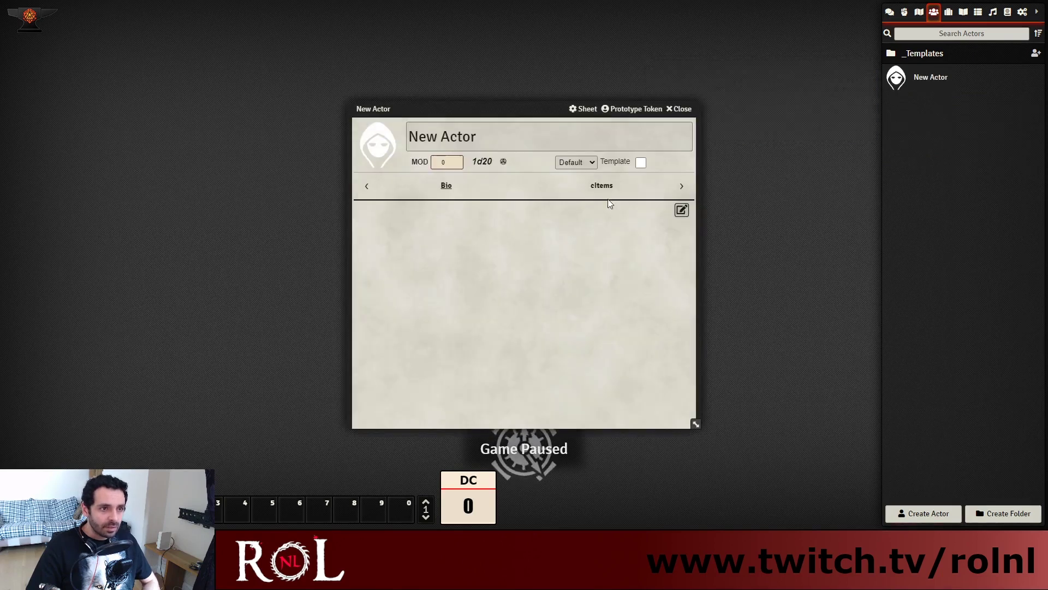
type("Te")
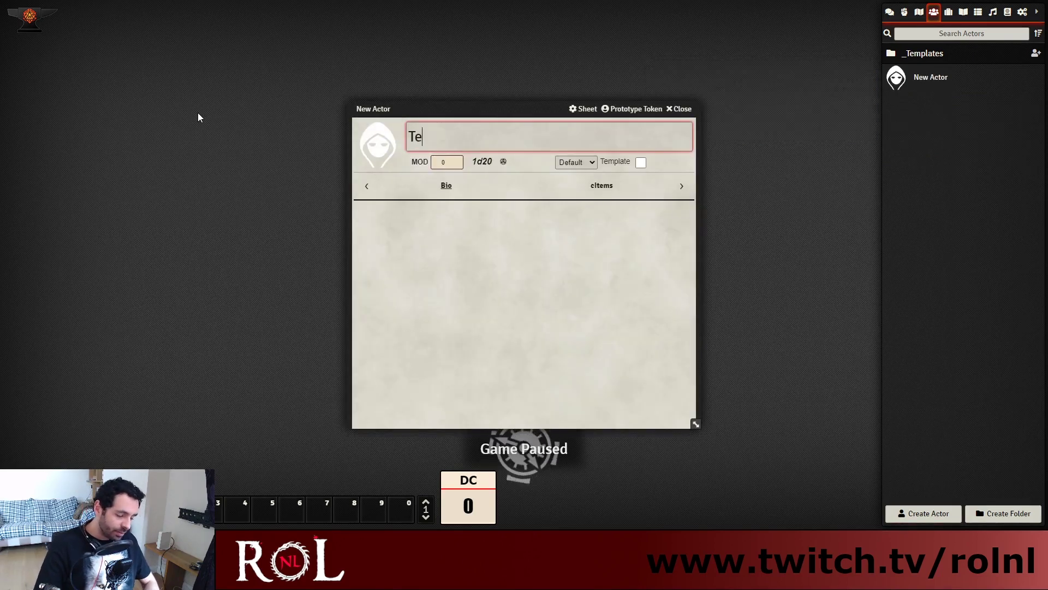
type("st PC 2")
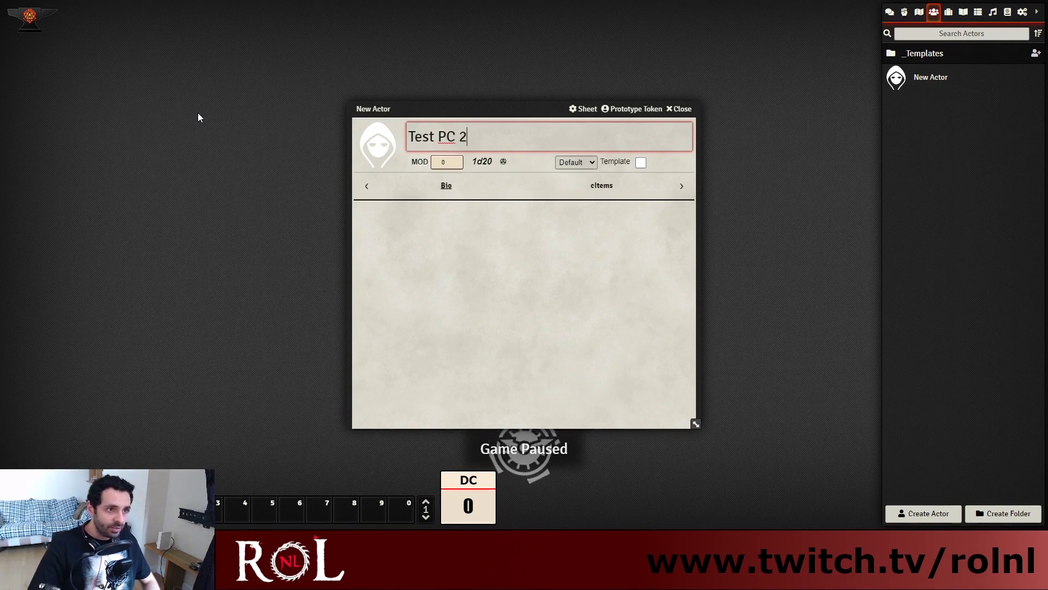
left_click(545, 169)
left_click(573, 164)
left_click(581, 183)
left_click(556, 138)
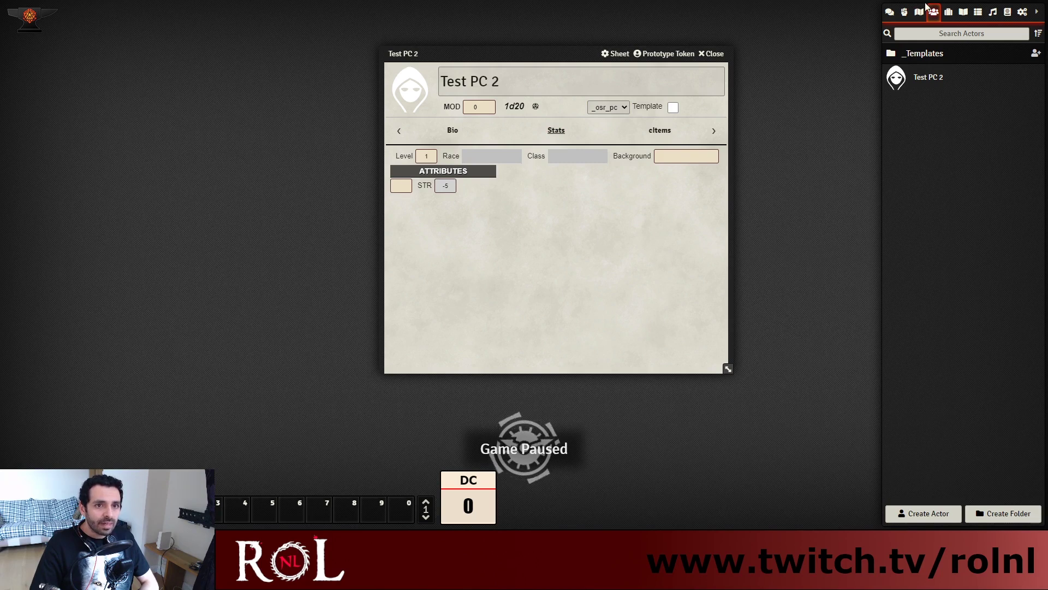
Set the default value of the Strength property in the Properties folder to 10 and close the property
left_click(948, 11)
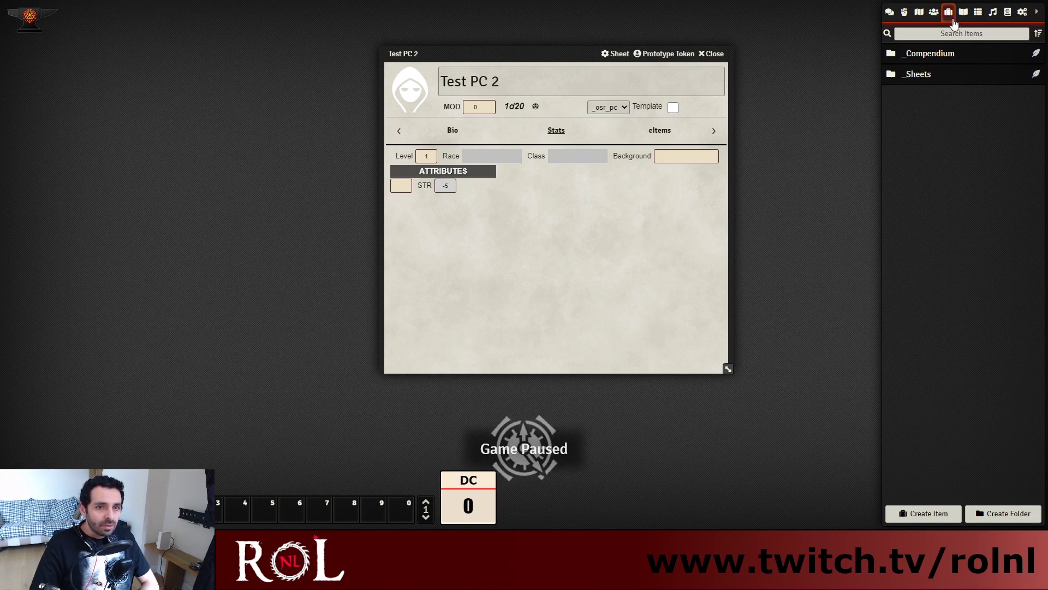
left_click(931, 75)
left_click(940, 114)
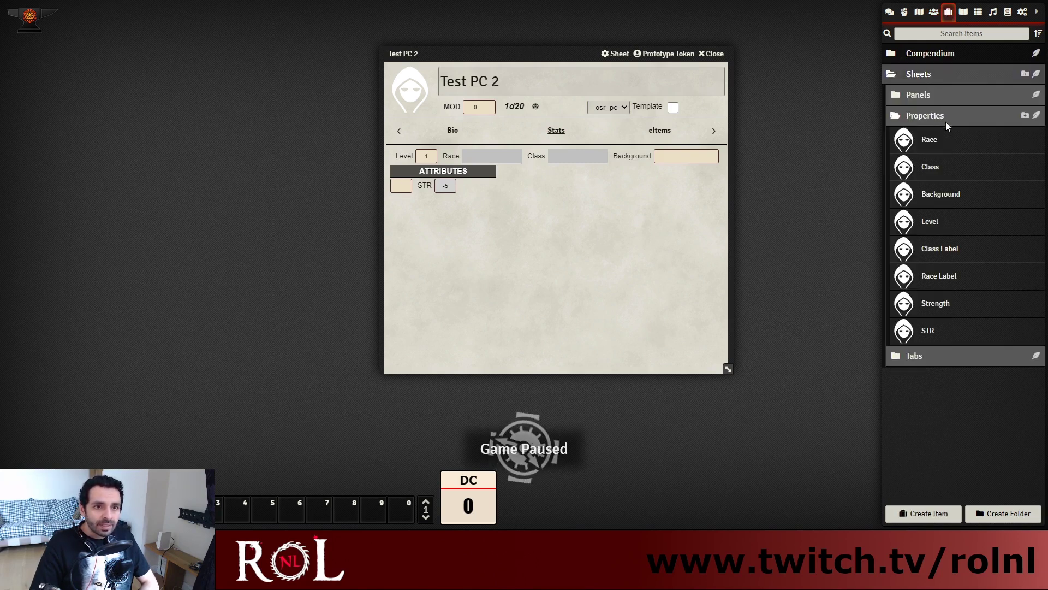
left_click(933, 309)
left_click(593, 213)
left_click(606, 240)
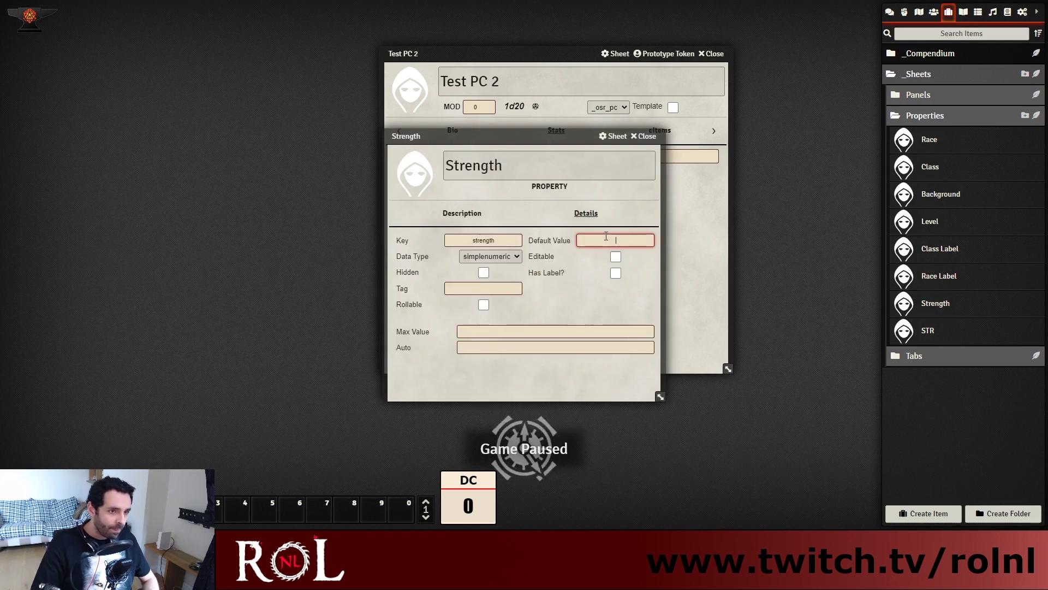
type("10")
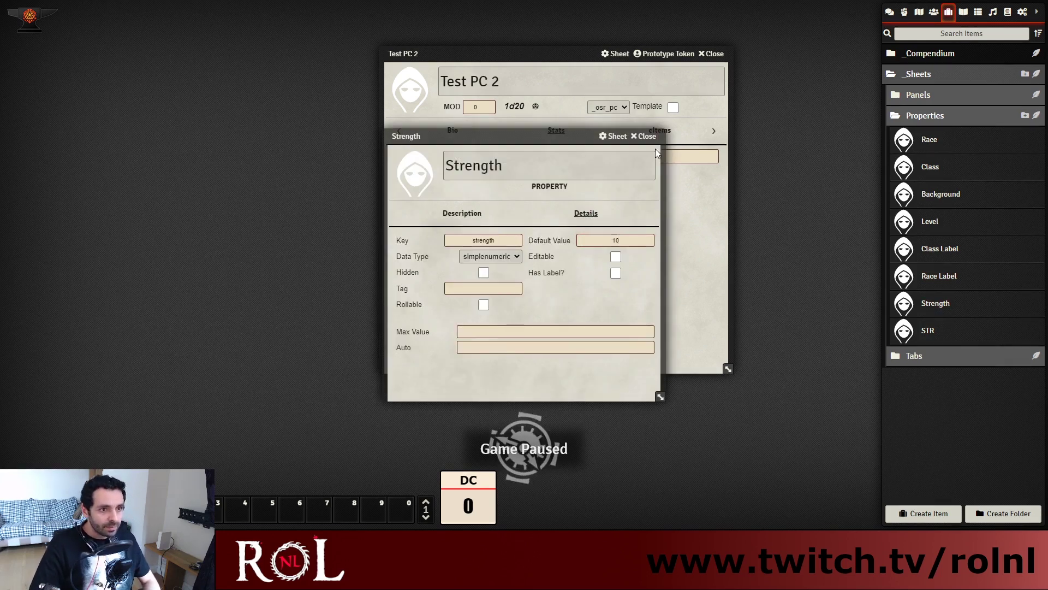
left_click(644, 136)
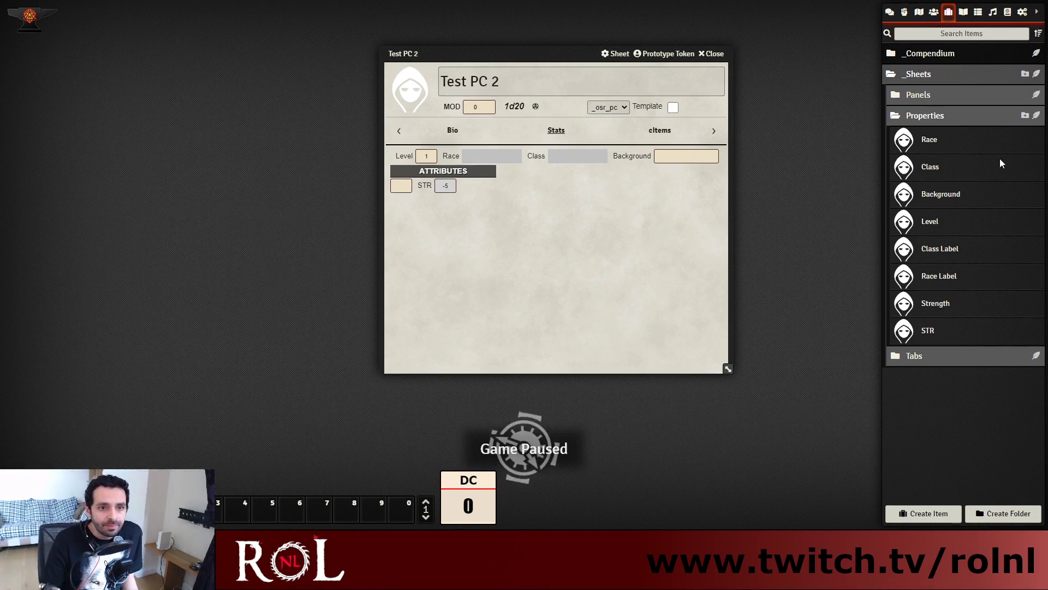
Set the width of the Attributes Panel to 1/4 and close the panel's window
left_click(971, 96)
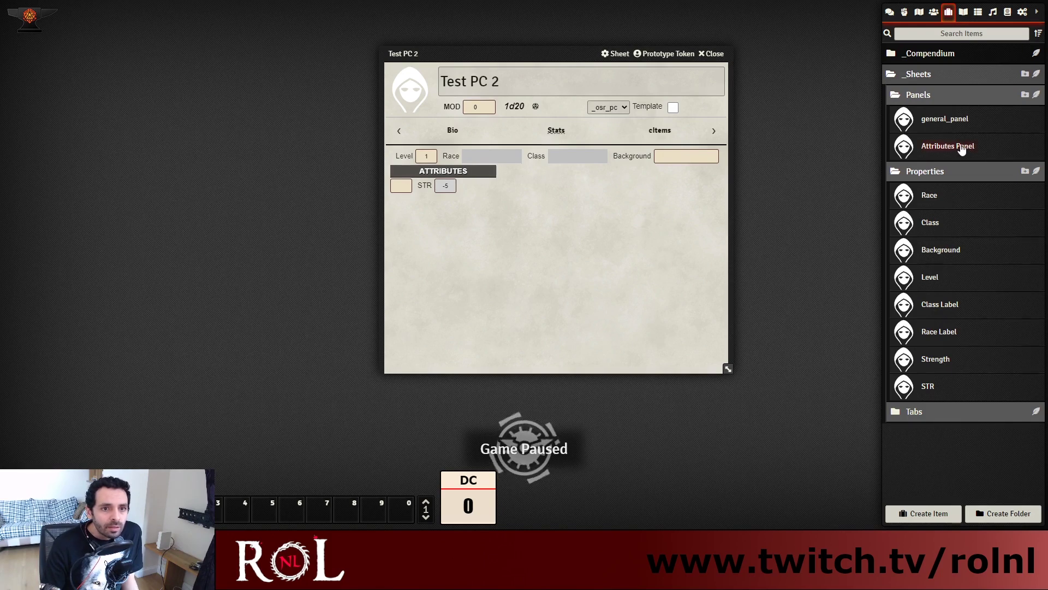
left_click(972, 146)
left_click(600, 214)
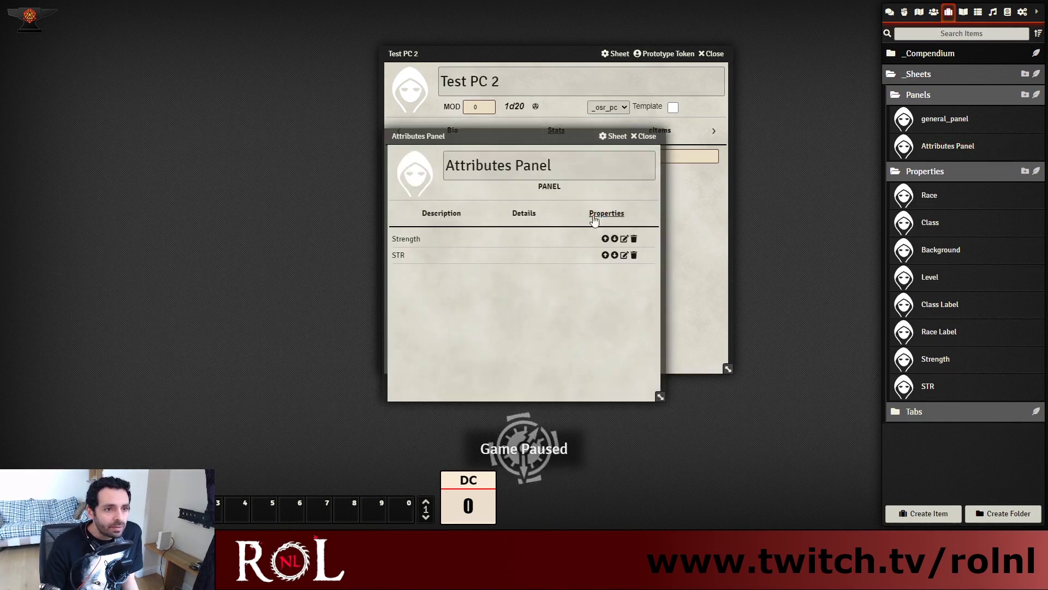
left_click(524, 213)
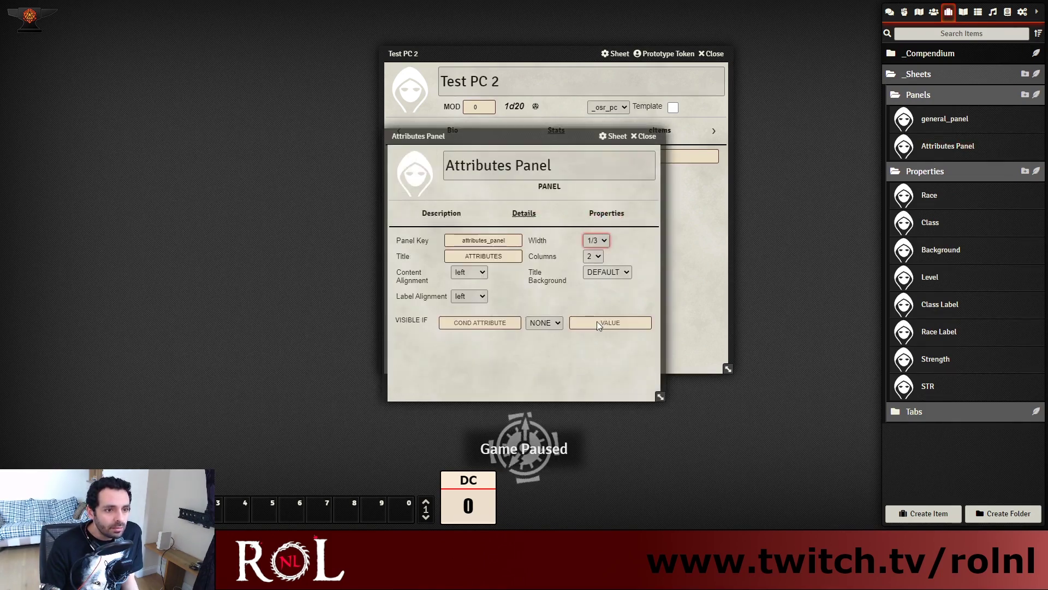
key("Down")
left_click_drag(558, 143, 744, 115)
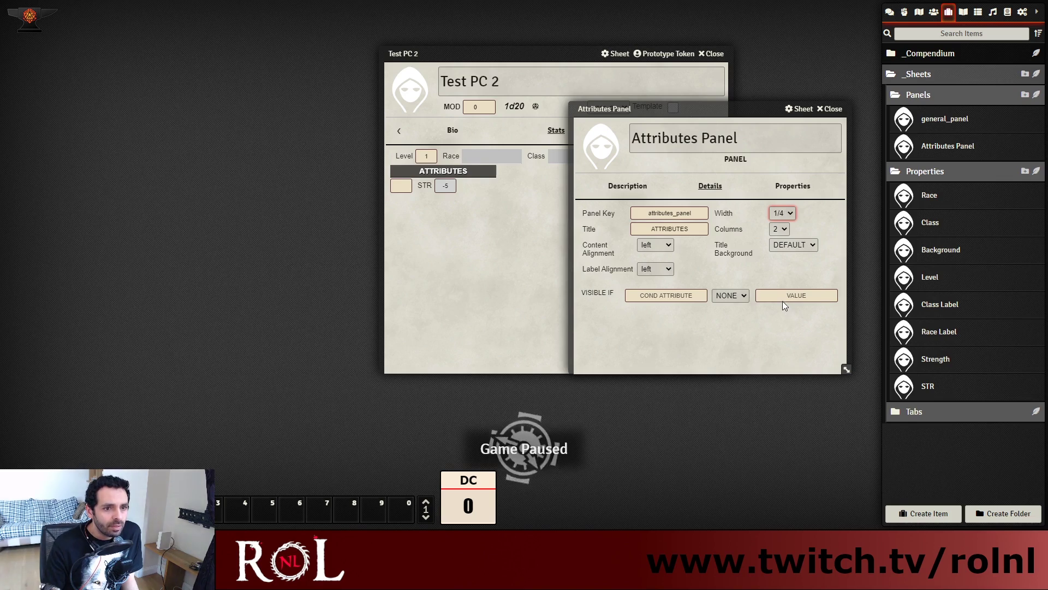
left_click(834, 109)
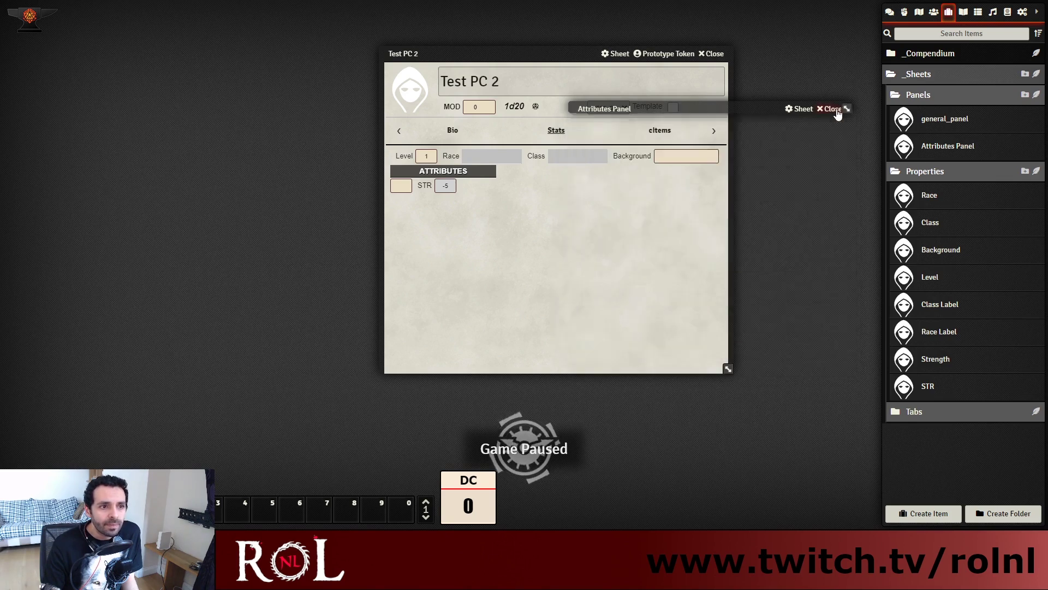
Close the Test PC 2 sheet and delete that actor
left_click_drag(573, 53, 435, 63)
key("Escape")
left_click(933, 12)
right_click(931, 78)
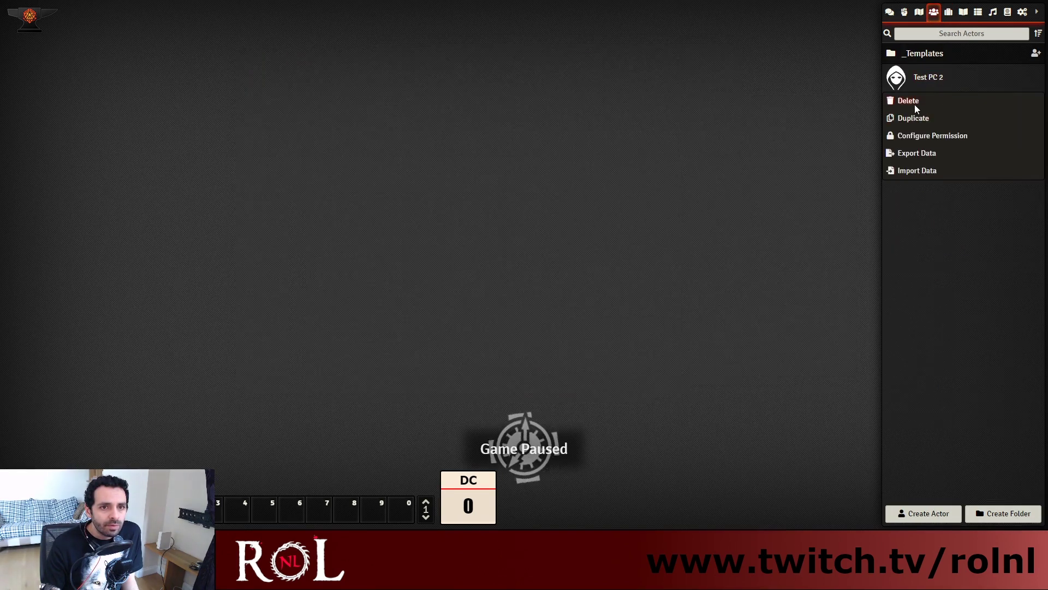
left_click(908, 100)
left_click(721, 121)
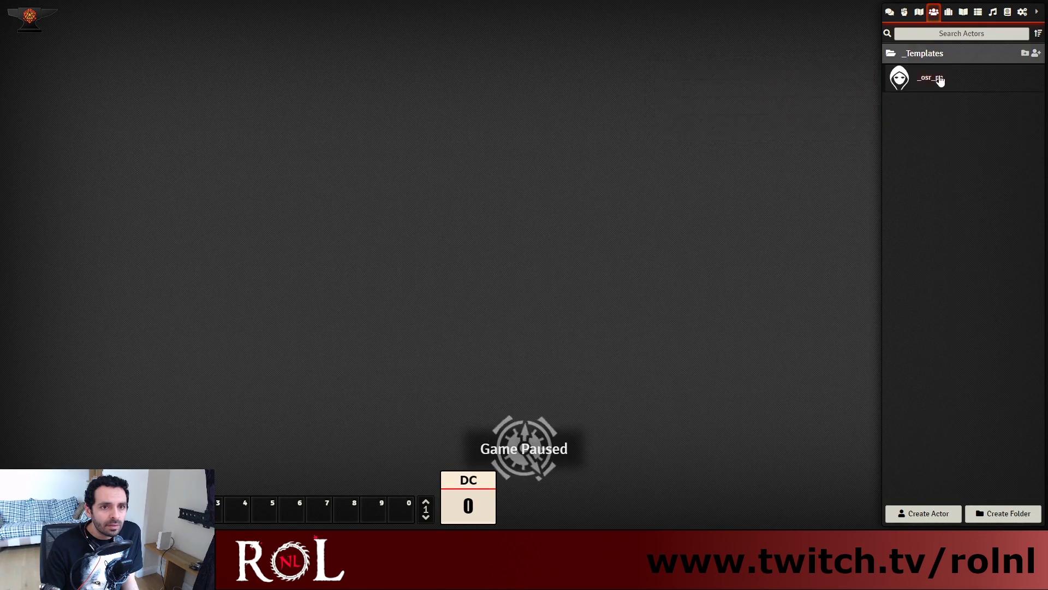
Open the _osr_pc template actor and reload the game page
left_click(940, 79)
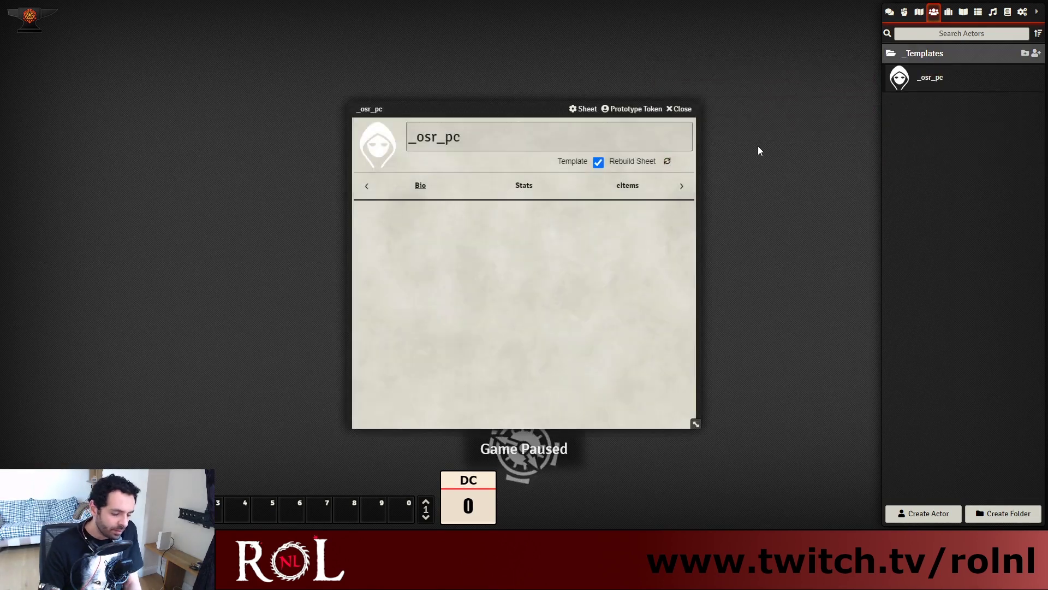
key("F5")
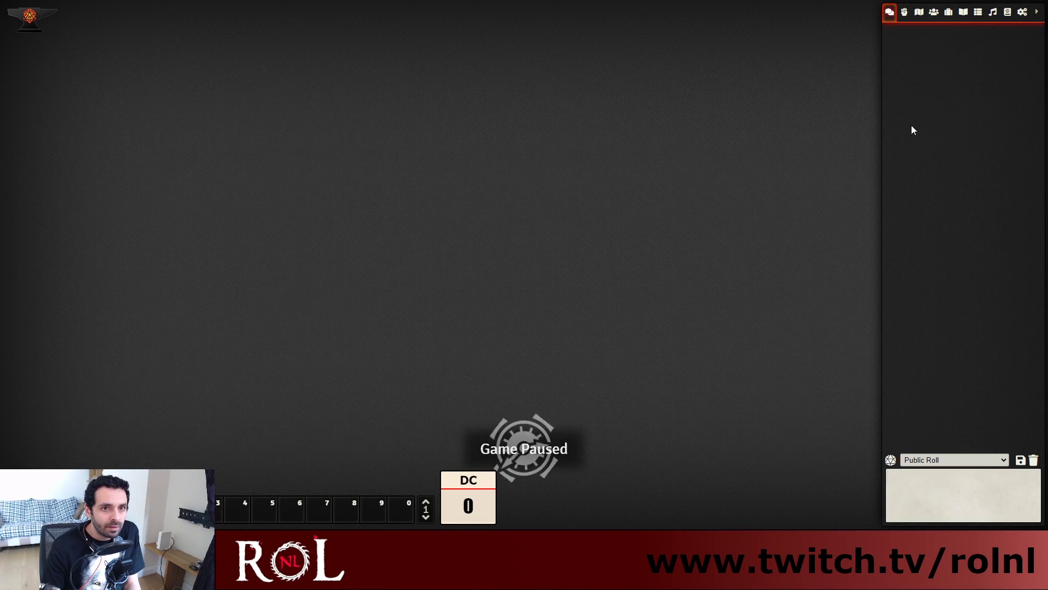
Create a new actor named Test PC 3
left_click(933, 12)
left_click(948, 513)
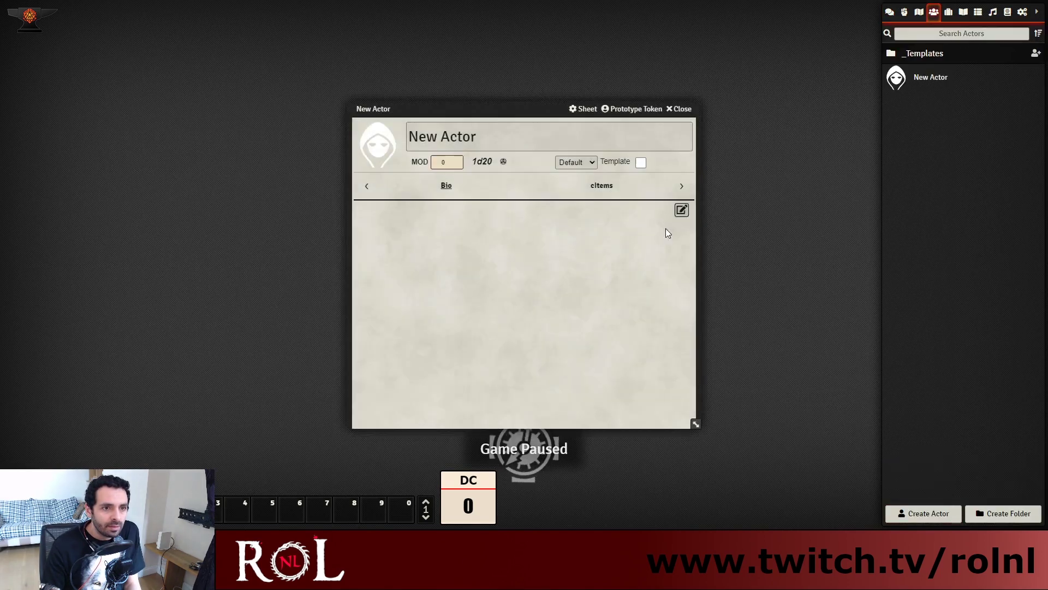
type("Test PC 3")
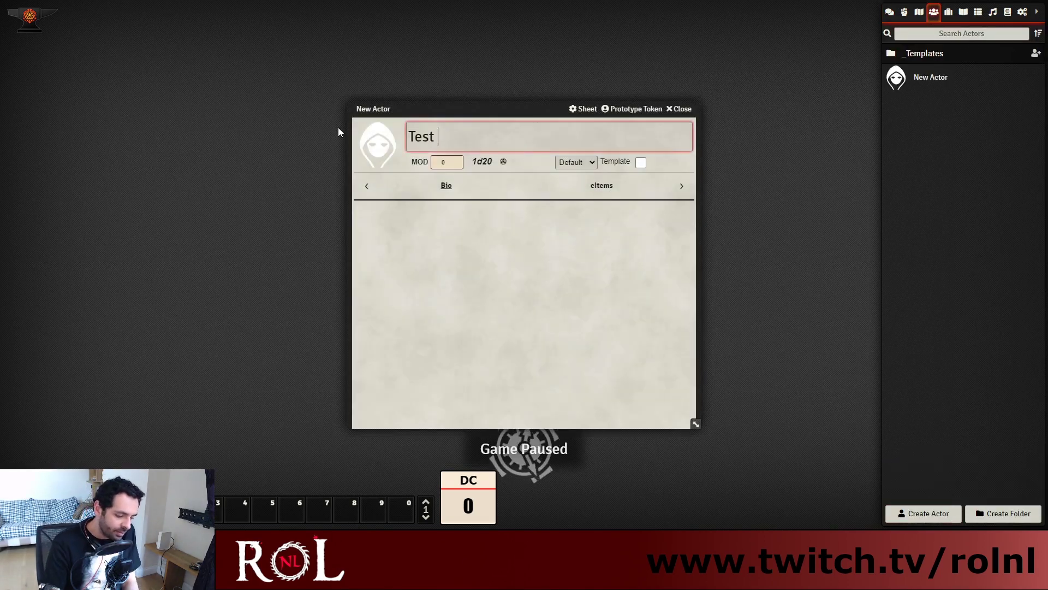
left_click(444, 250)
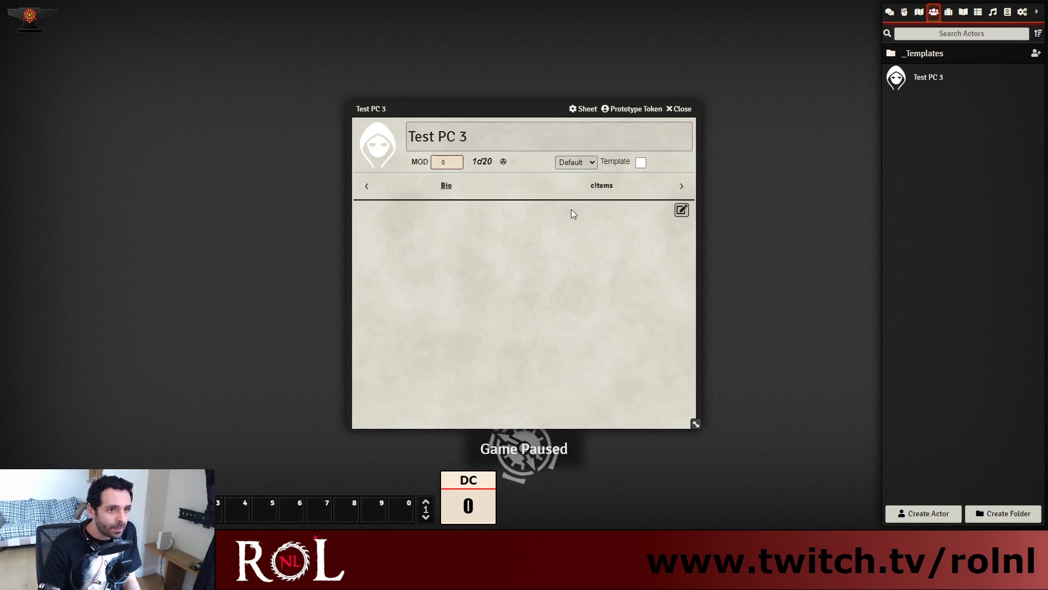
Apply the _osr_pc template to Test PC 3 and display its Stats section
left_click_drag(519, 108, 450, 52)
left_click(513, 123)
left_click(455, 130)
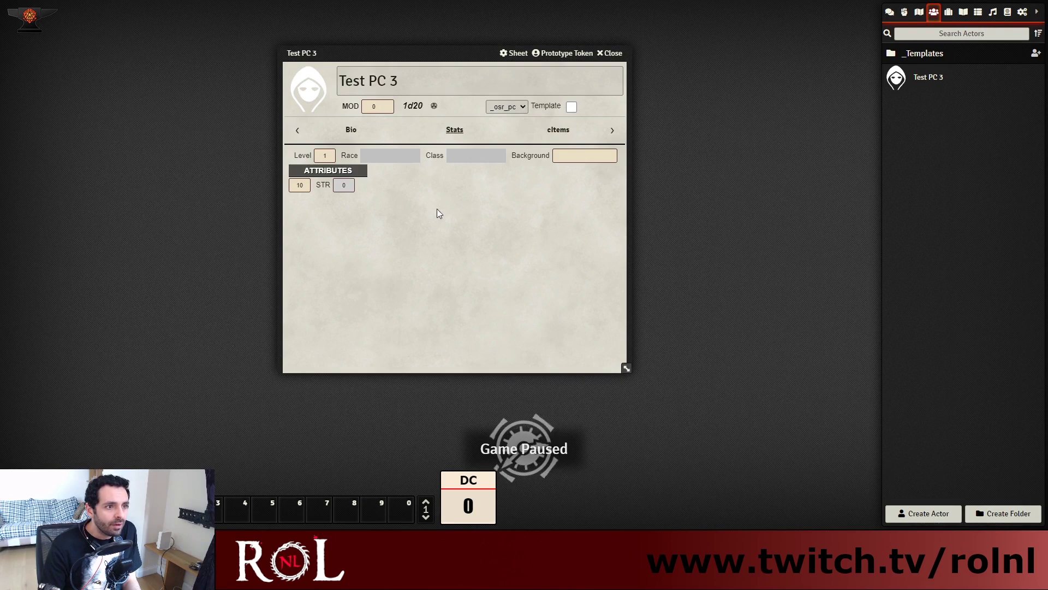
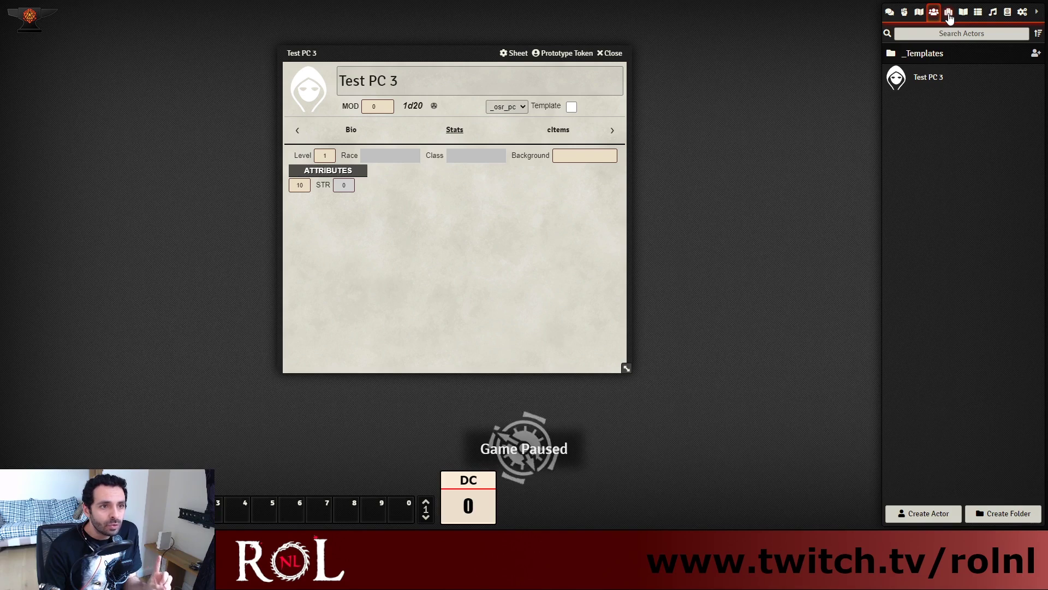
Duplicate the Strength and STR property items in the Properties folder
left_click(949, 15)
left_click(938, 72)
left_click(971, 116)
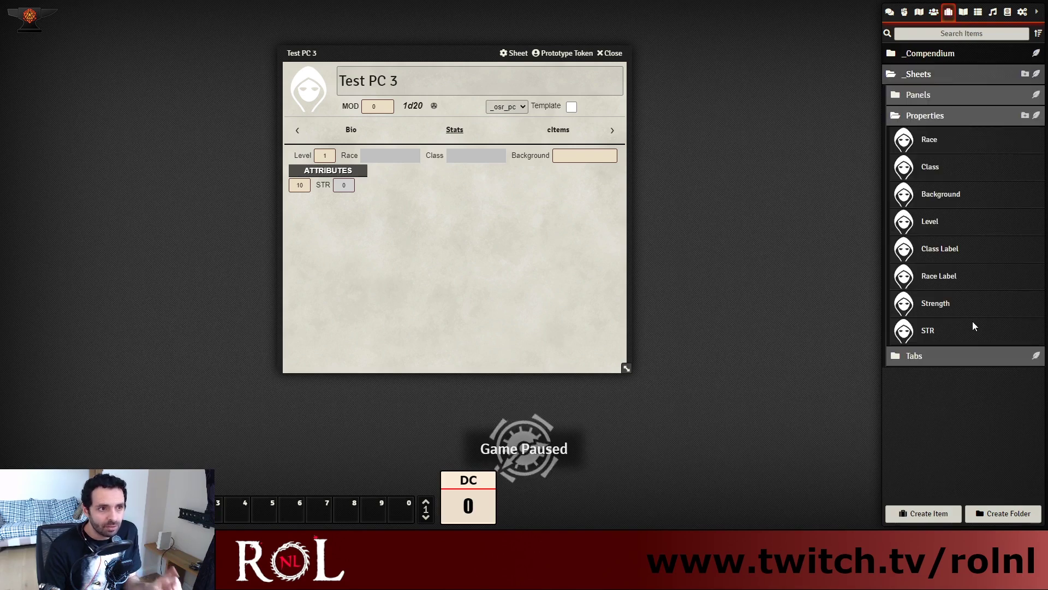
right_click(930, 317)
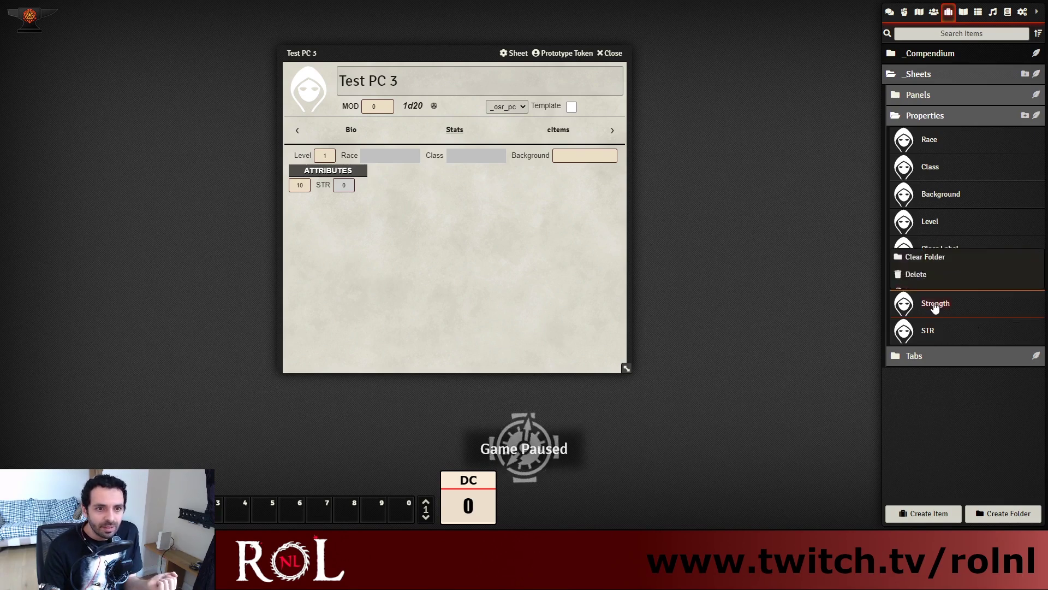
left_click(922, 236)
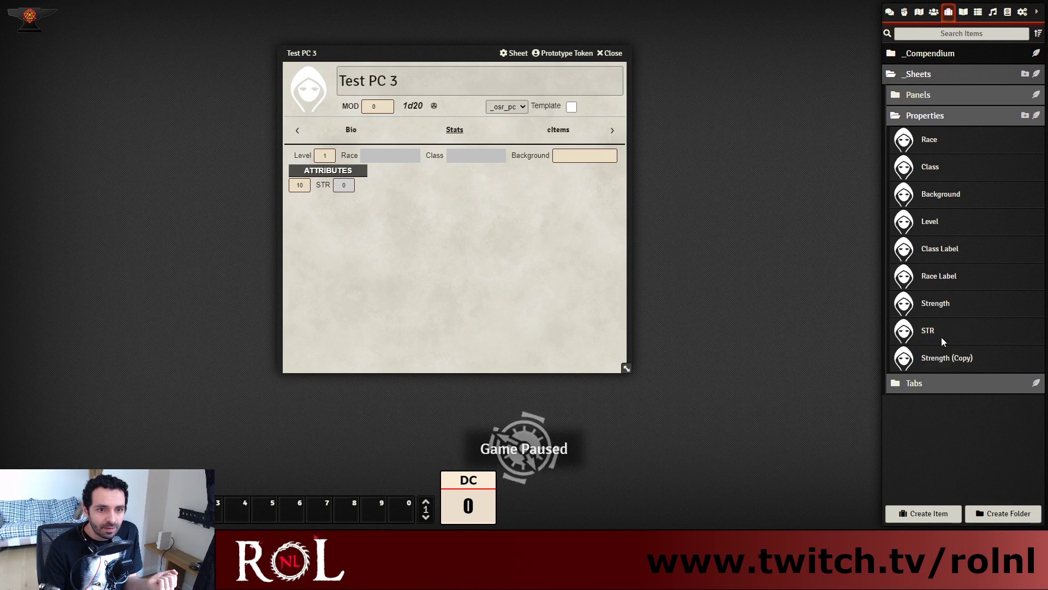
right_click(932, 331)
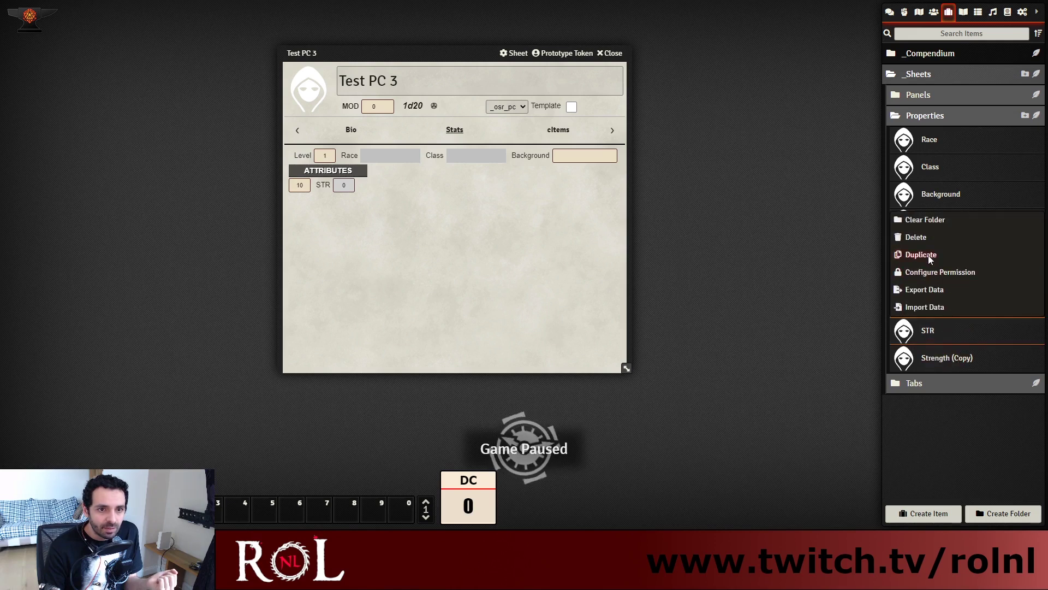
left_click(928, 255)
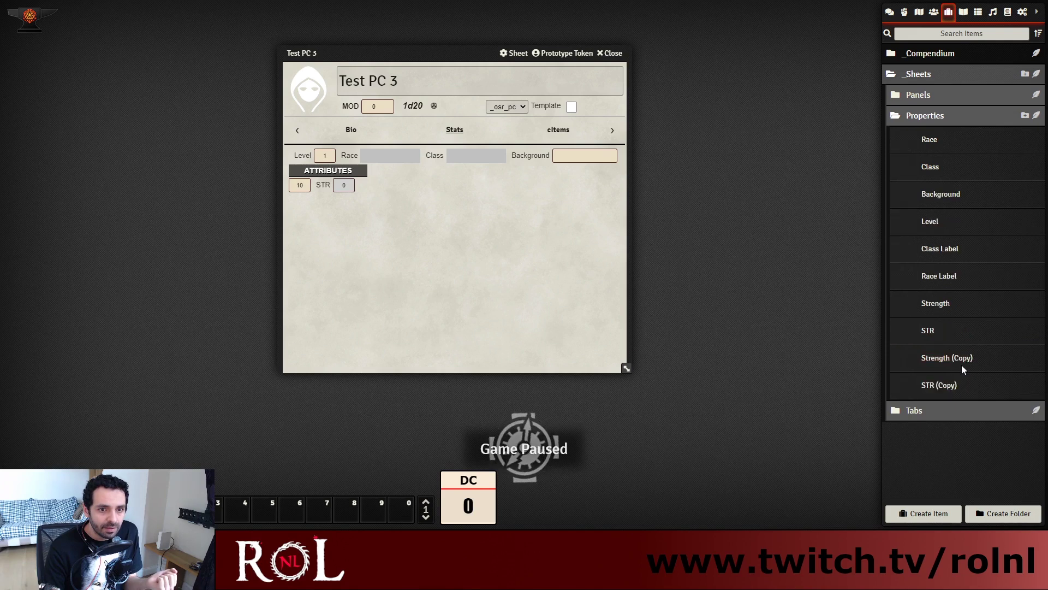
Rename the Strength copy as Dexterity and set its key to dexterity
left_click(959, 358)
type("Dexterity")
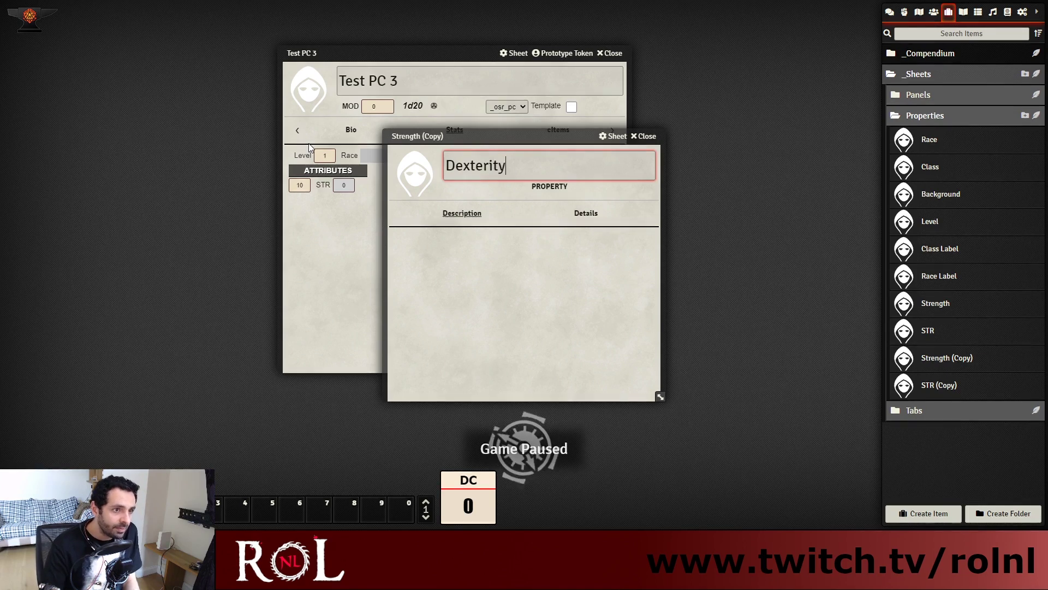
key("Return")
left_click(586, 213)
double_click(511, 240)
type("dexterity")
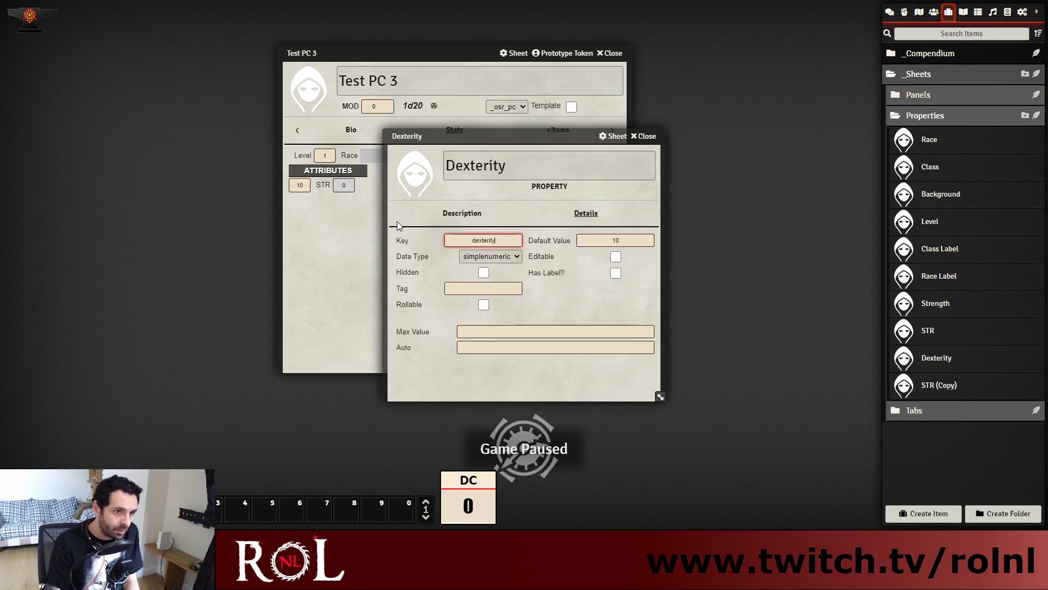
left_click(509, 383)
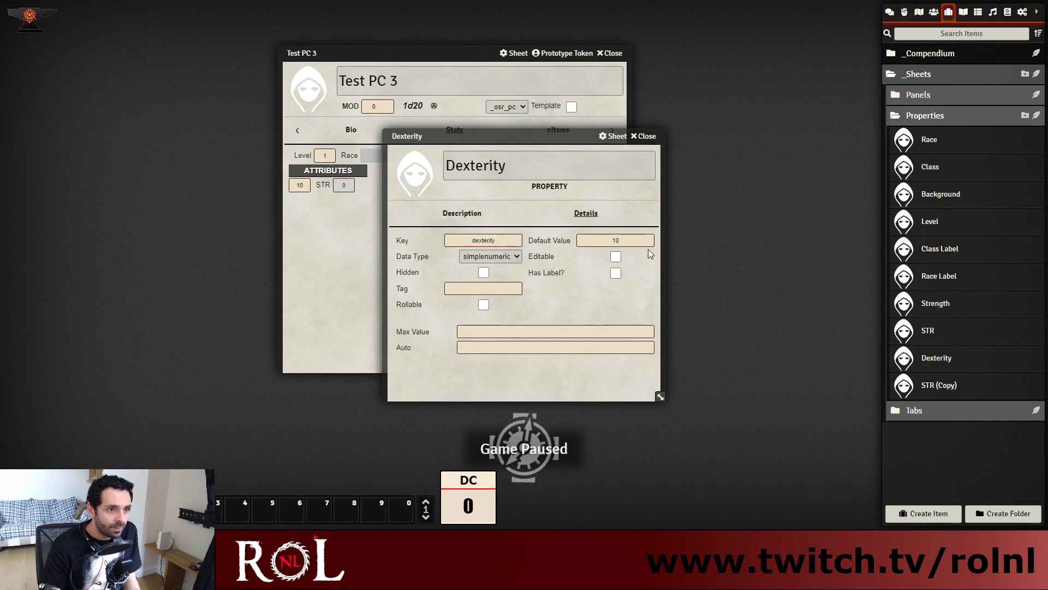
left_click(644, 136)
Rename the STR copy as DEX and set both its key and tag to DEX
left_click(938, 385)
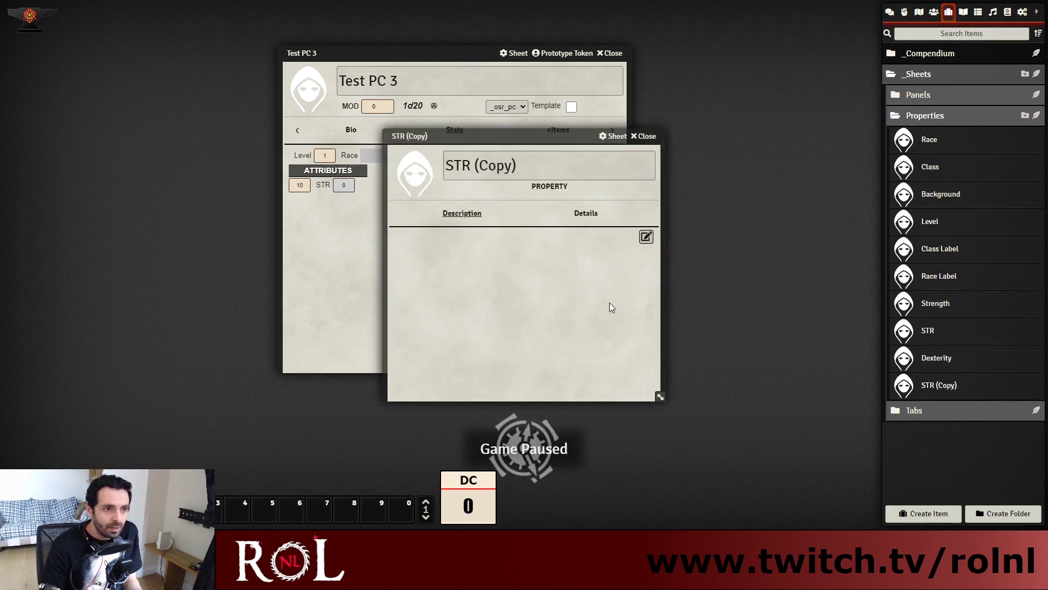
left_click(586, 213)
left_click_drag(517, 165, 336, 141)
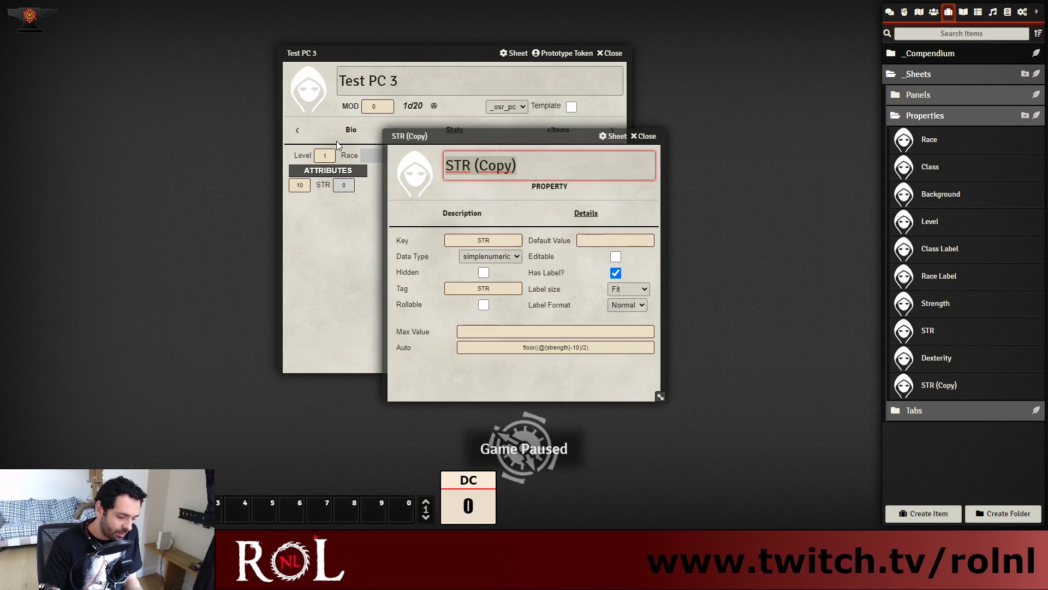
type("DEX")
left_click(446, 239)
key("ctrl+a")
type("DEX")
left_click(511, 287)
key("ctrl+a")
type("DEX")
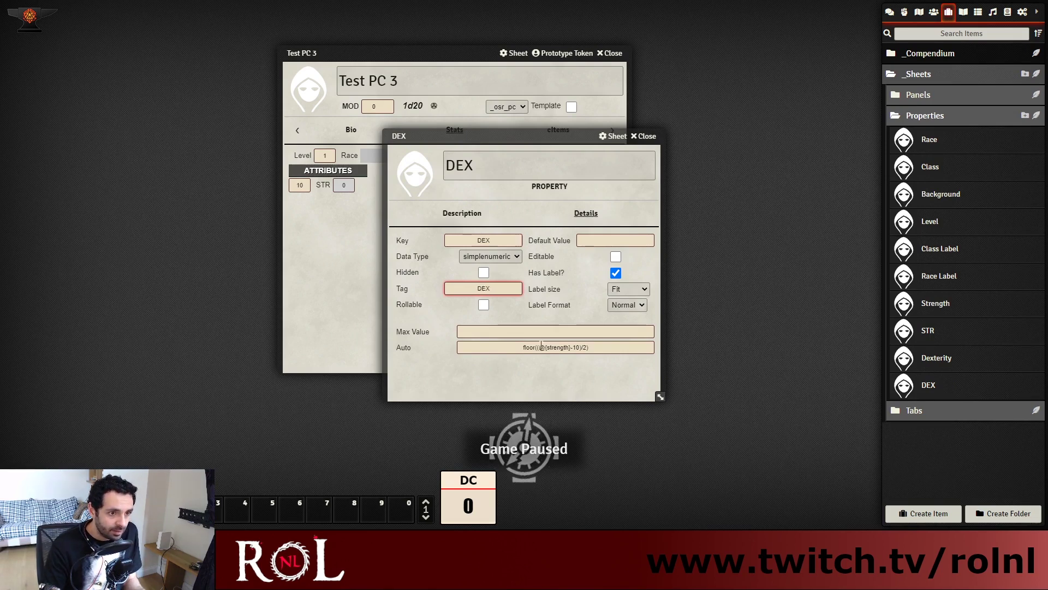
Set the DEX property's Auto formula to floor((@{dexterity}-10)/2) and close the property
double_click(553, 348)
type("dexterity")
left_click(601, 379)
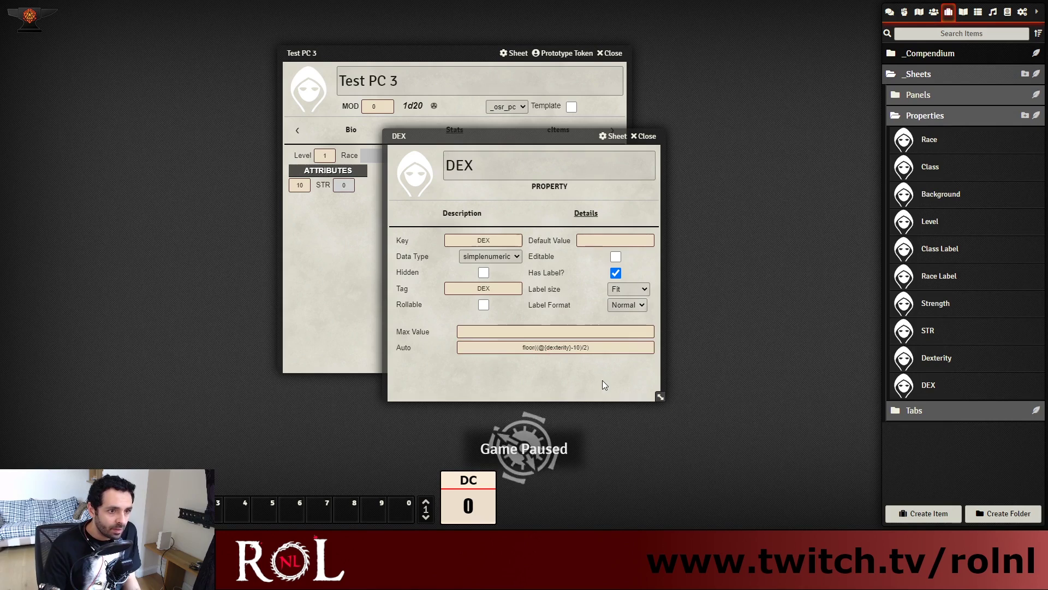
left_click(645, 138)
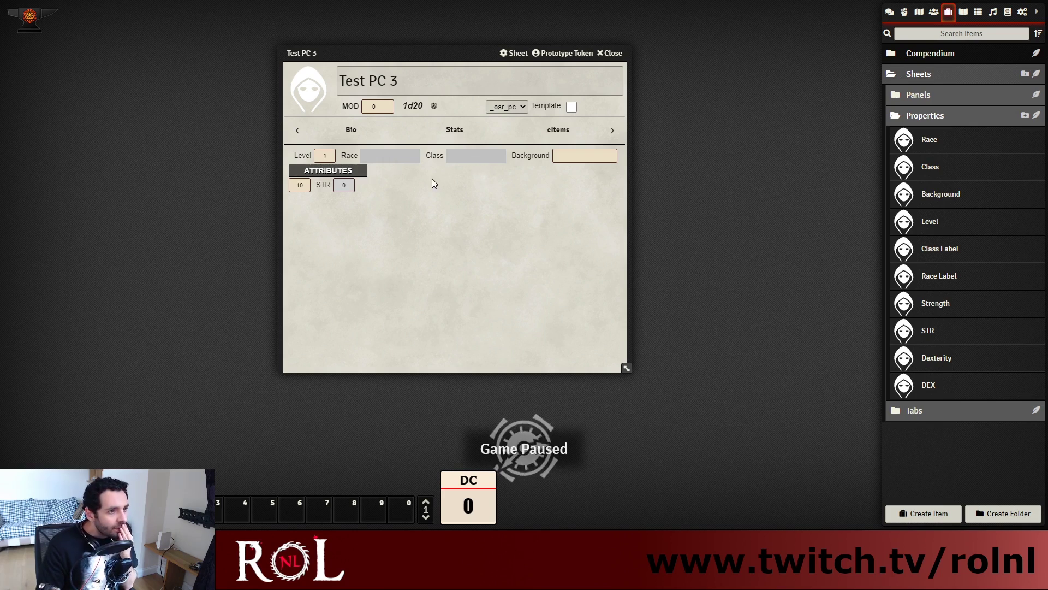
Create a panel item named OTHER in the Panels folder
left_click(932, 95)
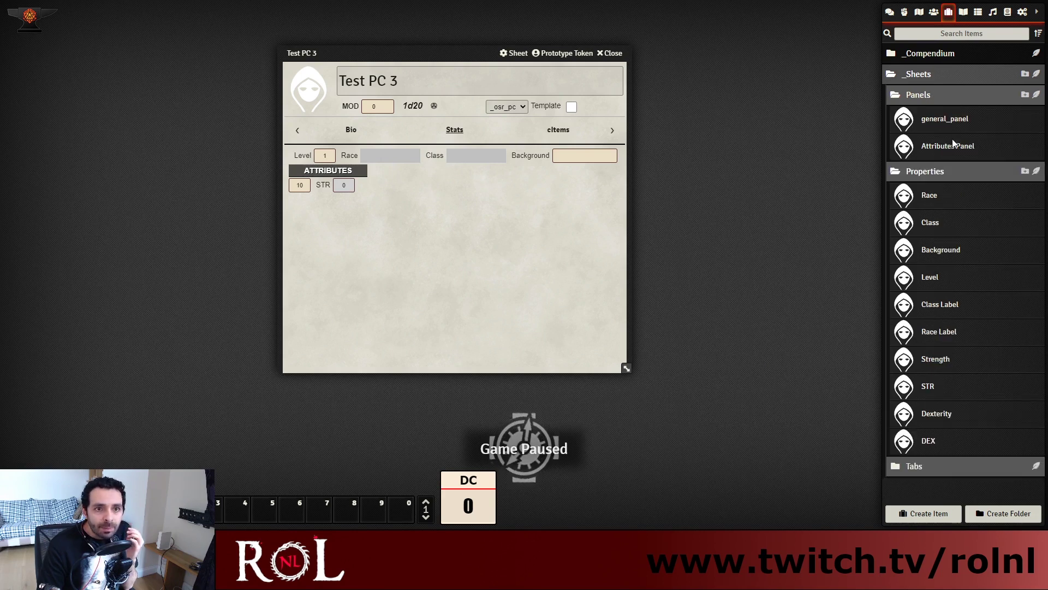
left_click(1025, 94)
left_click_drag(543, 228, 765, 164)
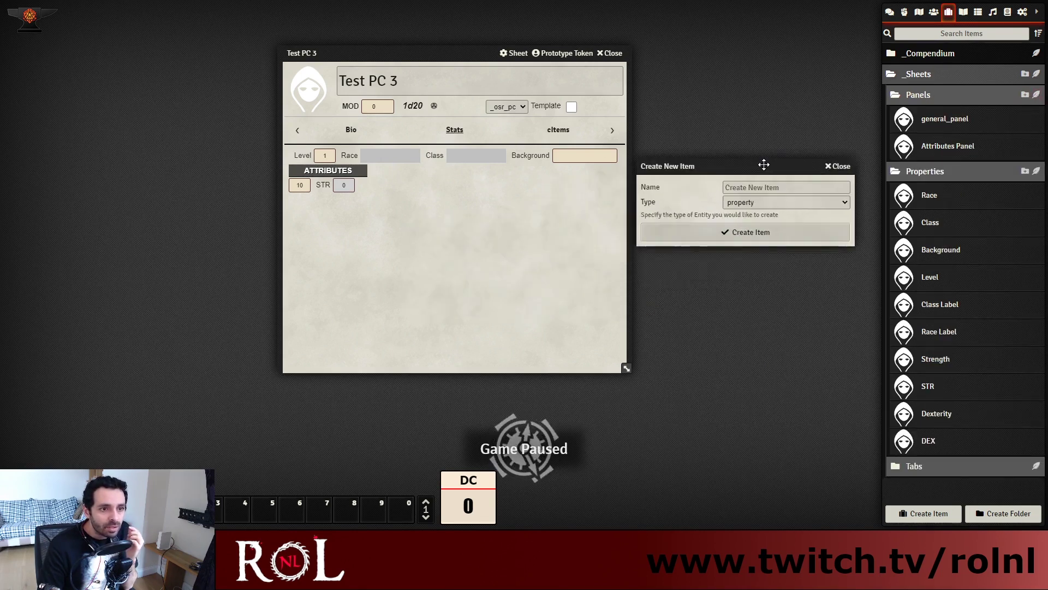
left_click(741, 220)
left_click(764, 183)
type("OTHER")
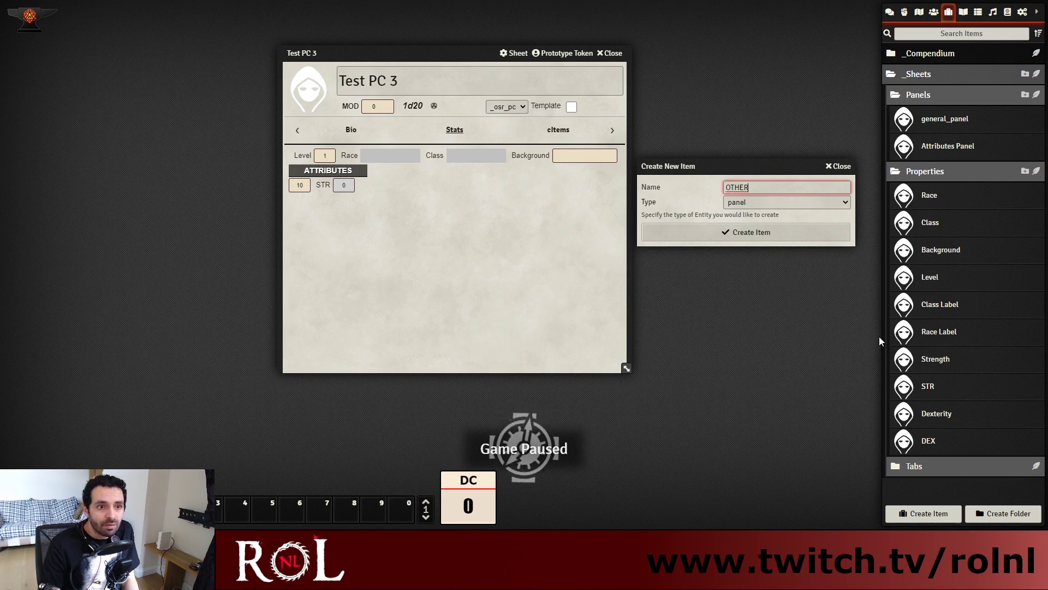
left_click(767, 233)
Configure the OTHER panel with key other_panel, title OTHER, width 1/4 and 1 column
left_click_drag(527, 135, 700, 147)
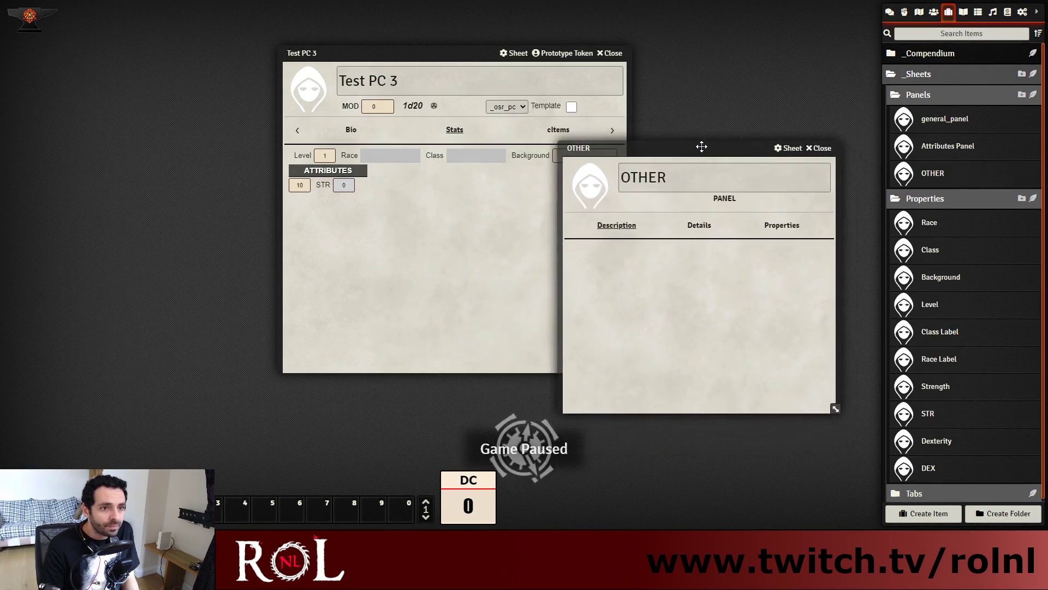
left_click(699, 225)
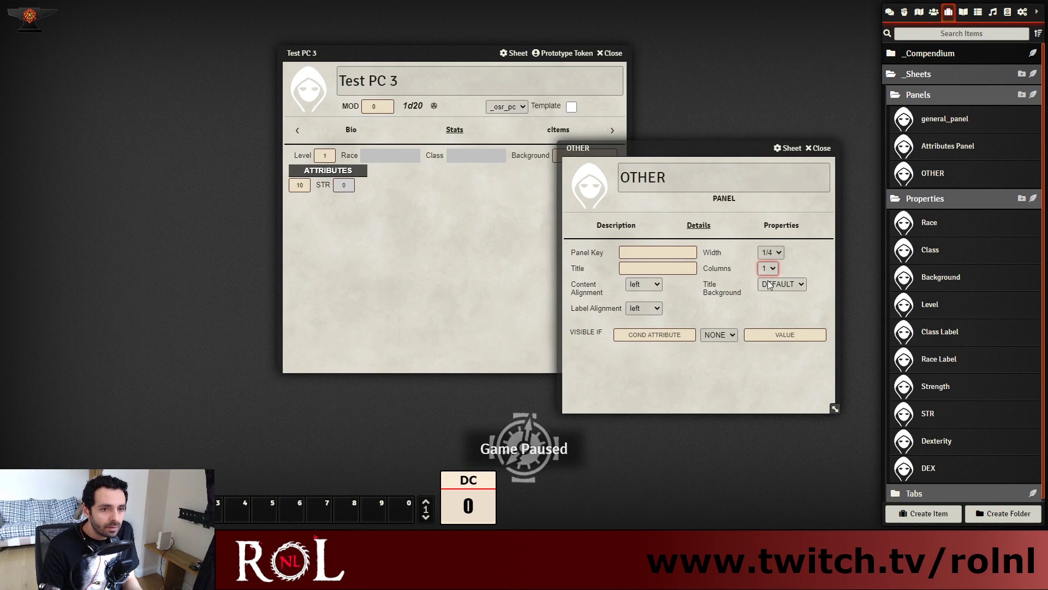
left_click(667, 251)
type("other_panel")
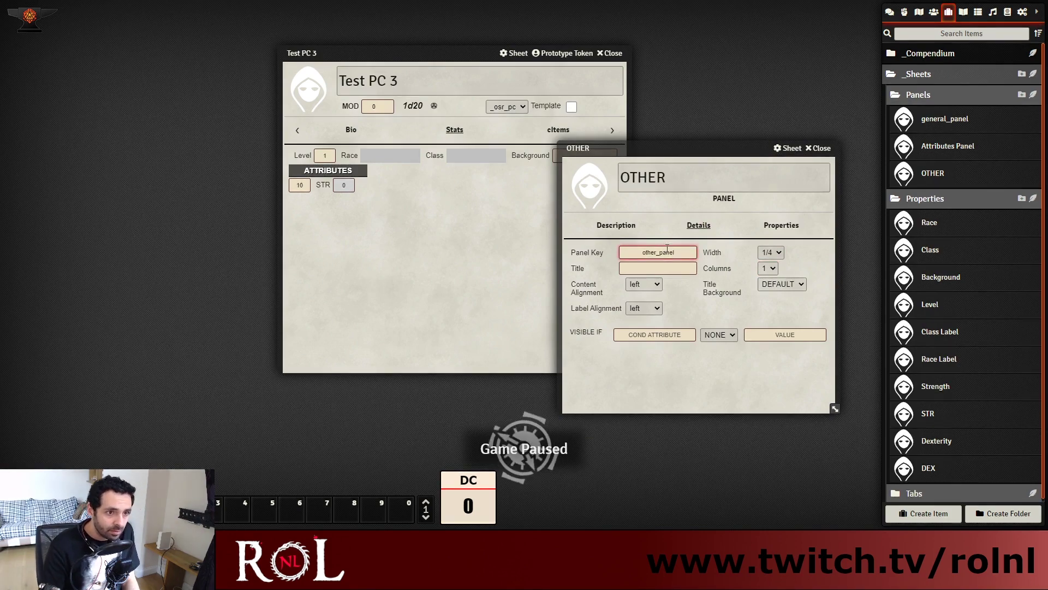
left_click(658, 267)
type("OTHER")
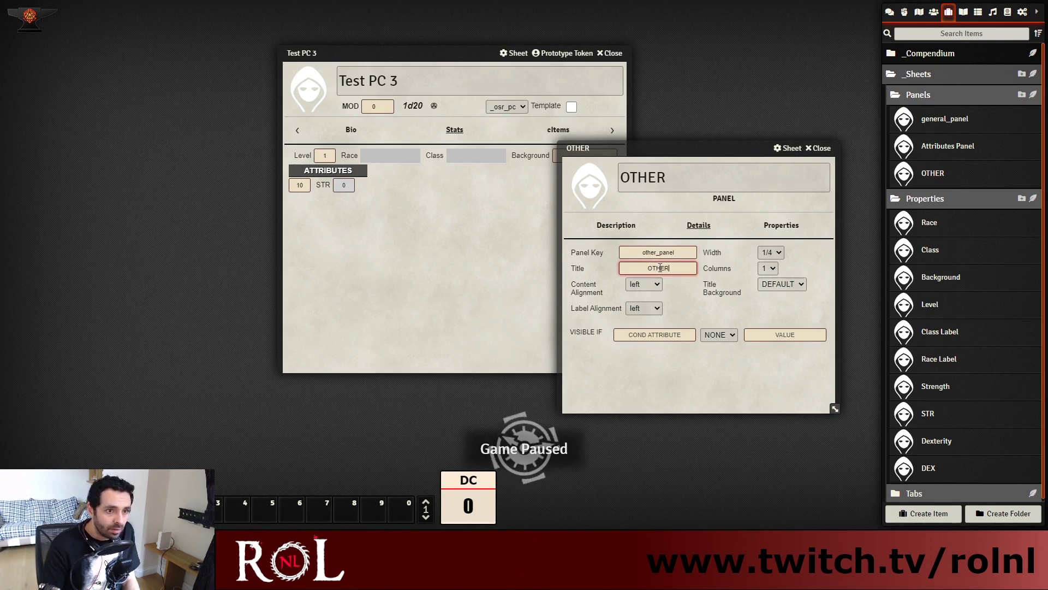
left_click_drag(717, 147, 680, 97)
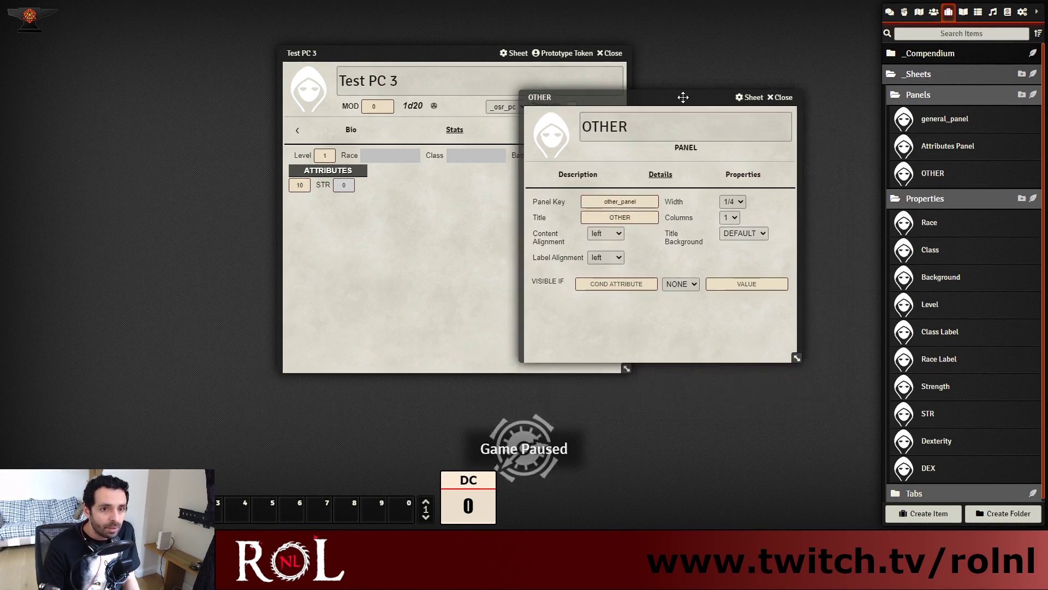
left_click(1021, 196)
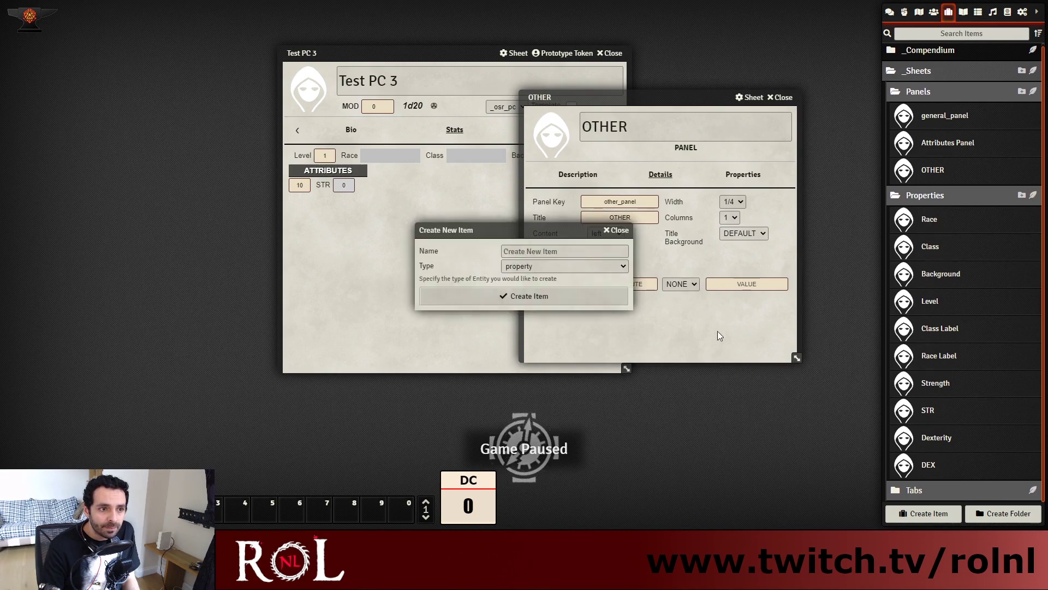
left_click(543, 250)
key("Return")
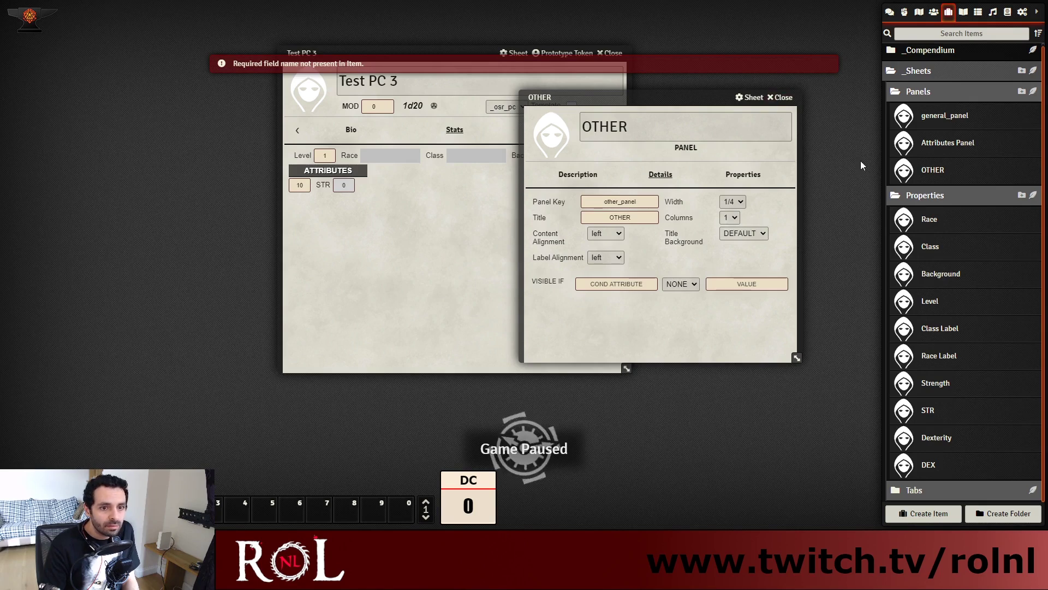
Create a property item named HD in the Properties folder
left_click(1021, 195)
left_click(527, 251)
type("Hit Die")
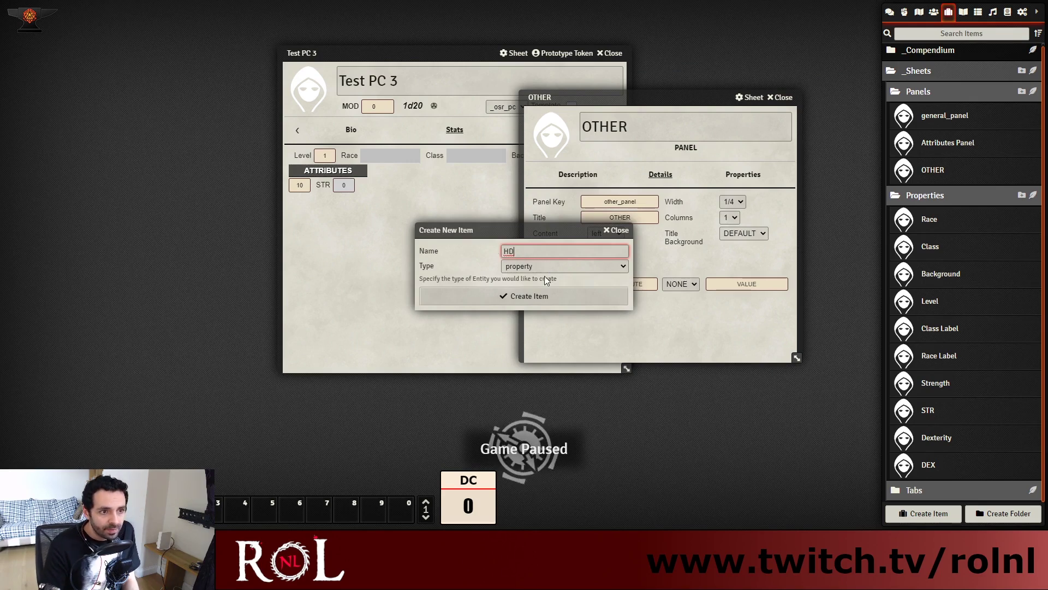
left_click(533, 297)
Set both the key and the tag of the HD property to HD
left_click_drag(507, 138, 714, 196)
left_click(792, 272)
left_click(698, 302)
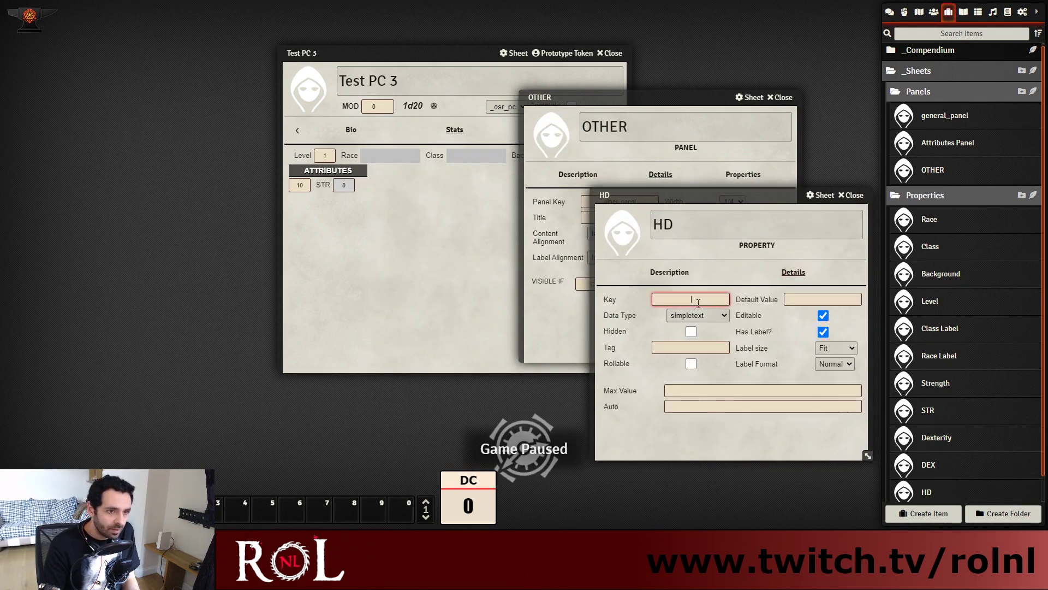
left_click(701, 346)
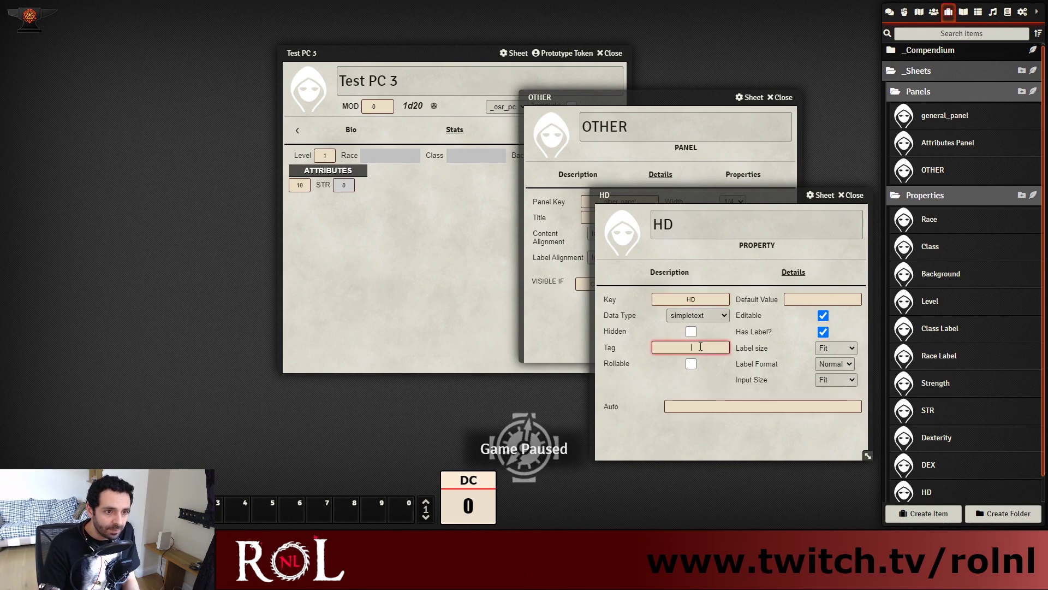
type("HD")
left_click(743, 447)
Set the HD property's data type to list
left_click(721, 318)
left_click(690, 336)
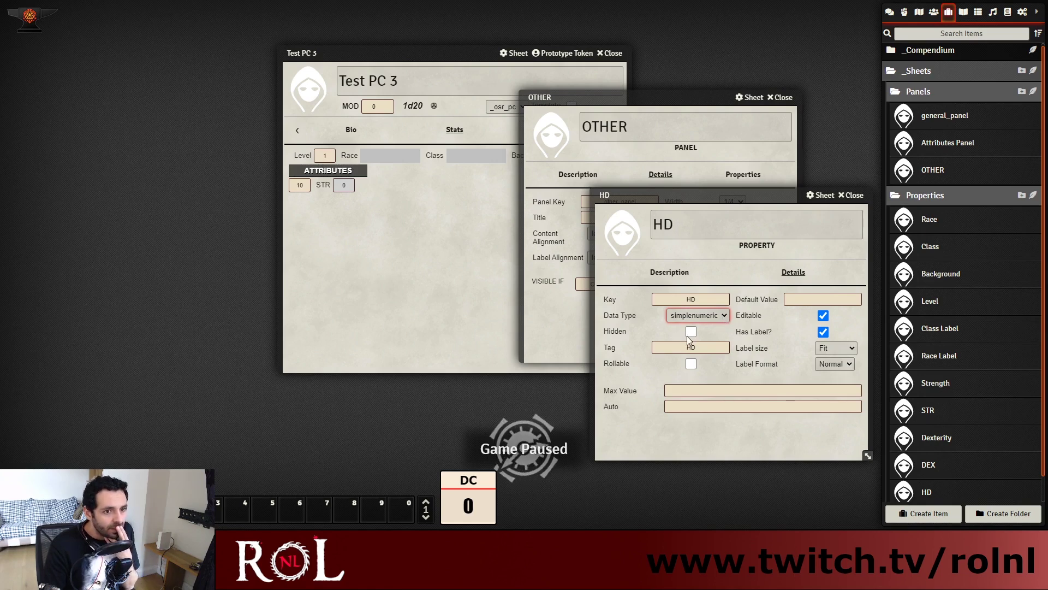
left_click(699, 329)
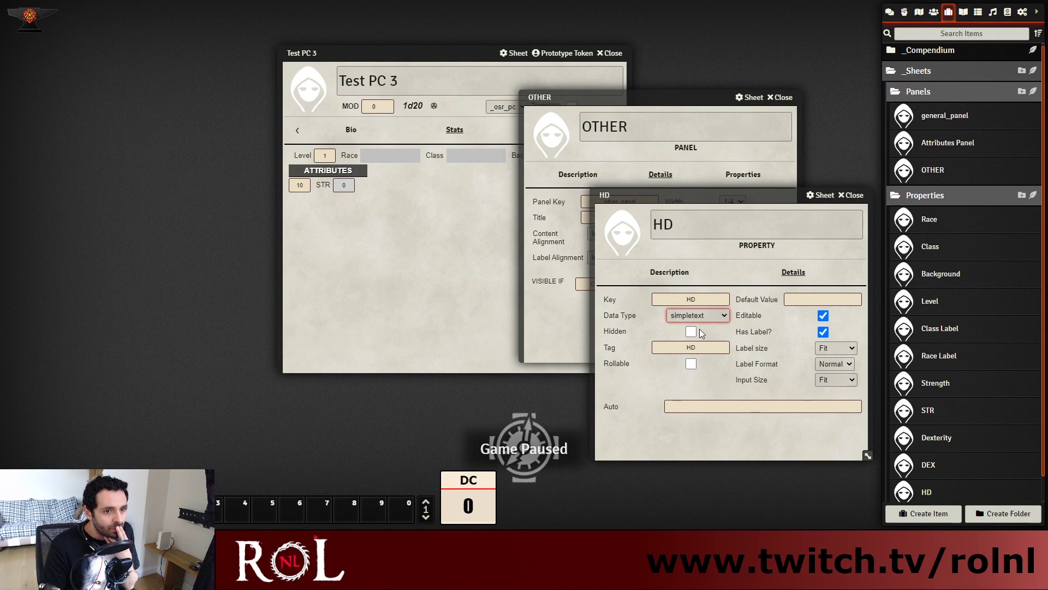
left_click(712, 317)
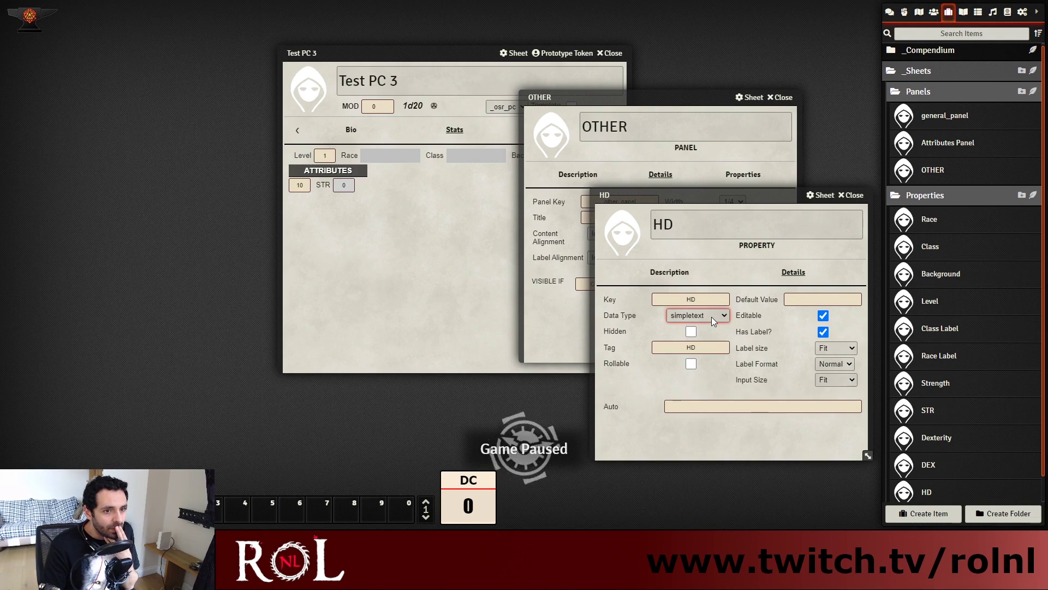
left_click(706, 374)
Enter 1d4,1d6,1d8 as the HD property's list options, make it non-editable and close it
left_click(741, 389)
type("1d")
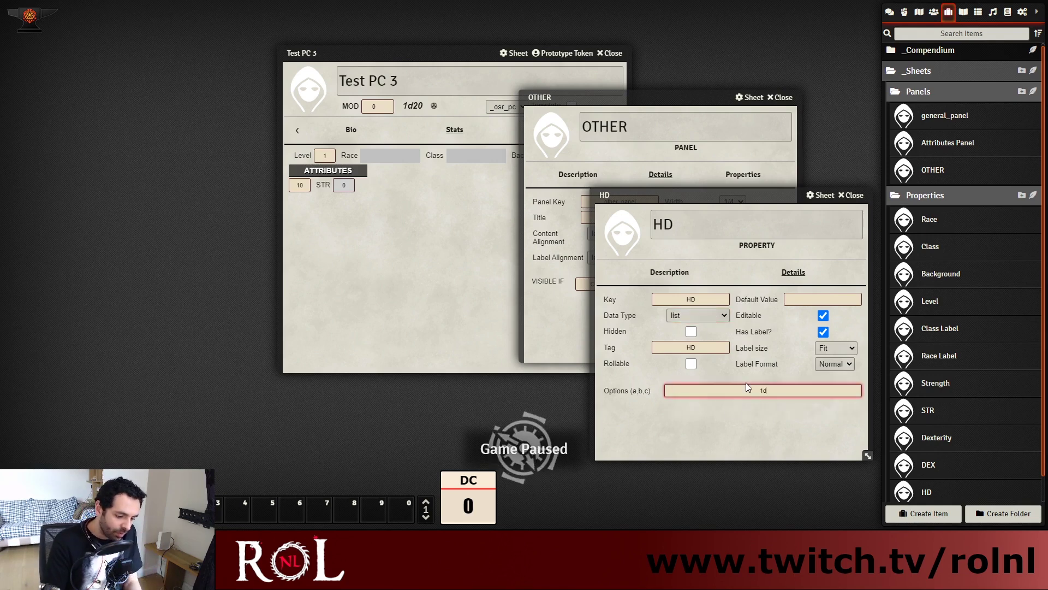
type("4,1d6")
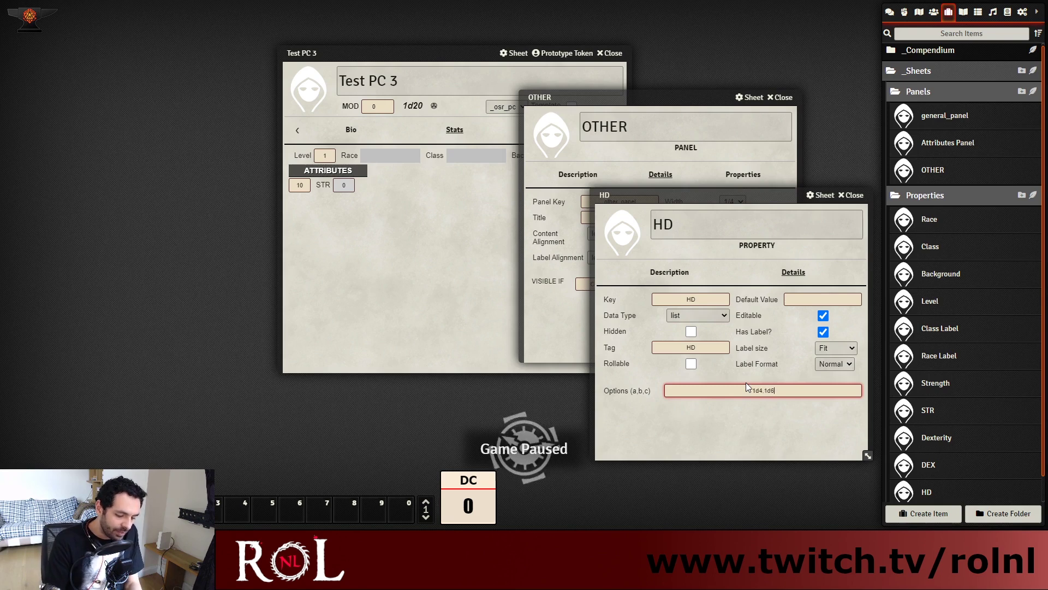
type(",1d8")
left_click(760, 448)
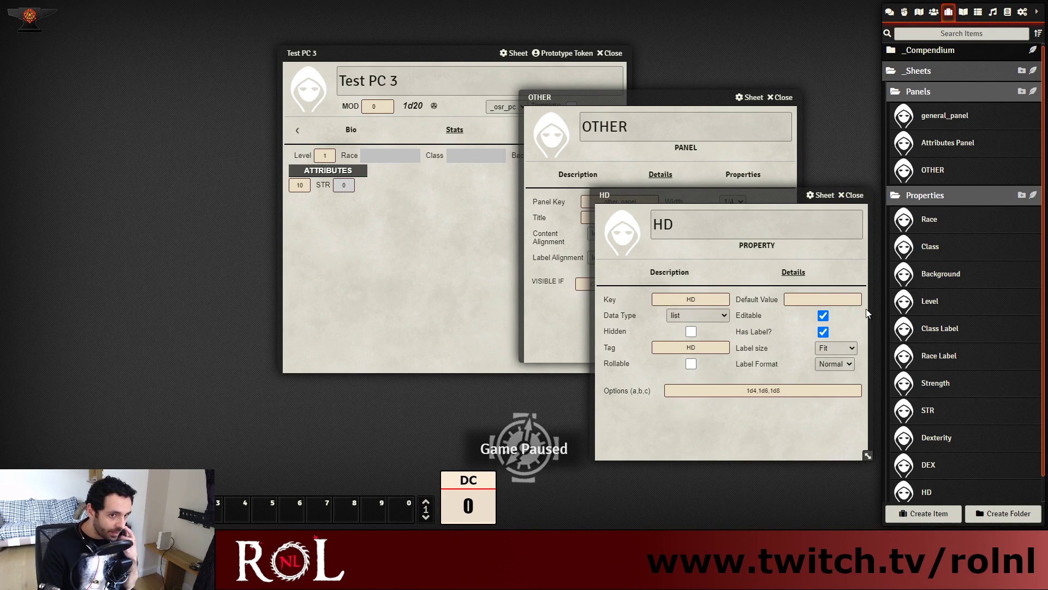
left_click(823, 316)
left_click(847, 196)
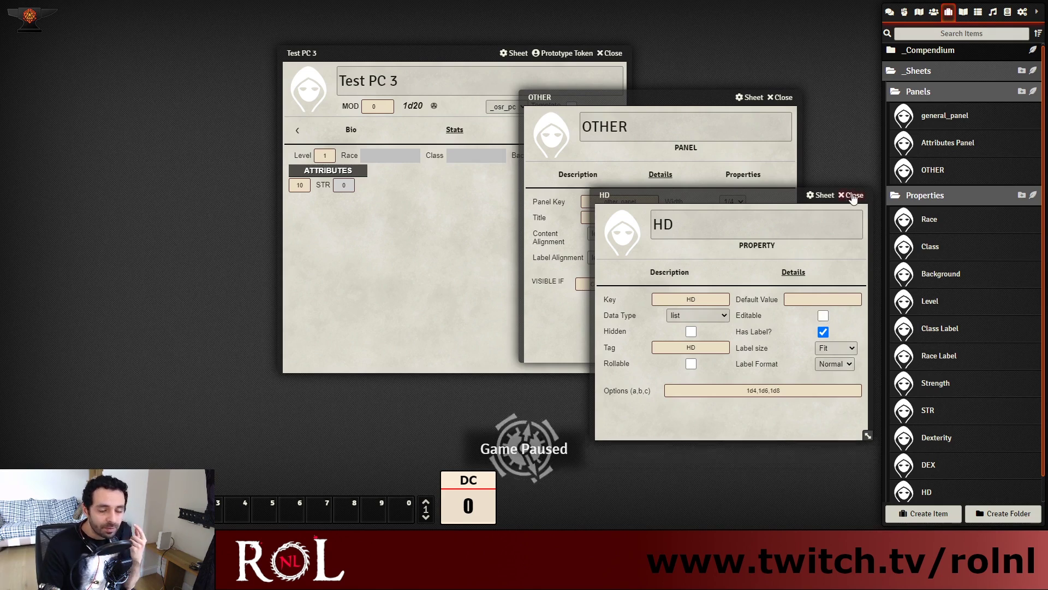
Create a property item named HP in the Properties folder
scroll(962, 490, "down", 1)
left_click(1022, 168)
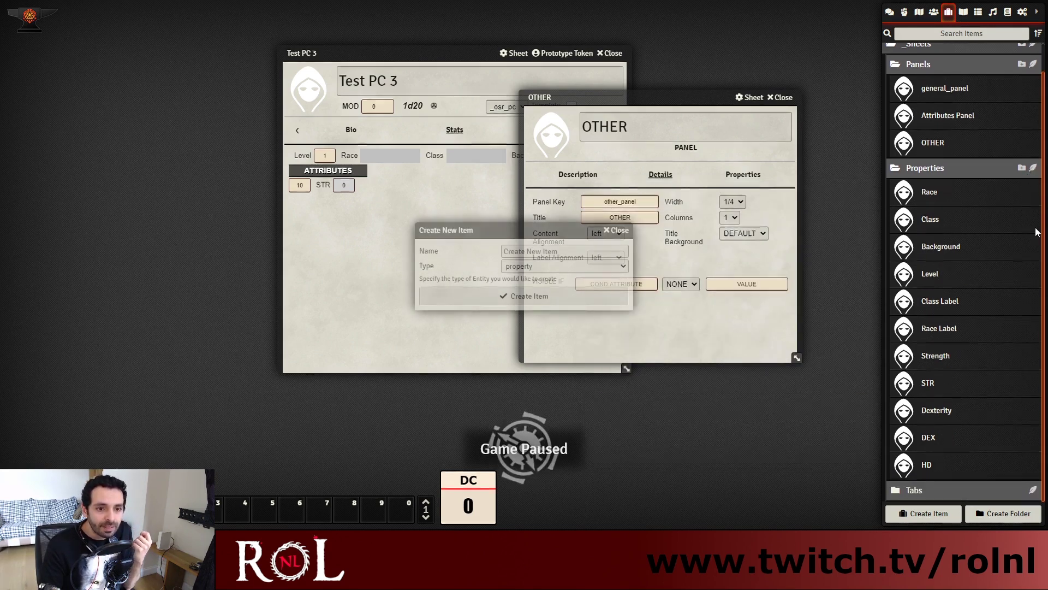
type("HP")
left_click(558, 293)
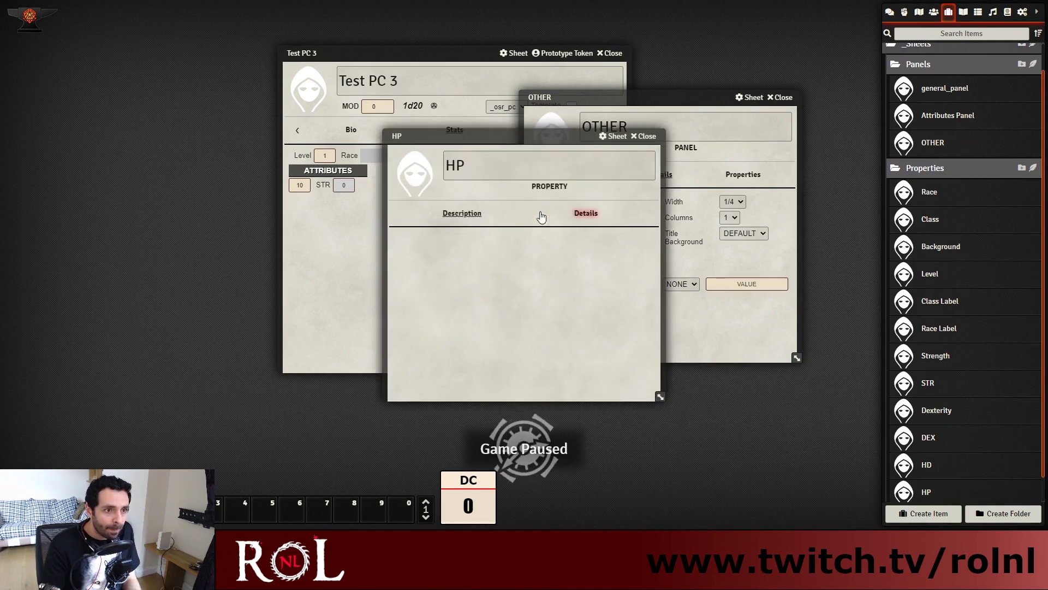
Configure the HP property with key and tag HP and data type simplenumeric, and make it non-editable
left_click(586, 214)
left_click(501, 240)
type("HP")
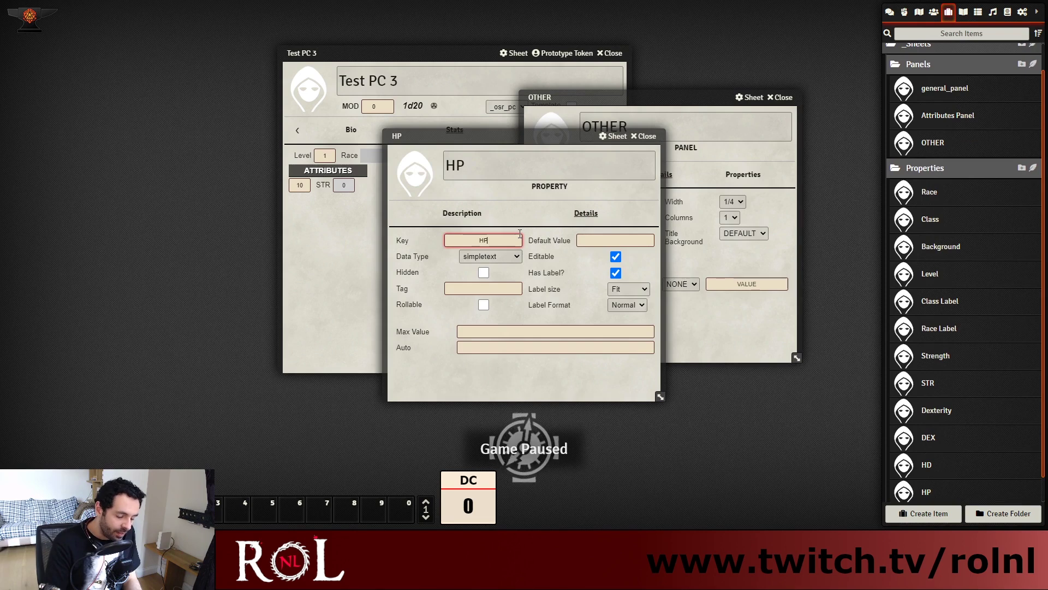
left_click(505, 271)
left_click(500, 283)
type("HP")
key("Tab")
left_click(617, 256)
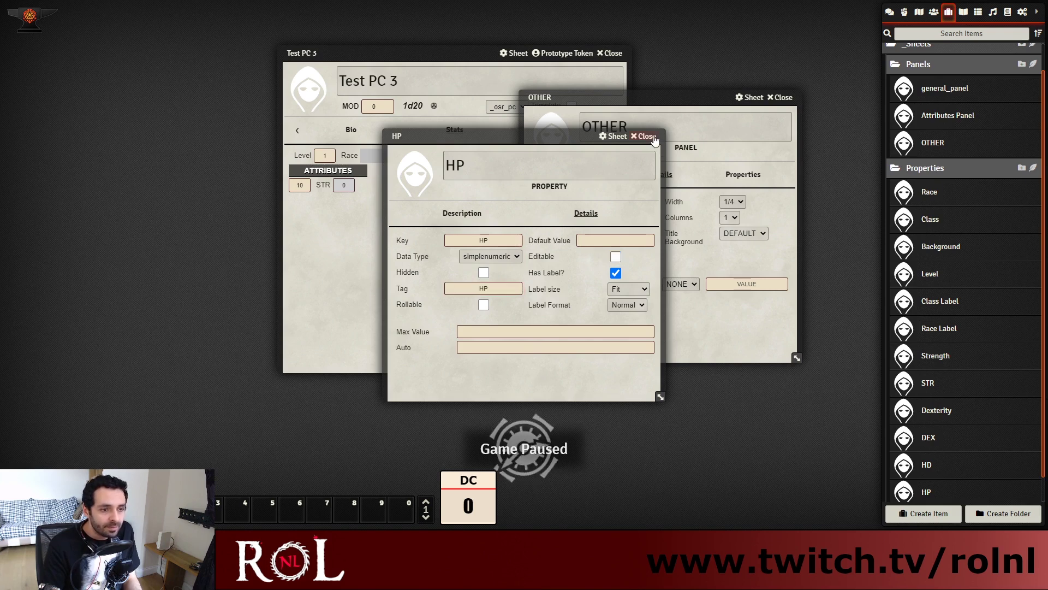
Set the HP property's Max Value to 10 and close the property
left_click(551, 331)
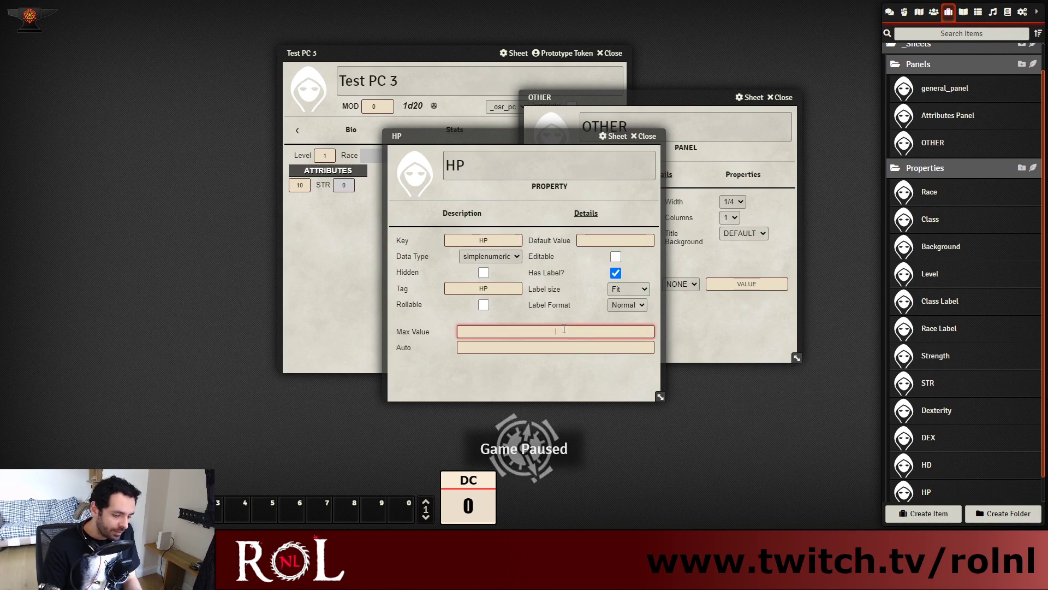
type("1")
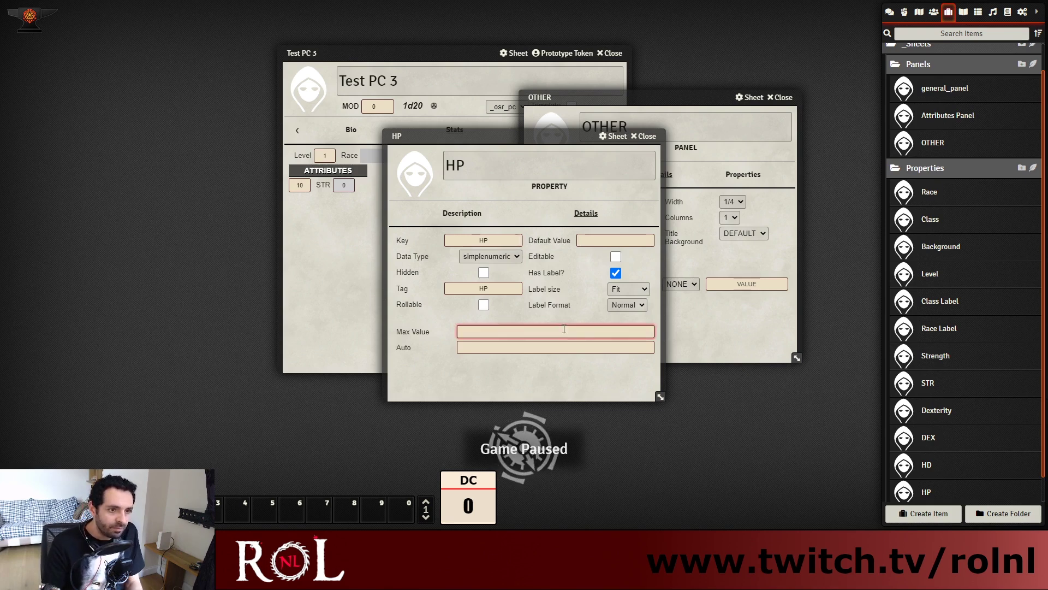
type("0")
key("Tab")
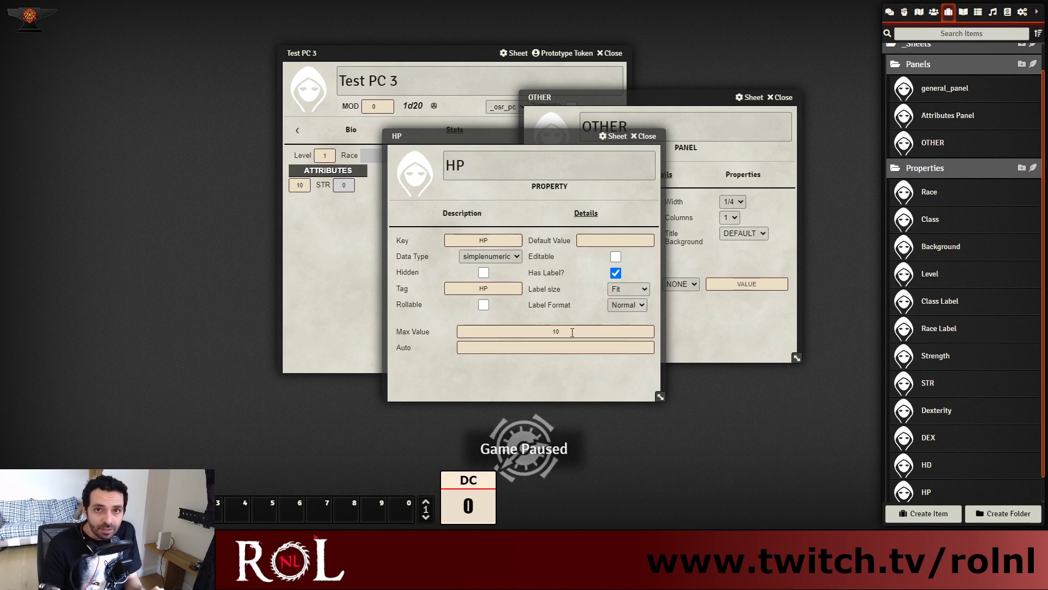
left_click_drag(552, 143, 739, 196)
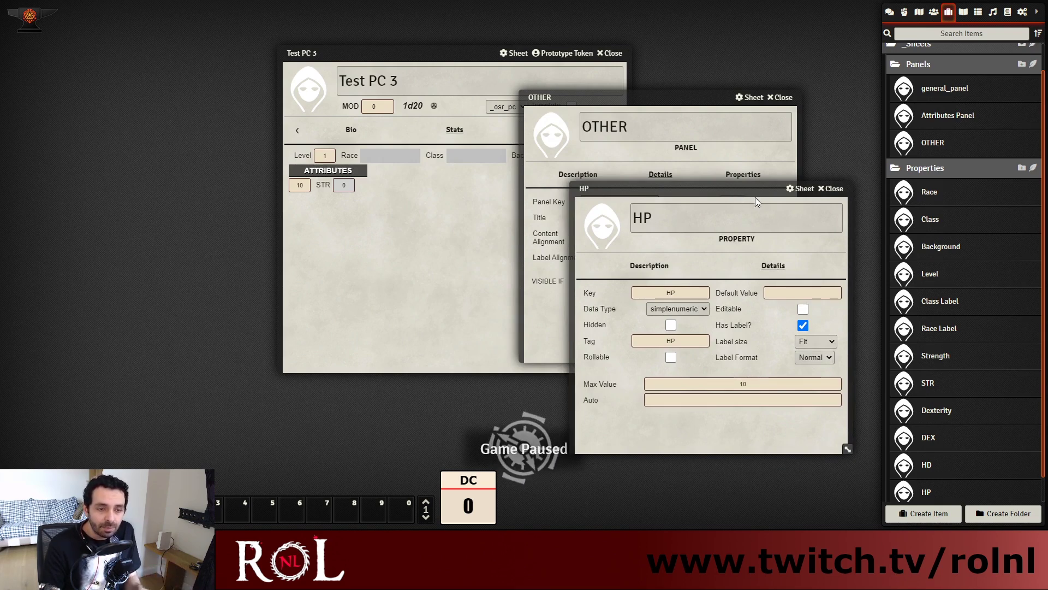
left_click(831, 191)
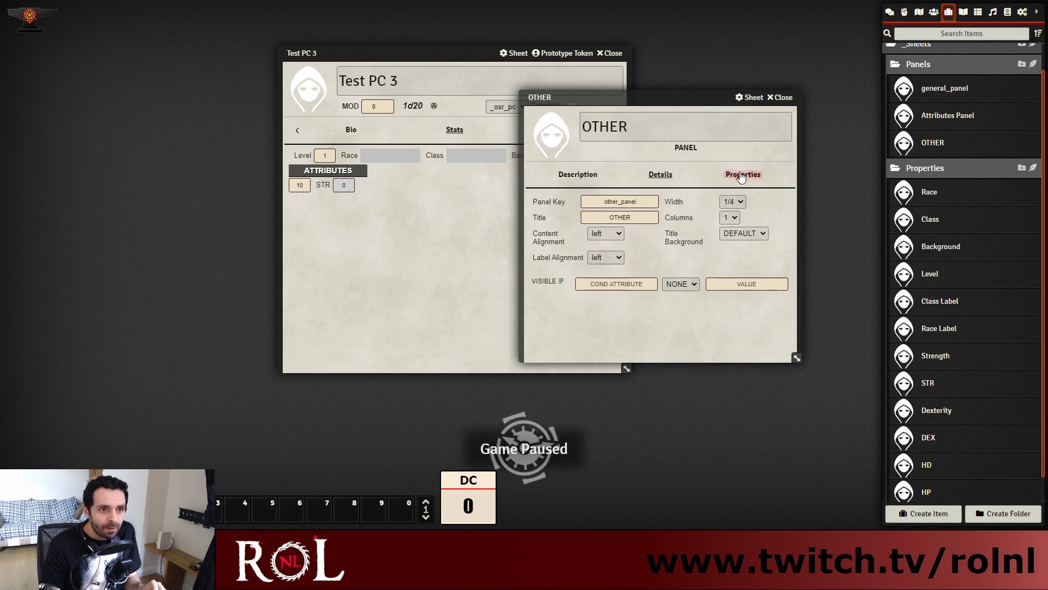
Add the HD and HP properties to the OTHER panel and close the panel
left_click(743, 174)
scroll(929, 437, "down", 1)
left_click_drag(928, 439, 707, 304)
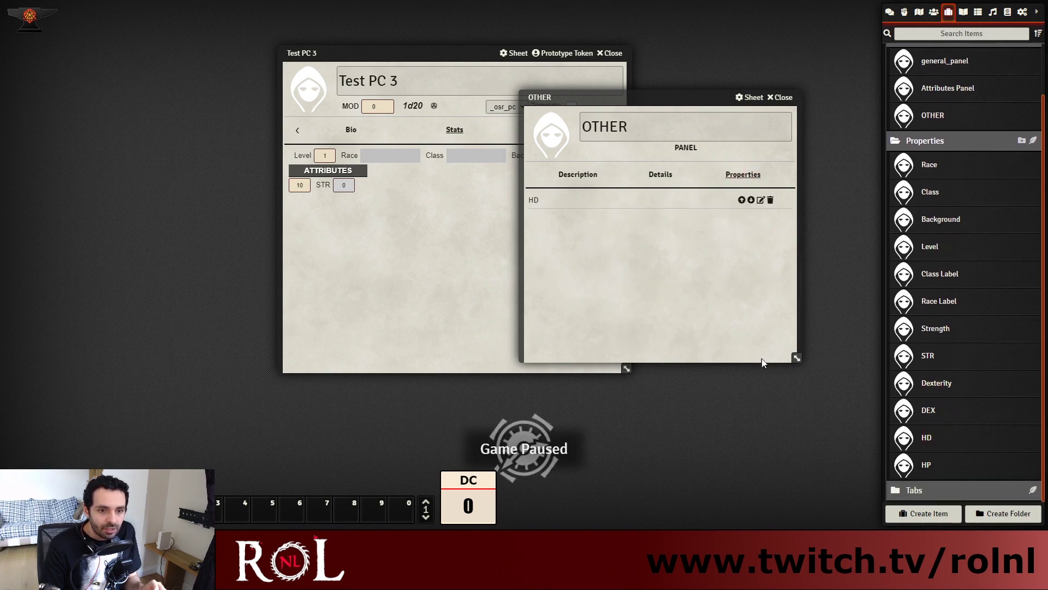
left_click_drag(853, 434, 663, 295)
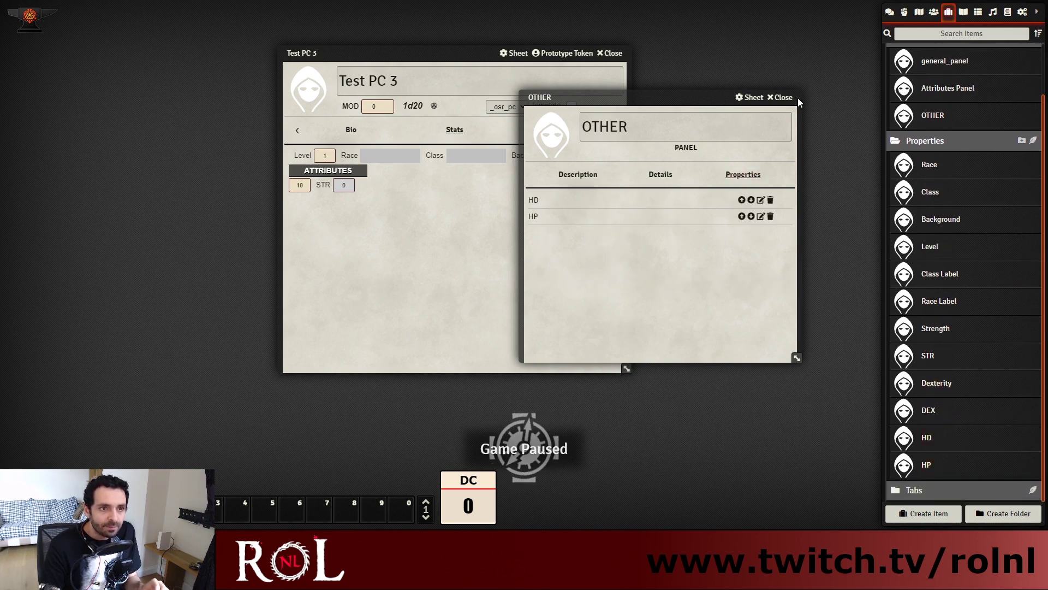
left_click(782, 99)
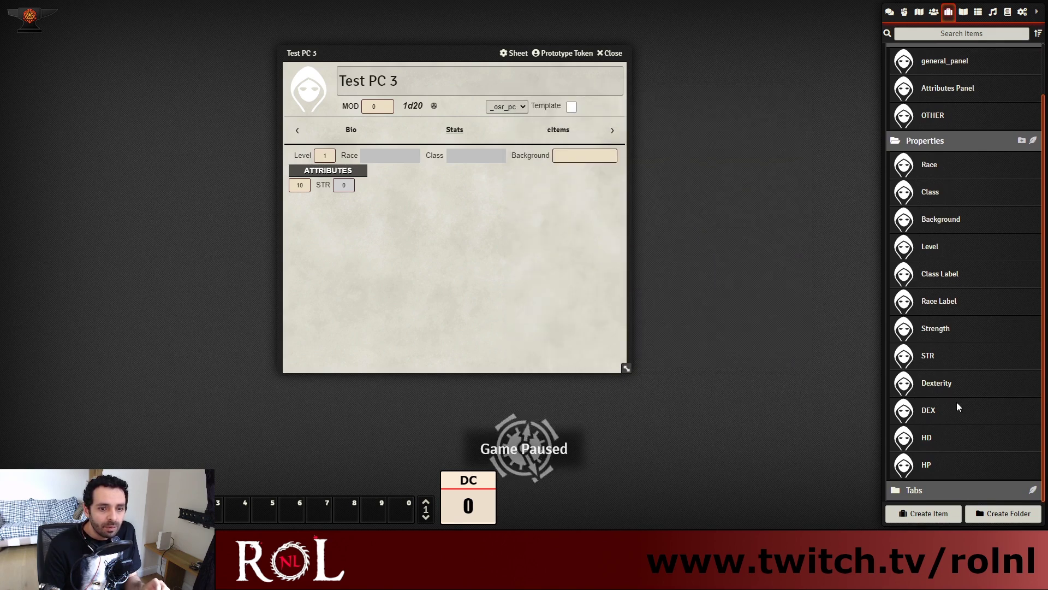
Add the OTHER panel to the panels of the Stats tab item and close the tab item
left_click(938, 489)
scroll(944, 483, "down", 1)
left_click(930, 485)
left_click(606, 214)
left_click_drag(932, 90, 519, 309)
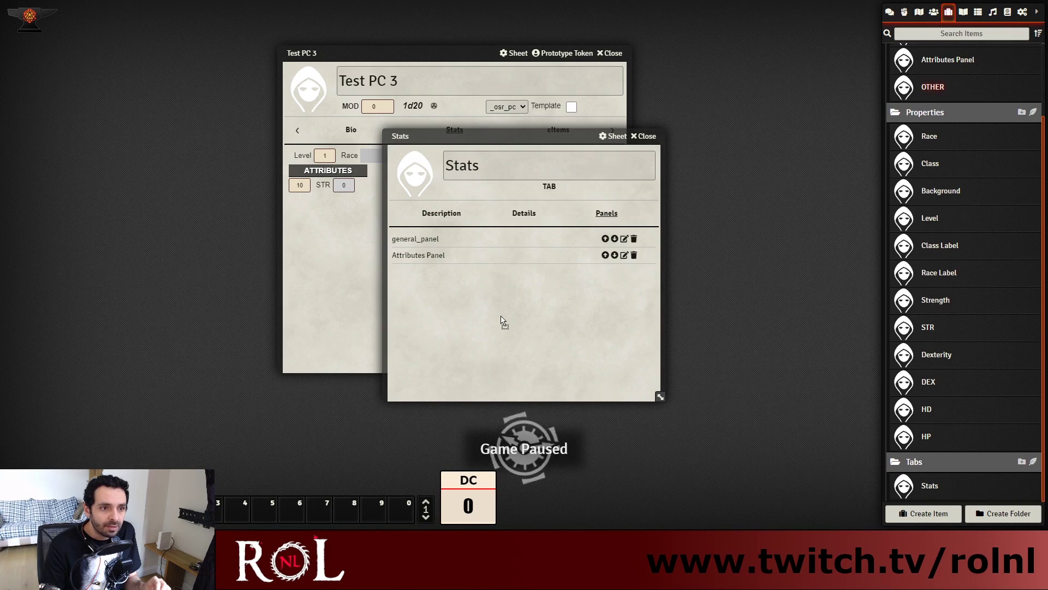
left_click(644, 136)
Add the Dexterity and DEX properties to the Attributes Panel and close the panel
left_click(971, 64)
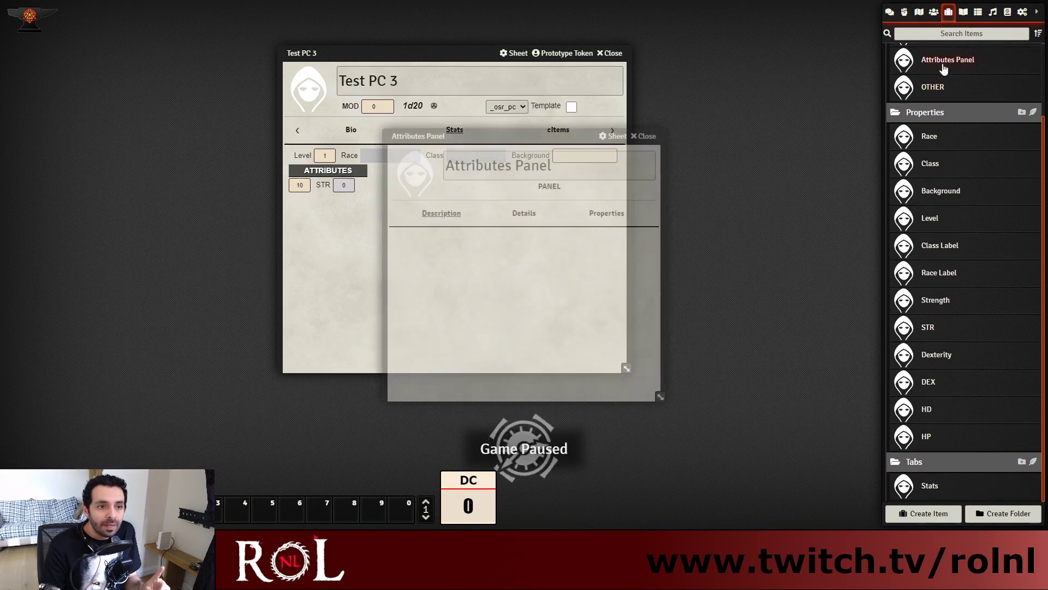
left_click(616, 215)
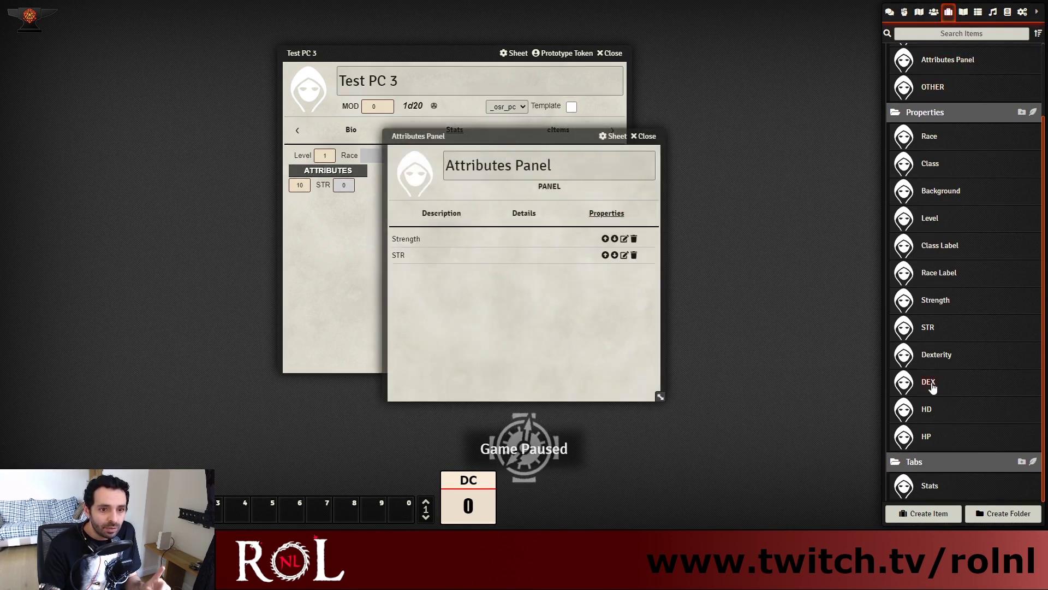
left_click_drag(934, 360, 499, 322)
left_click_drag(944, 382, 565, 322)
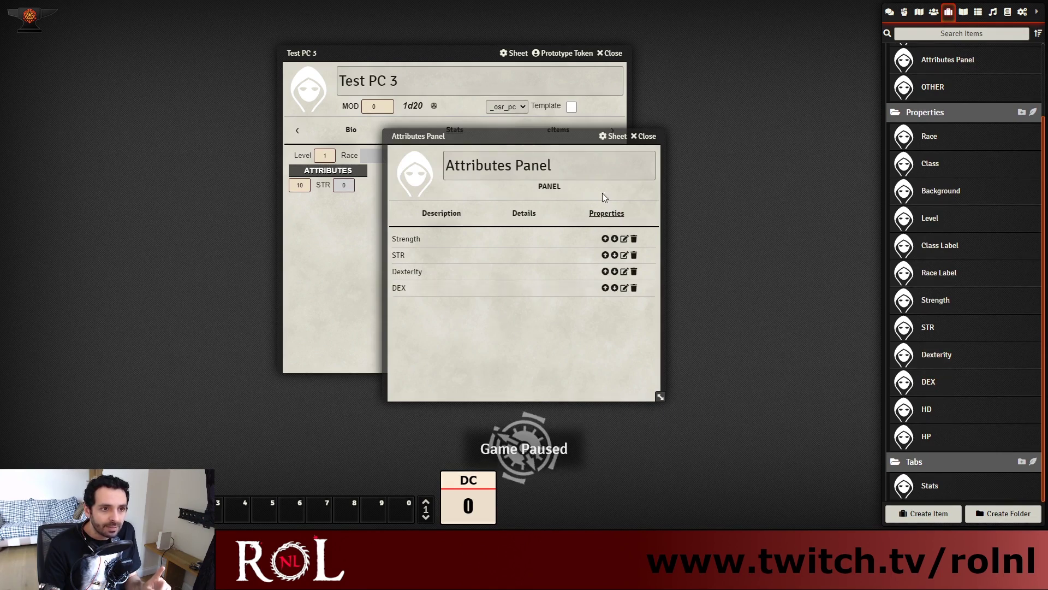
left_click(644, 136)
Close Test PC 3, rebuild the sheet of the _osr_pc template actor and reload the world
left_click(934, 12)
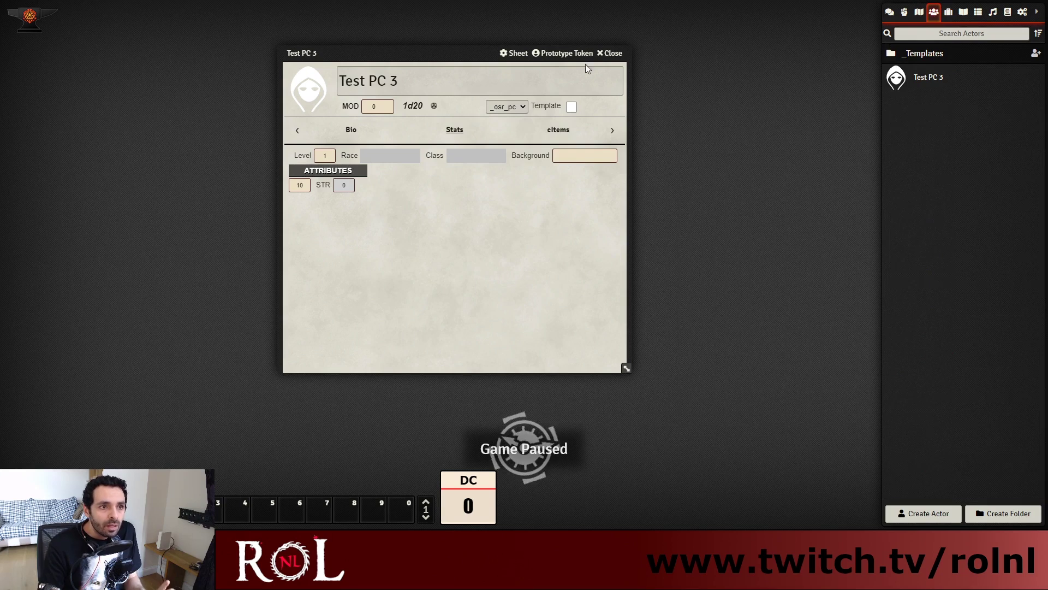
left_click(611, 53)
left_click(928, 55)
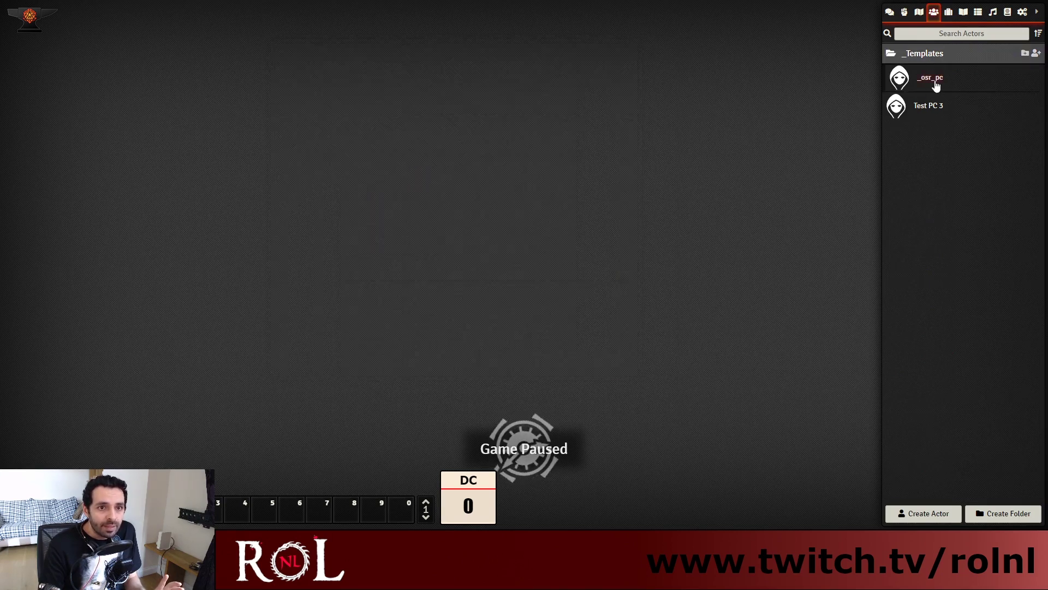
left_click(933, 79)
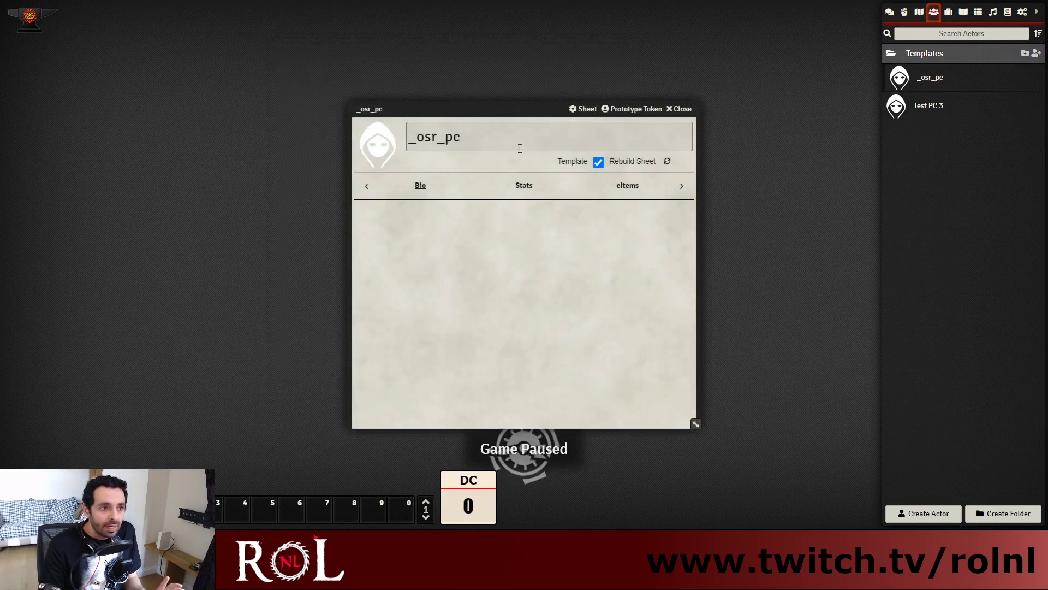
left_click(668, 164)
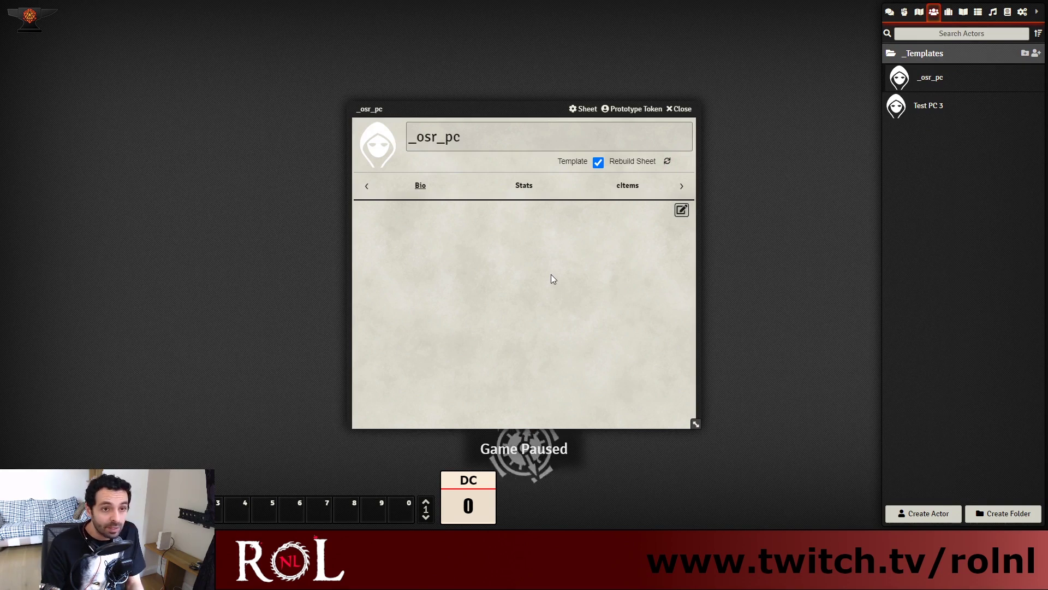
key("F5")
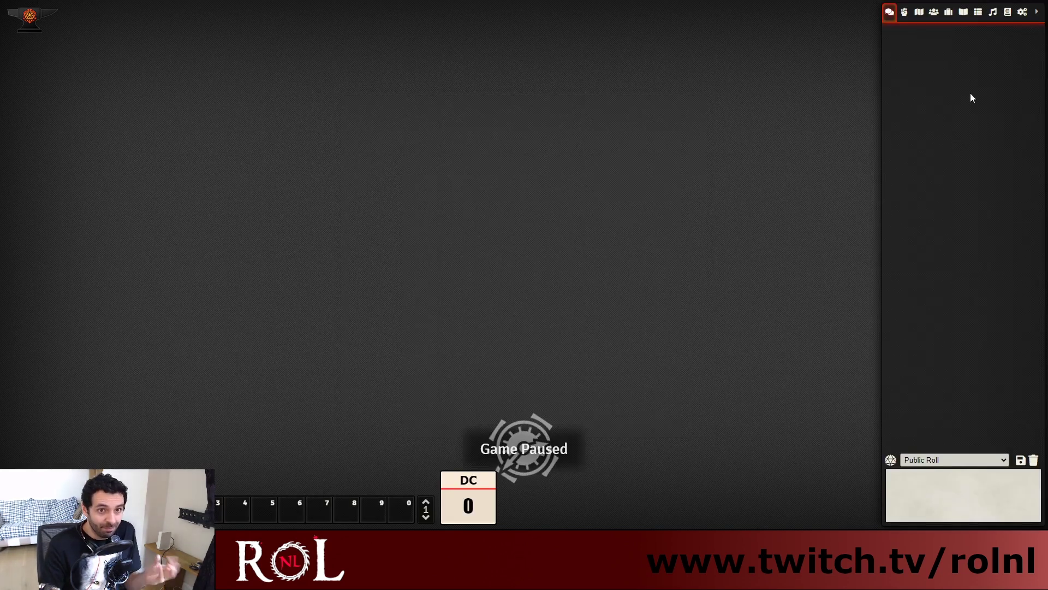
Delete the Test PC 3 actor and create a new actor in its place
left_click(934, 11)
right_click(929, 78)
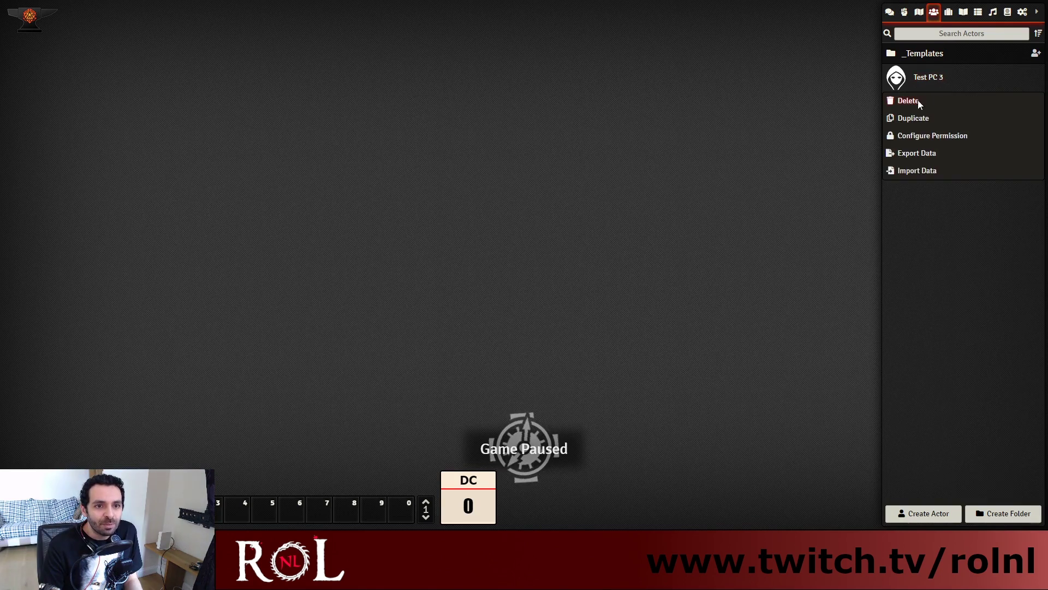
left_click(908, 101)
left_click(696, 121)
left_click(895, 506)
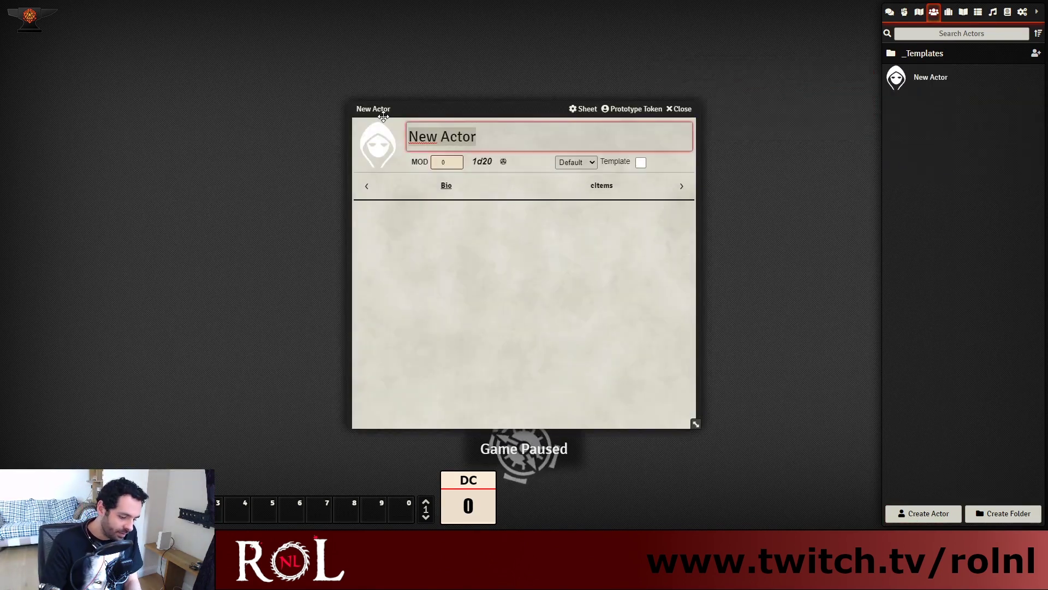
Name the new actor Test PC 4, apply the _osr_pc template and display its Stats tab with the sheet moved aside
type("Test PC 4")
key("Return")
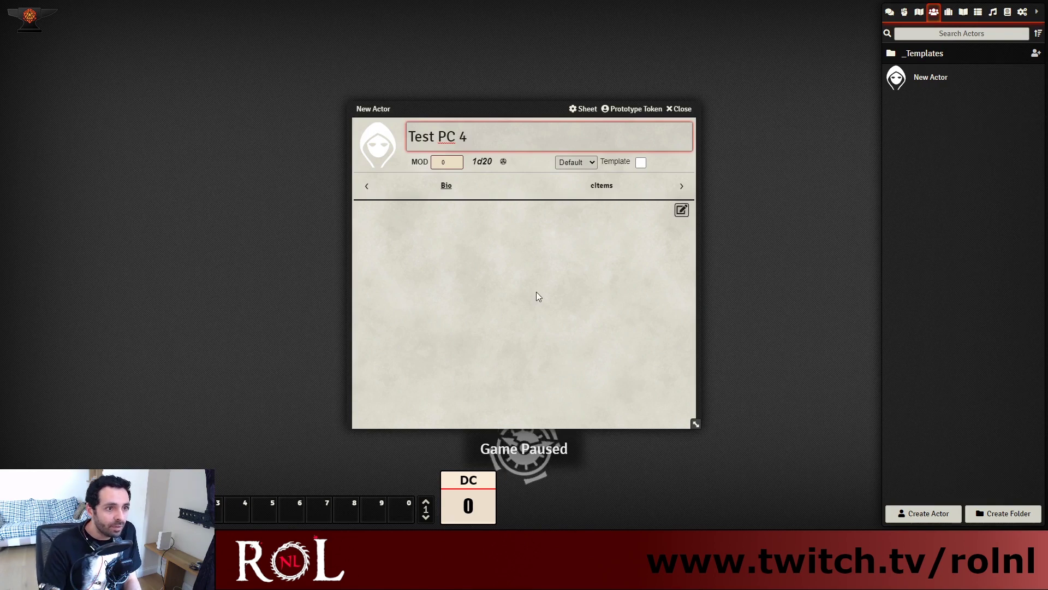
left_click(584, 179)
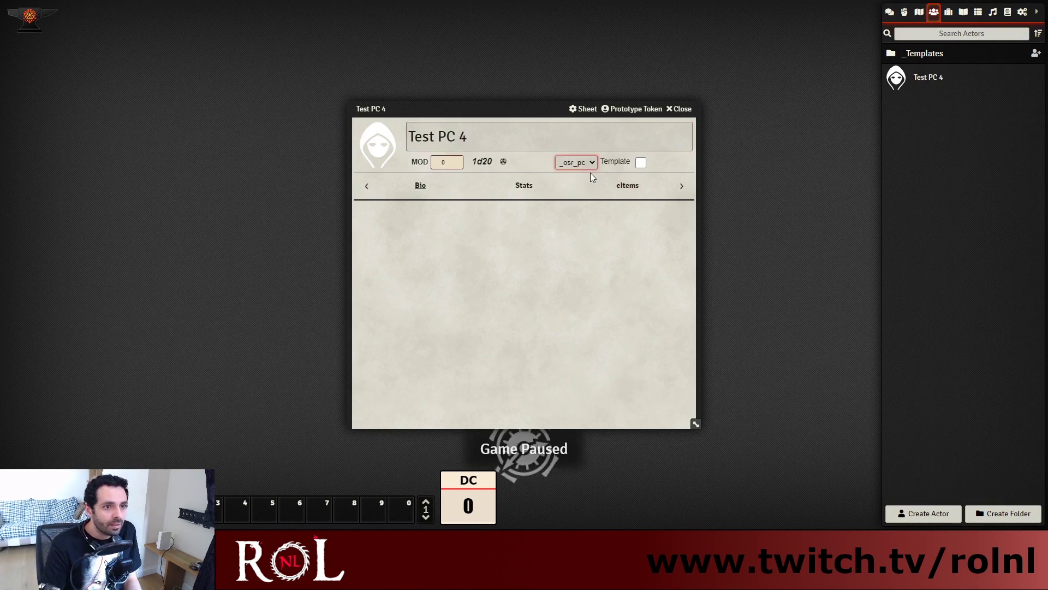
left_click(525, 185)
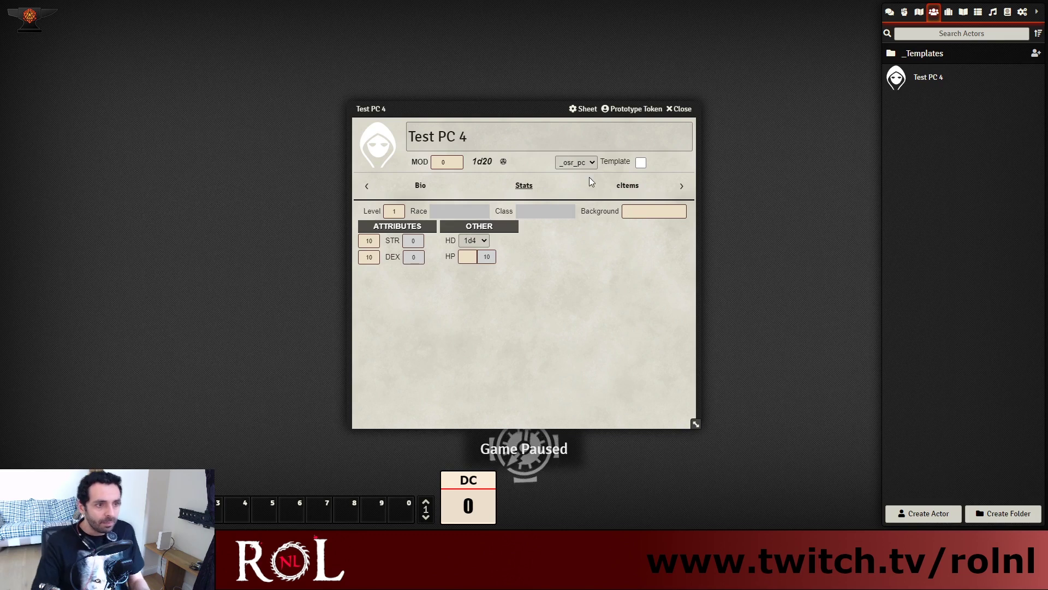
left_click_drag(544, 109, 329, 62)
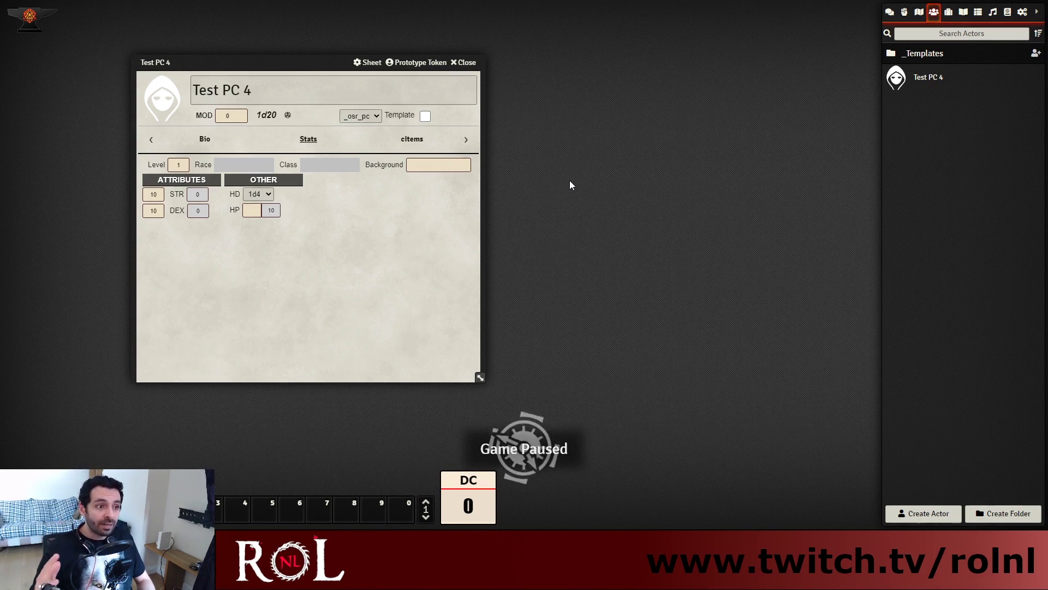
Open the Human cItem from the Races folder beside the character sheet and display its mods
left_click(951, 12)
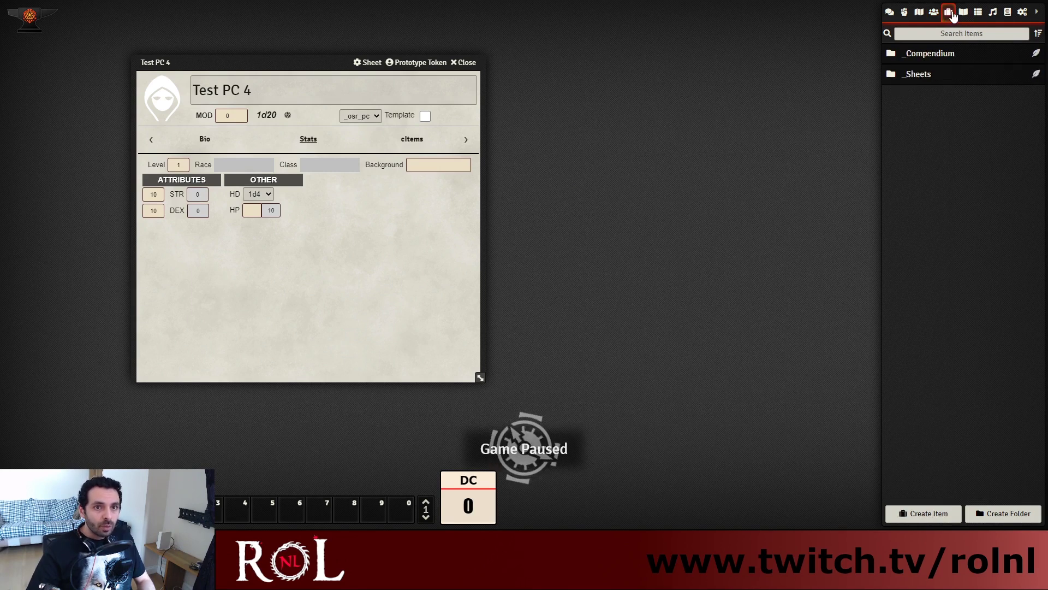
left_click(928, 74)
left_click(937, 55)
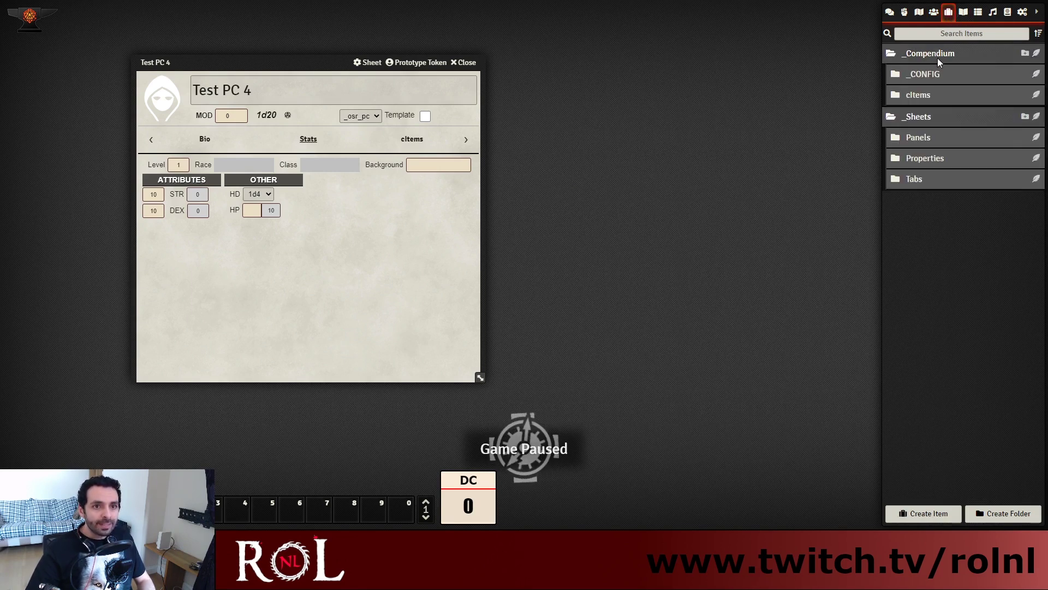
left_click(933, 93)
left_click(923, 143)
left_click(943, 164)
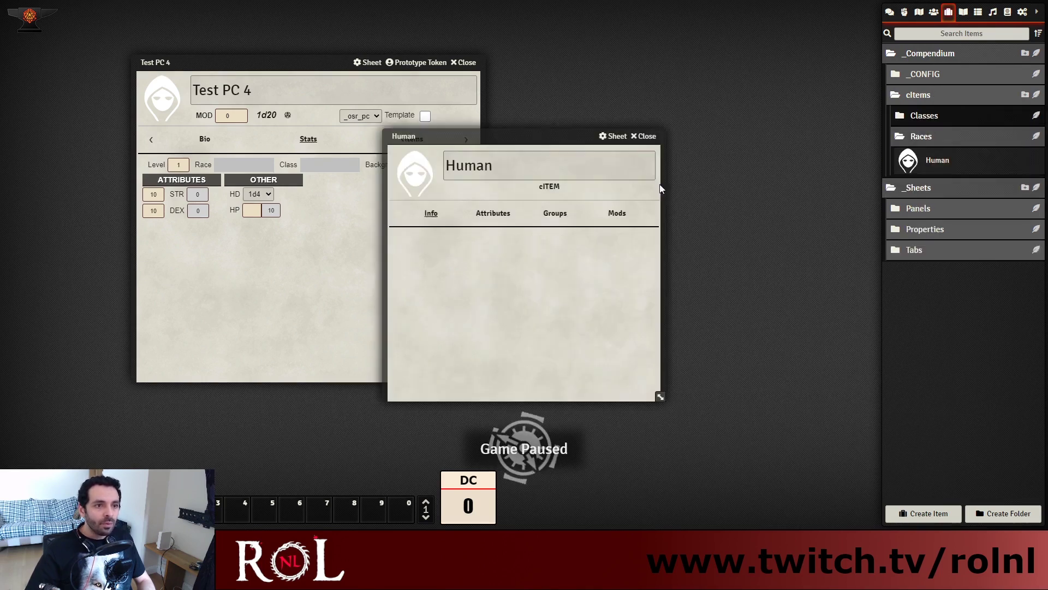
left_click_drag(529, 139, 665, 88)
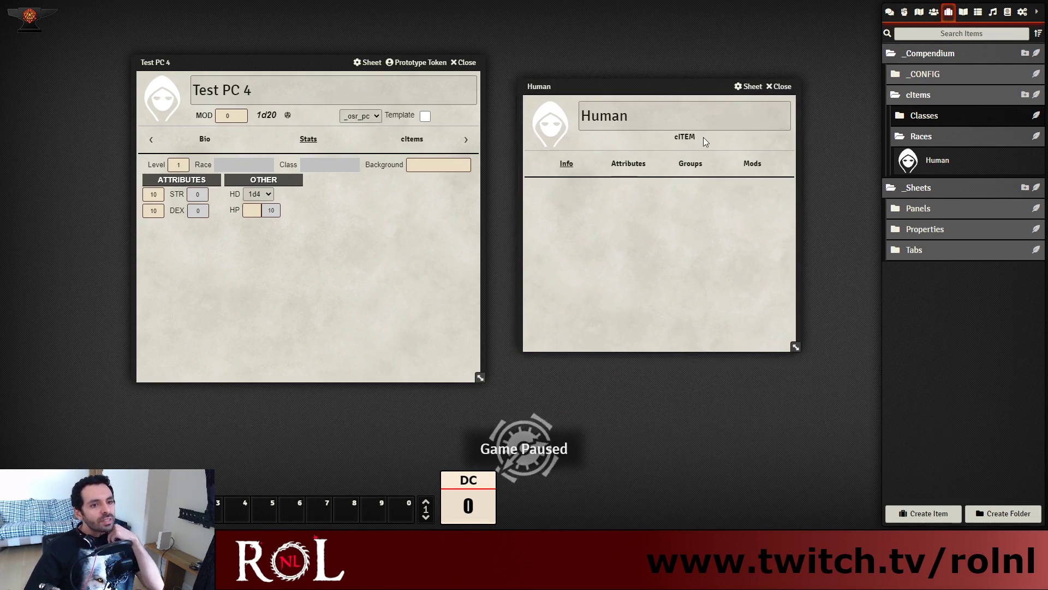
mouse_move(740, 201)
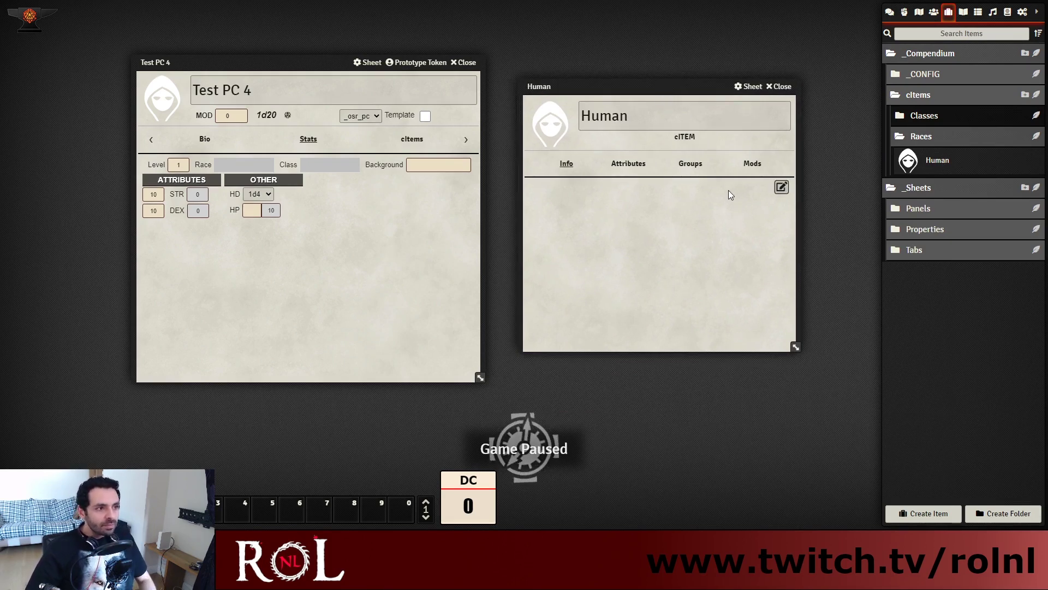
mouse_move(715, 214)
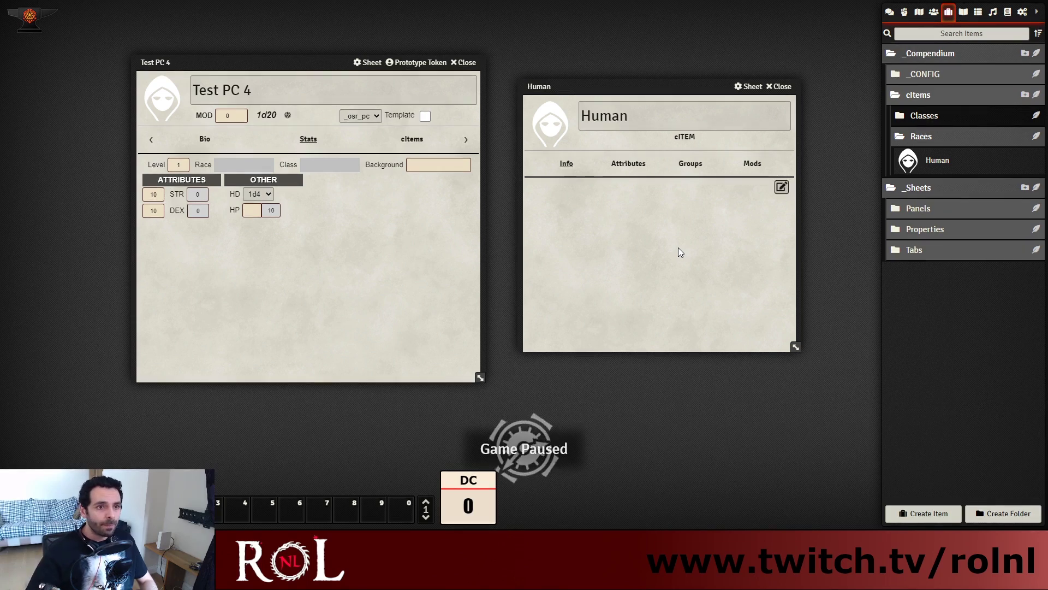
left_click(753, 165)
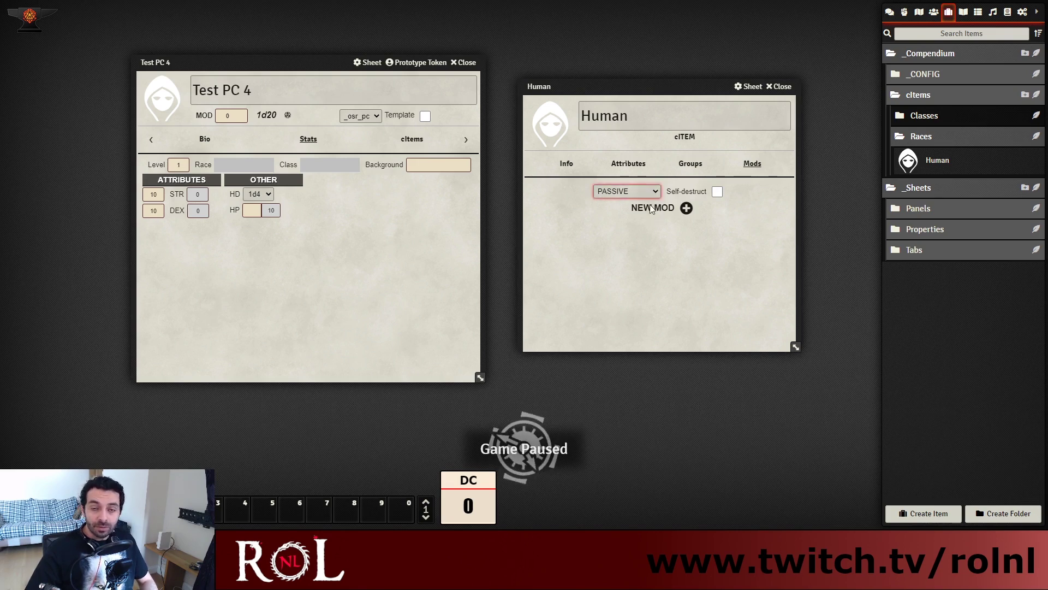
Try the ACTIVATION and CONSUMABLE types on the Human cItem and return it to PASSIVE
left_click(712, 284)
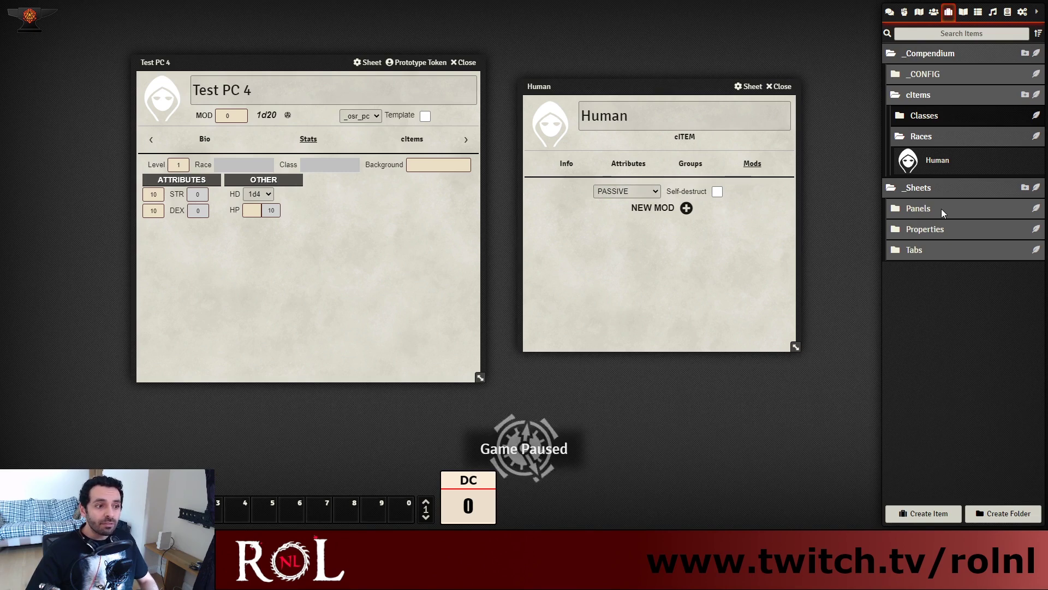
left_click(635, 188)
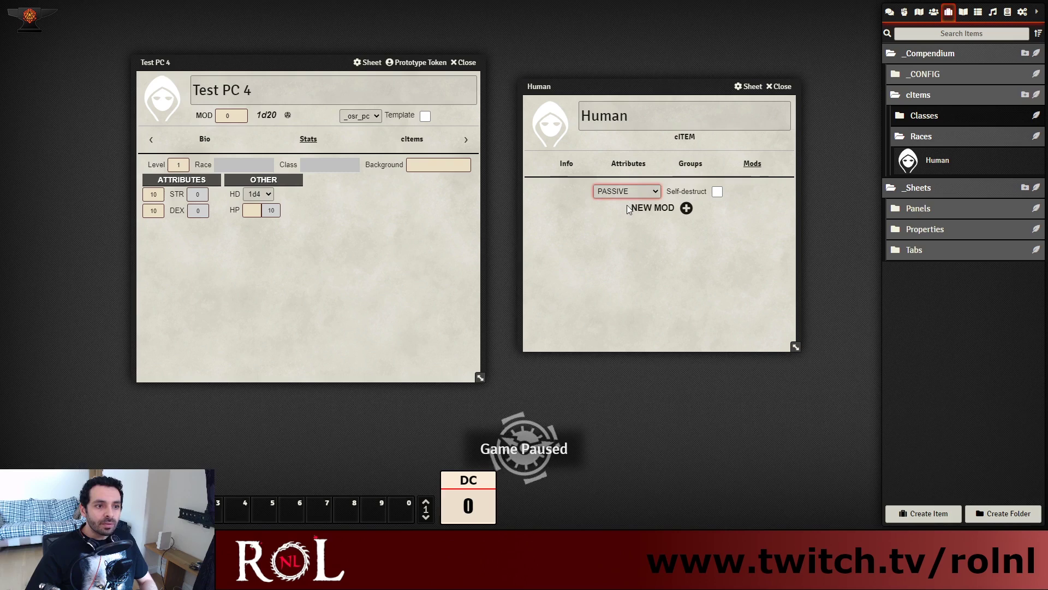
left_click(632, 209)
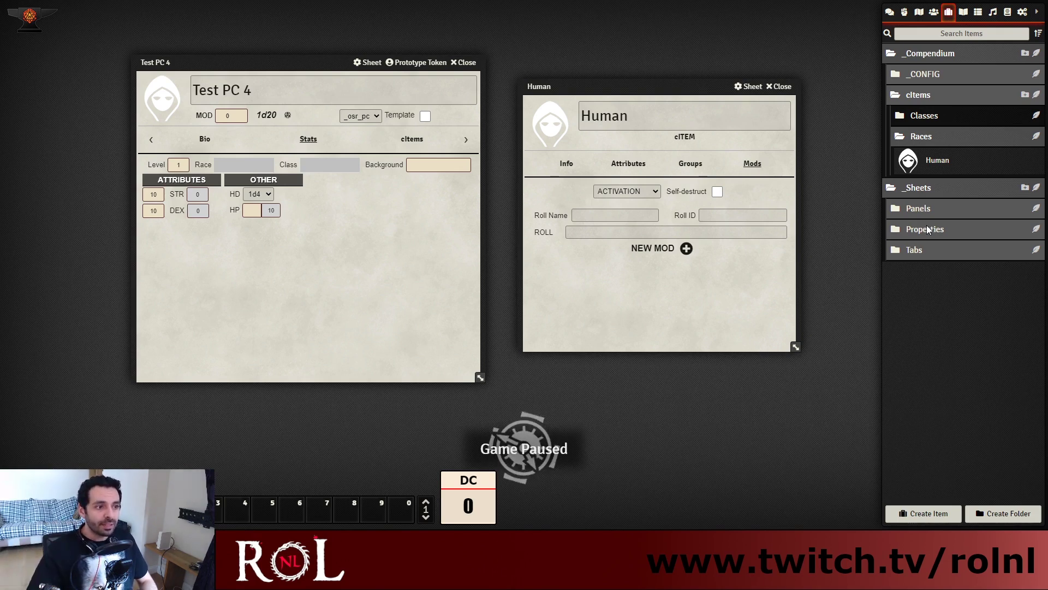
key("Tab")
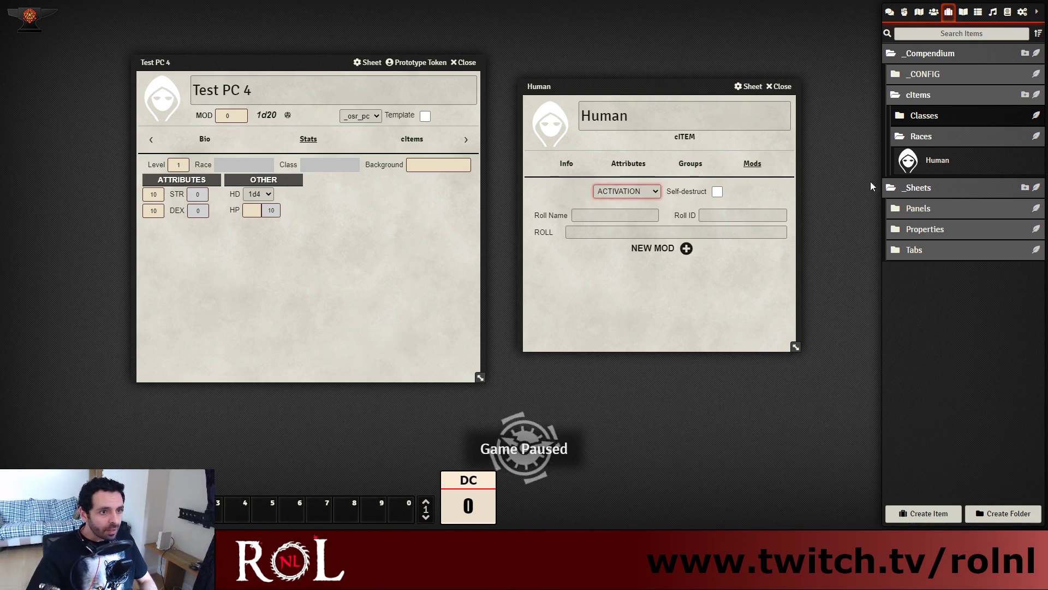
key("Down")
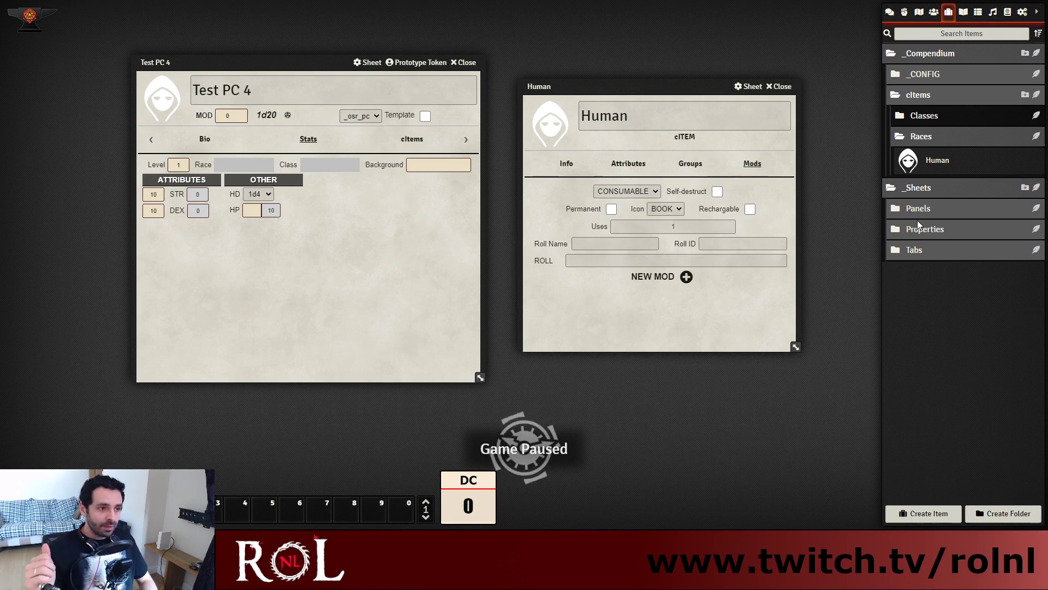
key("Tab")
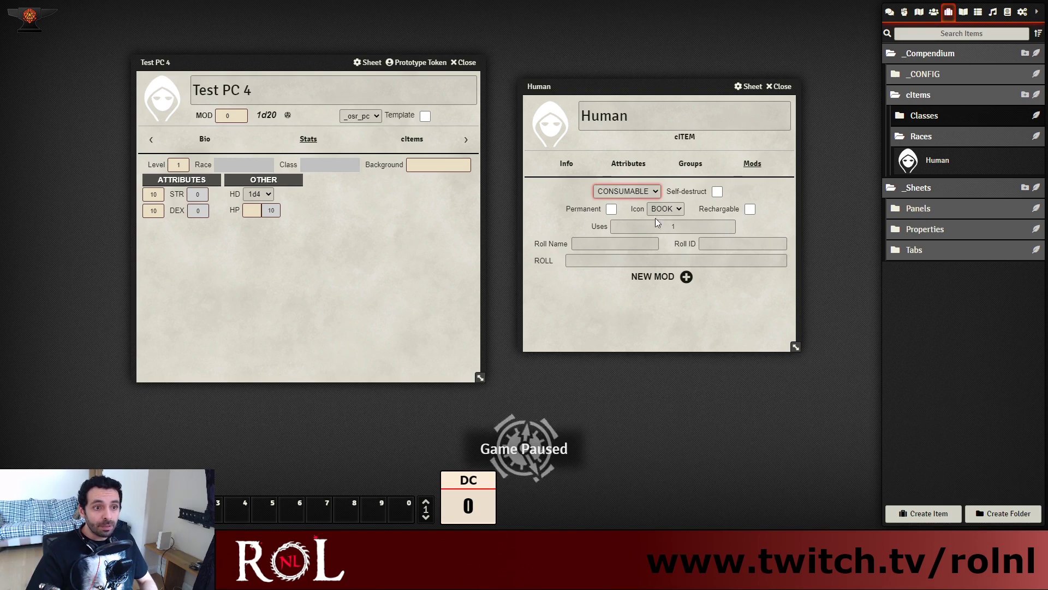
left_click(679, 226)
type("1")
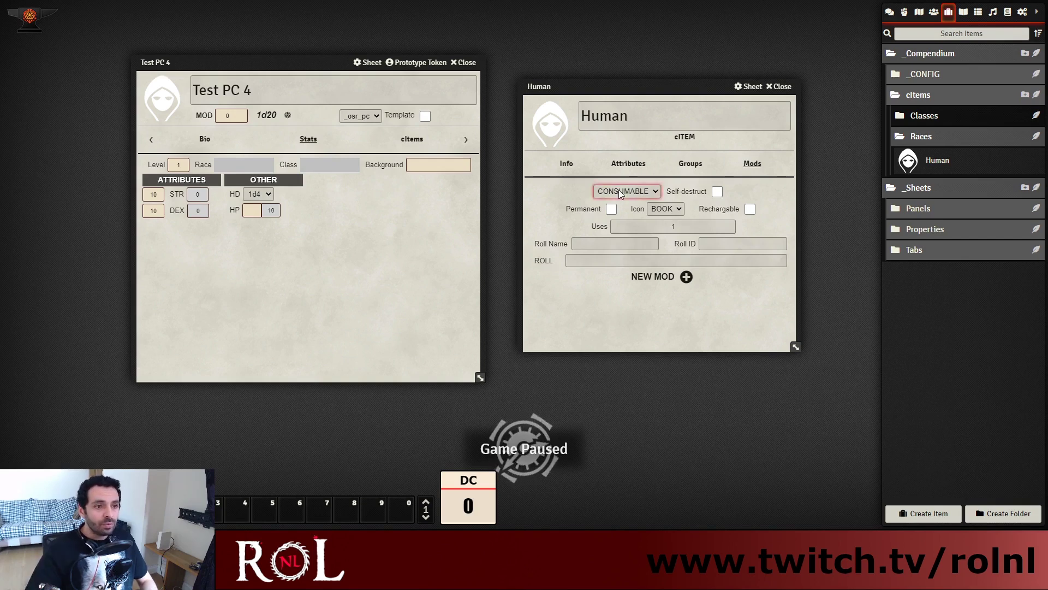
left_click(628, 201)
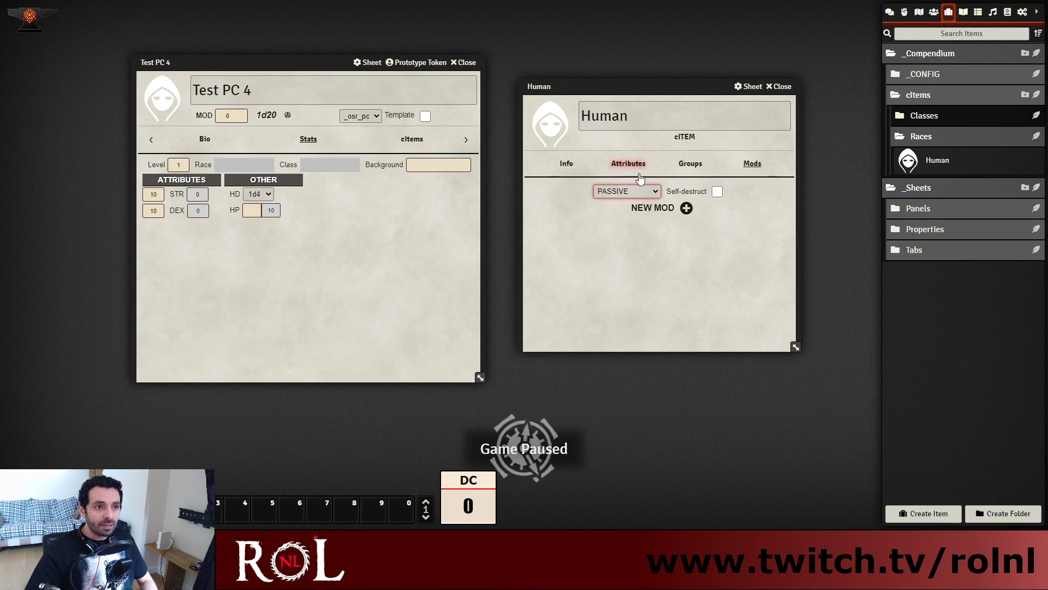
Add a new mod named +1 Strength to the Human cItem, keeping its type as ADD
left_click_drag(653, 88, 672, 74)
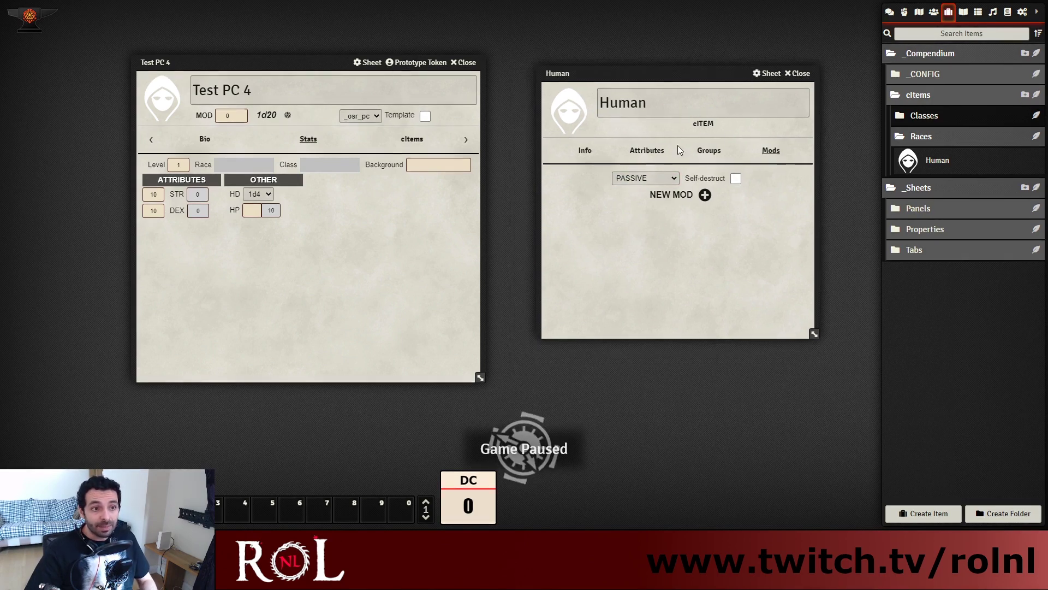
left_click(705, 195)
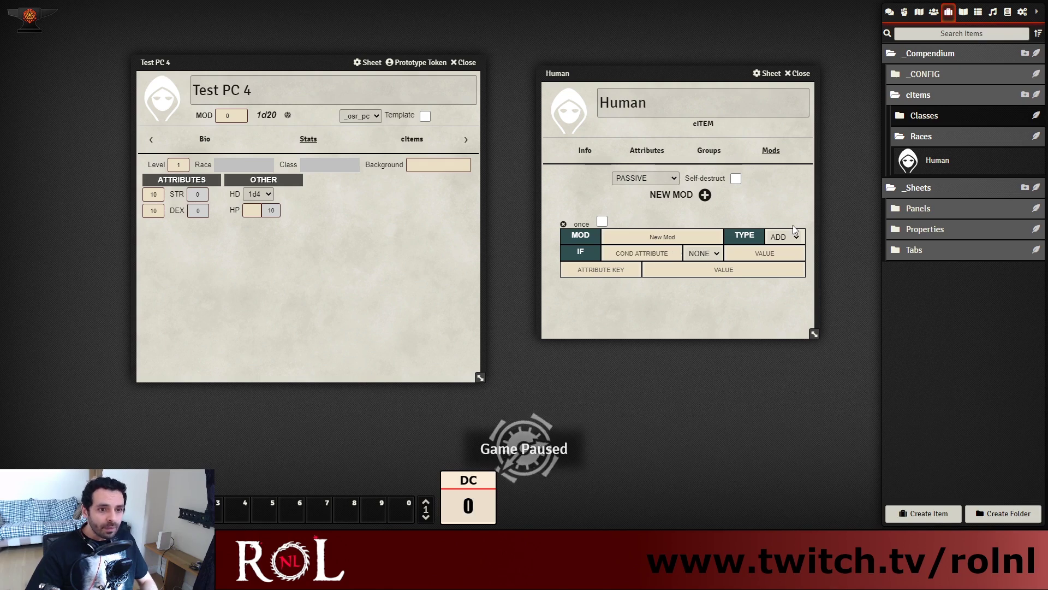
left_click(617, 236)
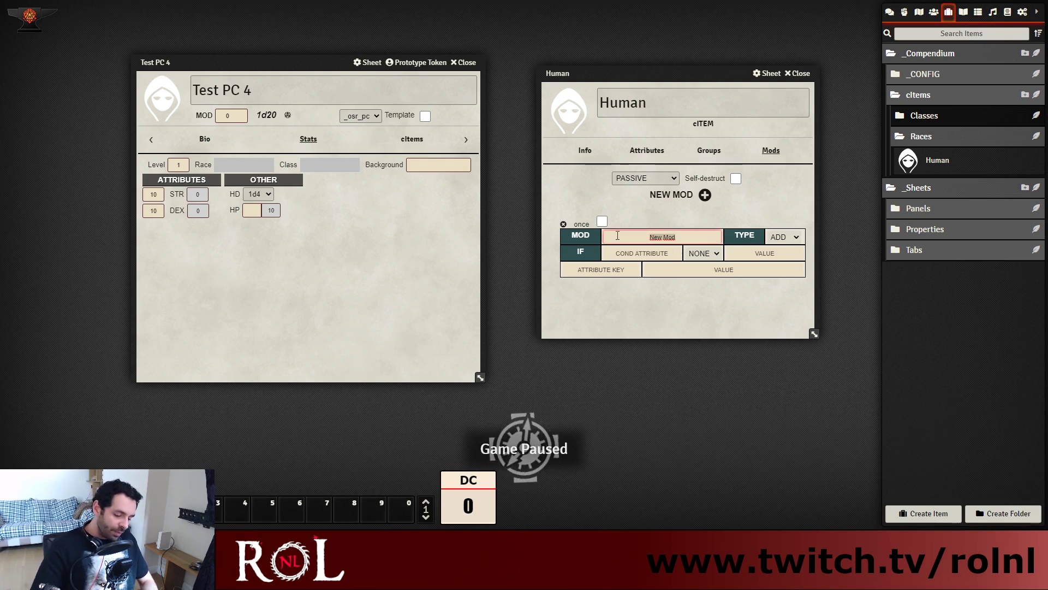
key("BackSpace")
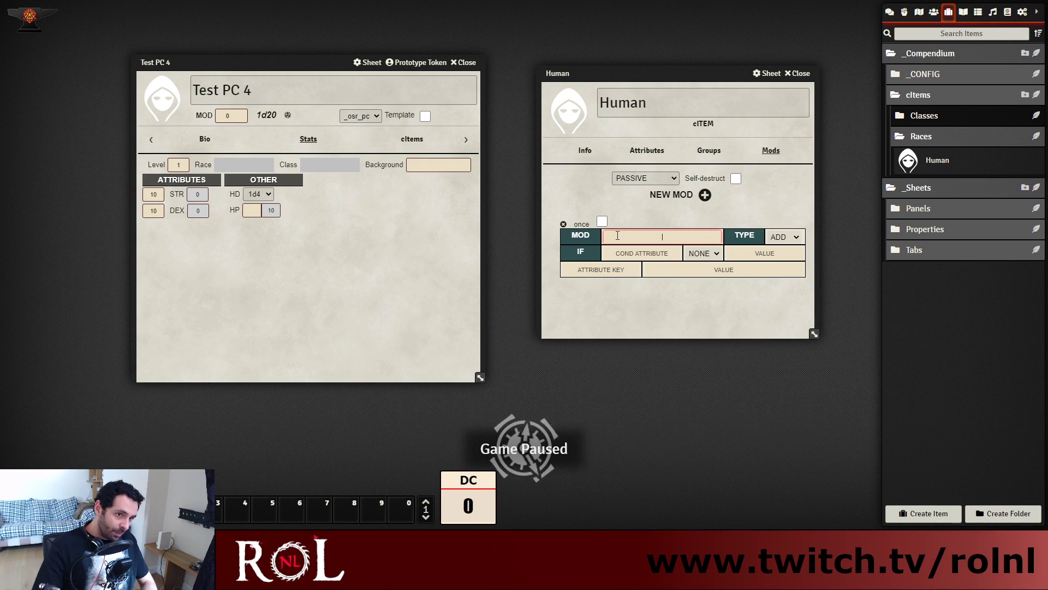
type("+1 Strength")
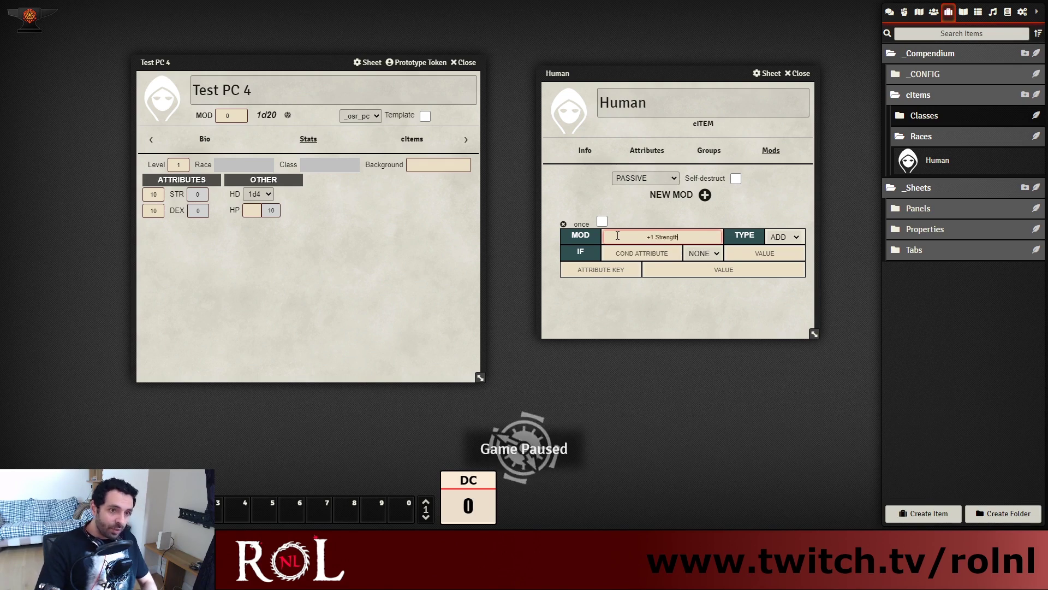
left_click(720, 302)
left_click(799, 237)
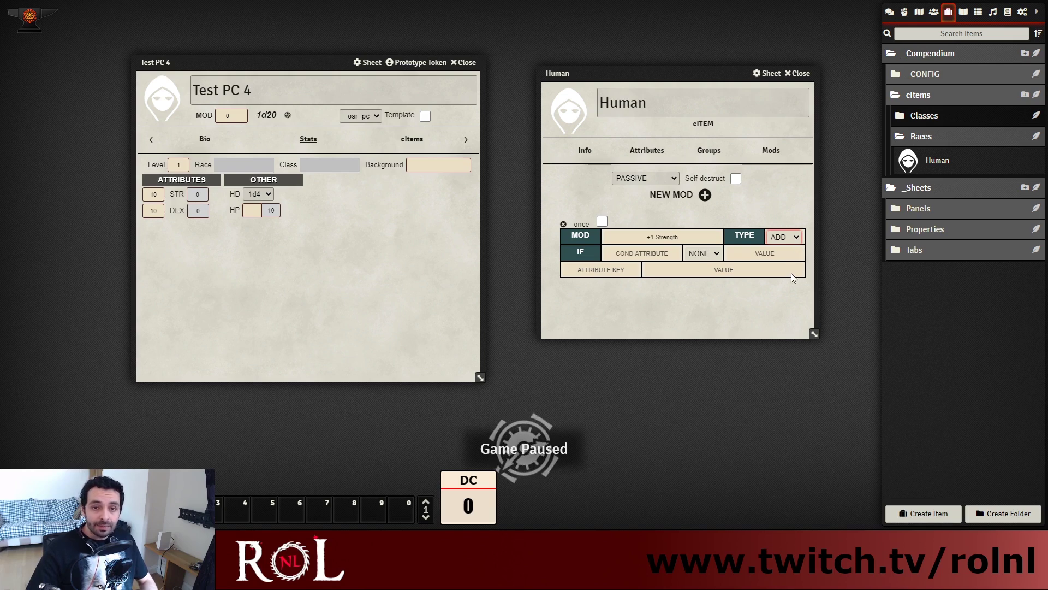
left_click(762, 292)
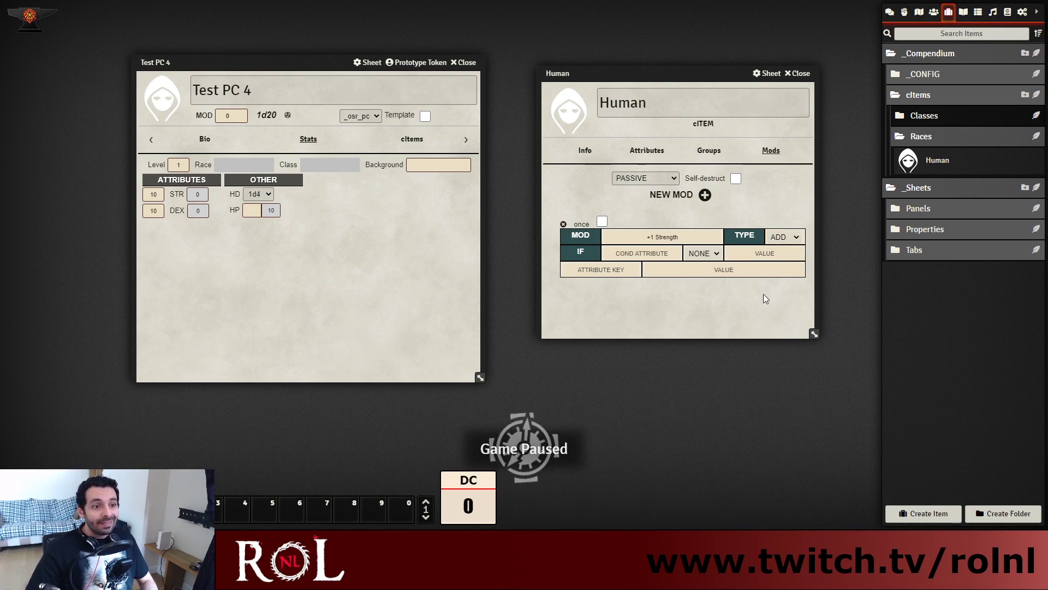
left_click(698, 241)
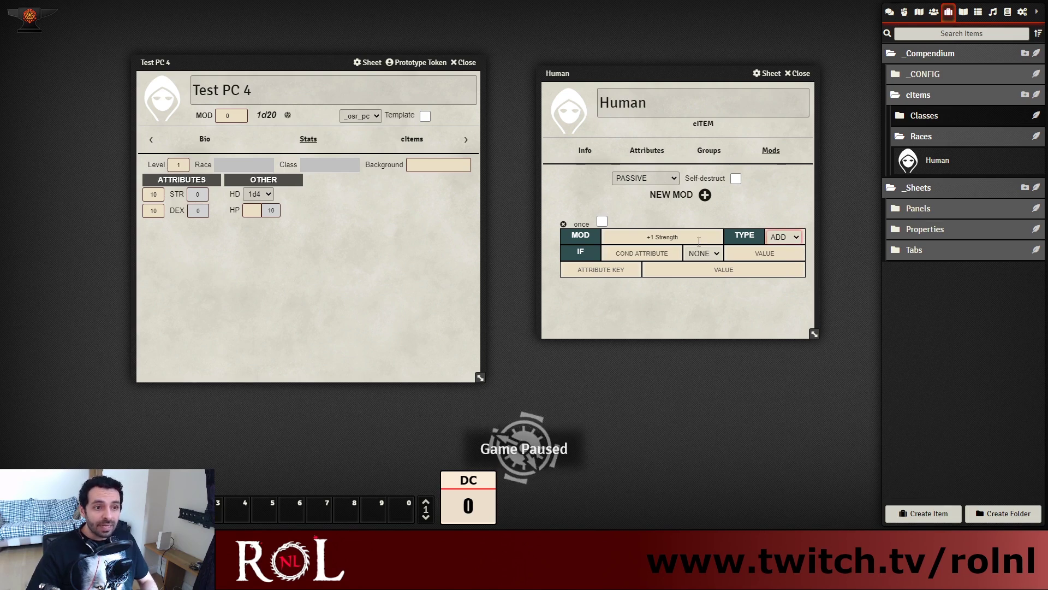
Set the +1 Strength mod's attribute key to strength and its value to 1
left_click(625, 271)
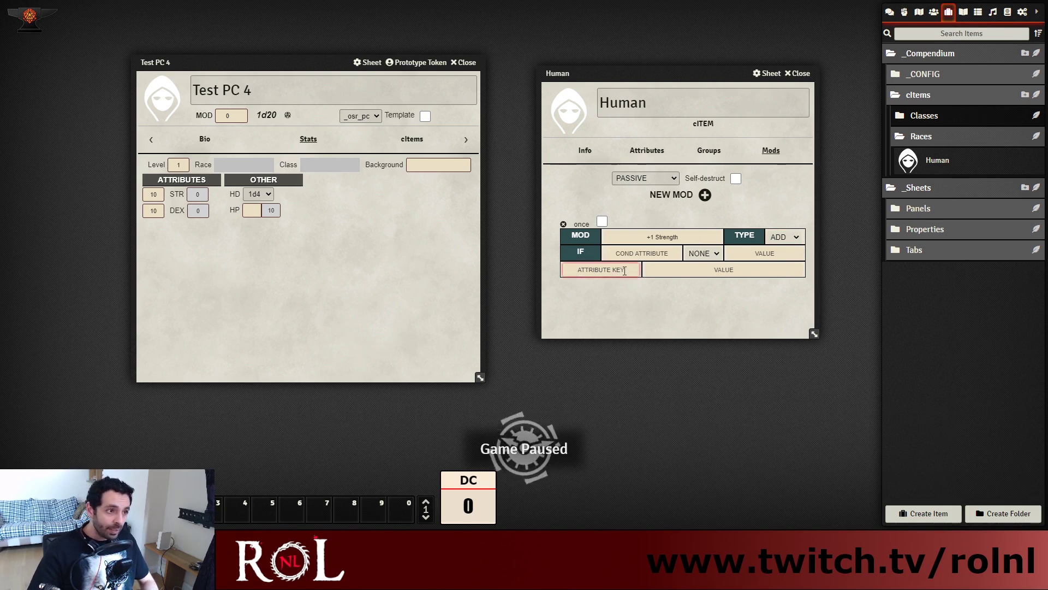
type("strength")
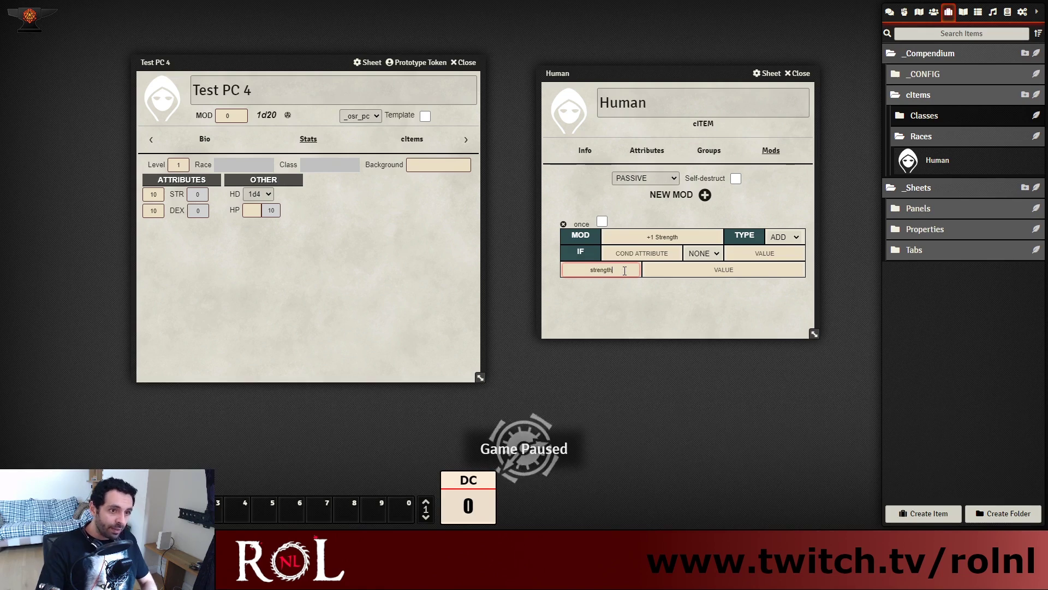
key("Tab")
type("1")
left_click(744, 304)
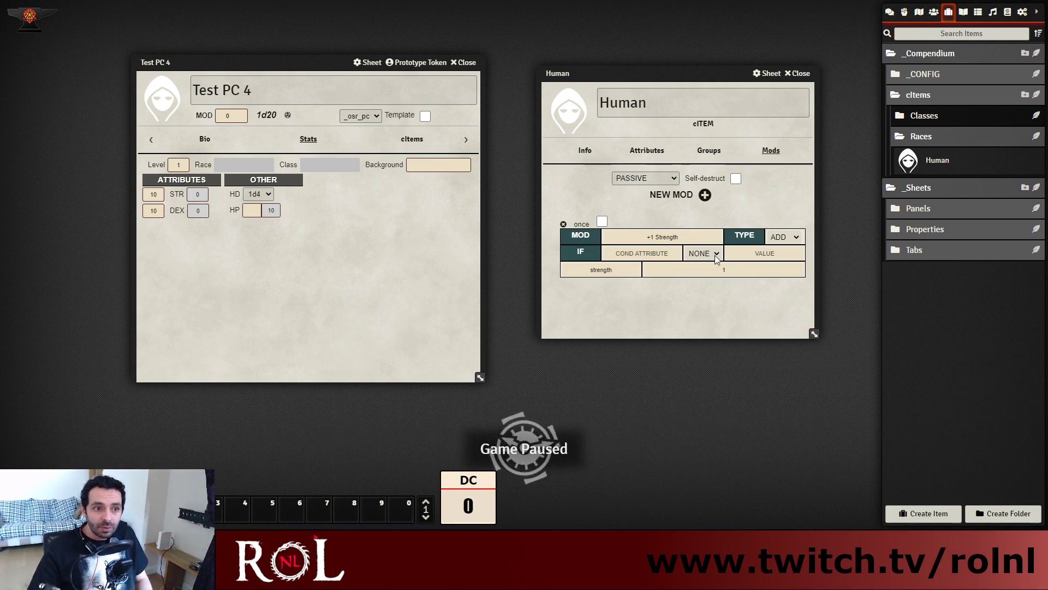
left_click(649, 254)
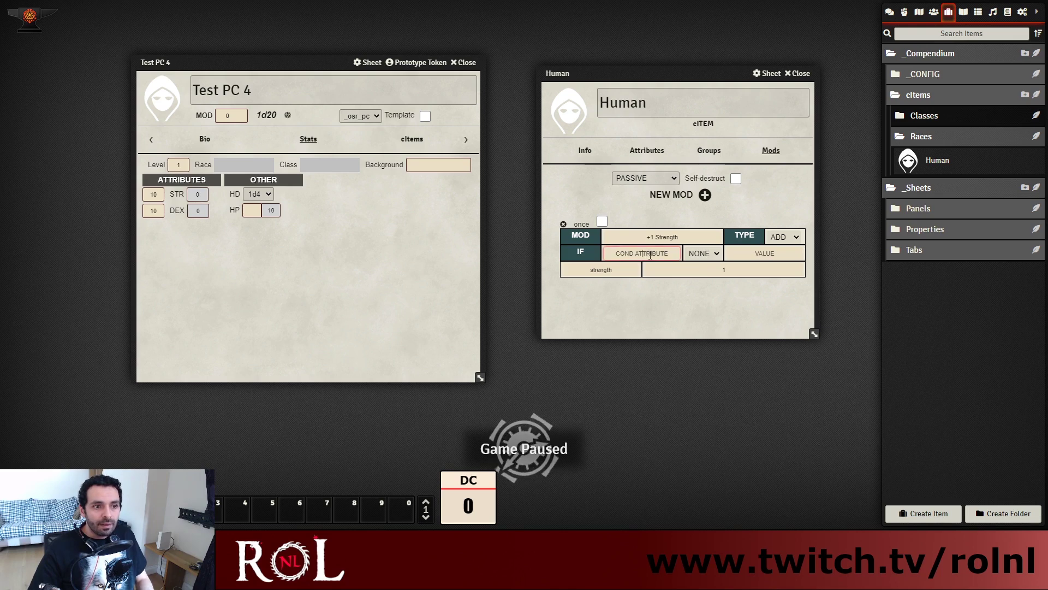
left_click(715, 255)
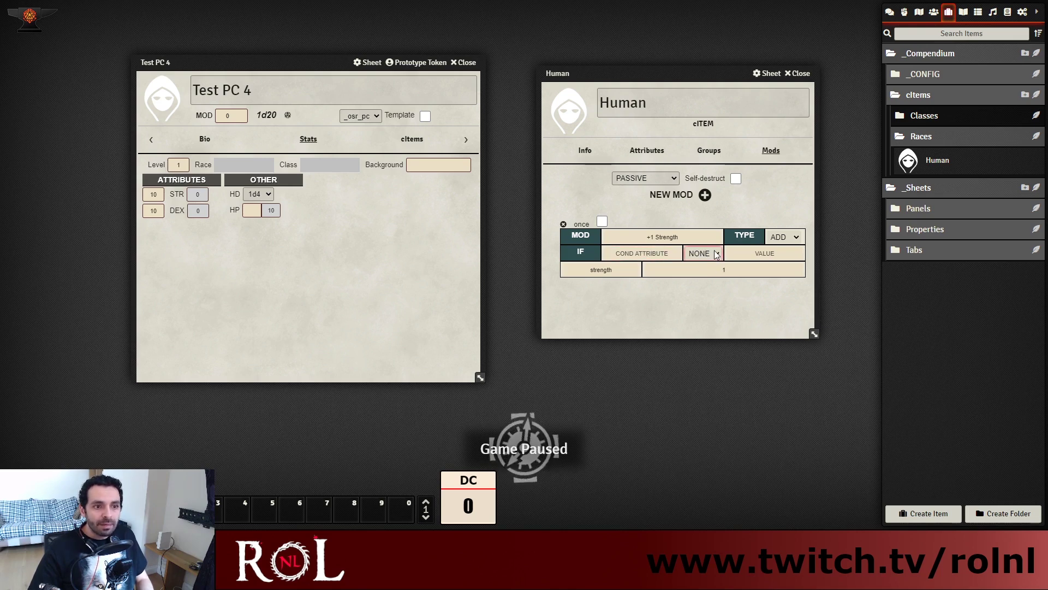
left_click(772, 306)
left_click(763, 255)
left_click(753, 313)
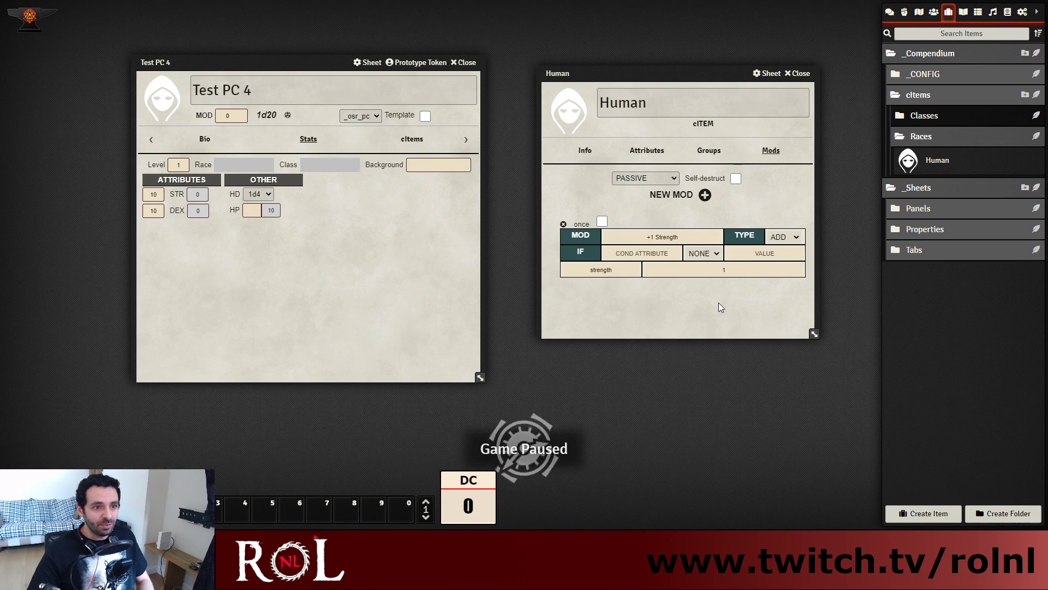
Close the Human cItem and add it to the Test PC 4 character sheet
left_click(800, 75)
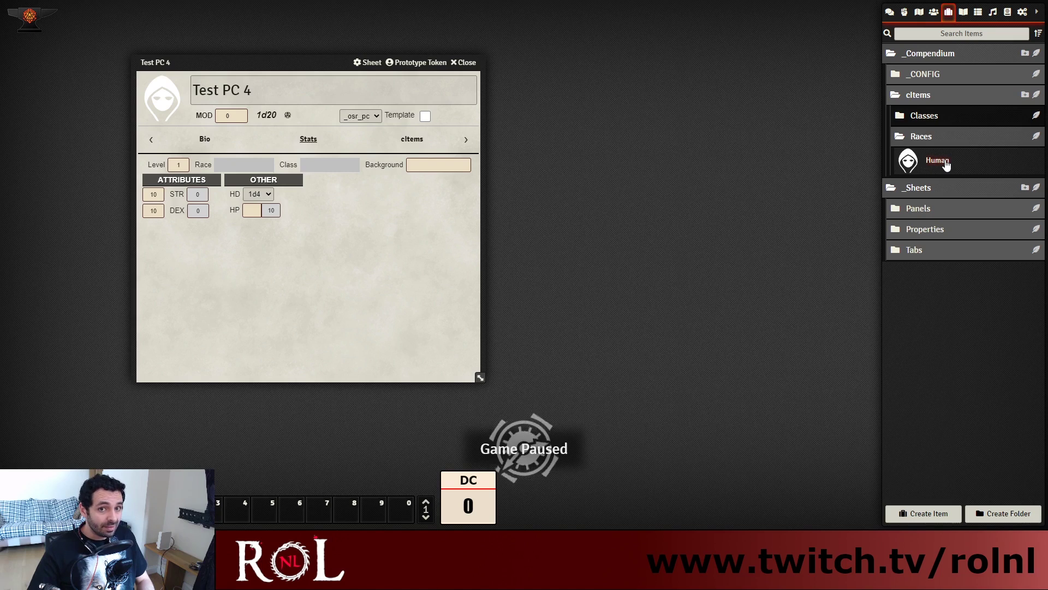
left_click_drag(946, 164, 289, 248)
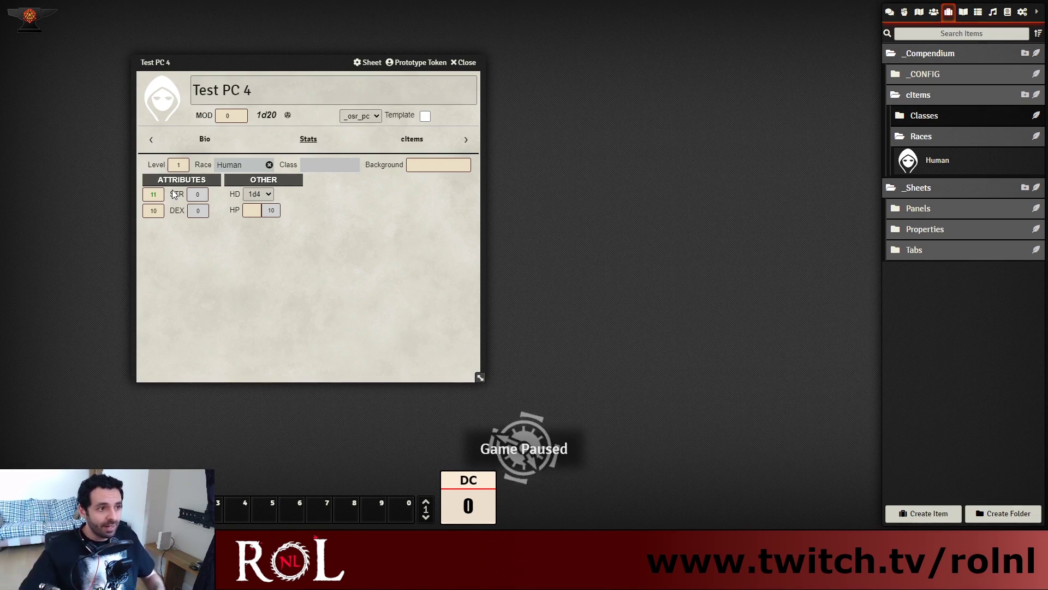
Open the Fighter class cItem and add a new mod to it with the type SET
left_click(937, 116)
left_click(942, 141)
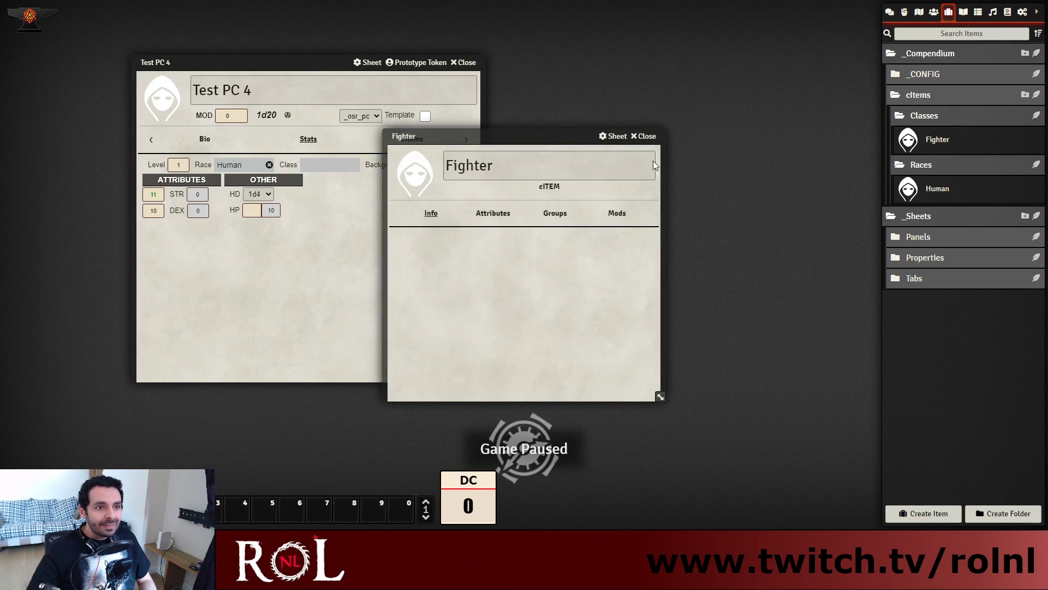
left_click_drag(524, 136, 679, 94)
left_click(727, 195)
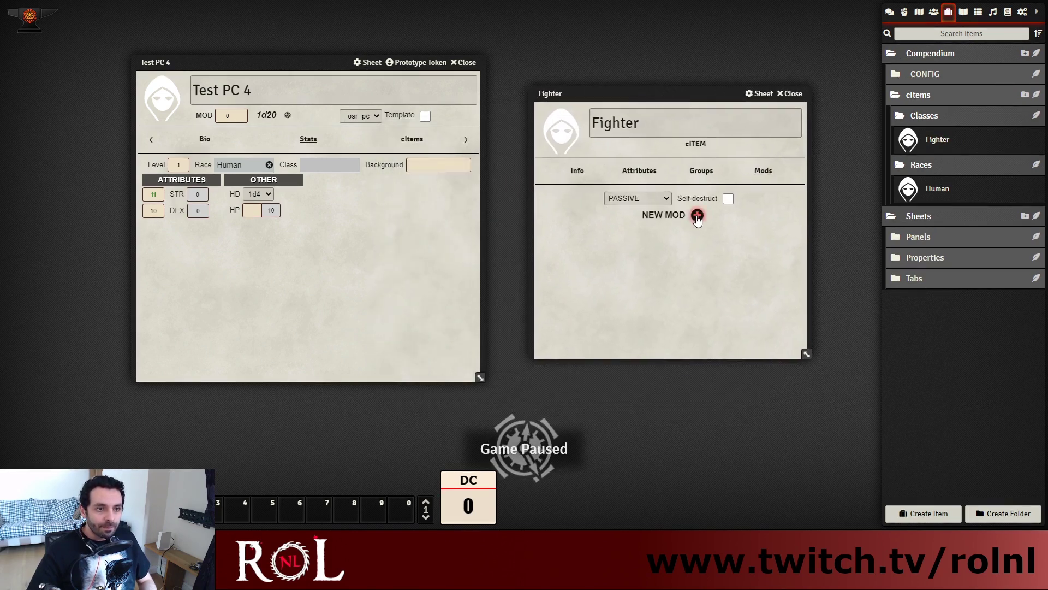
left_click(697, 216)
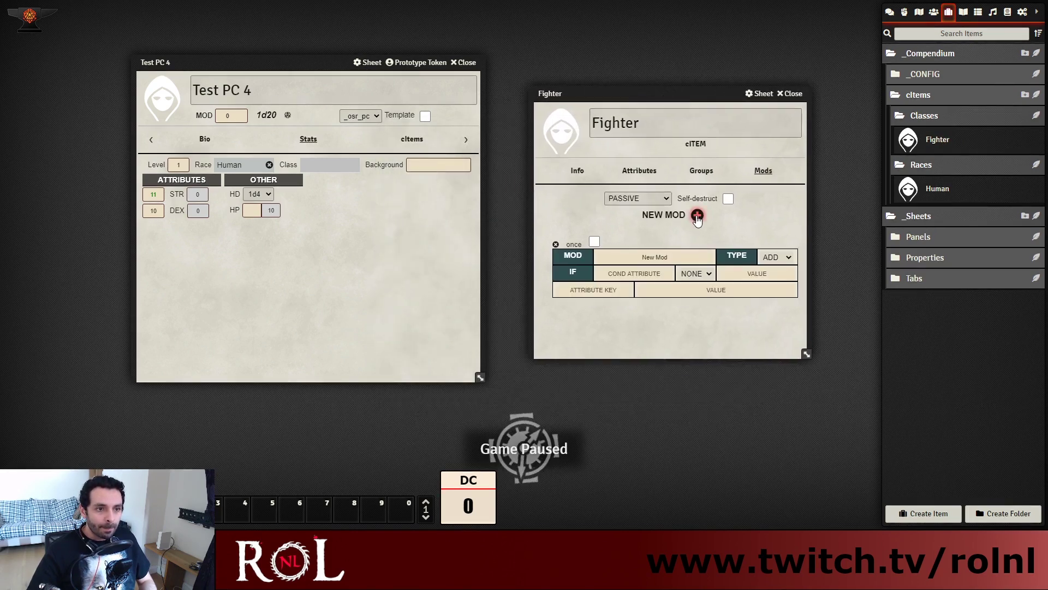
left_click(777, 280)
Name the new Fighter mod Hit Die, checking the cItem's Hit Die attribute for reference
left_click(632, 251)
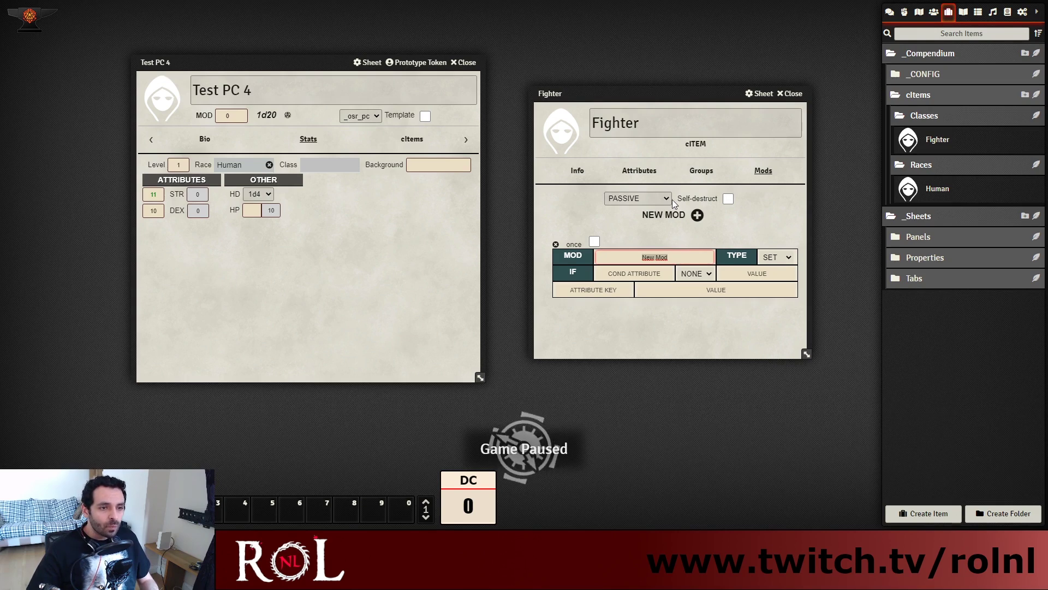
left_click(654, 172)
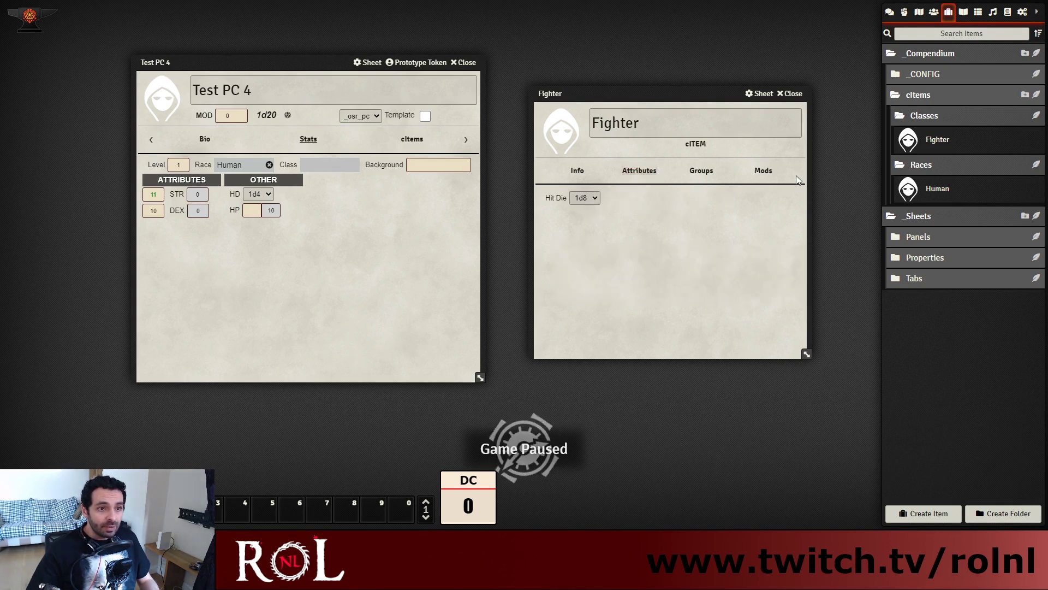
left_click(763, 171)
type("Hit di")
key("BackSpace")
key("BackSpace")
key("BackSpace")
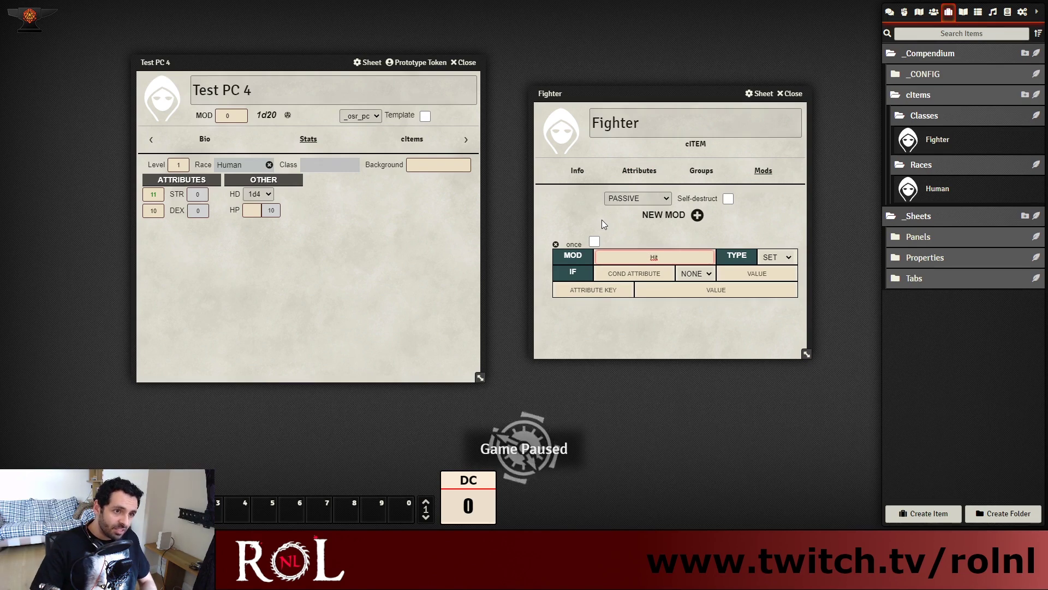
type("Die")
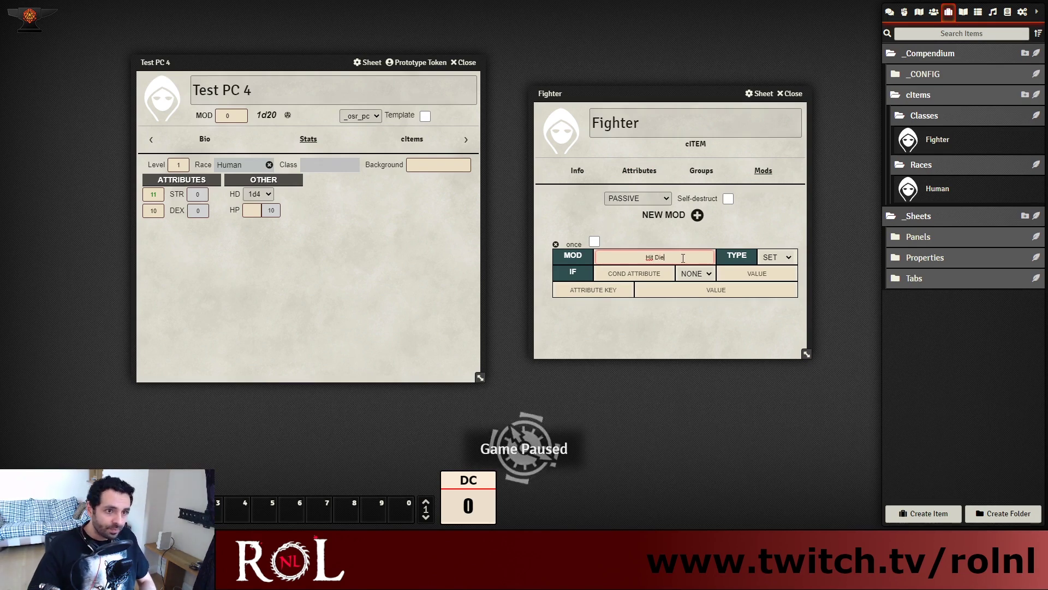
left_click(686, 323)
Set the Hit Die mod's attribute key to HD and enter the empty text reference |#{} as its value
left_click(601, 292)
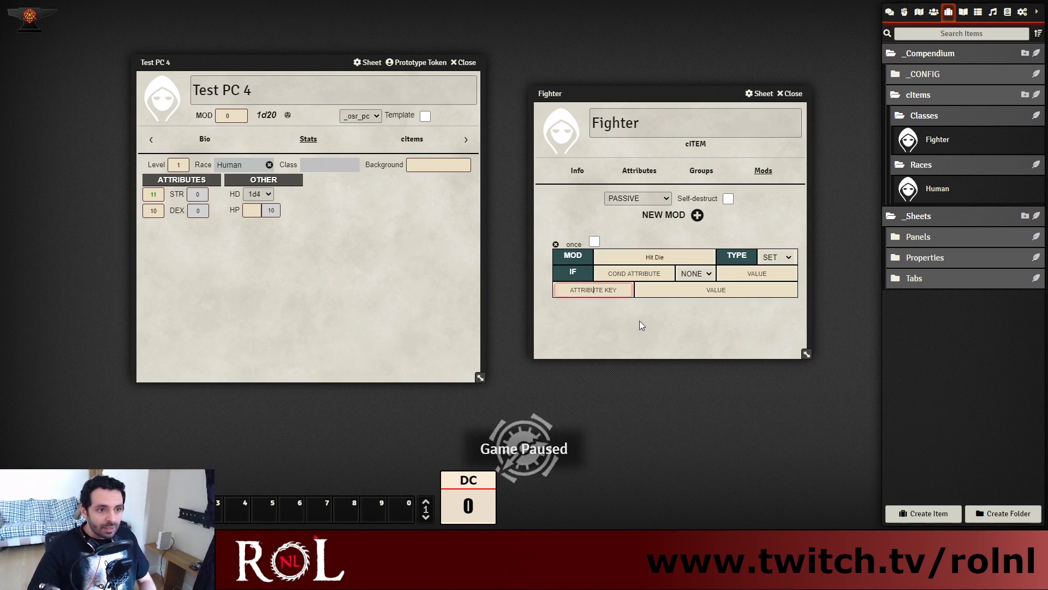
type("HD")
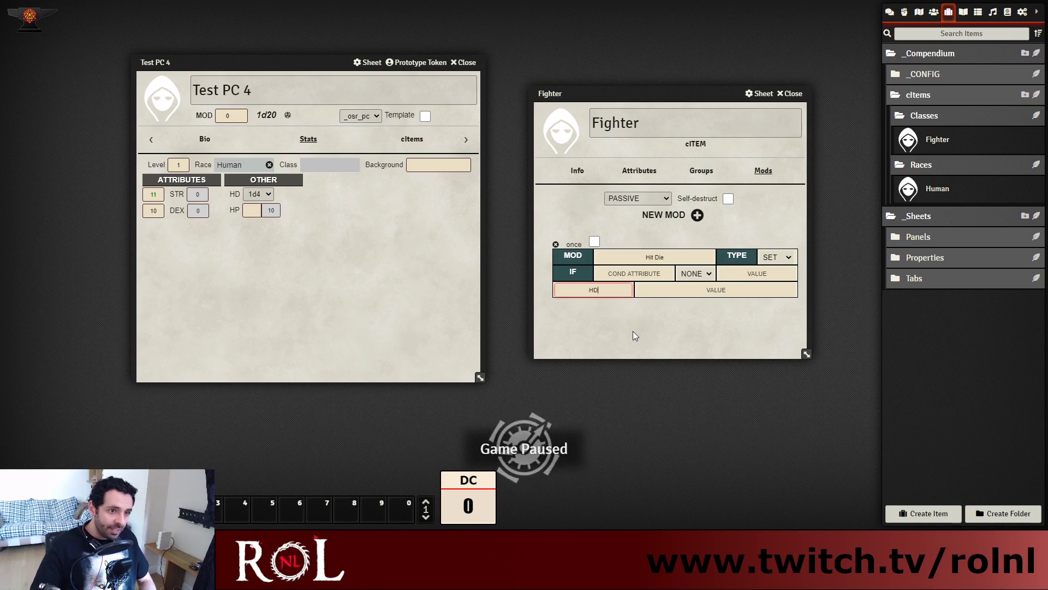
left_click(634, 331)
left_click(714, 290)
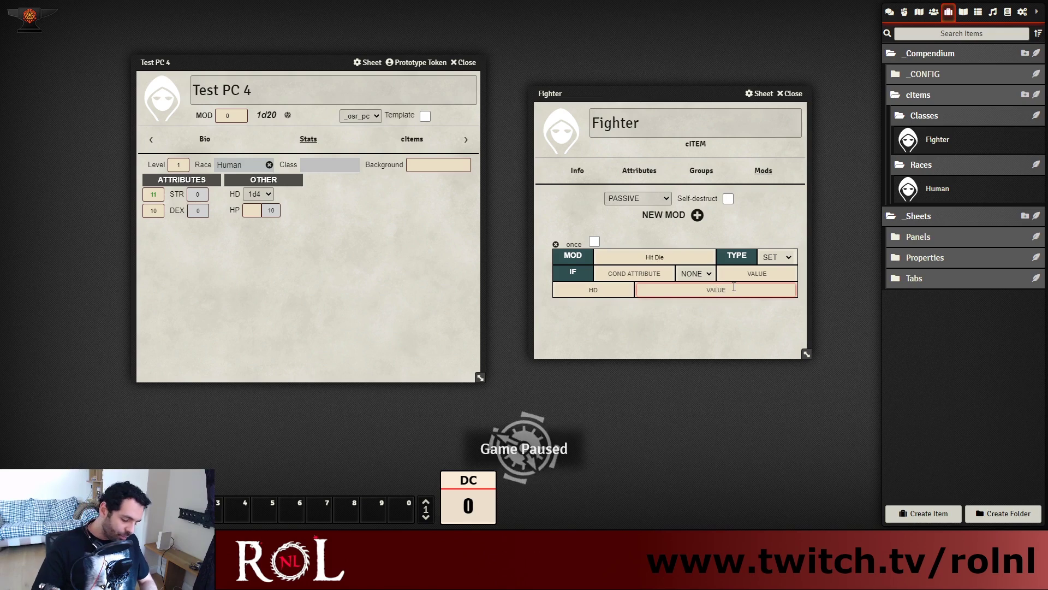
type("|")
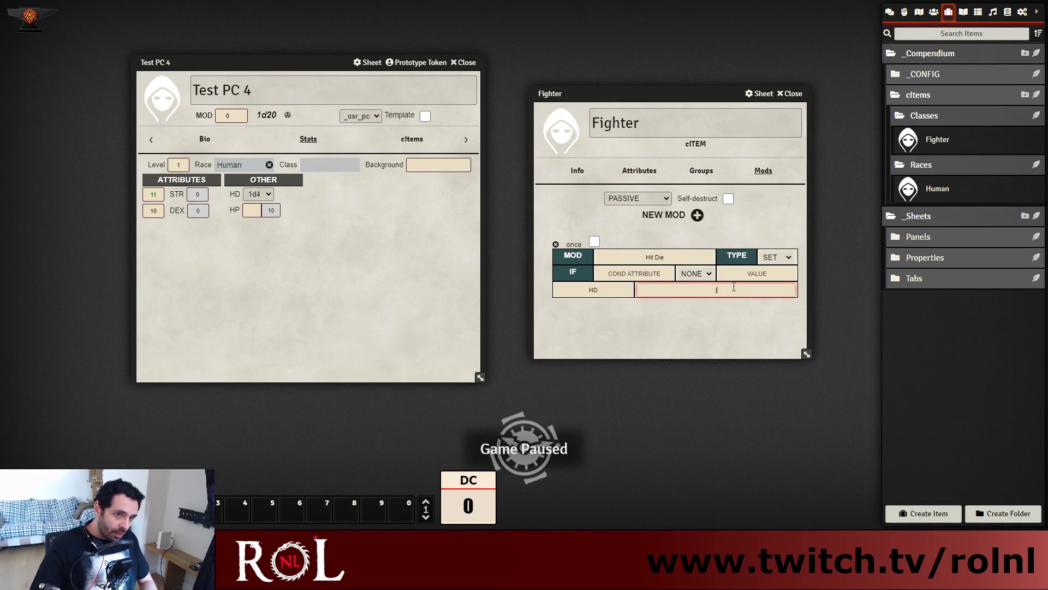
type("#0")
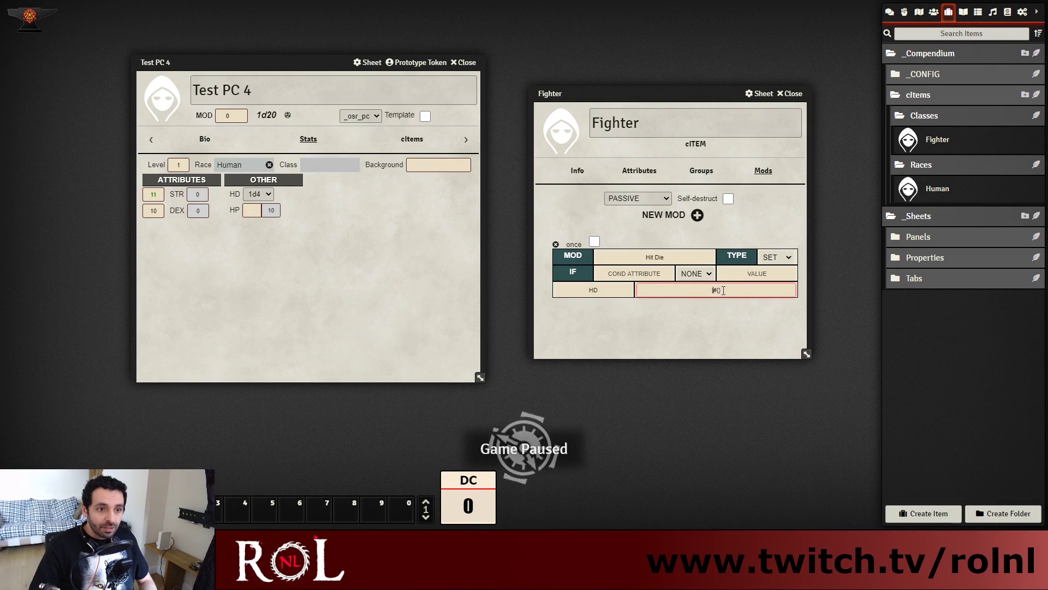
key("Return")
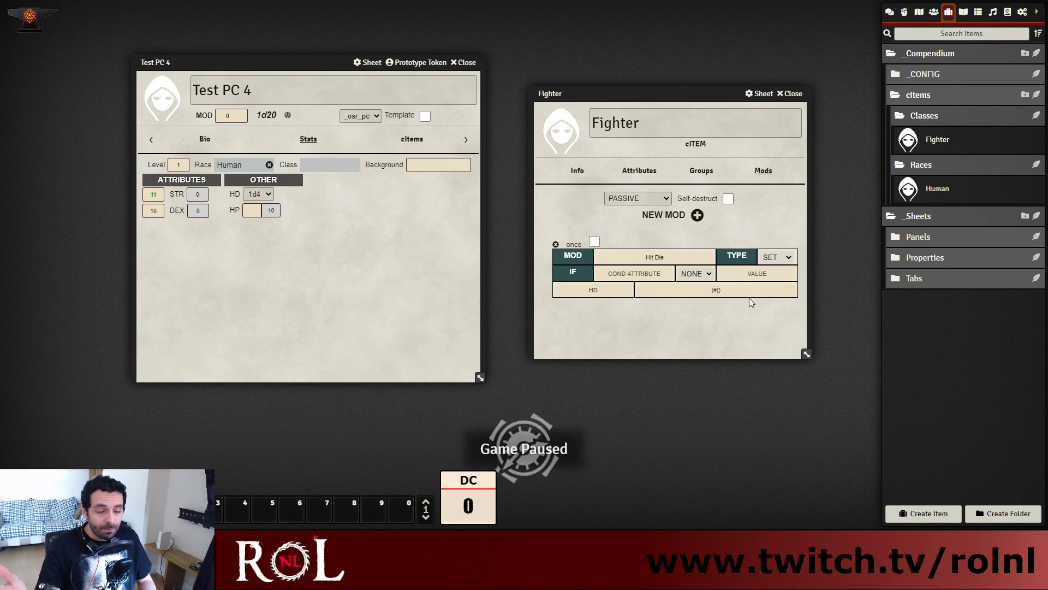
Find the Hit die group property in the _CONFIG folder and copy its key, hit_die
left_click(711, 289)
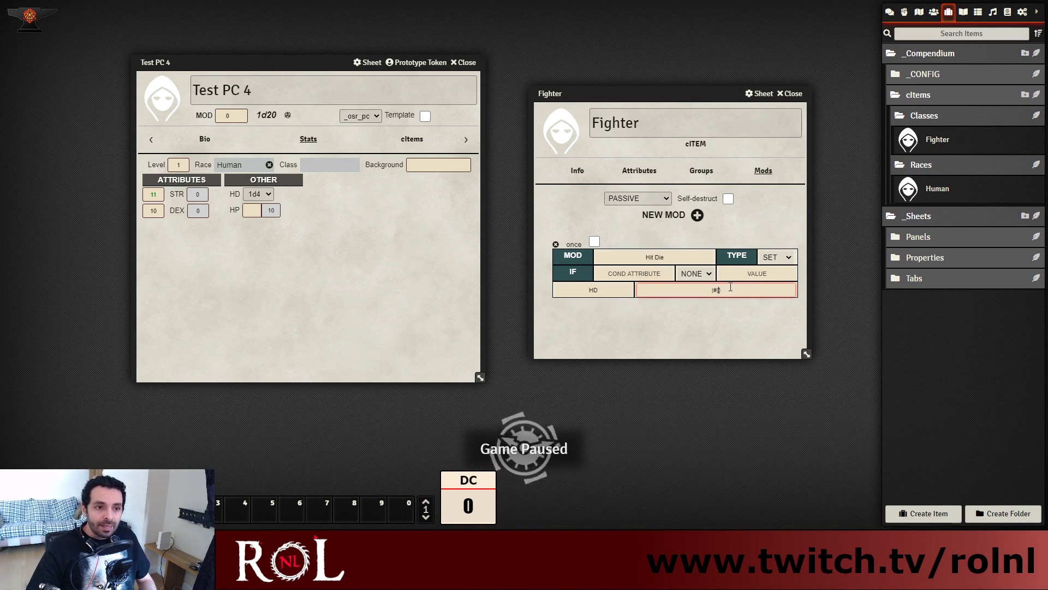
left_click(657, 172)
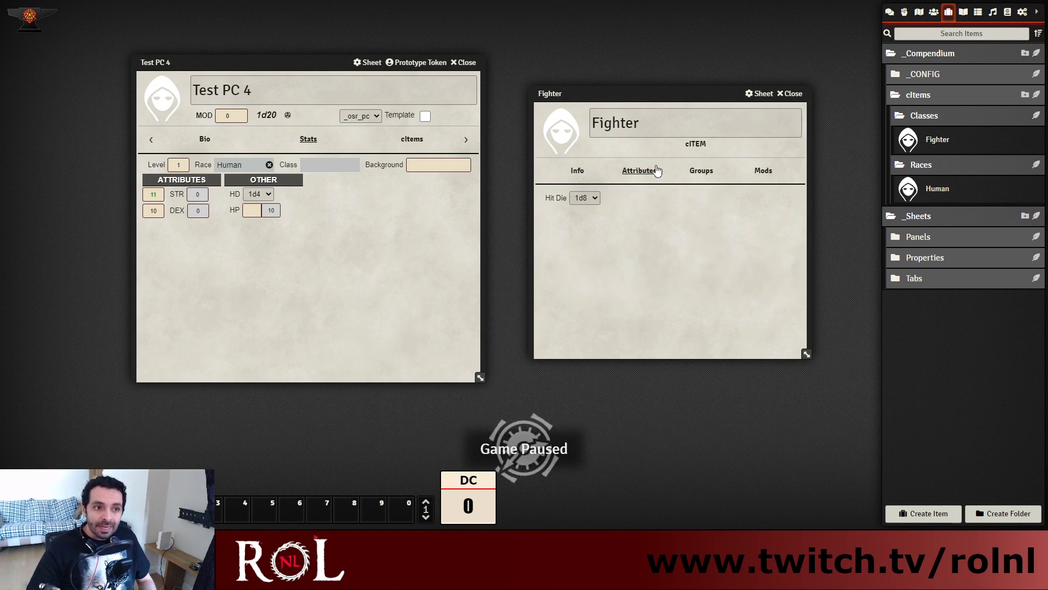
left_click(702, 170)
left_click(968, 77)
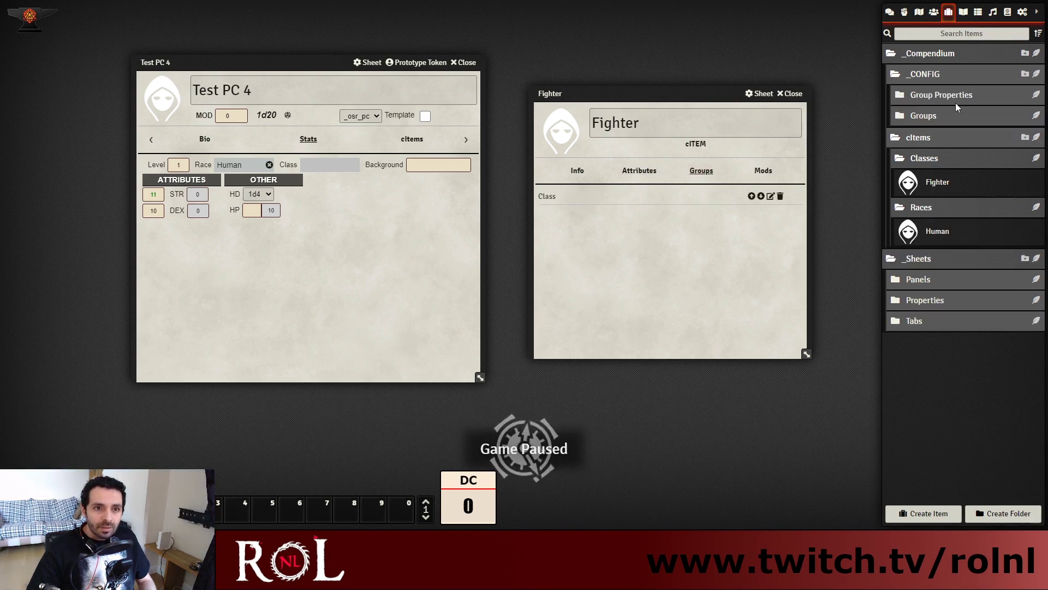
left_click(955, 101)
left_click(941, 125)
left_click(587, 213)
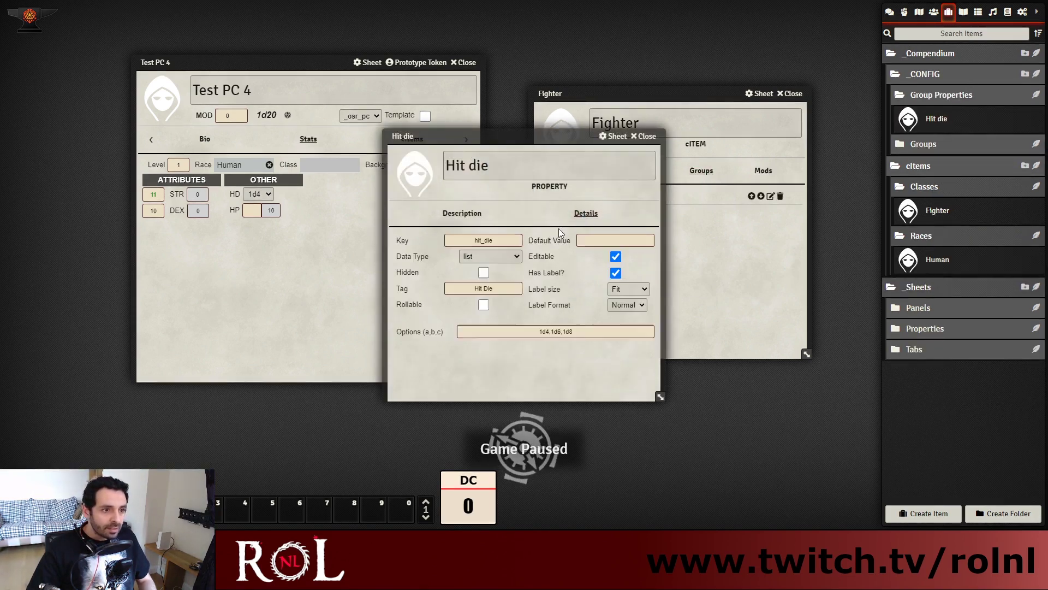
double_click(449, 238)
key("ctrl+c")
Close the Hit die property and complete the Hit Die mod's value as |#{hit_die}
left_click(644, 136)
left_click(758, 173)
left_click(718, 291)
key("ctrl+v")
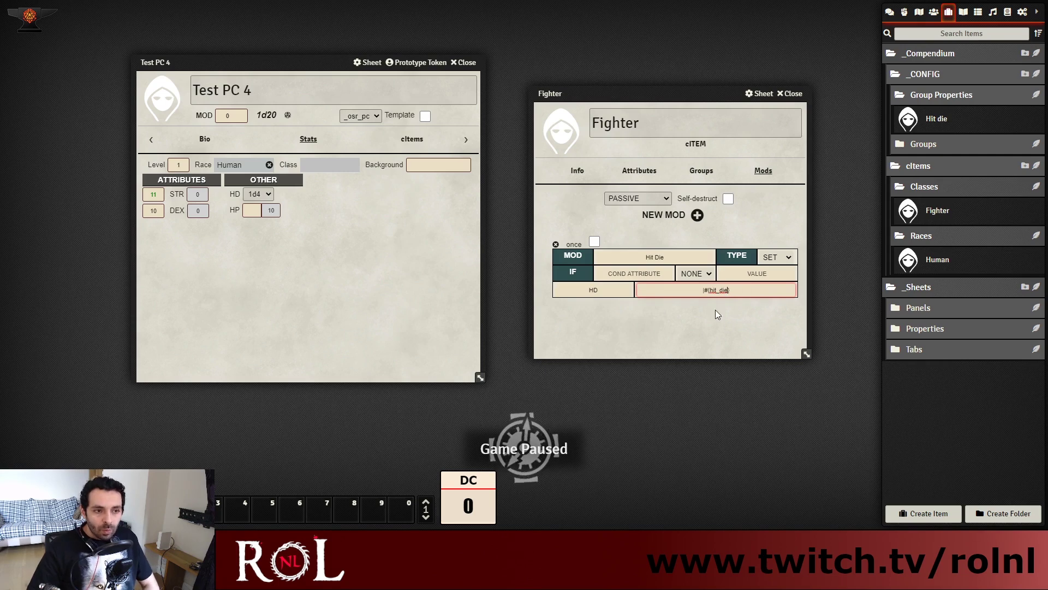
Review the Fighter's Hit Die mod key and value against the cItem's attributes and groups
left_click_drag(680, 98, 660, 80)
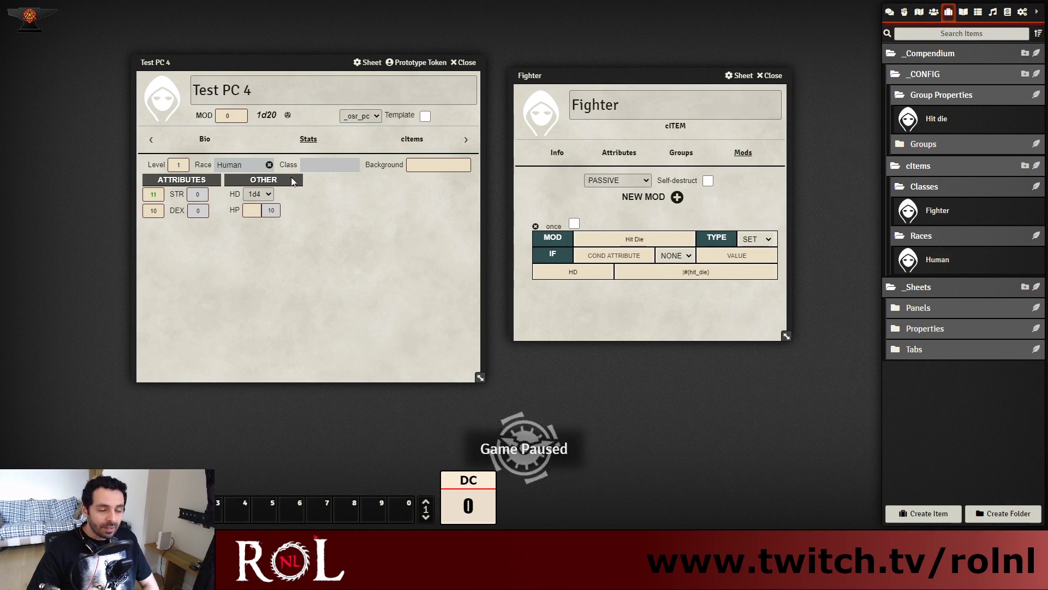
left_click(578, 272)
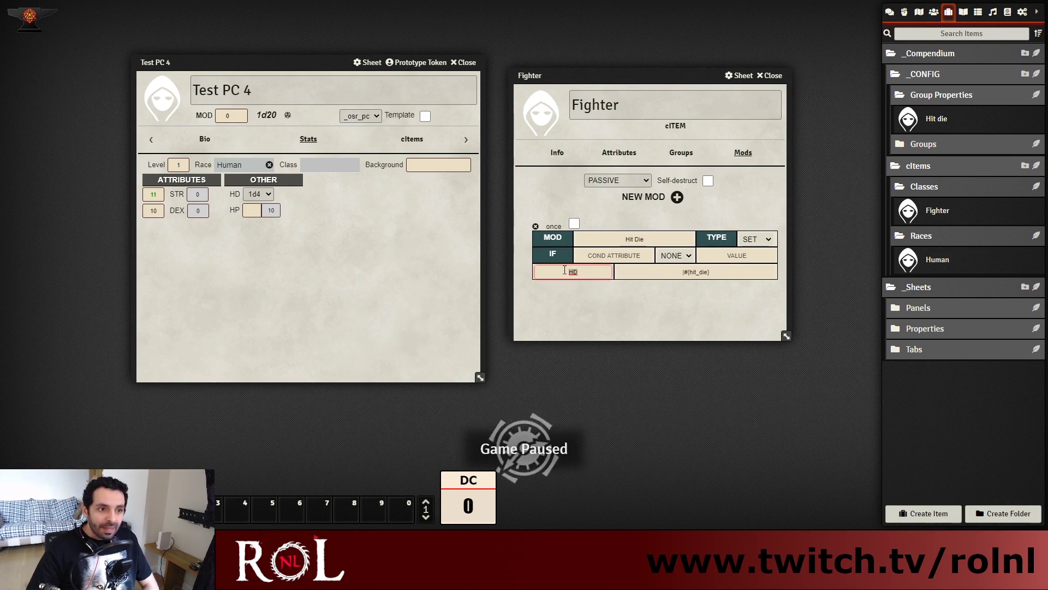
left_click(261, 253)
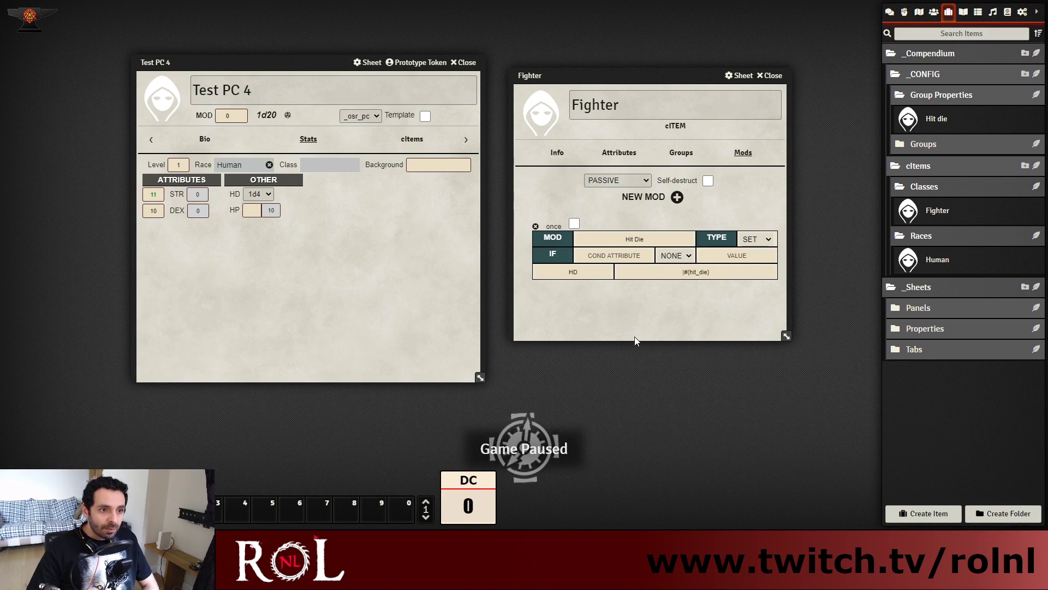
left_click_drag(683, 271, 711, 273)
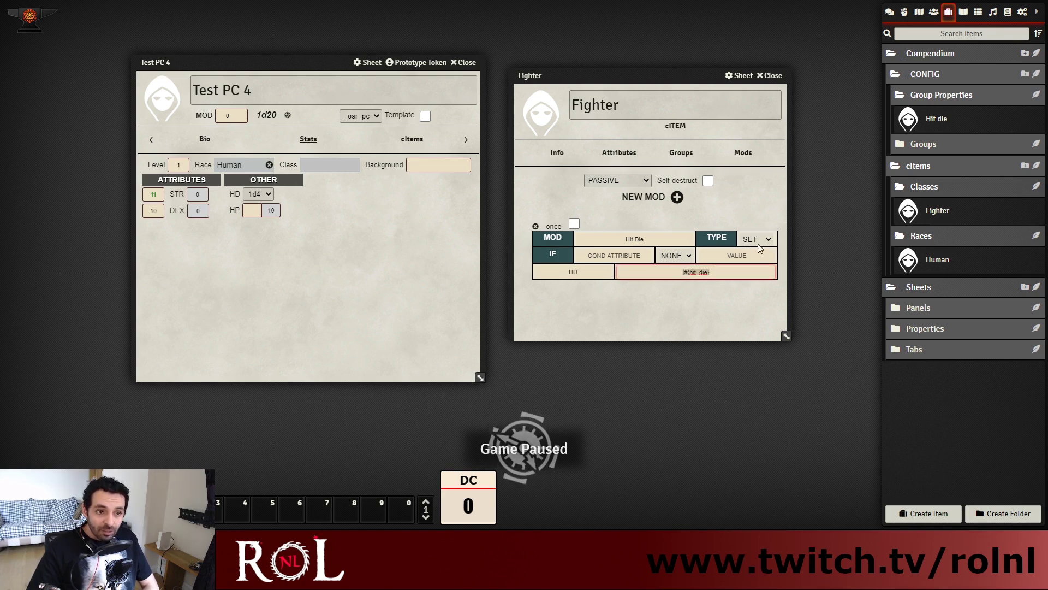
left_click(713, 272)
left_click_drag(714, 272, 685, 271)
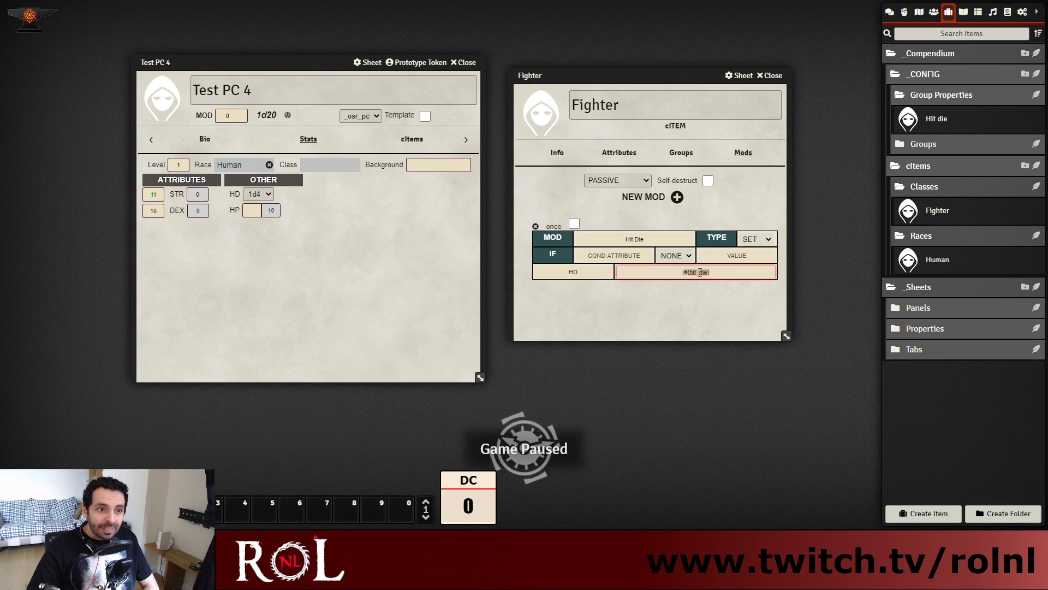
left_click(619, 153)
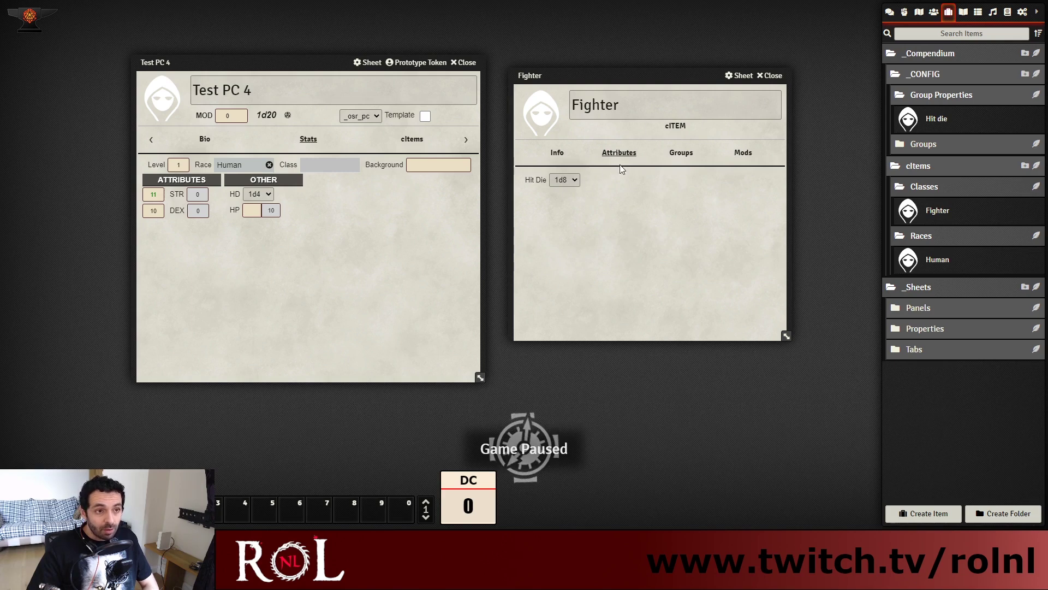
left_click(682, 156)
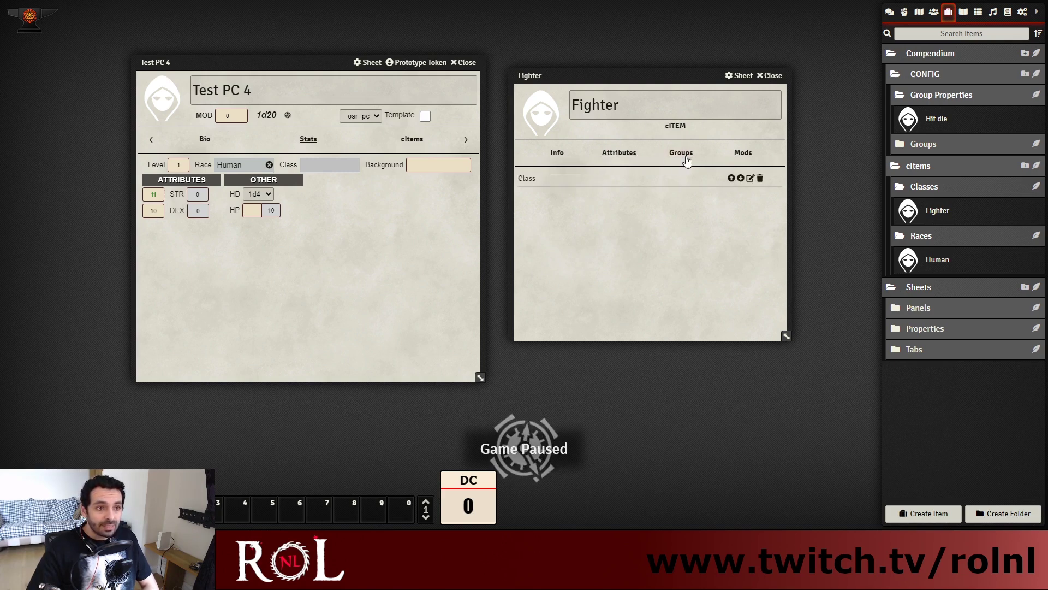
left_click(740, 155)
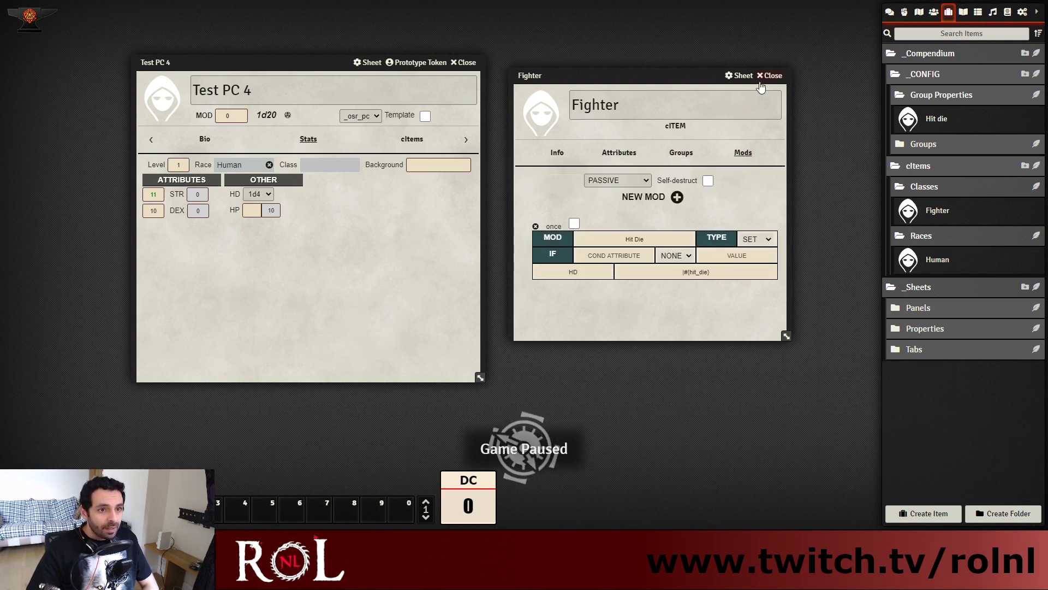
Close the Fighter cItem and add it to the Class field of the Test PC 4 sheet
left_click(772, 76)
left_click_drag(942, 216, 343, 242)
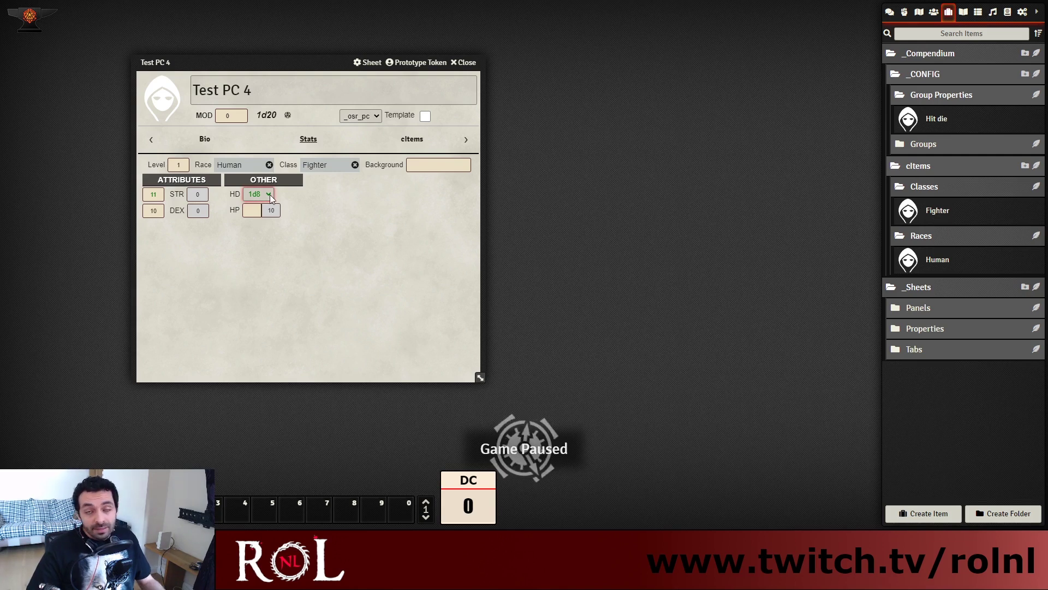
left_click(331, 174)
left_click(330, 69)
left_click(351, 140)
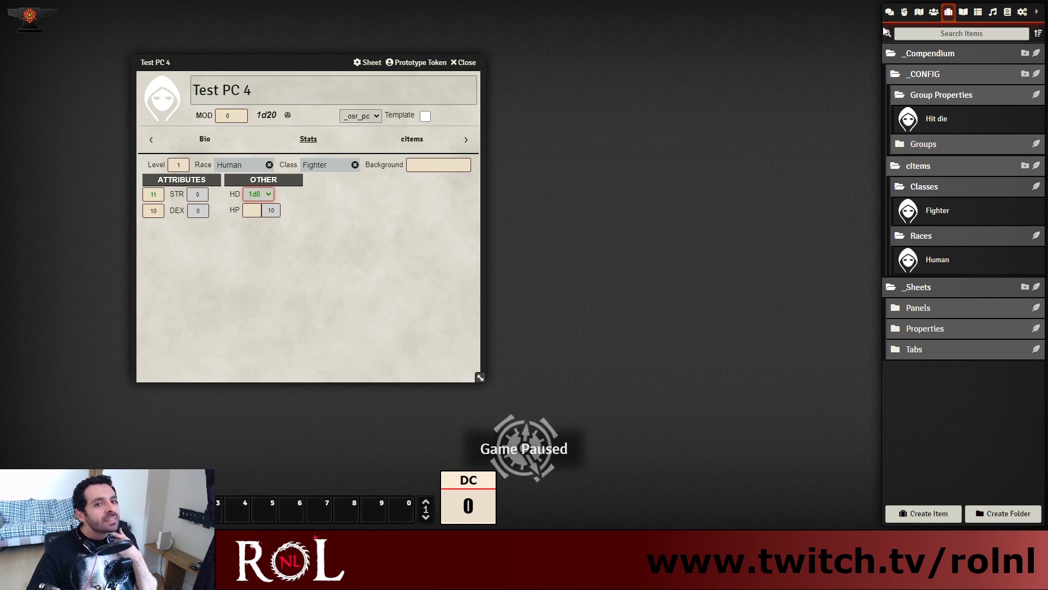
Create a new panel item named Traits in the Panels folder
left_click(945, 78)
left_click(945, 75)
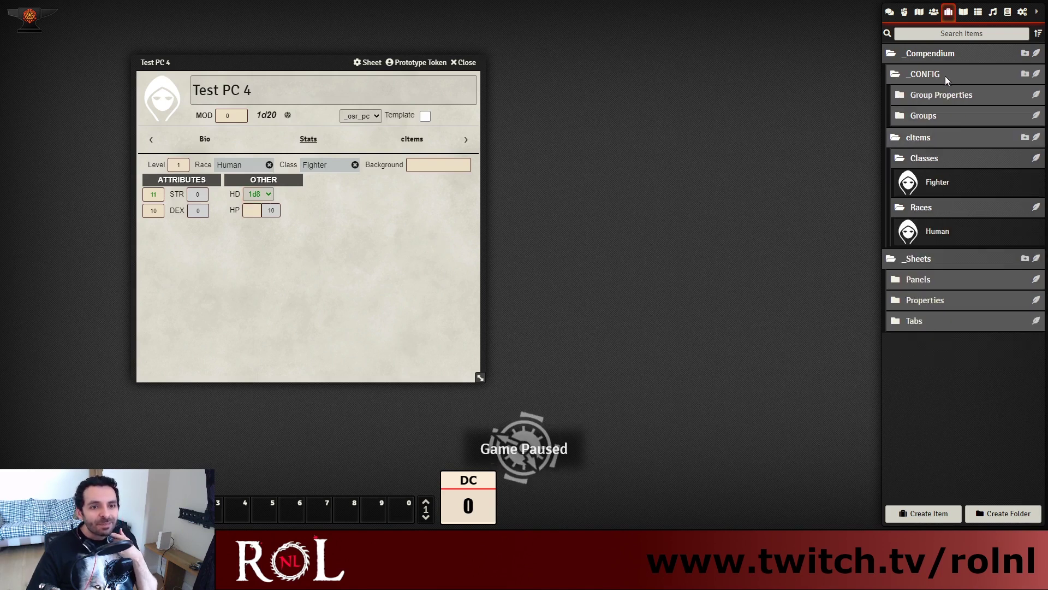
left_click(944, 280)
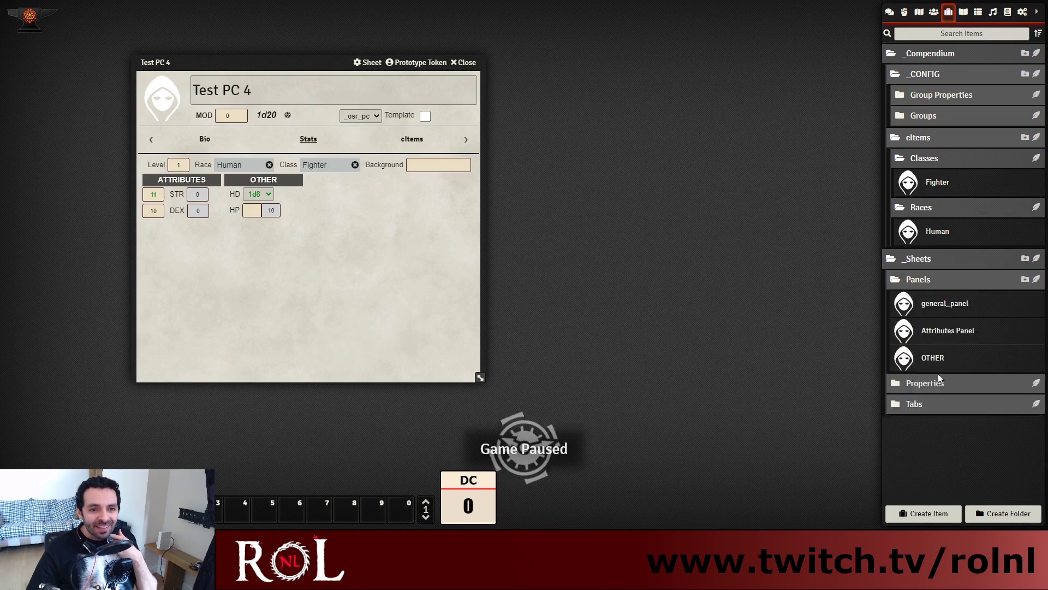
left_click(1036, 281)
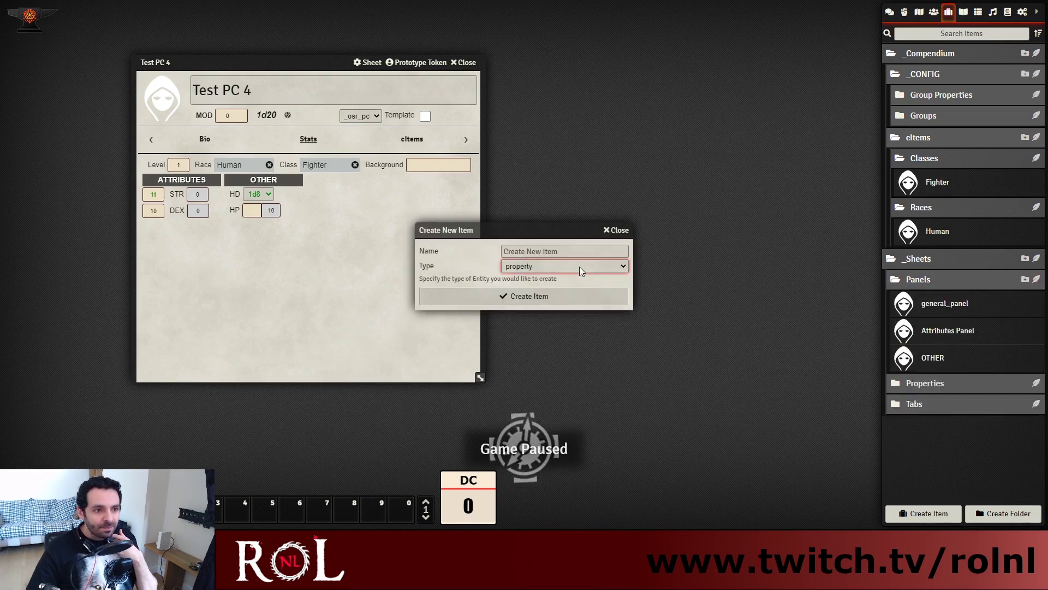
left_click_drag(533, 237, 628, 233)
left_click(635, 249)
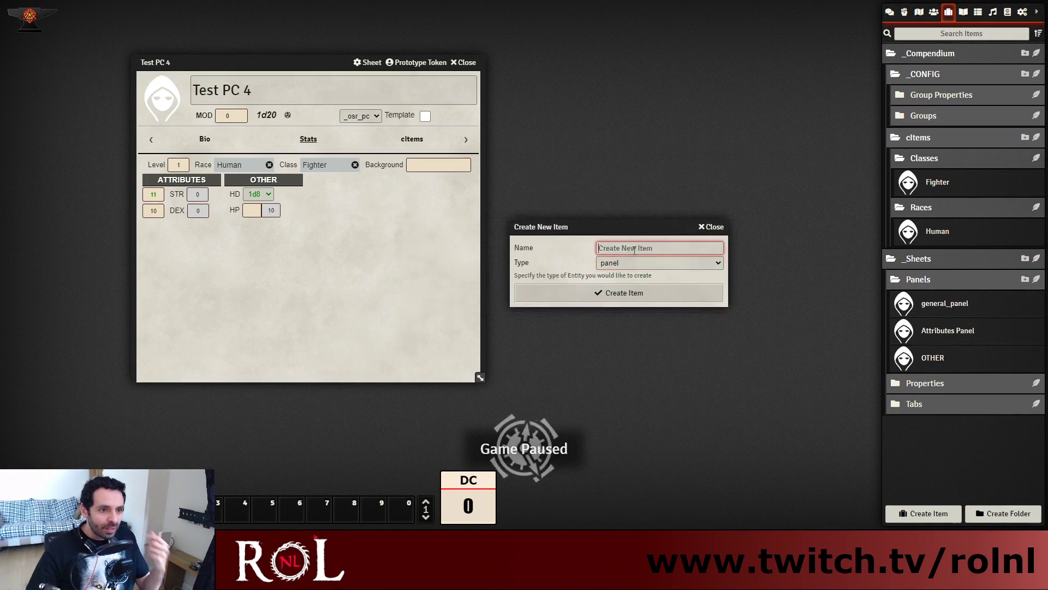
type("Traits")
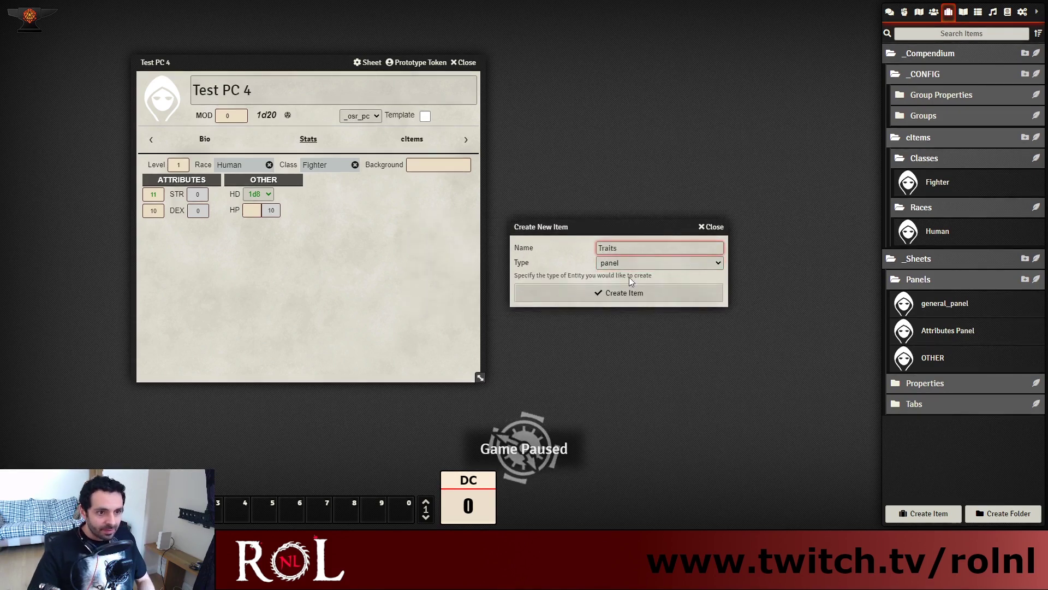
left_click(640, 296)
Set the Traits panel's width to 1/2 and its panel key to traits_panel
left_click_drag(522, 137, 625, 113)
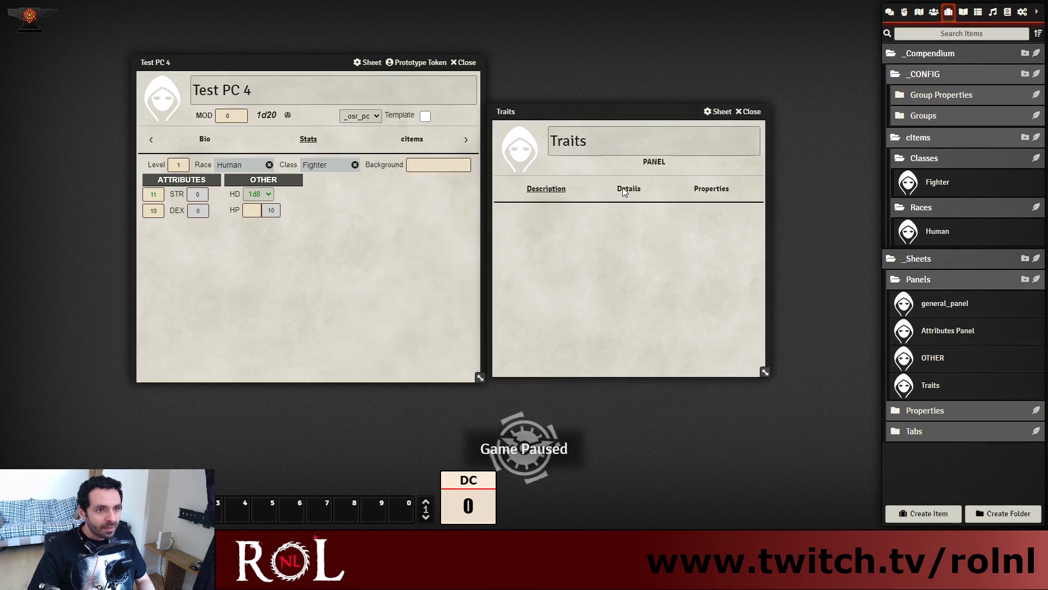
left_click(629, 188)
left_click(700, 217)
left_click(702, 271)
left_click(588, 214)
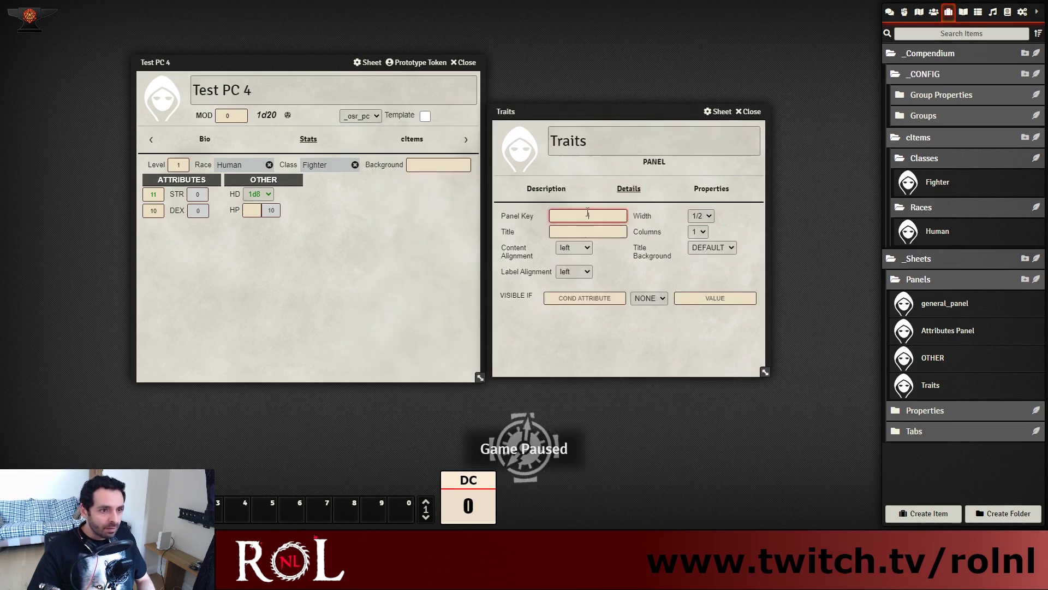
type("traits_panel")
Give the Traits panel the title TRAITS
left_click(606, 229)
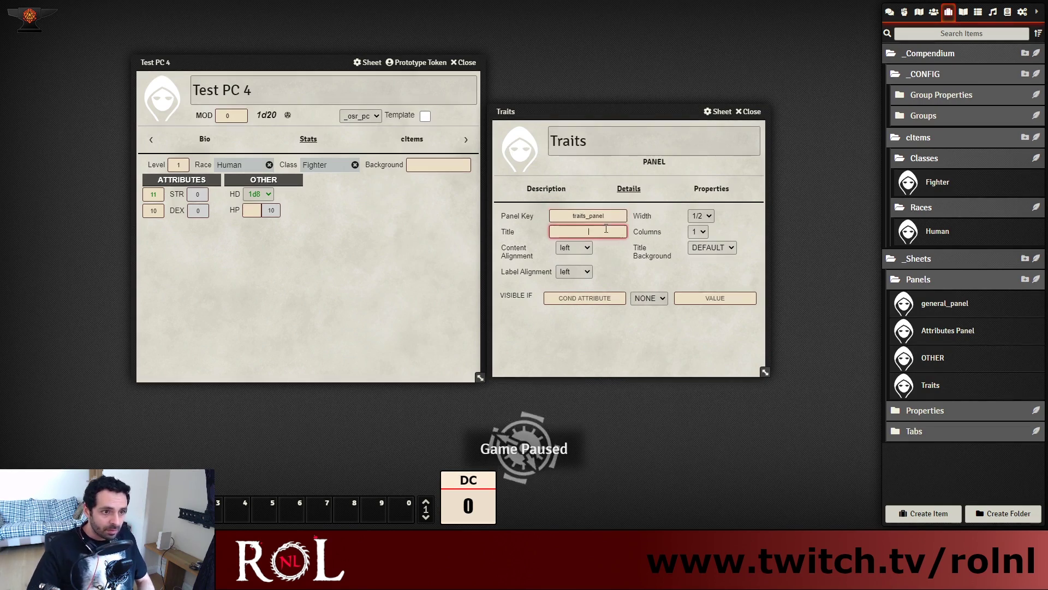
type("TRATIS")
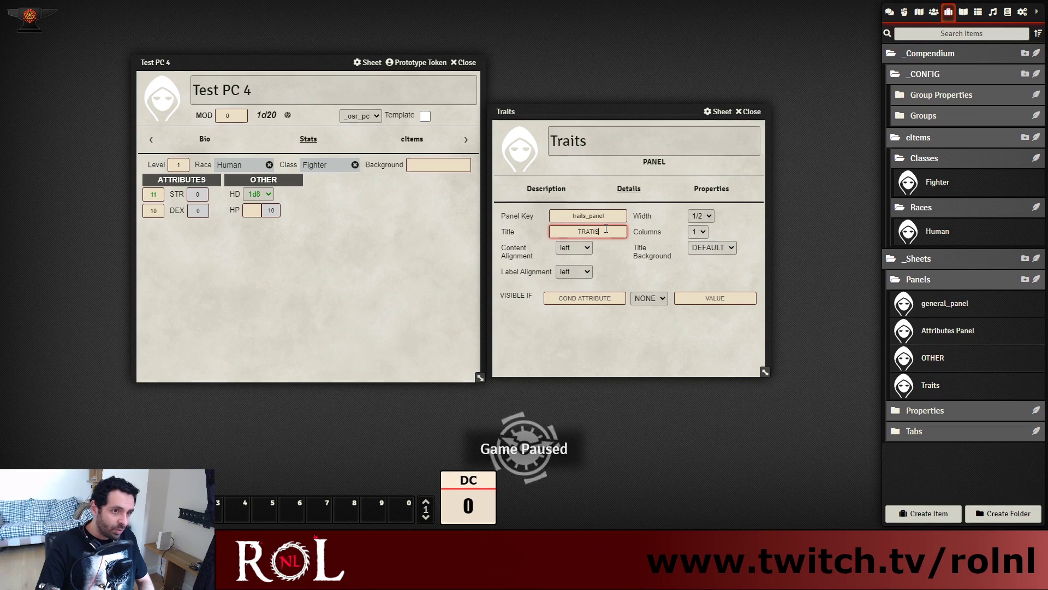
key("BackSpace")
key("BackSpace")
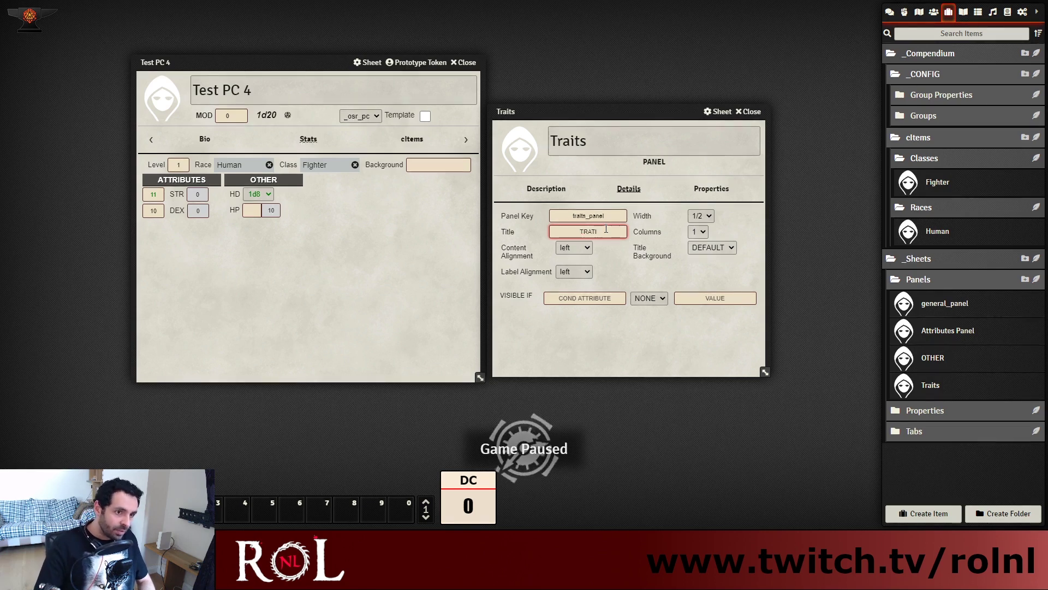
key("BackSpace")
type("ITS")
left_click(697, 240)
Show the panel's empty property list and start a new property item in the Properties folder
left_click(709, 189)
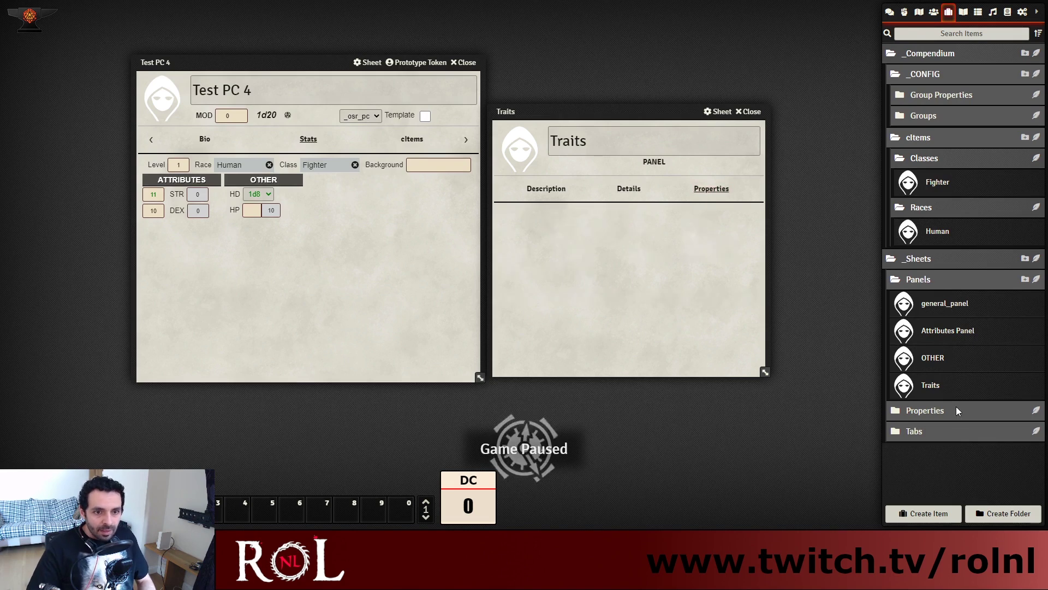
left_click(977, 419)
scroll(1035, 393, "down", 5)
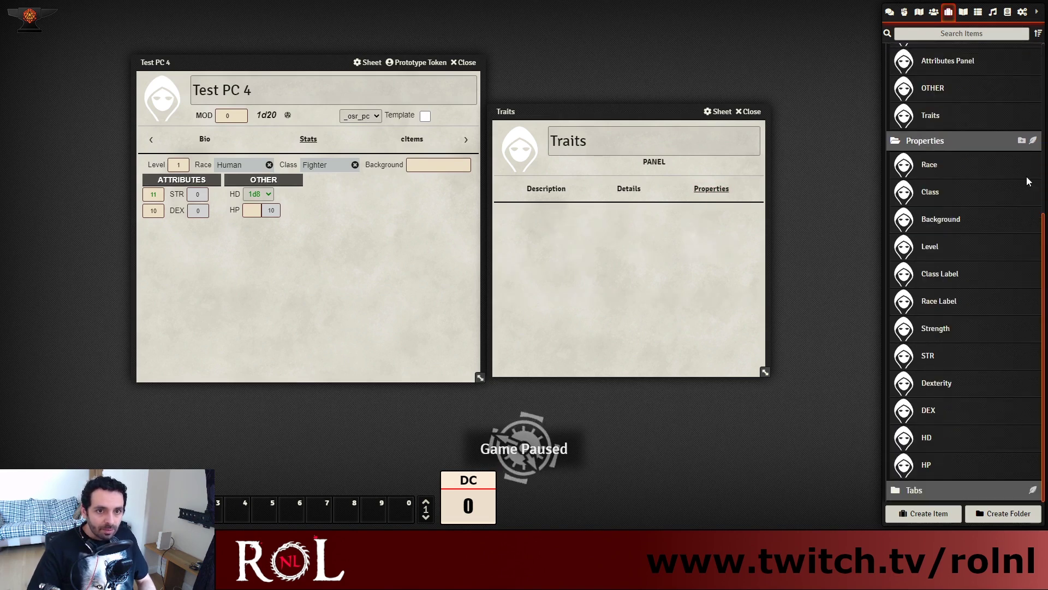
left_click(1034, 141)
left_click_drag(550, 237, 656, 261)
left_click(648, 274)
type("Tratis")
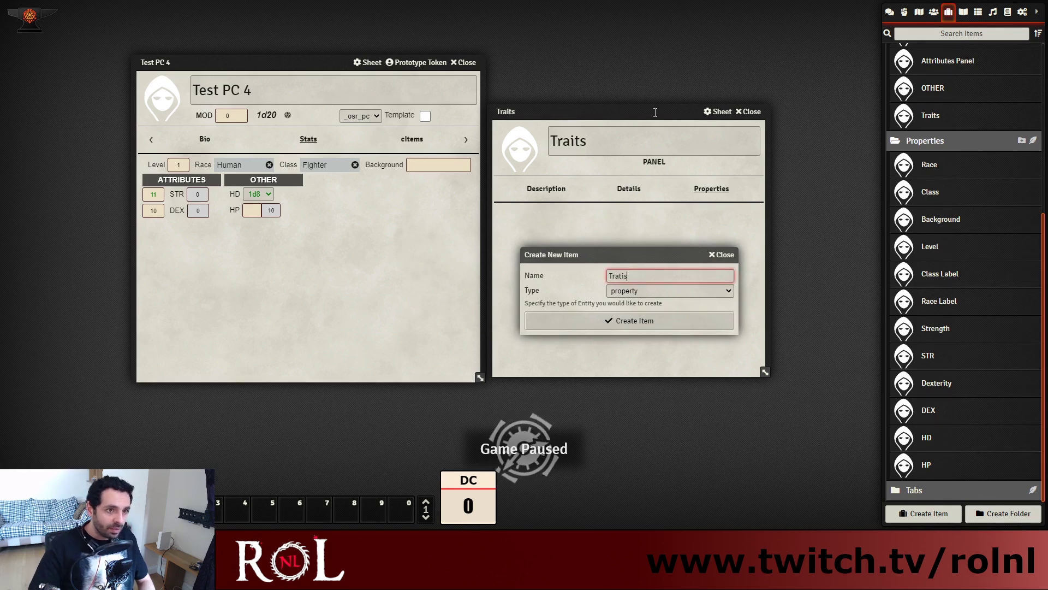
Rename the panel item as Traits Panel
left_click(636, 136)
type(":p")
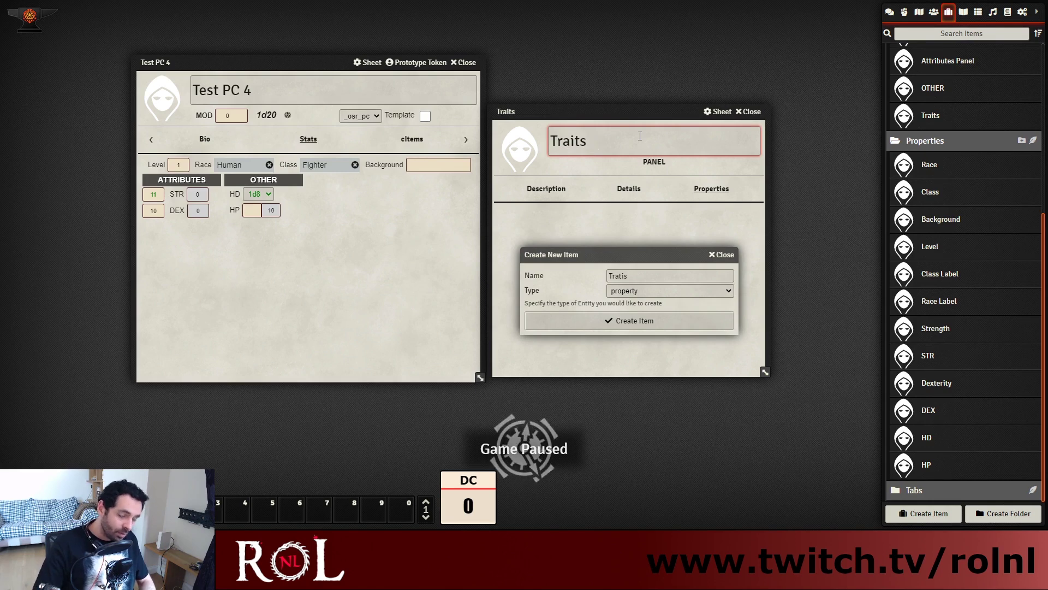
type("Panel")
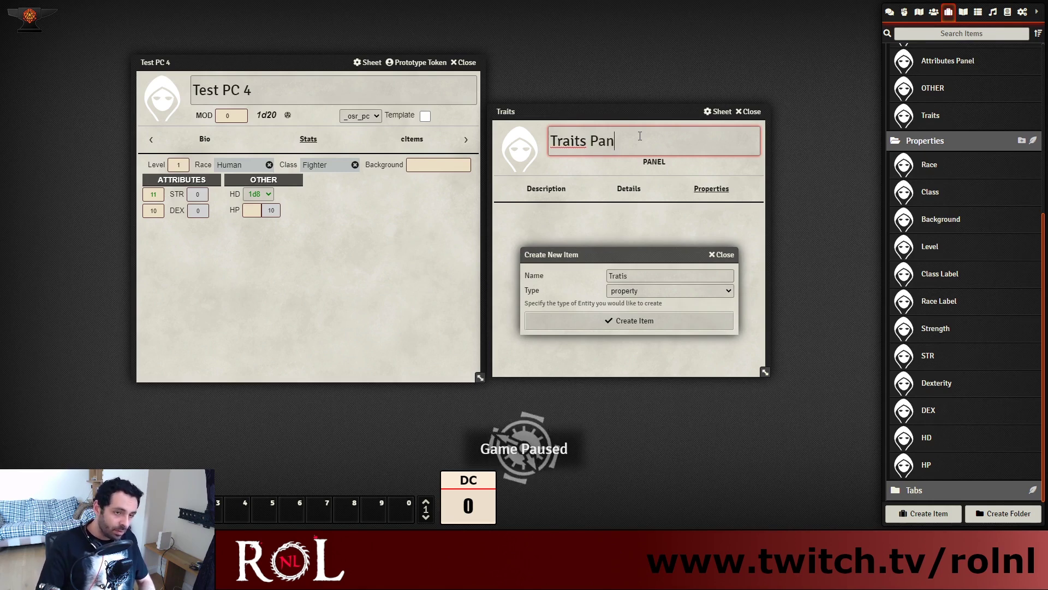
Correct the new property item's name to Traits and create the item
left_click(679, 273)
key("BackSpace")
key("BackSpace")
key("BackSpace")
type("its")
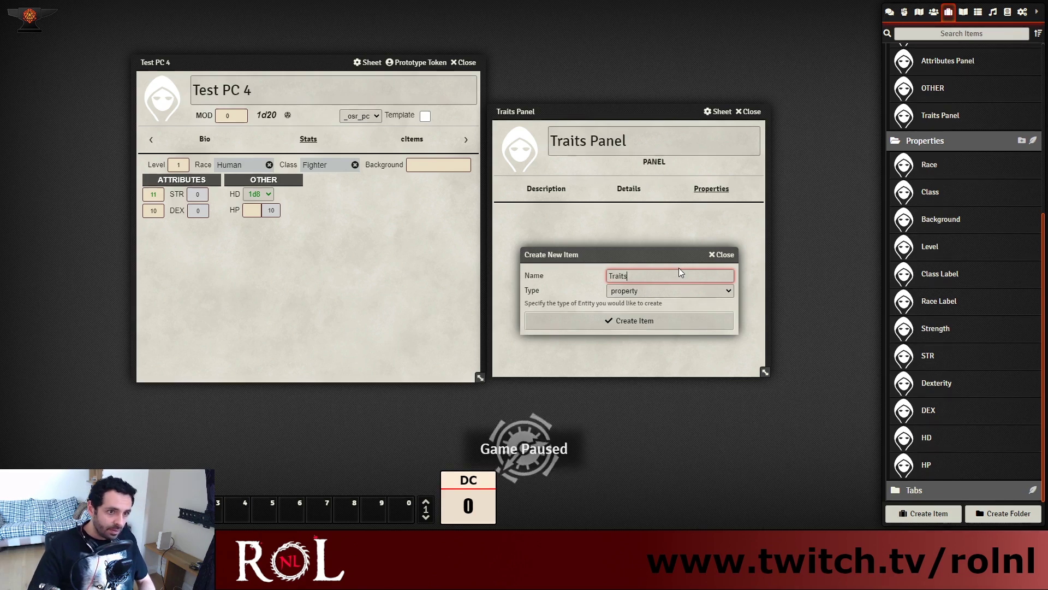
left_click(665, 320)
left_click_drag(534, 136, 639, 153)
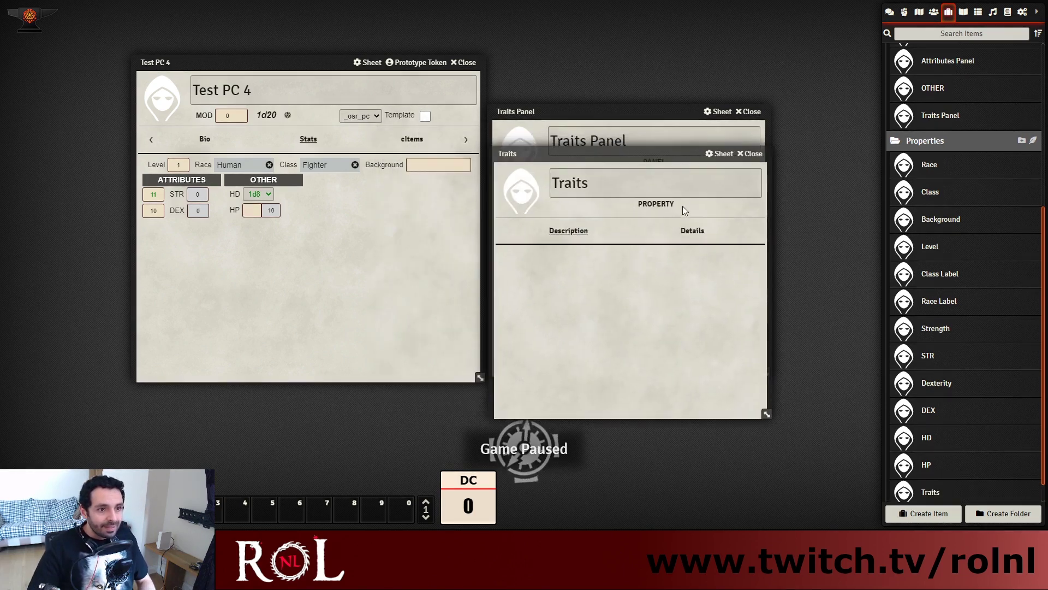
Set the Traits property's data type to table and turn off Editable, Has Header and Show Units
left_click(693, 230)
left_click(620, 274)
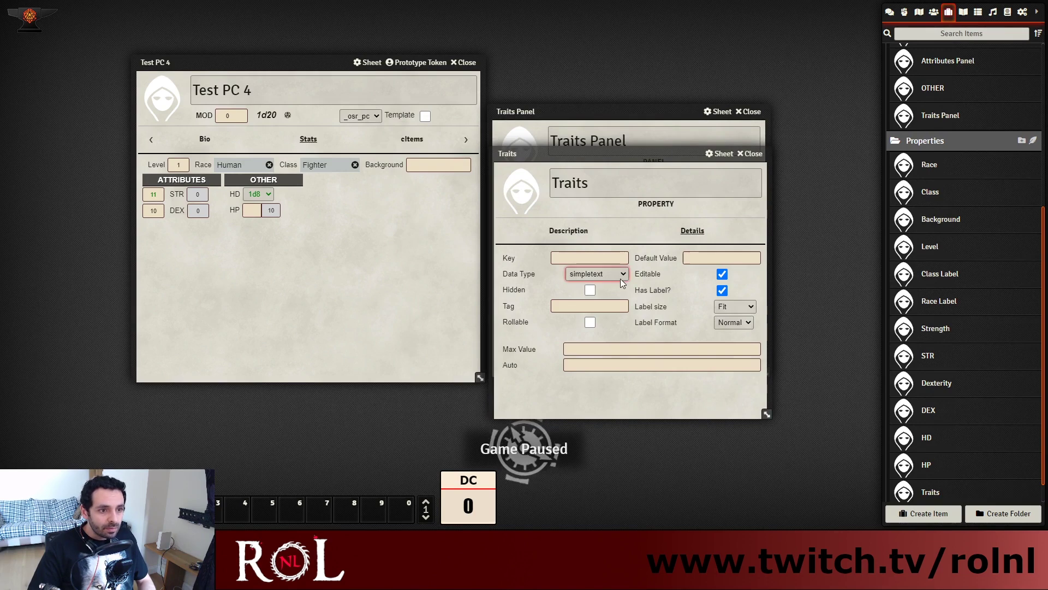
left_click(592, 357)
left_click(590, 330)
left_click(590, 347)
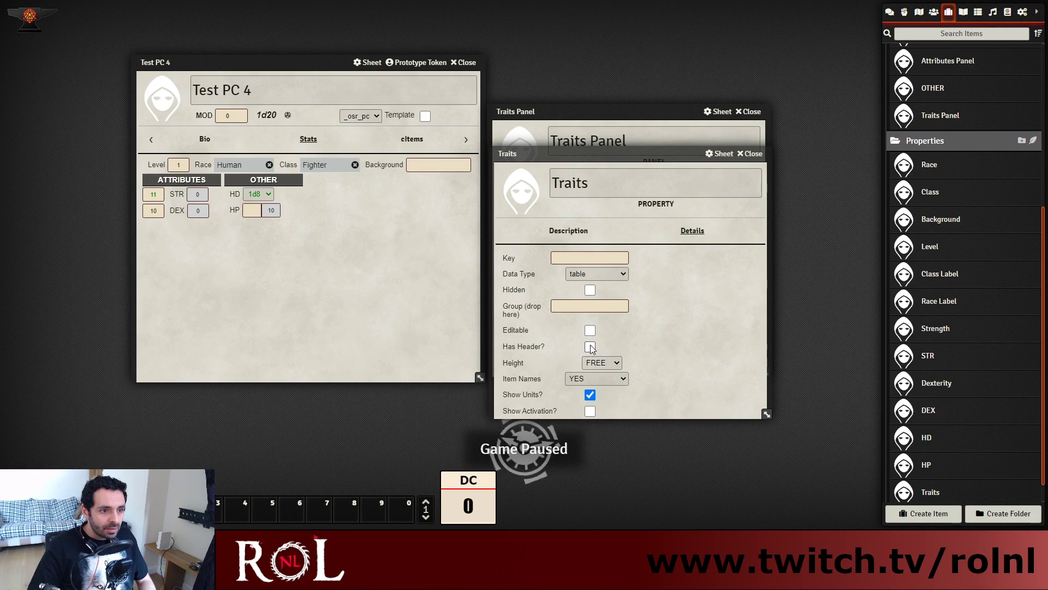
left_click(590, 395)
Set the Traits property's key to traits
left_click(589, 257)
type("tratis")
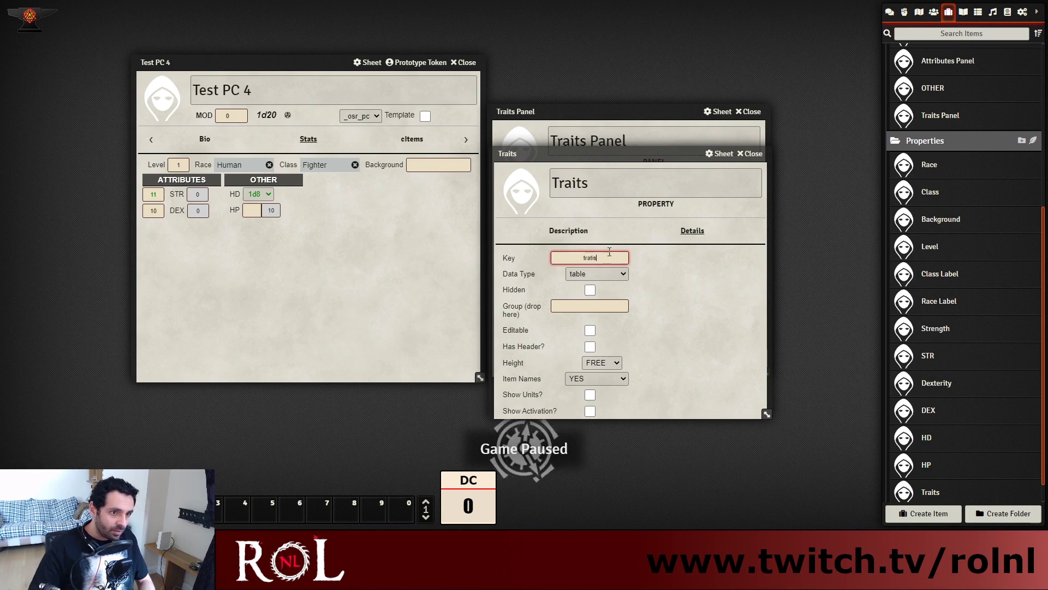
key("BackSpace")
key("BackSpace")
key("BackSpace")
type("its")
left_click(637, 271)
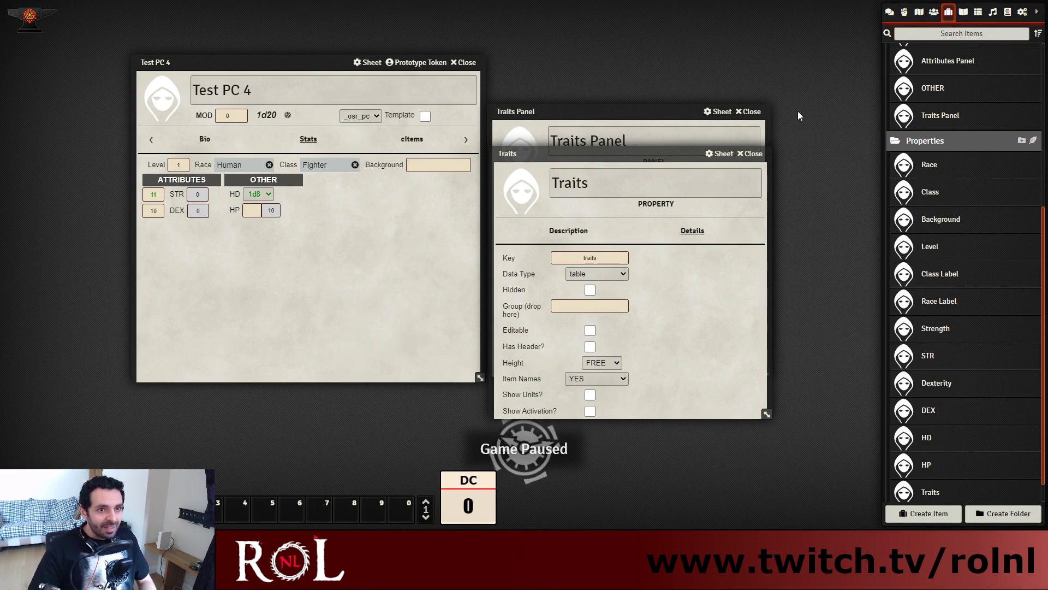
Duplicate the Race group in the Groups folder and rename the copy as Traits
scroll(945, 78, "up", 5)
left_click(948, 115)
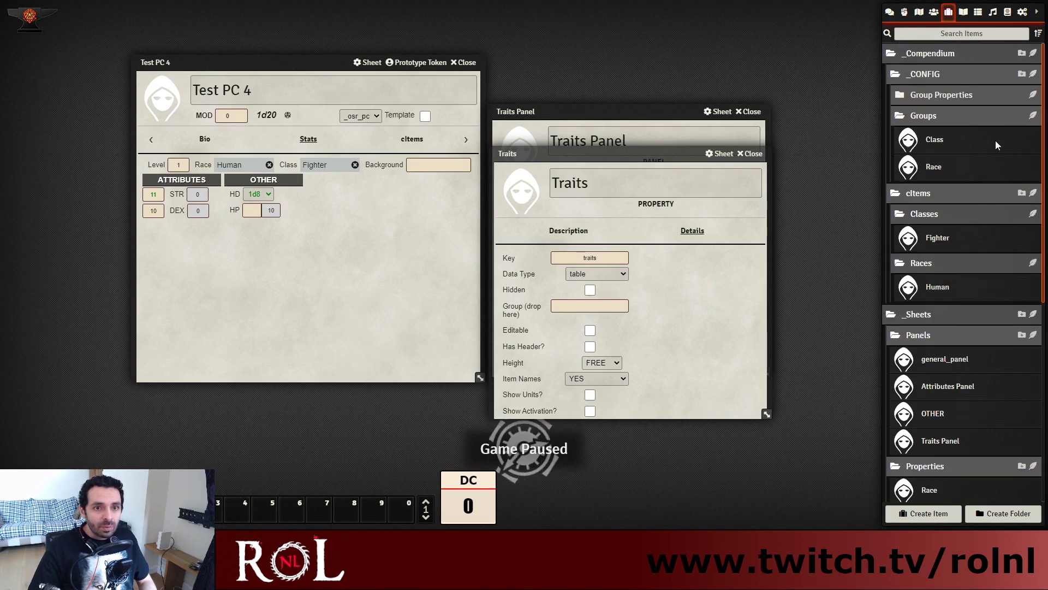
right_click(939, 173)
left_click(925, 224)
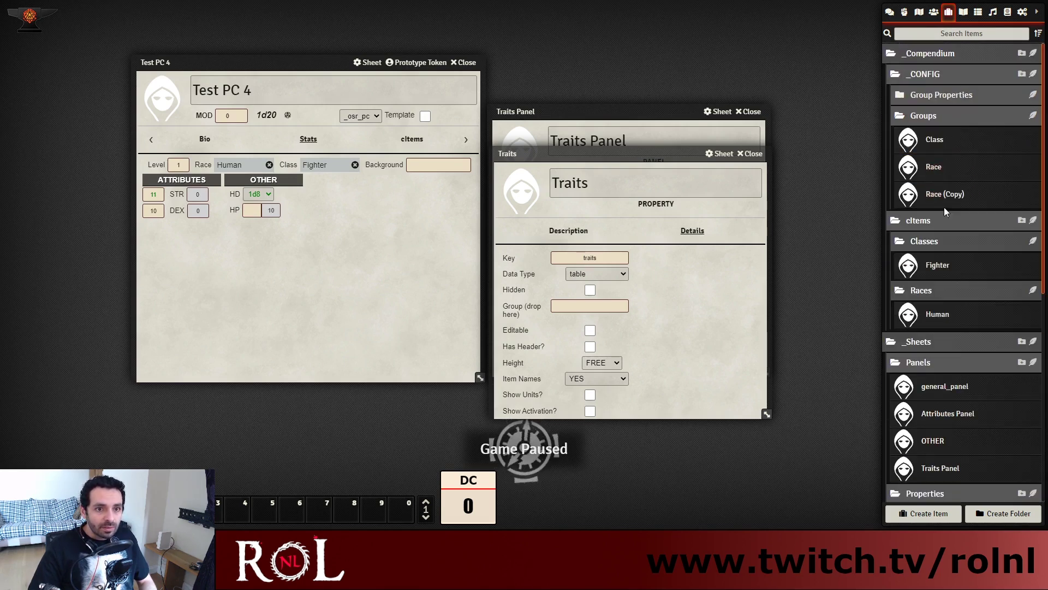
left_click(945, 194)
triple_click(584, 167)
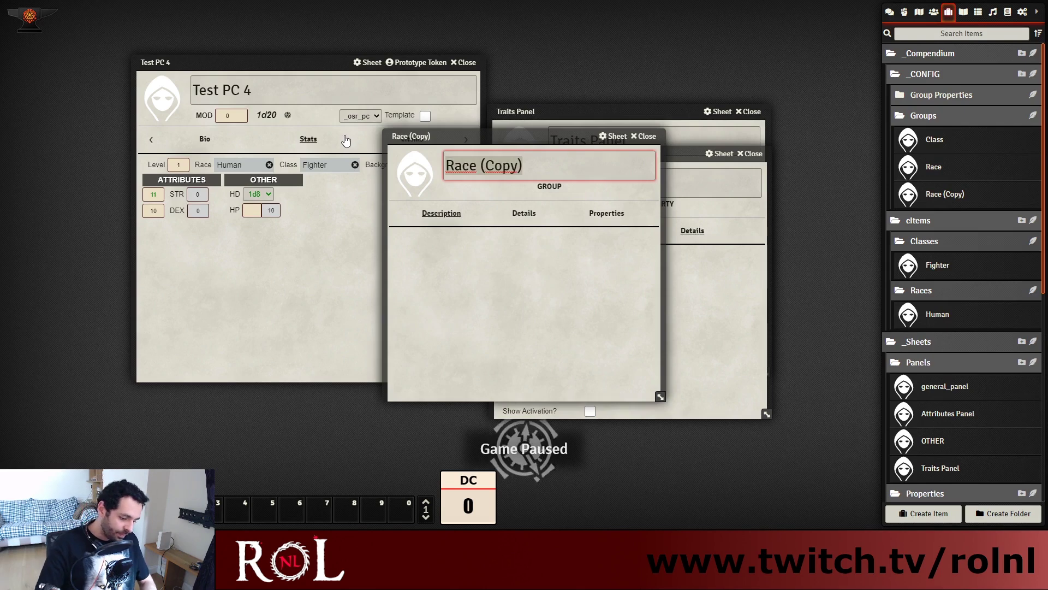
type("Traits")
key("Return")
Set the Traits group's key to trait_group and close the group
left_click(604, 213)
left_click(528, 216)
left_click_drag(479, 240, 463, 234)
type("trait")
key("Tab")
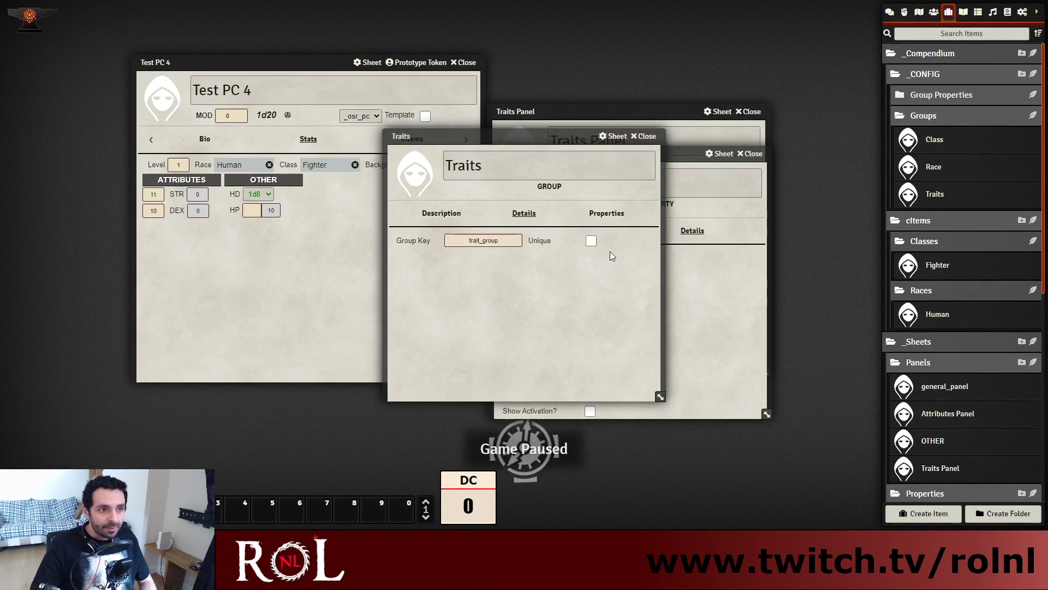
left_click(645, 137)
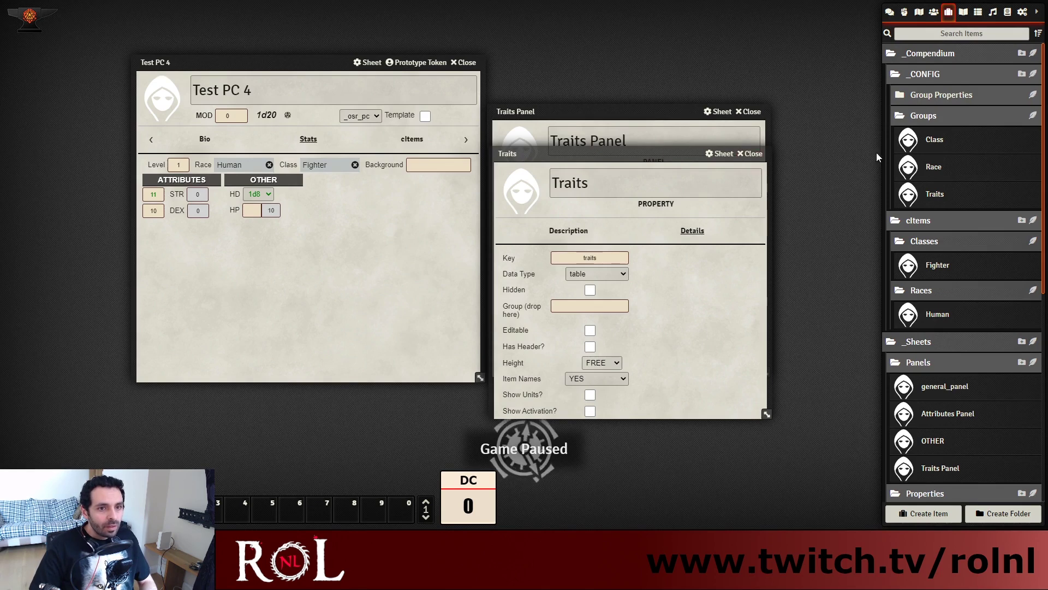
Assign the Traits group to the Traits table property, add that property to Traits Panel, and close both
left_click_drag(940, 191, 590, 309)
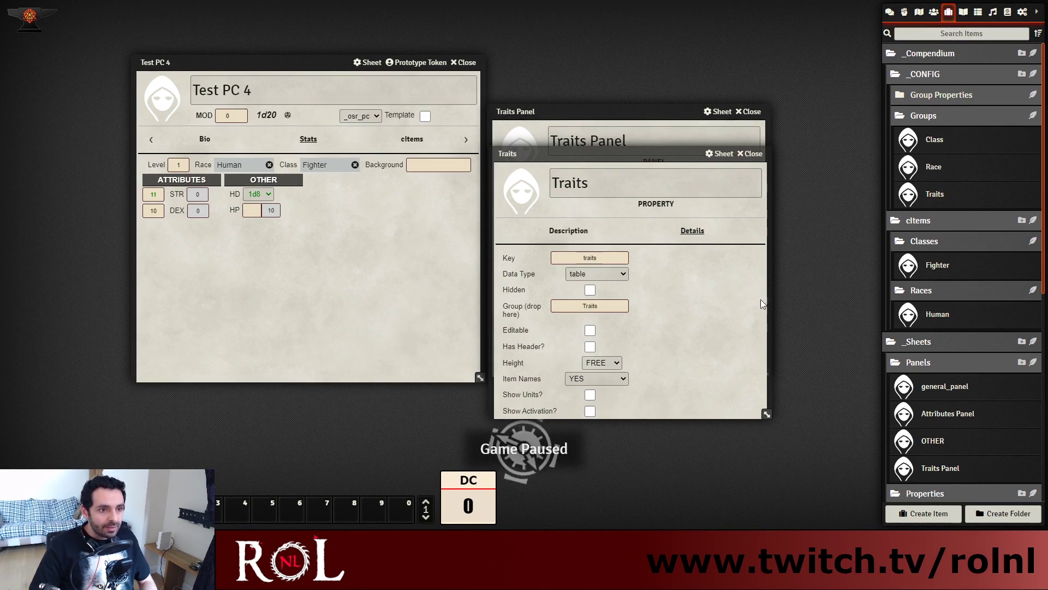
left_click(751, 153)
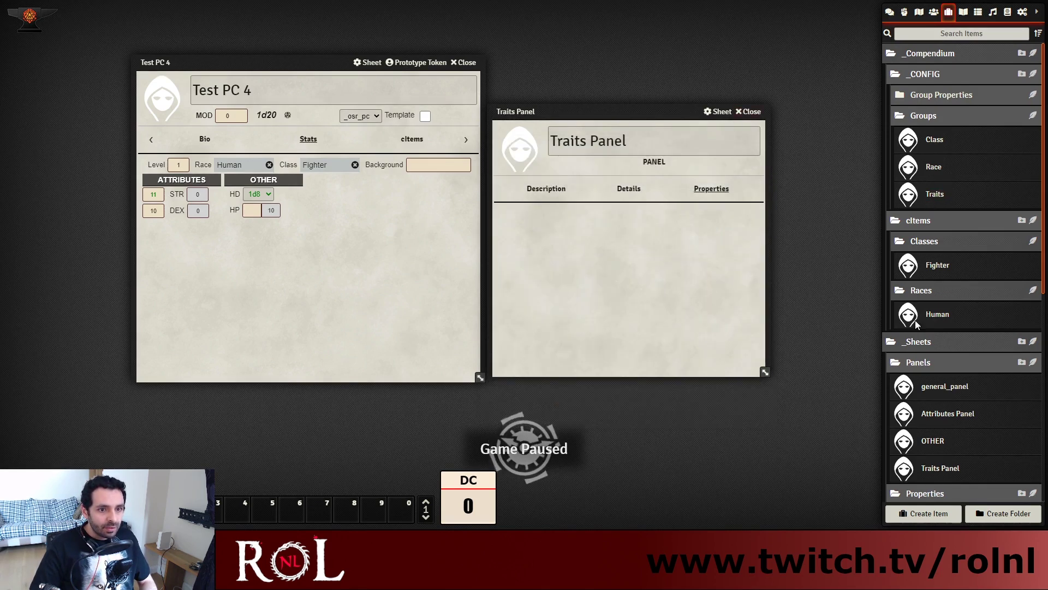
scroll(962, 303, "down", 1)
scroll(963, 303, "down", 3)
scroll(958, 286, "down", 3)
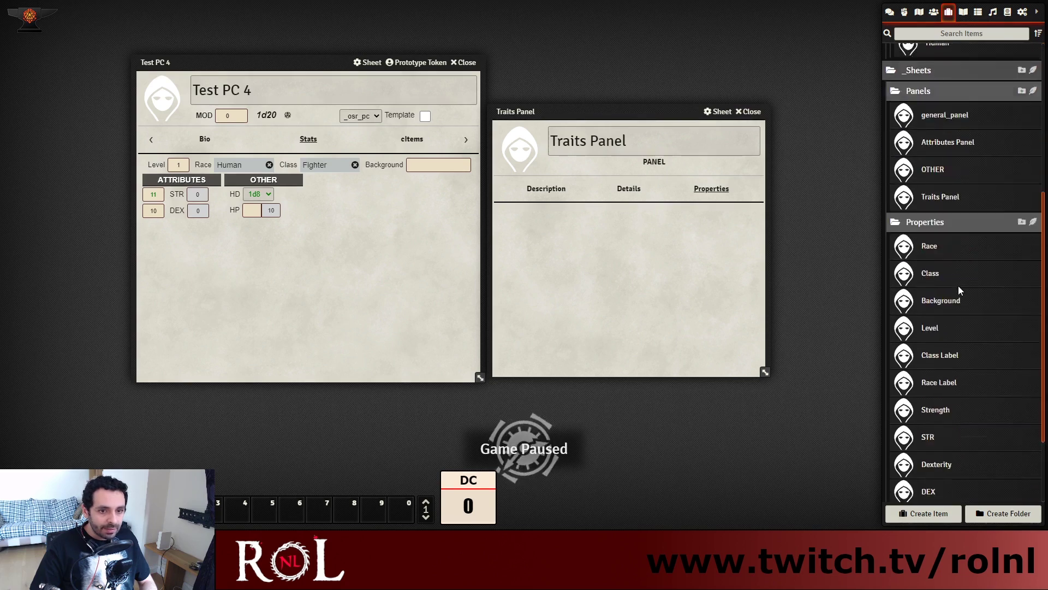
left_click_drag(930, 471, 613, 266)
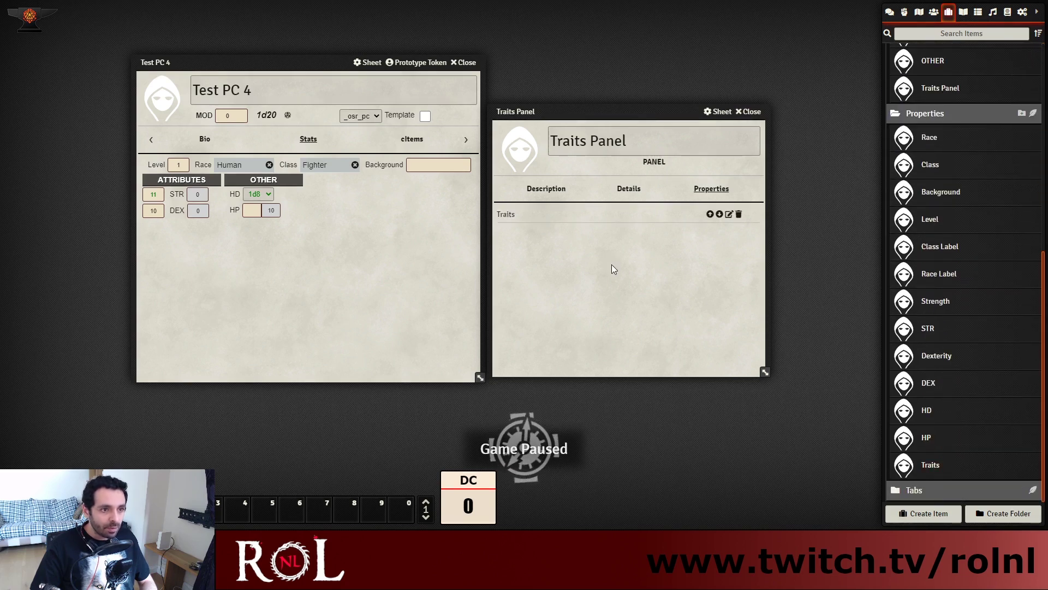
left_click(748, 112)
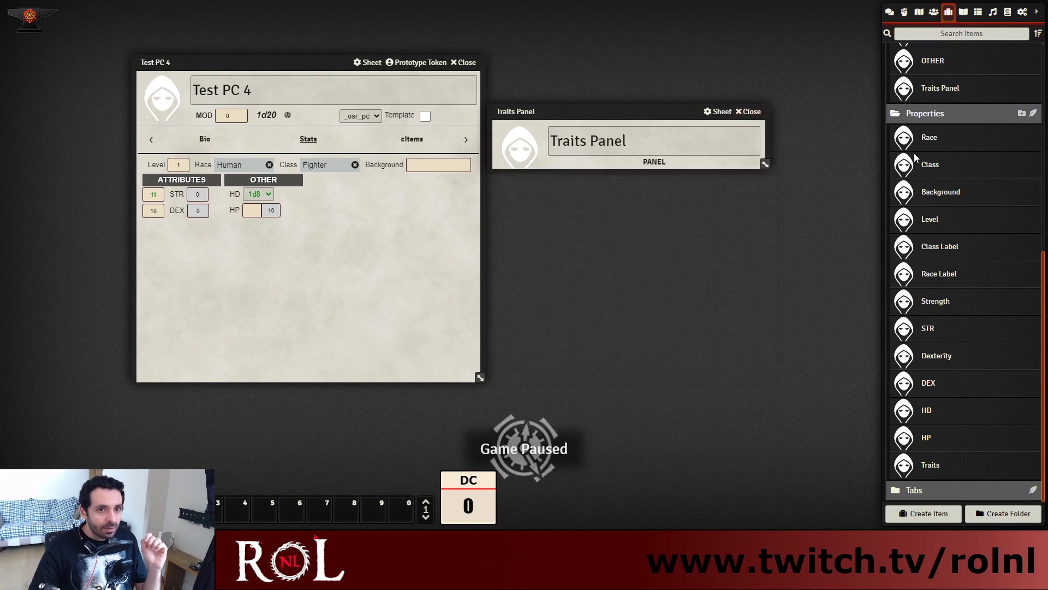
Add Traits Panel to the panels of the Stats tab item and close the tab item
left_click(963, 489)
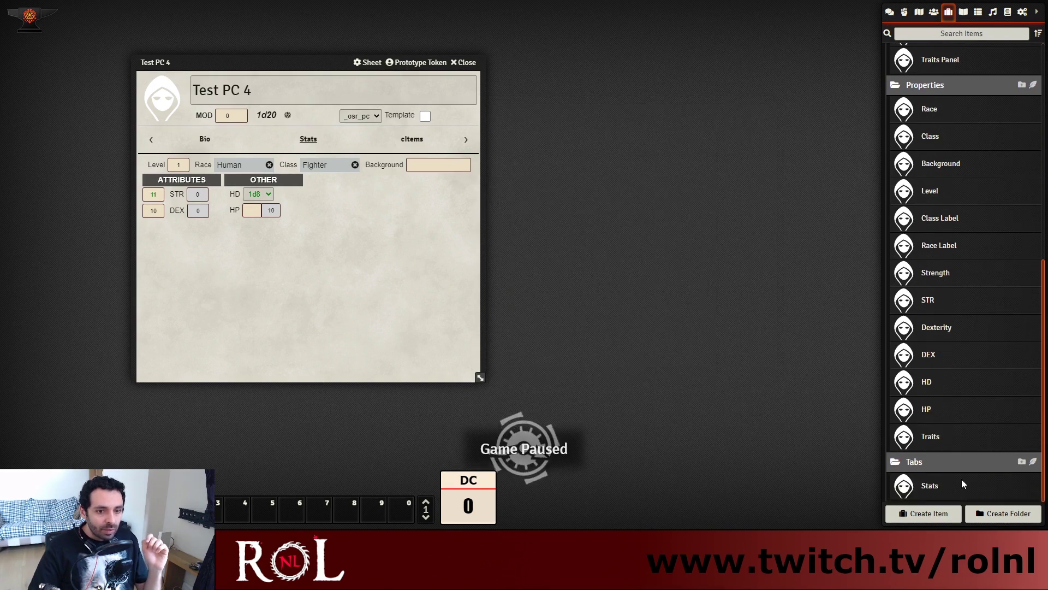
left_click(934, 487)
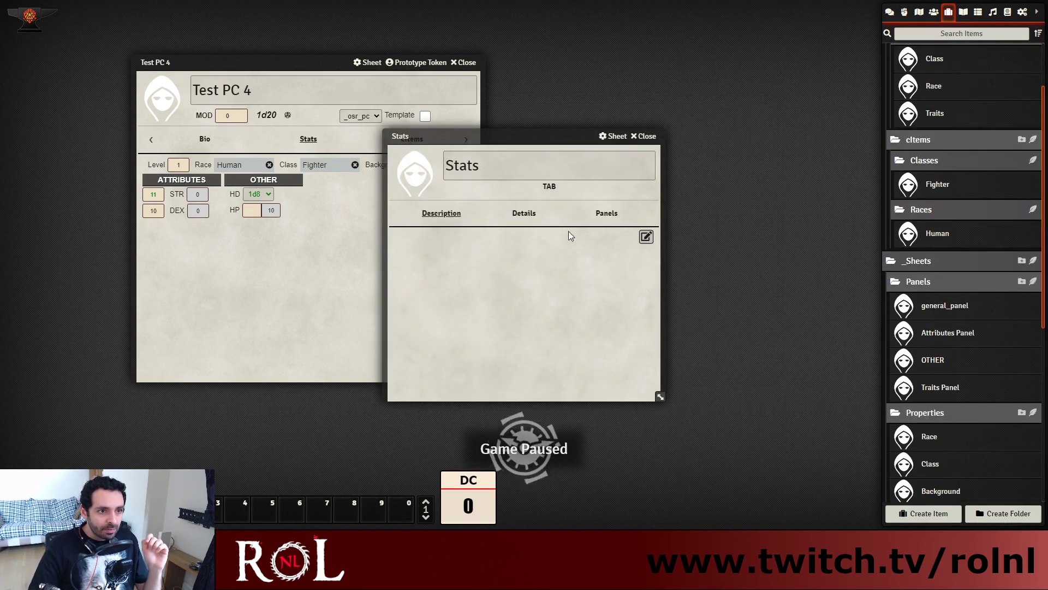
left_click(603, 214)
left_click_drag(941, 389, 510, 295)
left_click(646, 136)
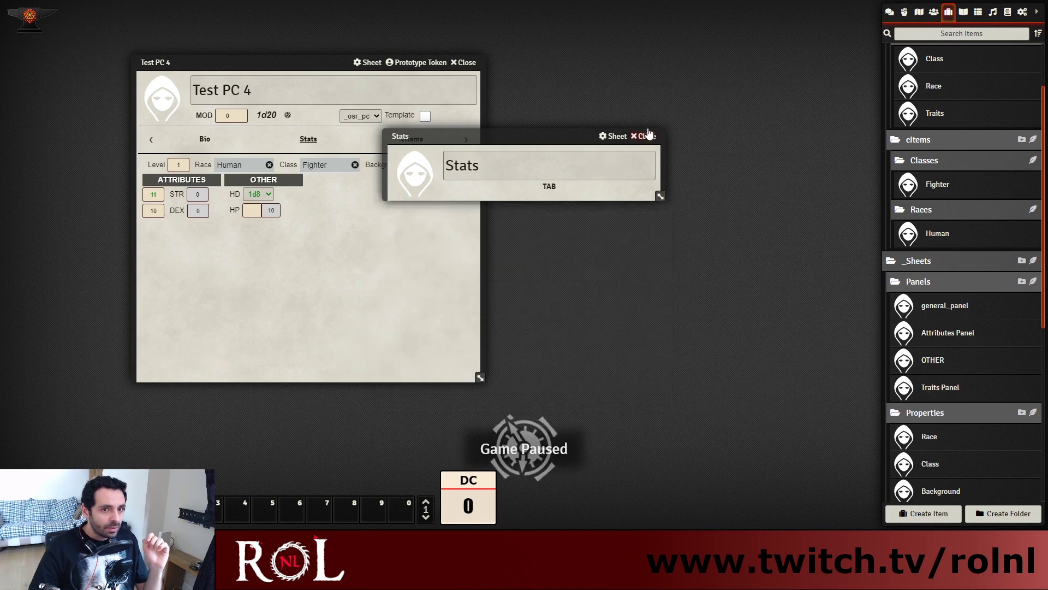
Close the Test PC 4 sheet and open the character template actor in the _Templates folder
left_click(472, 64)
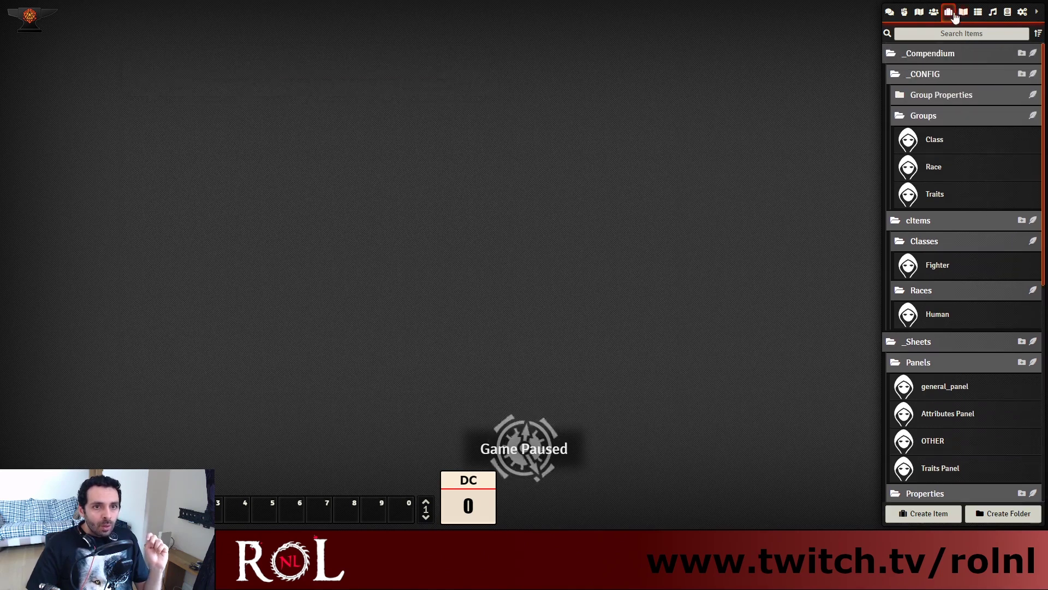
left_click(934, 11)
left_click(934, 56)
left_click(930, 80)
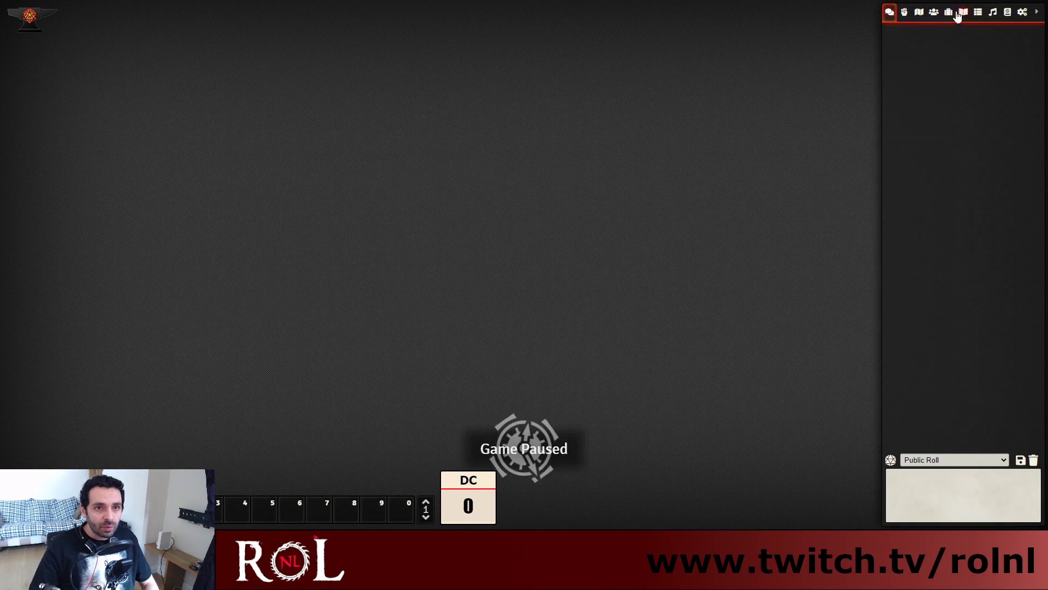
Delete the Test PC 4 actor and confirm the deletion
left_click(933, 12)
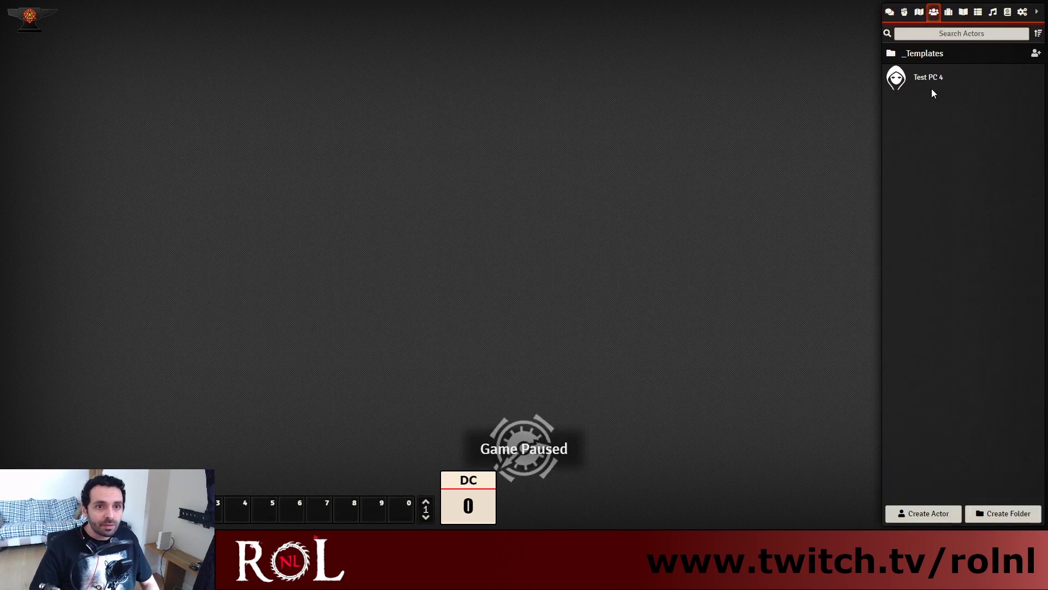
right_click(934, 81)
left_click(909, 102)
left_click(721, 127)
Create an actor named Tsst PC 5, assign it the _osr_pc template, and show its Stats
left_click(923, 512)
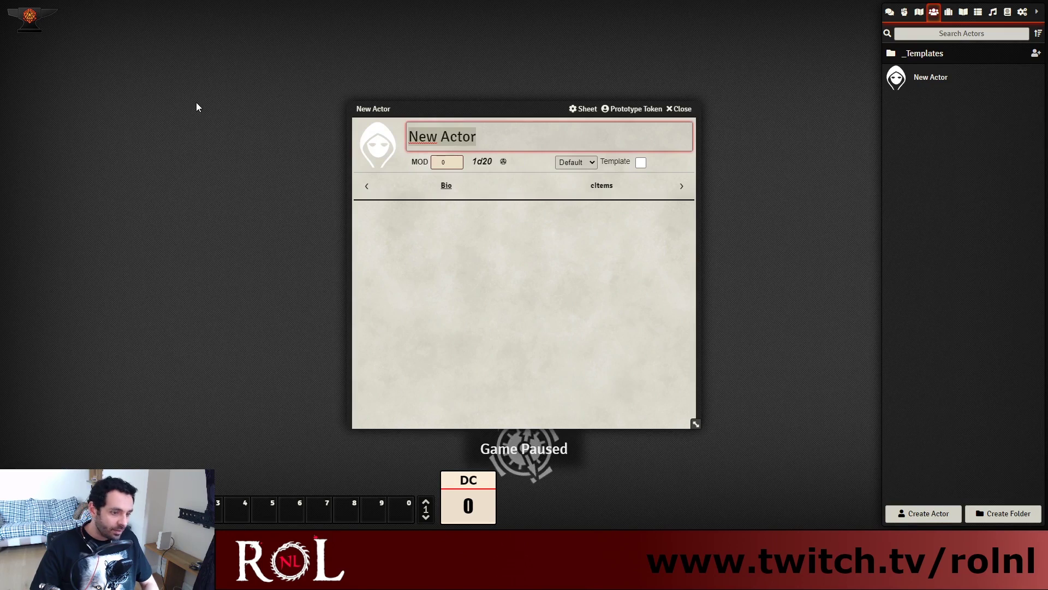
type("Tsst PC 5")
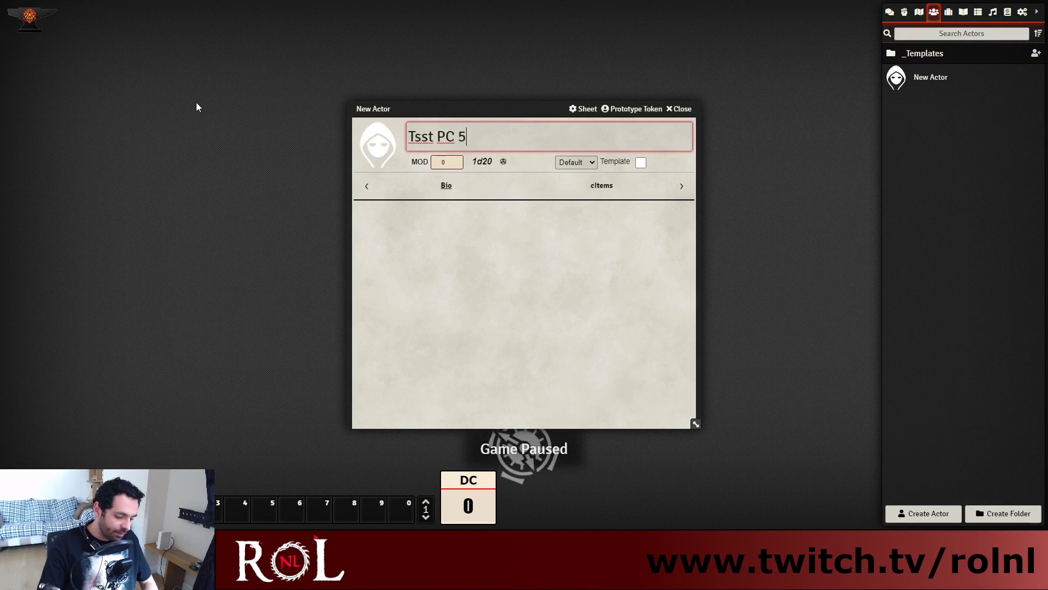
key("Return")
left_click(576, 162)
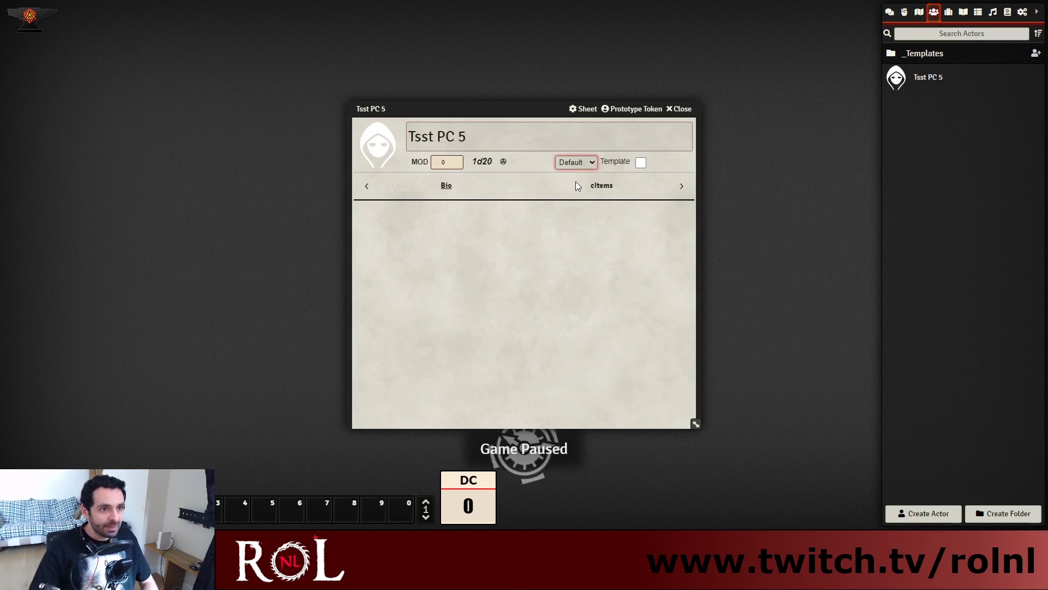
left_click(578, 187)
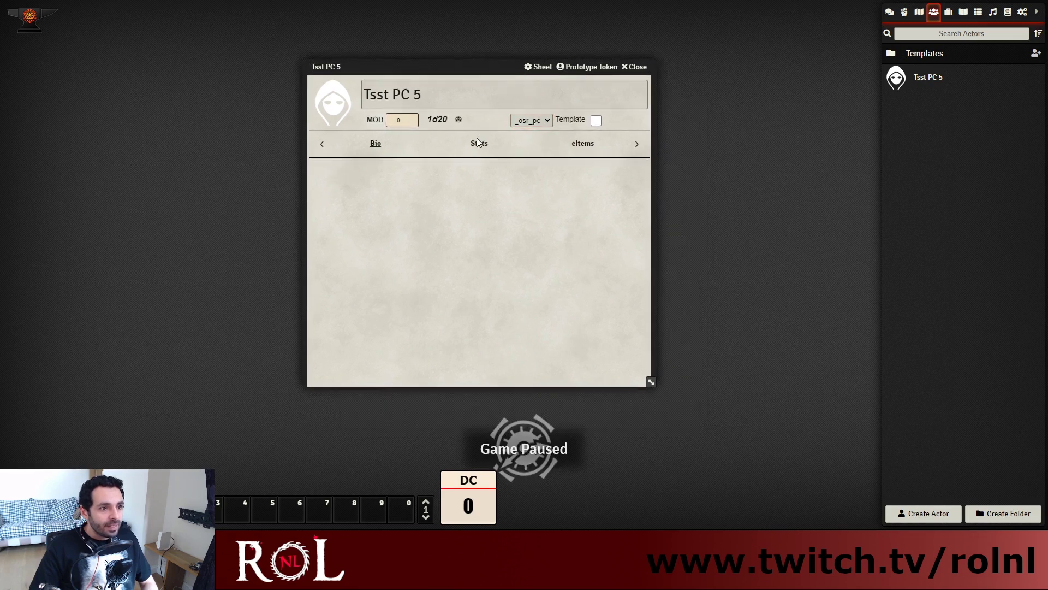
left_click(481, 143)
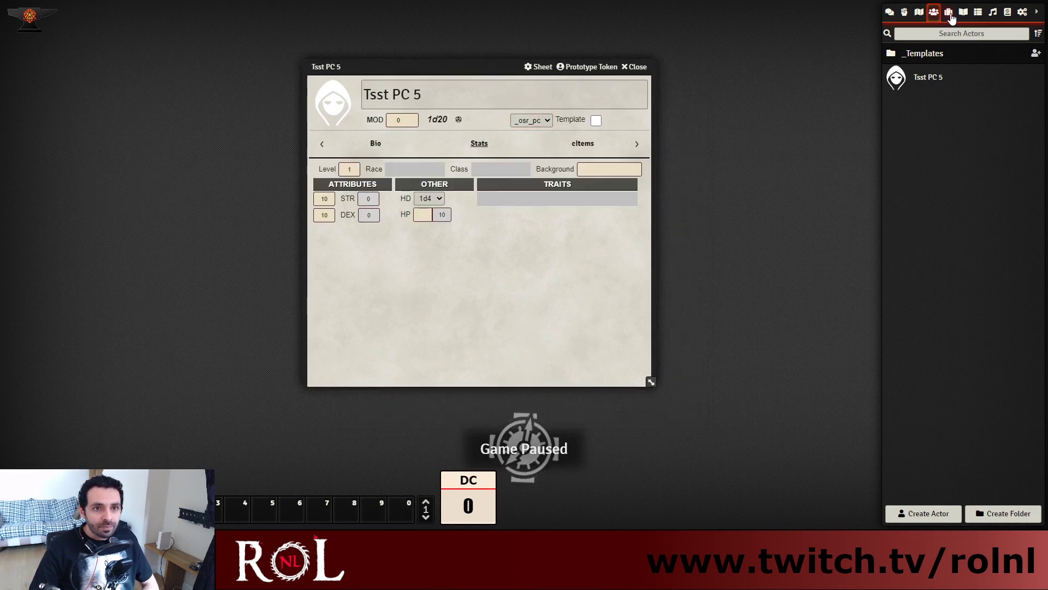
Create a folder named Traits inside the cItems folder of the _Compendium items
left_click(950, 13)
left_click(947, 55)
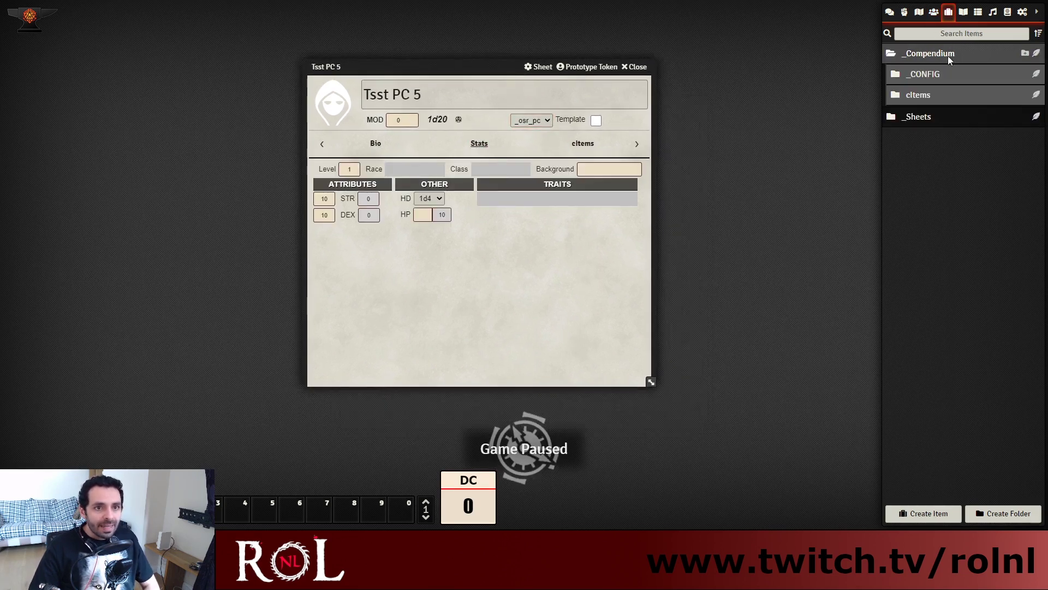
left_click(938, 96)
left_click(1025, 94)
left_click(554, 257)
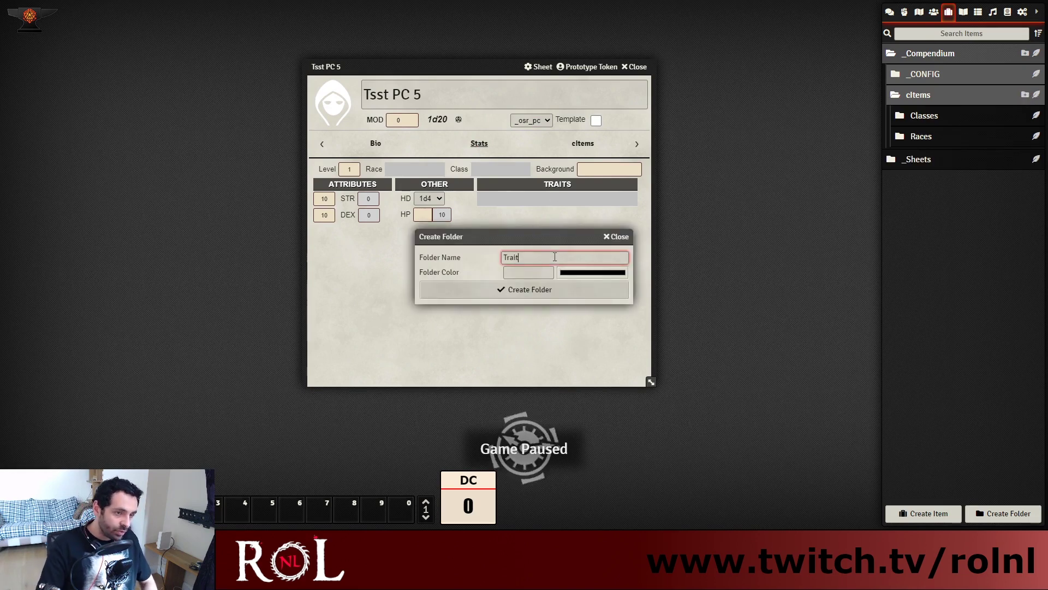
left_click(548, 296)
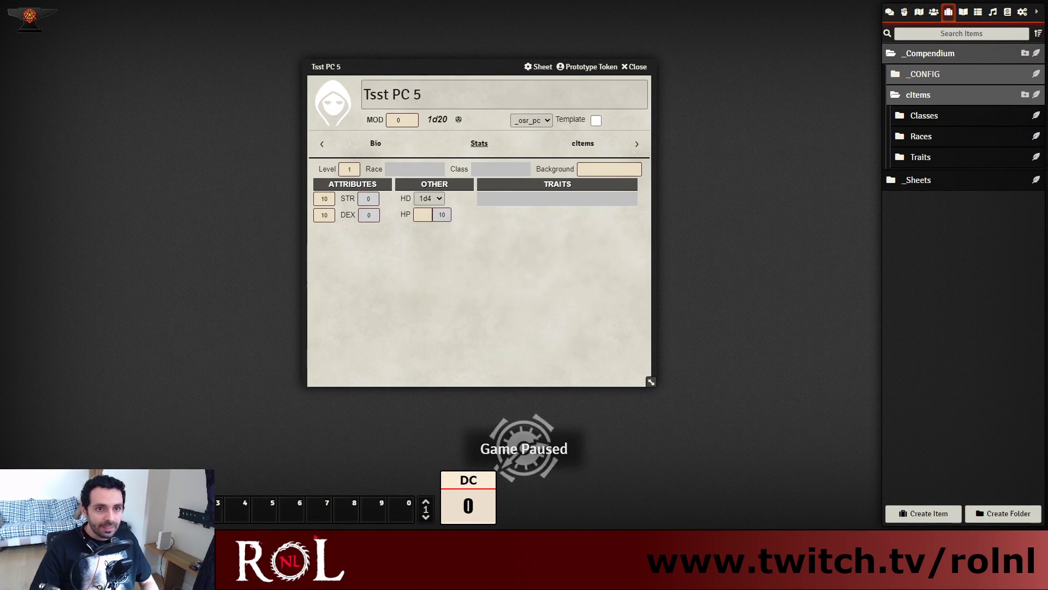
Move the Tsst PC 5 sheet aside and expand the Groups folder under _CONFIG
left_click_drag(487, 67, 245, 64)
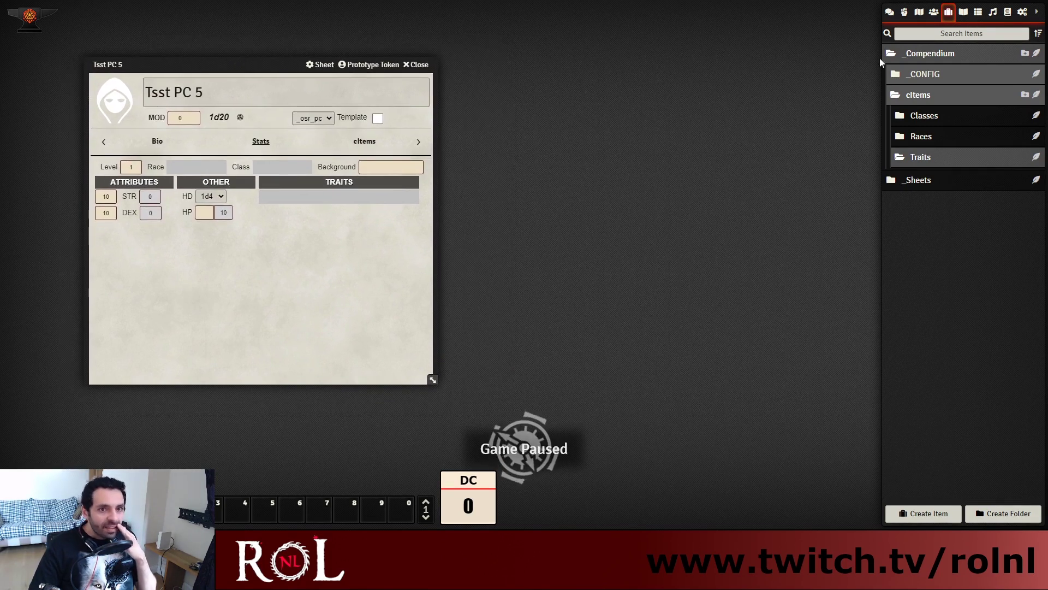
left_click(943, 73)
left_click(941, 116)
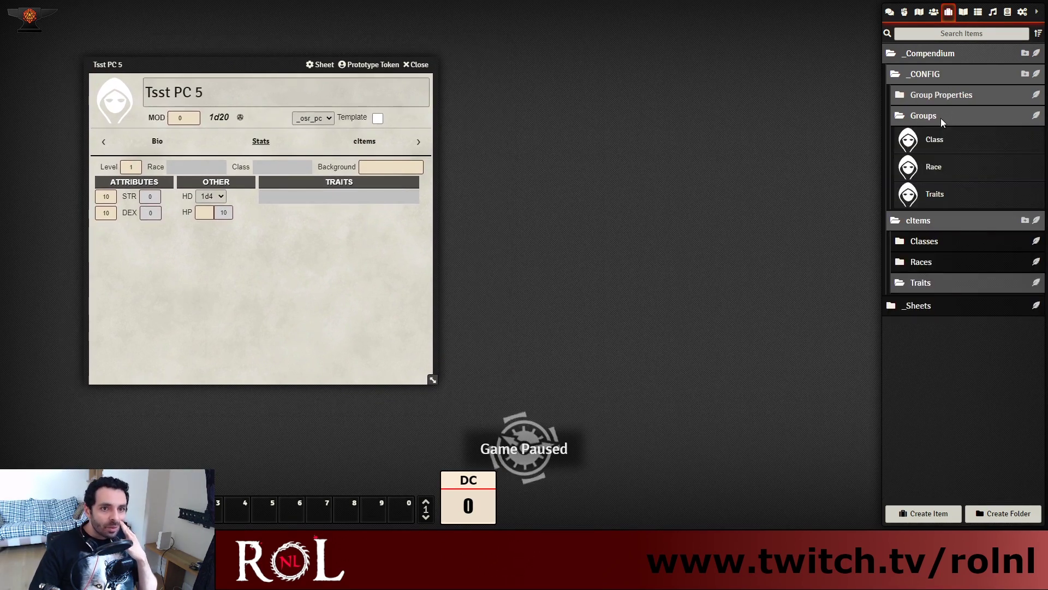
left_click(933, 172)
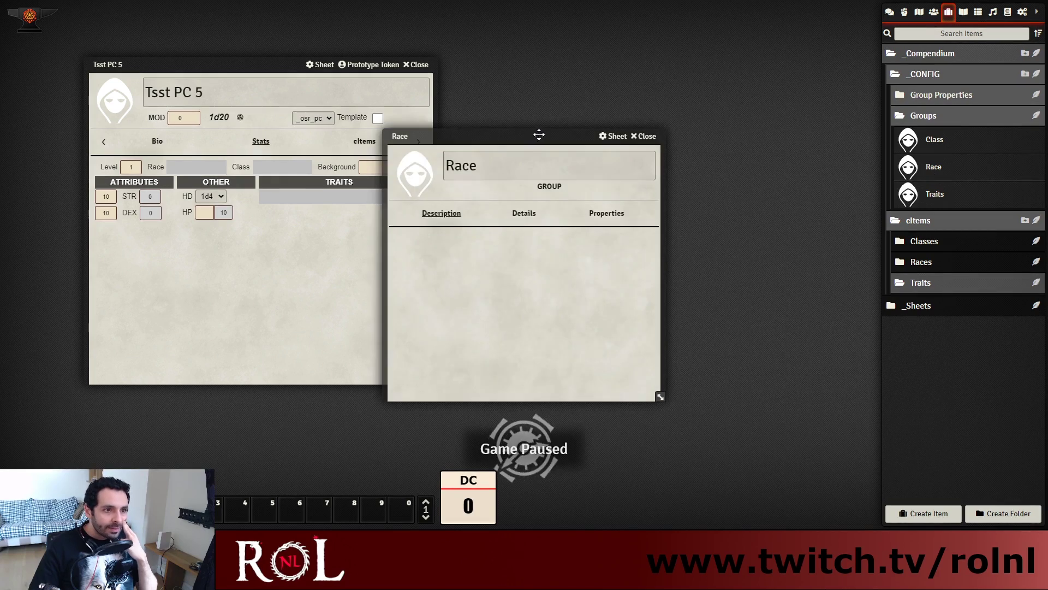
left_click_drag(536, 133, 618, 110)
left_click(726, 111)
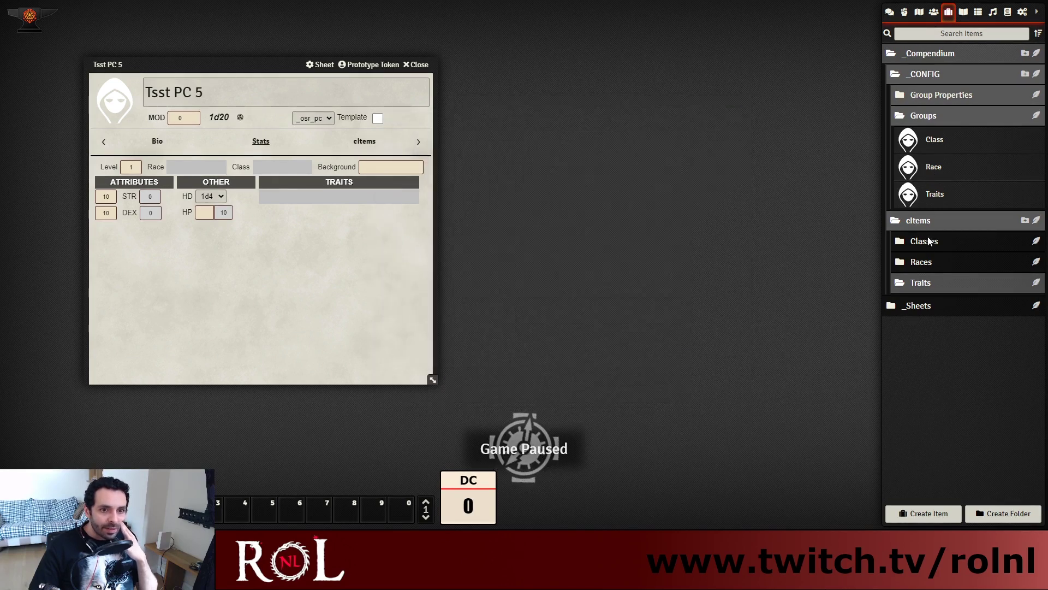
Open the Human cItem from the Races folder, move it clear of the character sheet, and show its mods
left_click(934, 269)
left_click(951, 290)
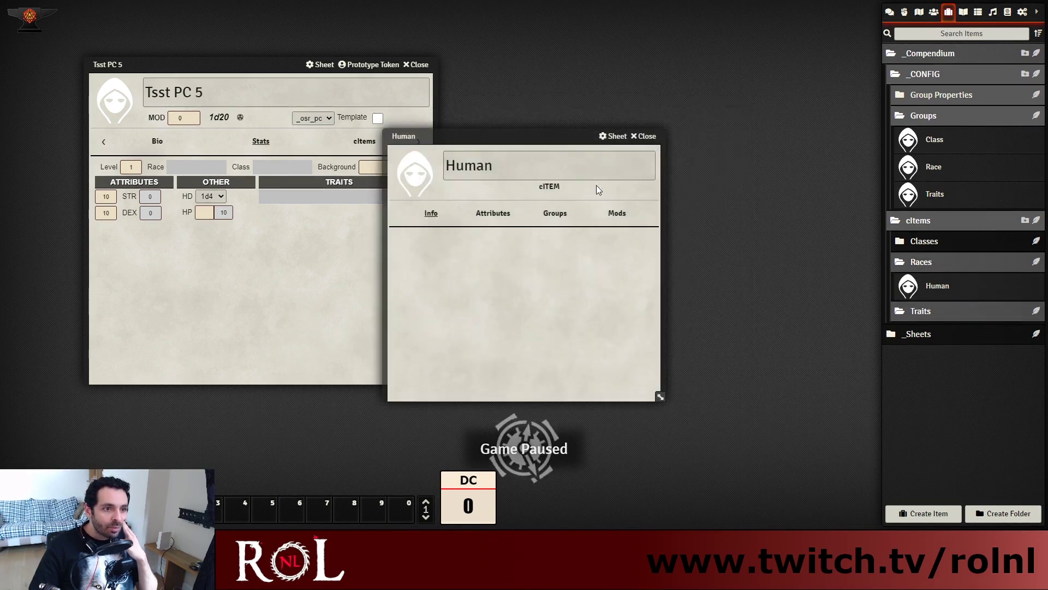
left_click_drag(534, 138, 632, 108)
left_click(658, 185)
left_click(715, 185)
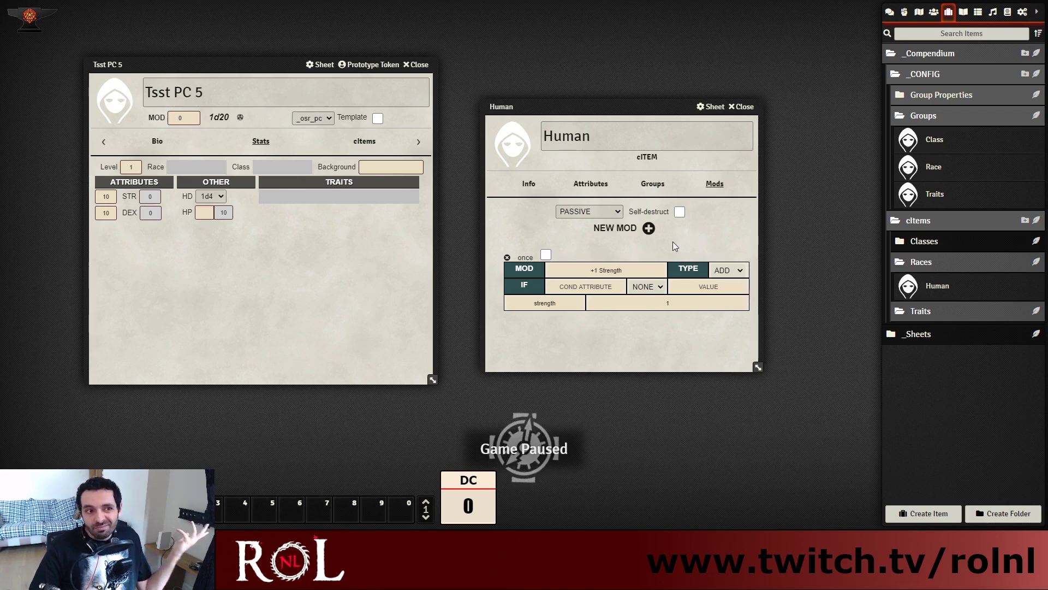
Add a second mod to the Human cItem with type ITEM and the name Human Traits
left_click(648, 229)
scroll(710, 229, "down", 2)
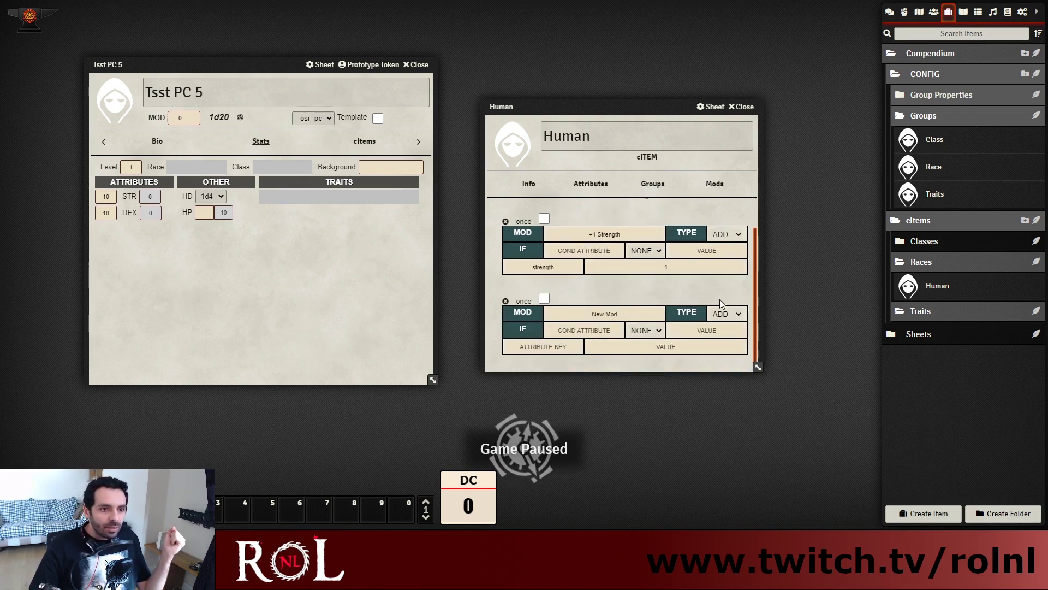
left_click(732, 315)
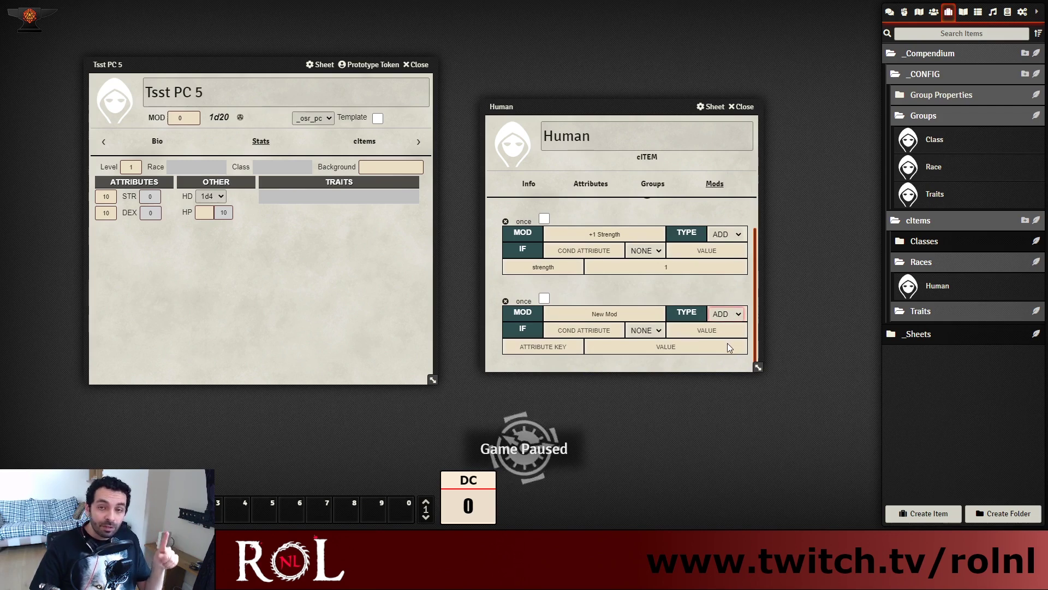
left_click(727, 342)
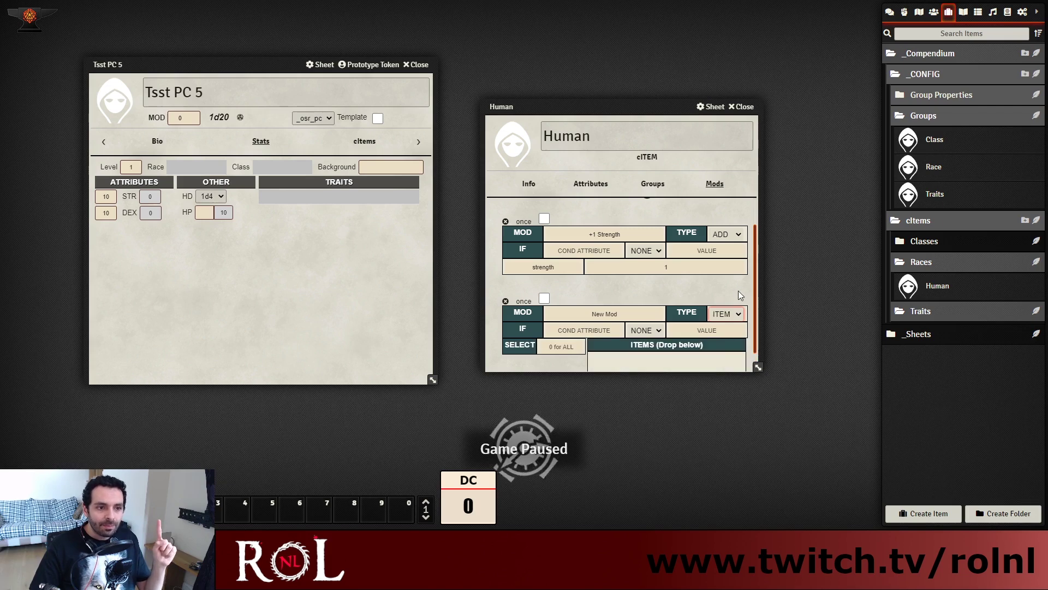
scroll(737, 290, "down", 1)
left_click(649, 288)
left_click_drag(649, 288, 591, 289)
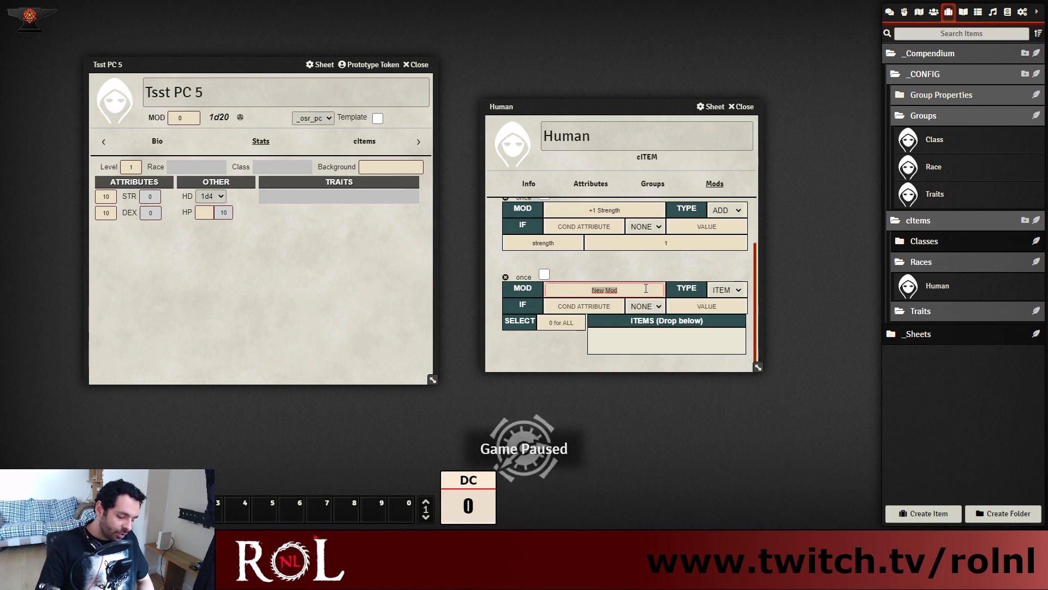
type("Human Traits")
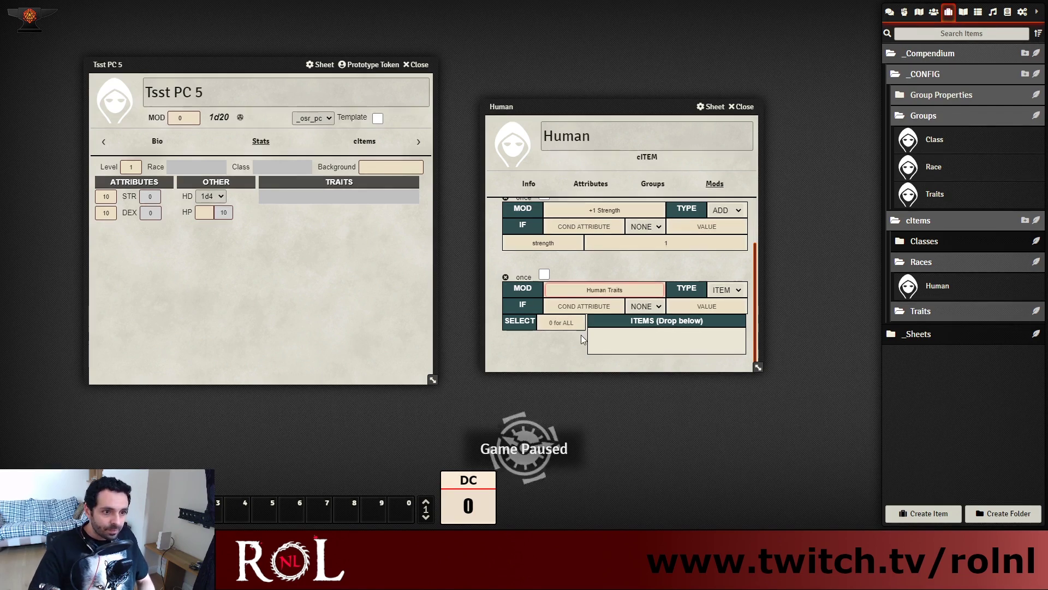
left_click(548, 351)
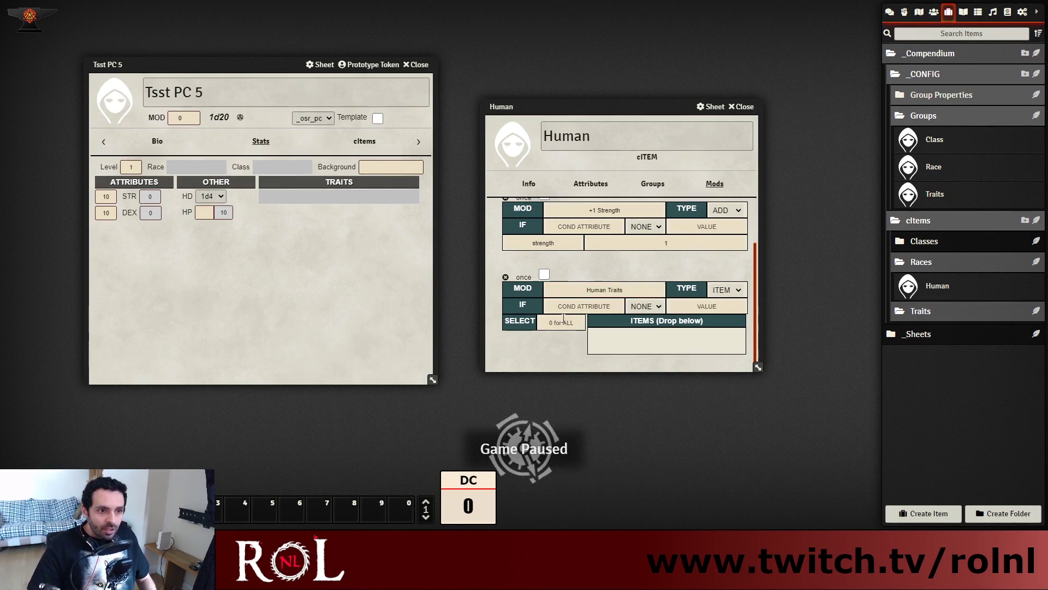
Try Select values of 0 and 1 on the Human Traits mod
left_click(564, 321)
type("0")
left_click(570, 342)
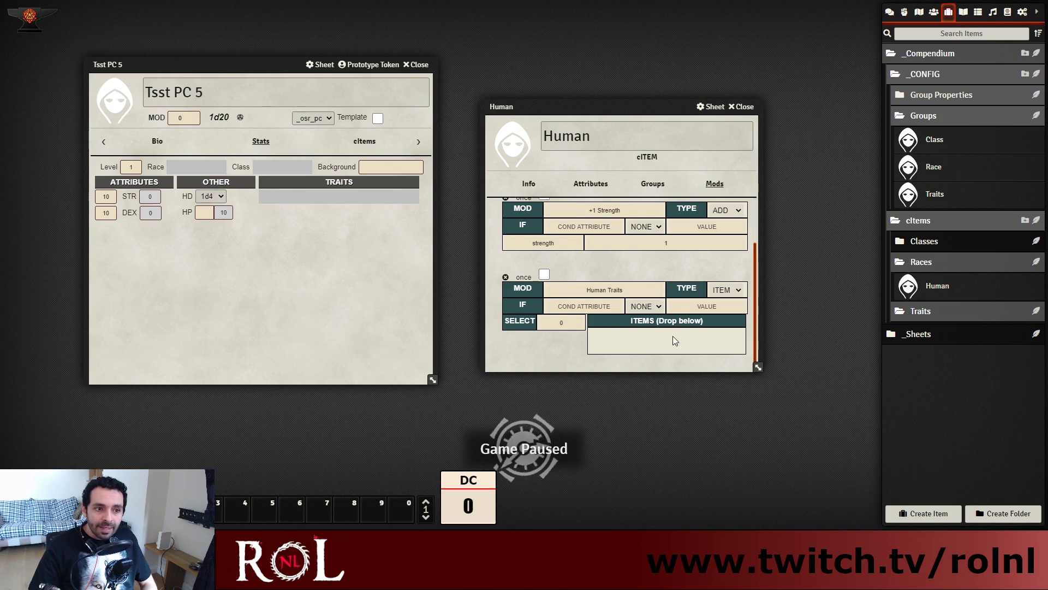
double_click(562, 322)
type("1")
left_click(651, 336)
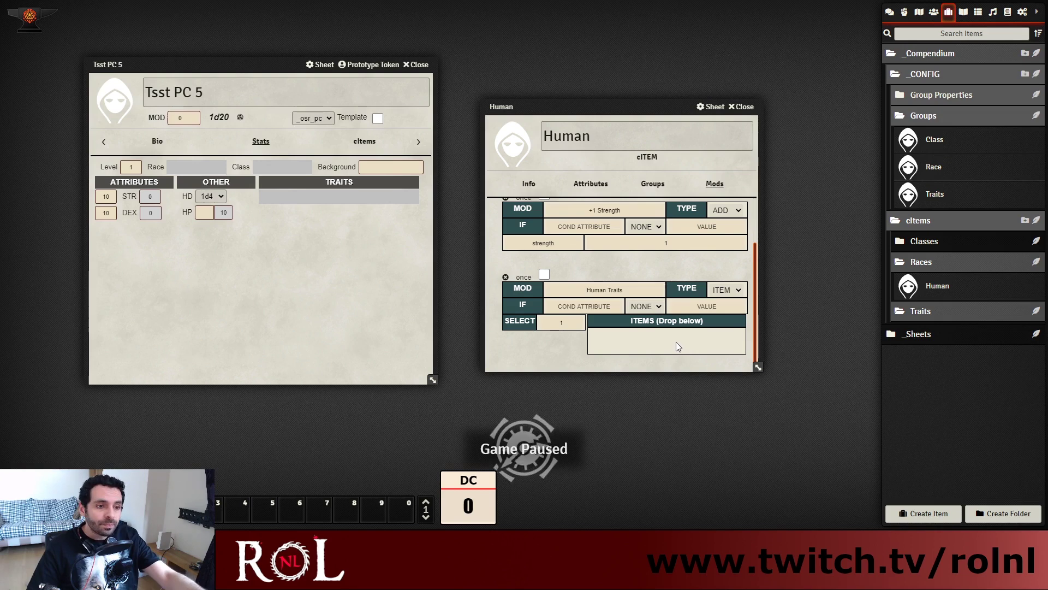
left_click(565, 323)
left_click(599, 338)
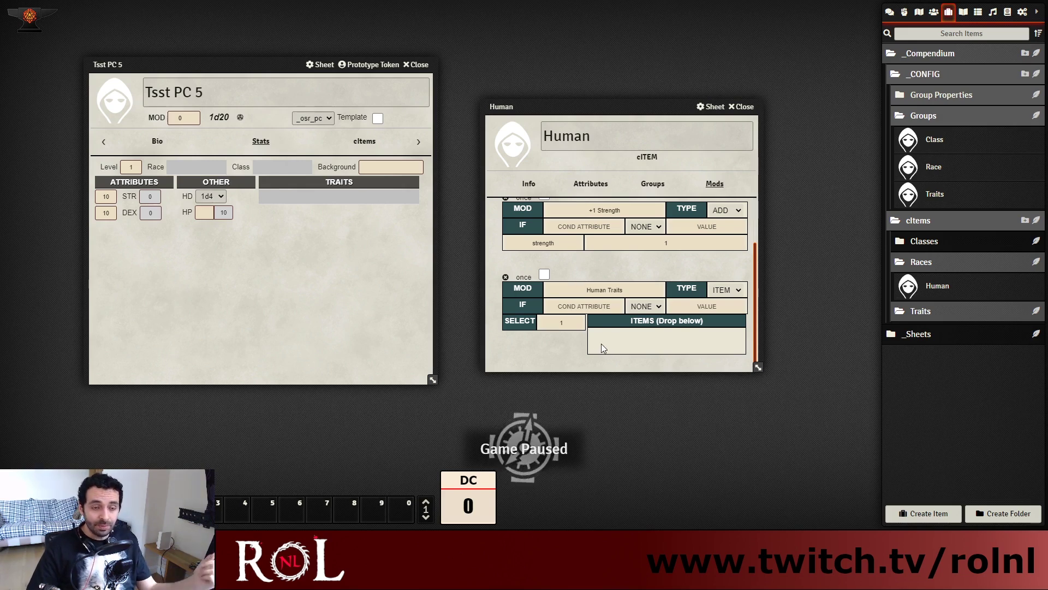
Set the Select value of the Human Traits mod to 0 for all items
left_click(553, 321)
key("Delete")
type("0")
left_click(568, 352)
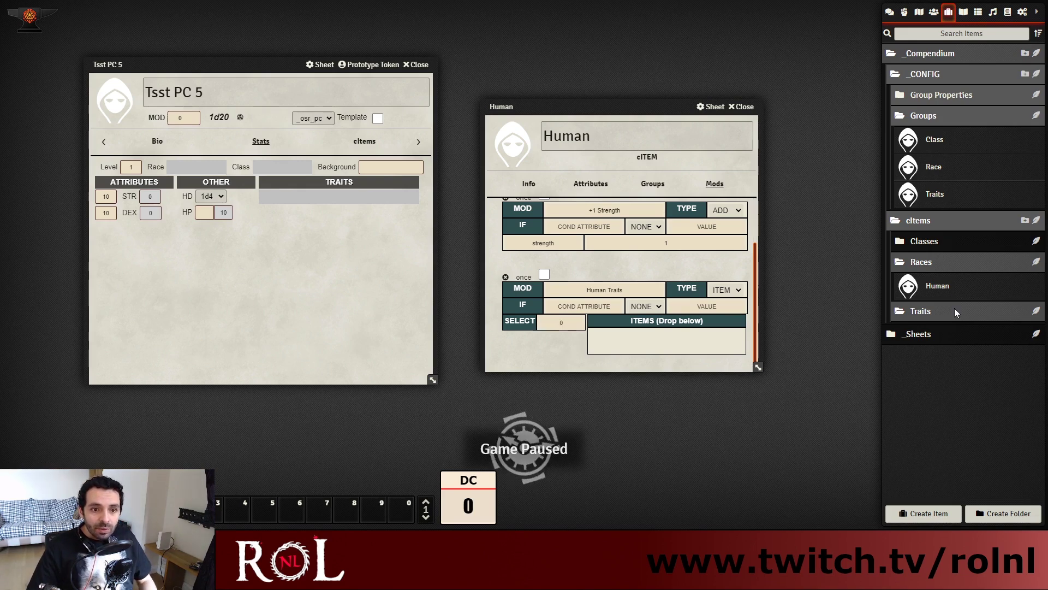
Create a cItem named Polivalent in the Traits folder under cItems
left_click(1036, 311)
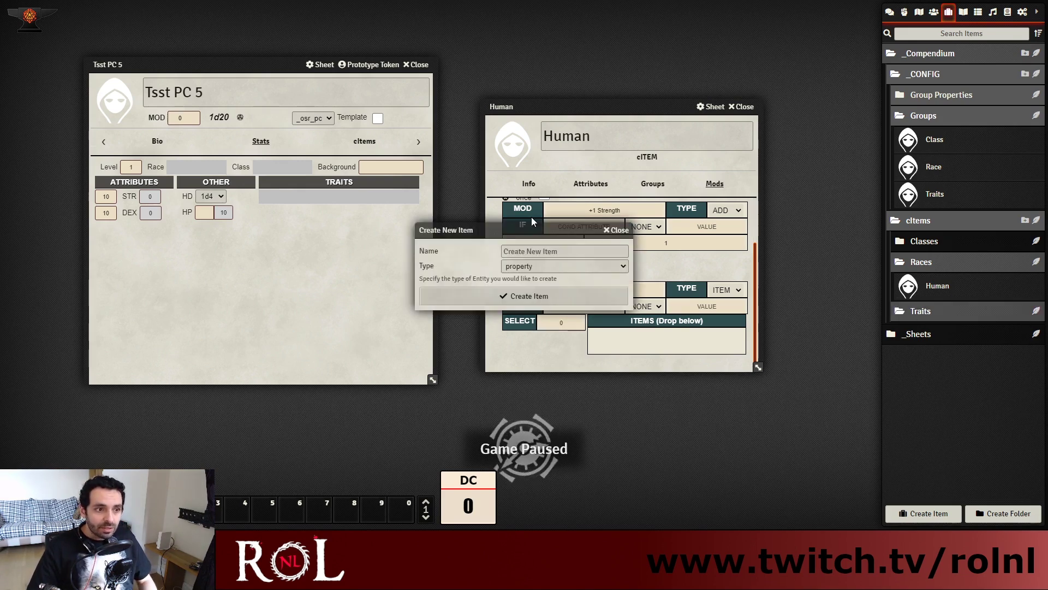
left_click_drag(532, 226, 737, 342)
left_click(763, 364)
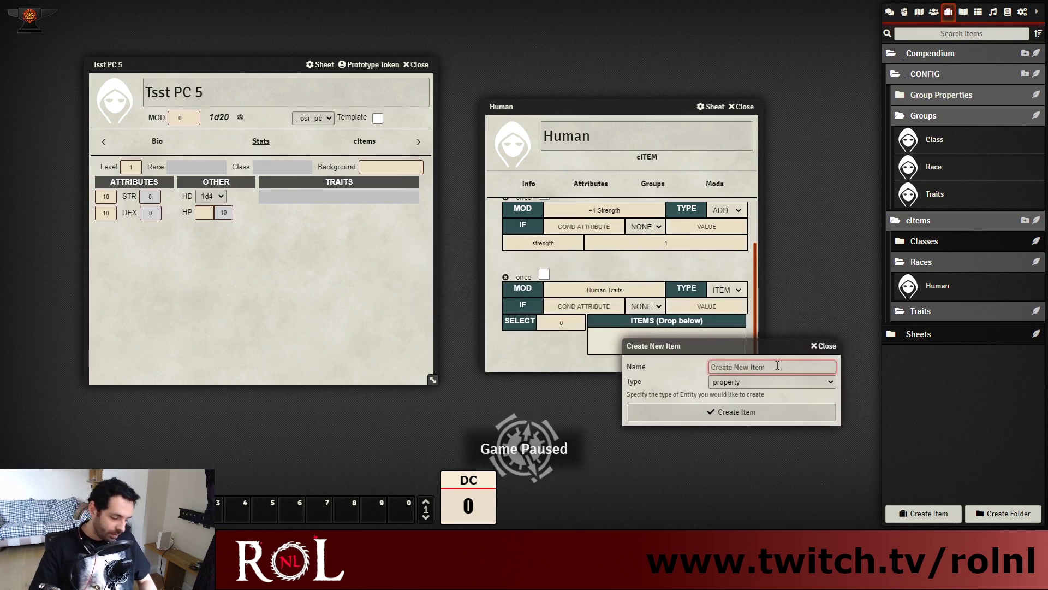
type("Polivalent")
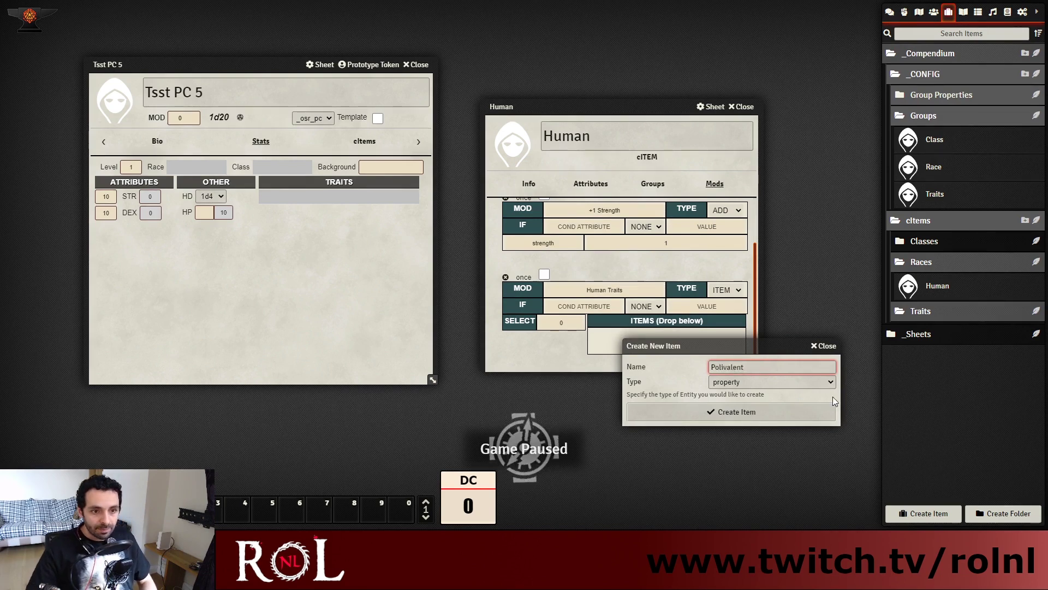
left_click(784, 385)
left_click(738, 437)
left_click(742, 411)
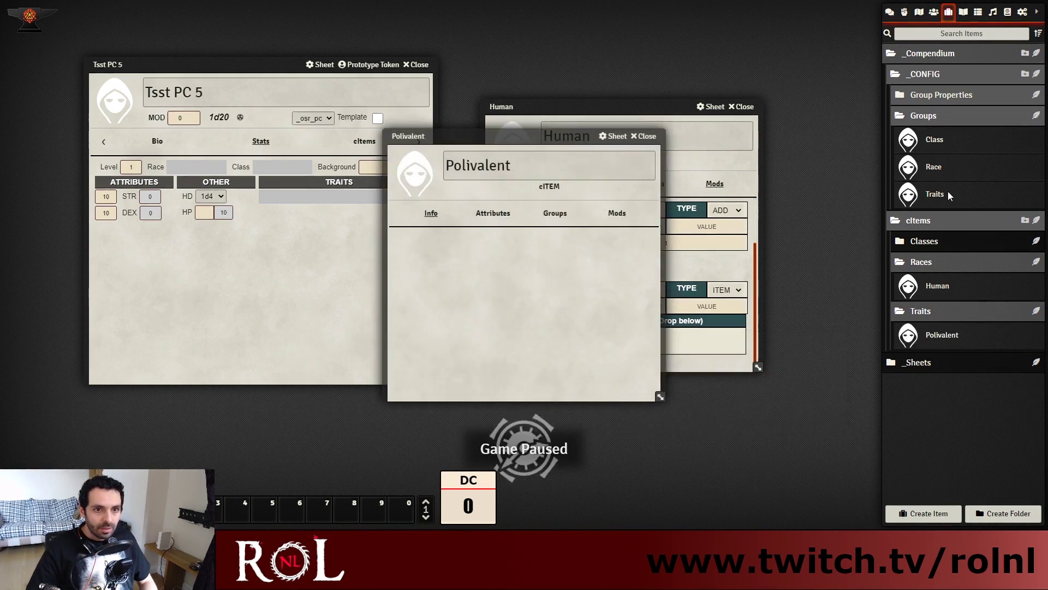
Assign the Traits group to Polivalent, save the description "Humans can choose any past proffession..." in its info, and close the item
left_click(558, 218)
left_click_drag(944, 199, 505, 290)
left_click(417, 217)
left_click_drag(425, 136, 655, 185)
left_click(875, 287)
type("Humans can choose any past proffession...")
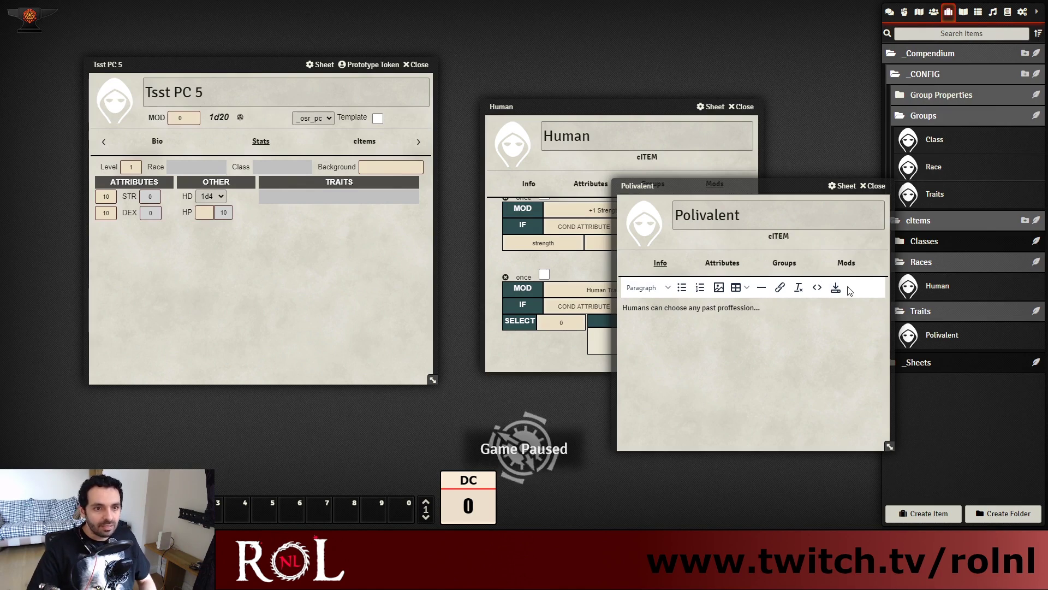
left_click(835, 287)
left_click(876, 186)
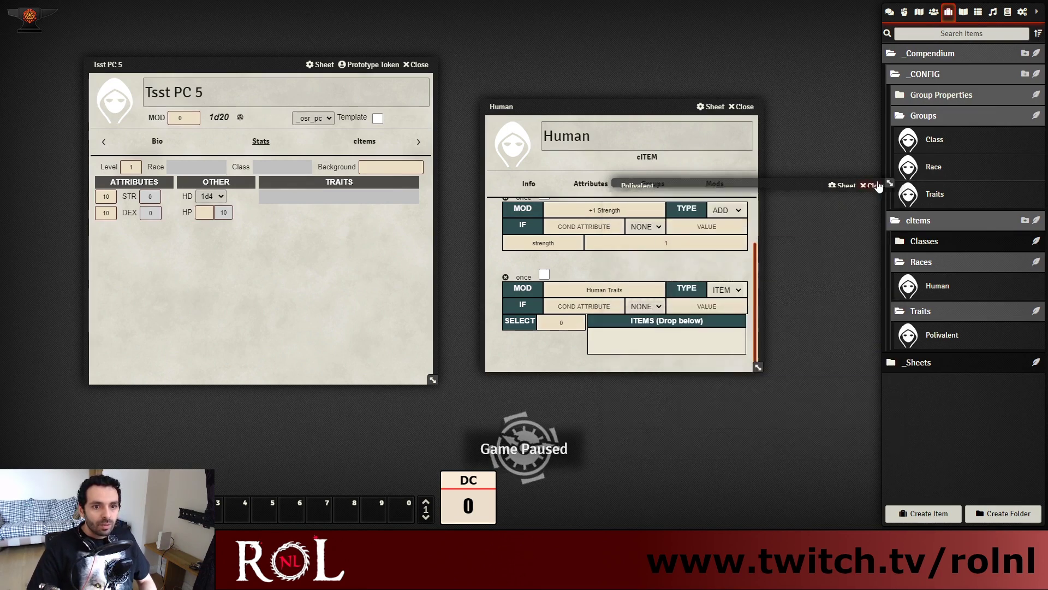
Add Polivalent to the items of the Human Traits mod, close Human, and apply the Human cItem to the Tsst PC 5 sheet
left_click_drag(948, 330, 662, 342)
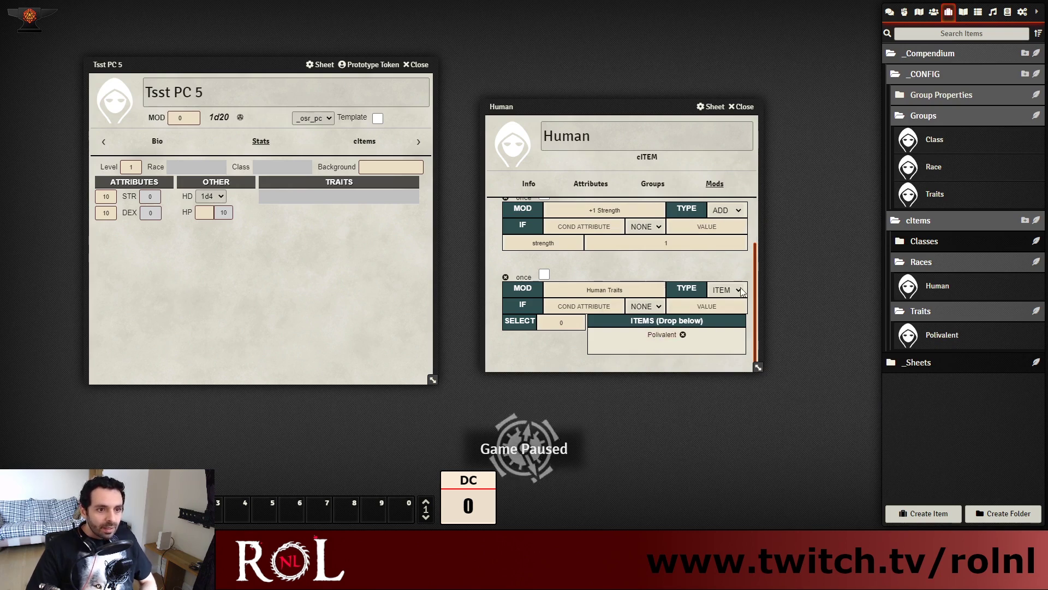
left_click(742, 107)
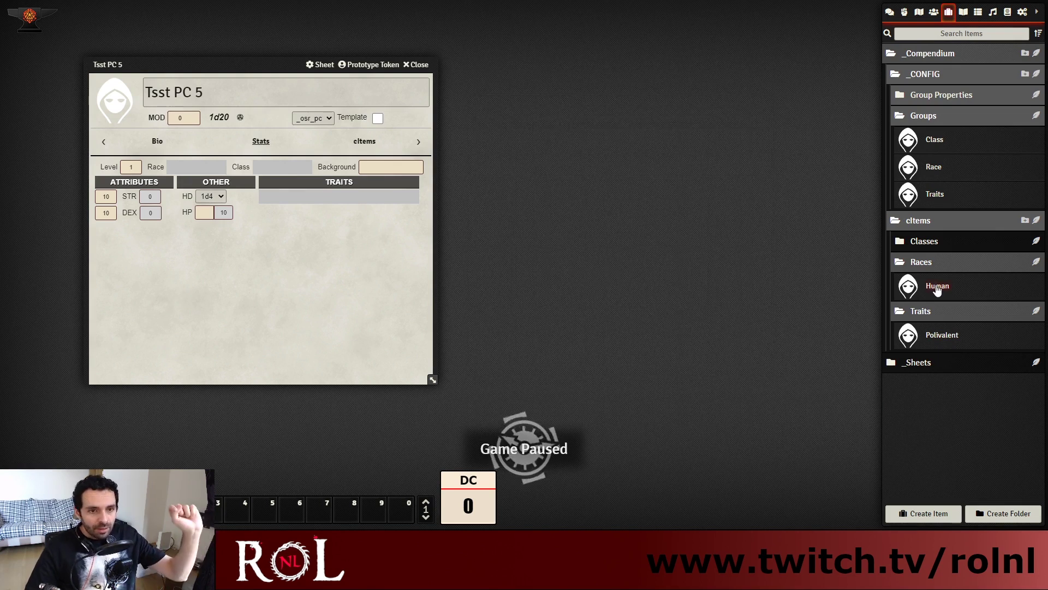
left_click_drag(938, 289, 291, 253)
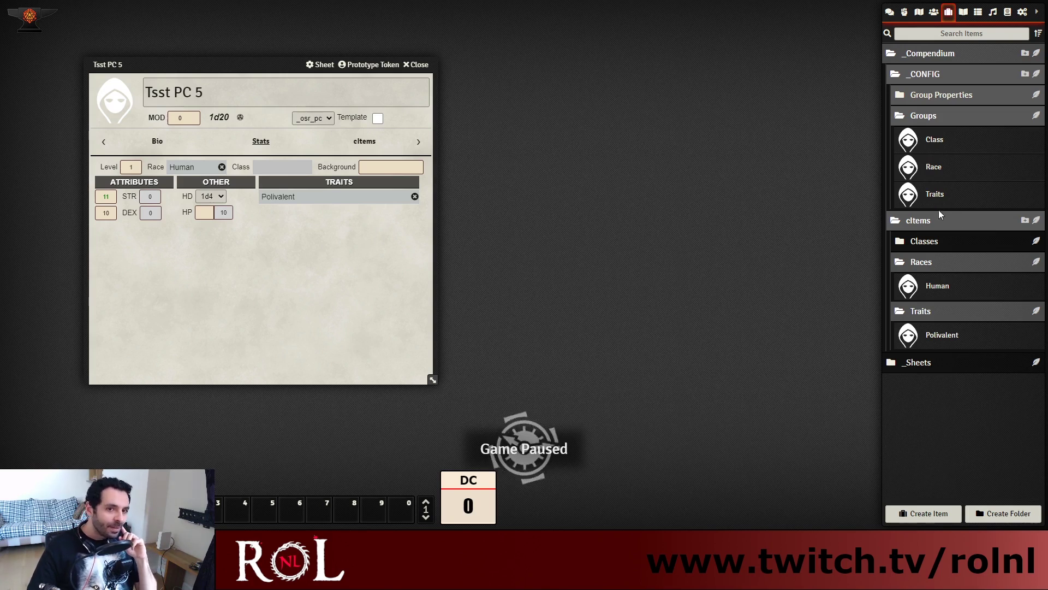
Make the STR property rollable, with roll name Strength and roll ID strength
left_click(945, 361)
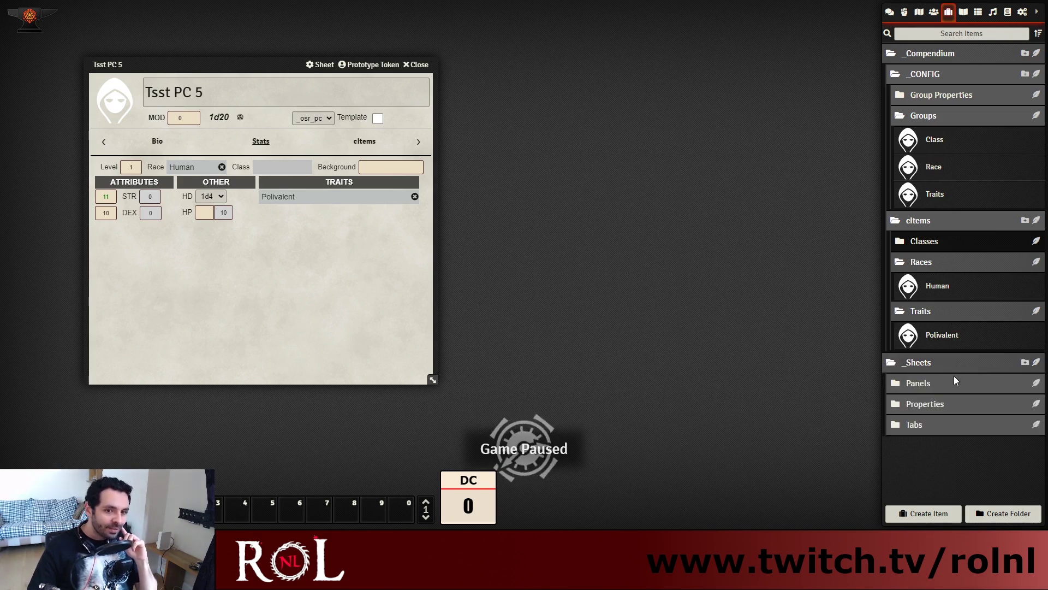
left_click(942, 403)
scroll(946, 440, "down", 5)
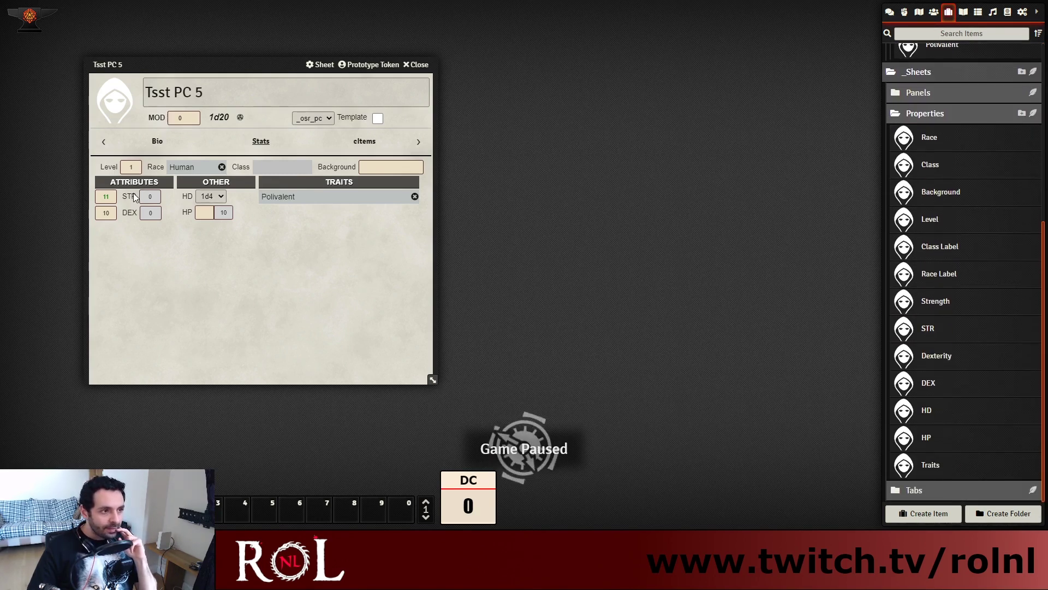
left_click(930, 331)
left_click_drag(526, 137, 604, 129)
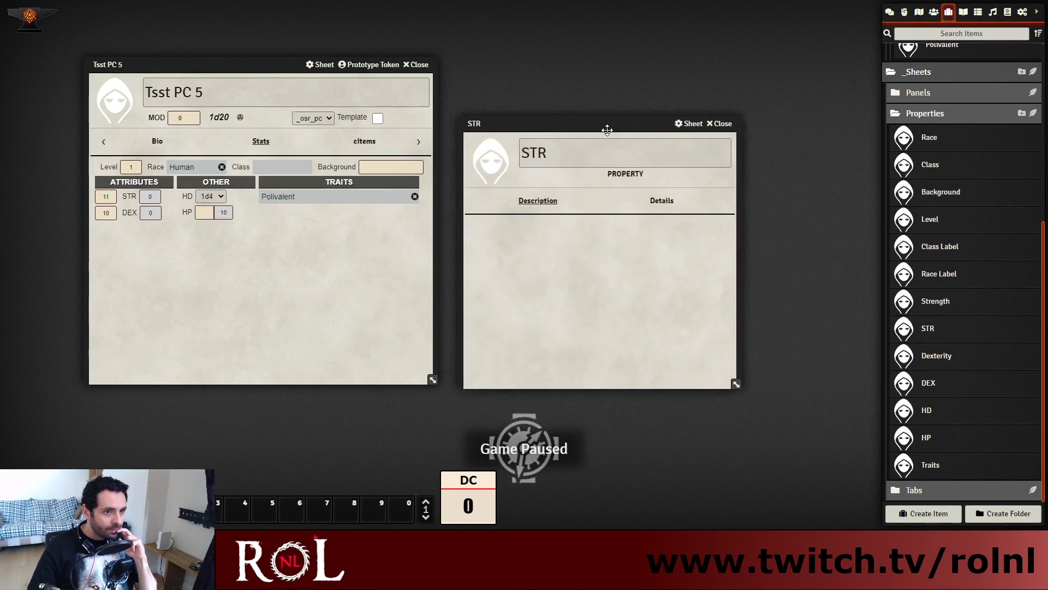
left_click(664, 202)
left_click(562, 293)
left_click(585, 324)
type("Strength")
left_click(695, 321)
type("strength")
Set the STR property's roll formula to 1d20 + @{STR} and close the property
left_click(614, 344)
type("1d20 ")
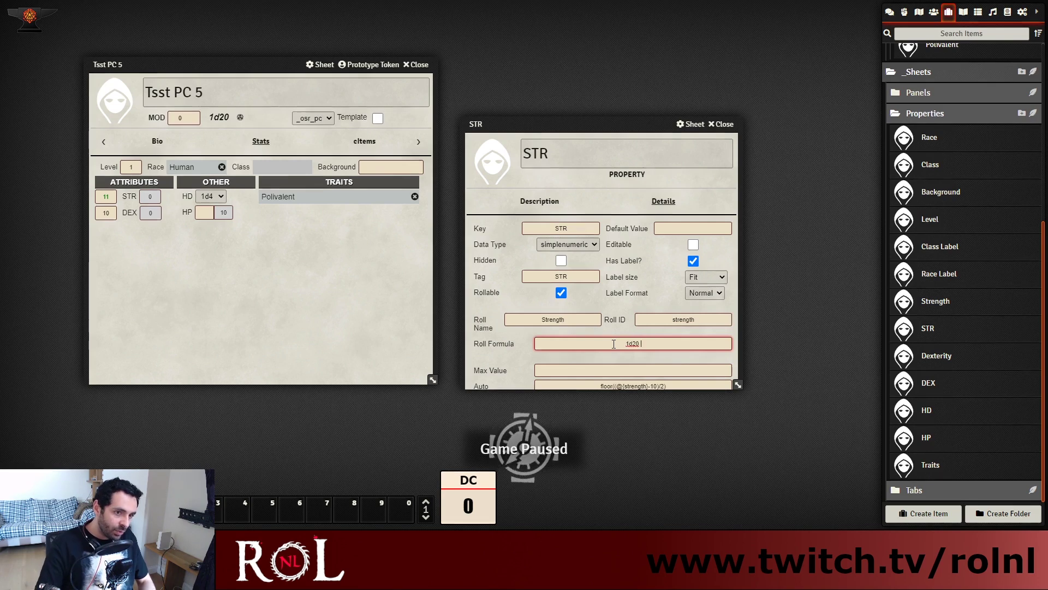
type("+ STR")
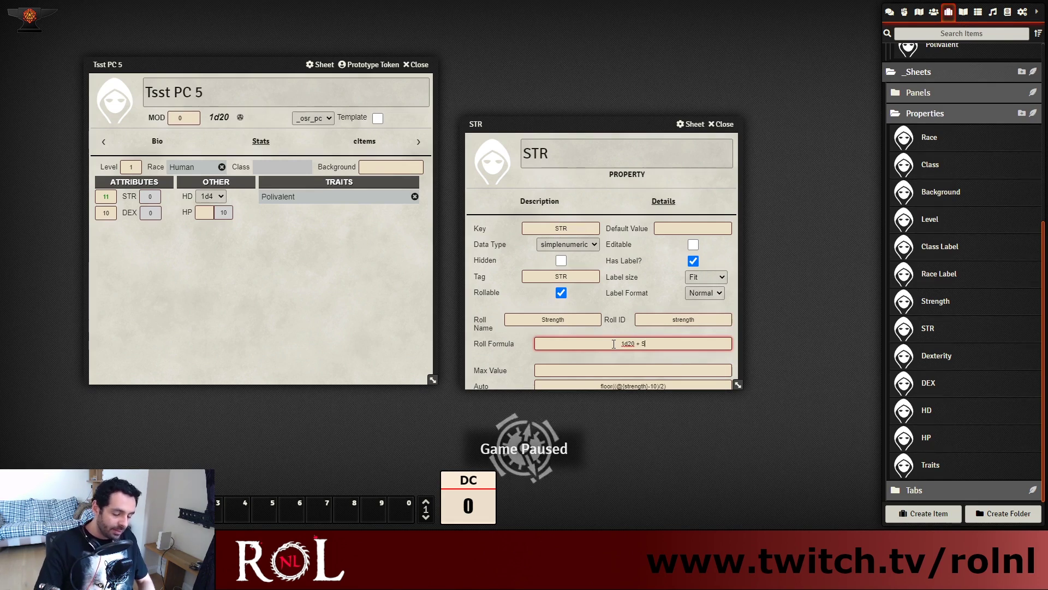
double_click(643, 342)
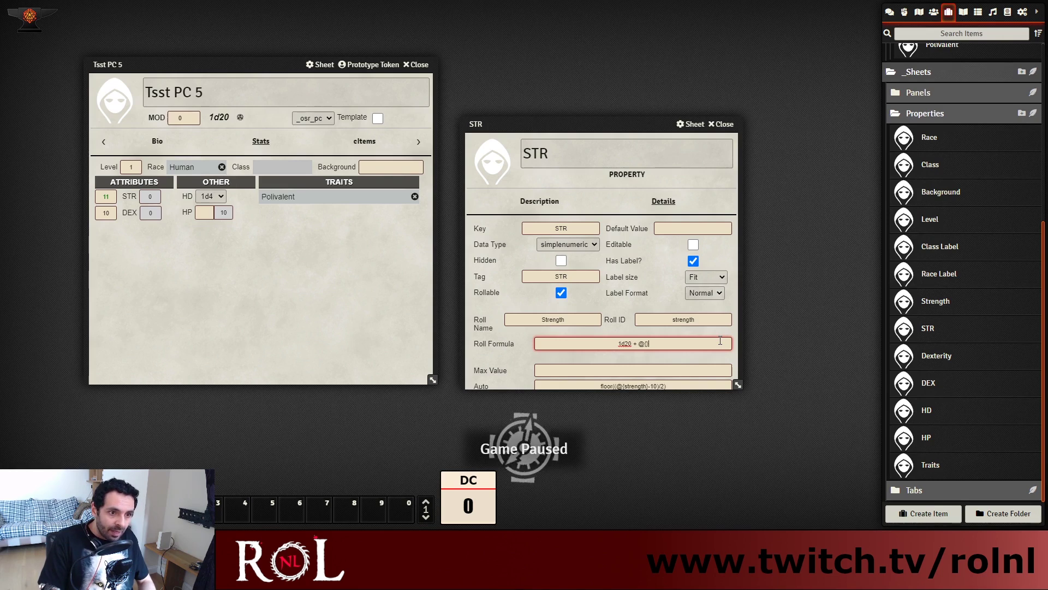
type("STR}")
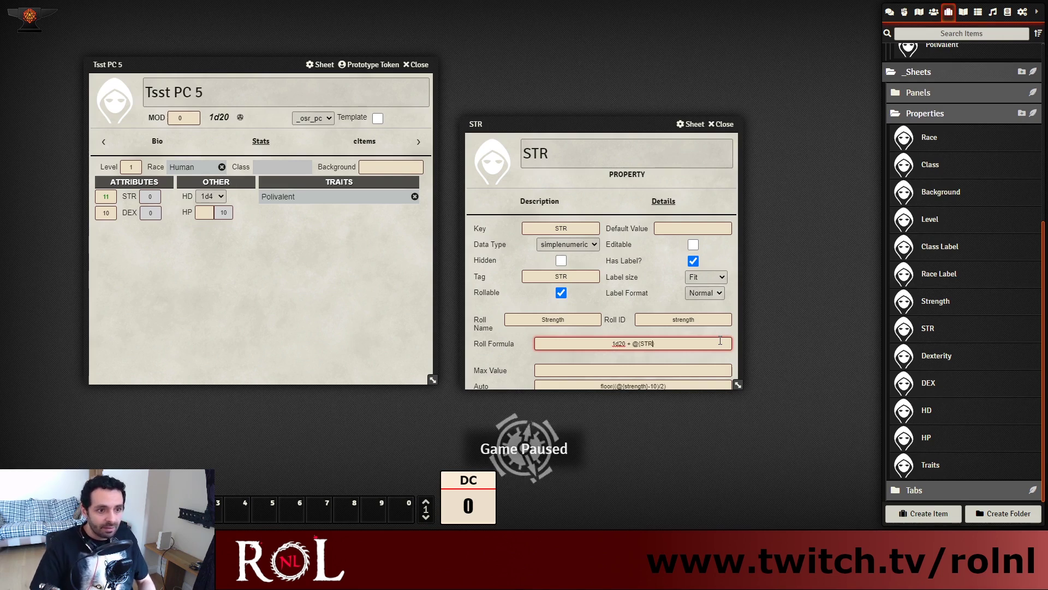
key("Return")
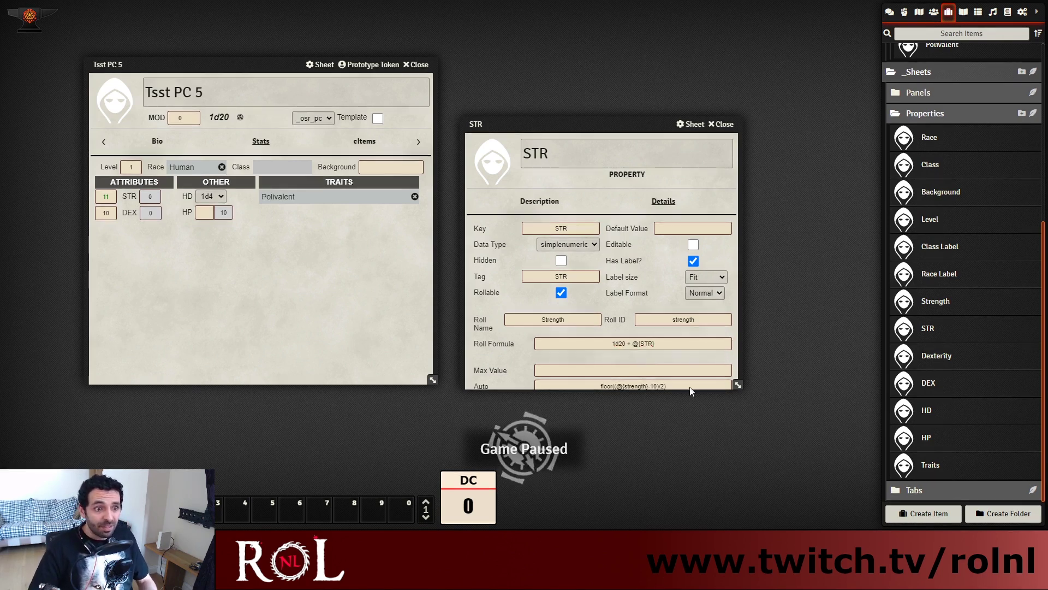
left_click(728, 127)
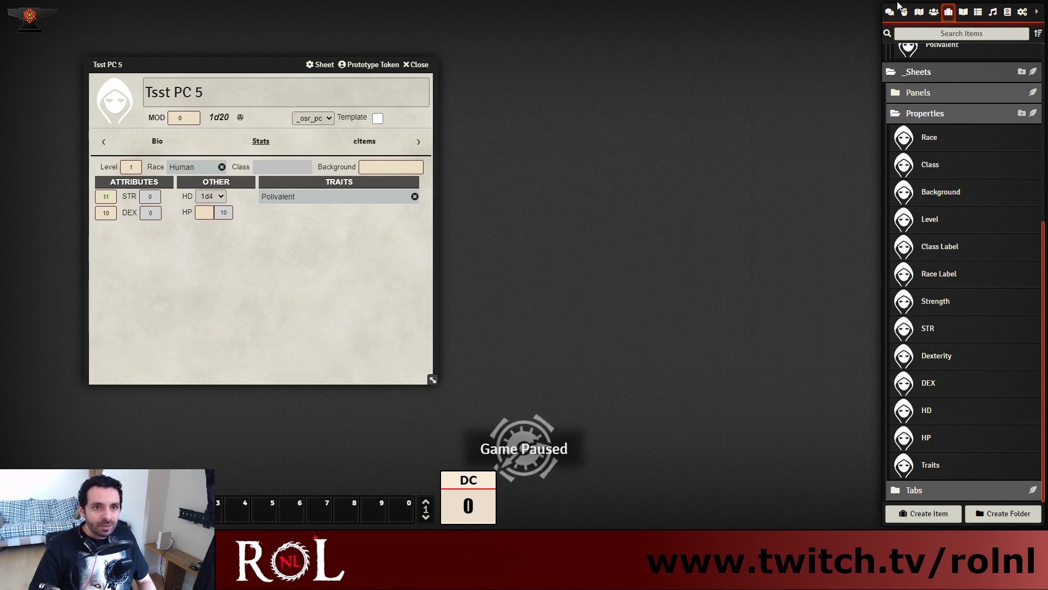
Reload the _osr_pc template and reopen the Tsst PC 5 sheet on its Stats section
left_click(893, 13)
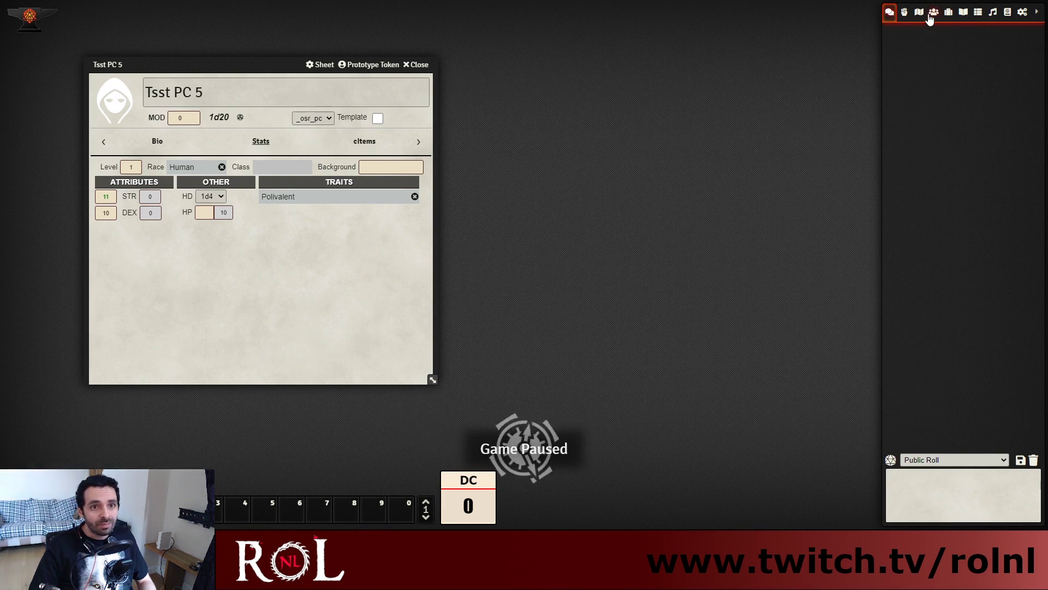
left_click(931, 14)
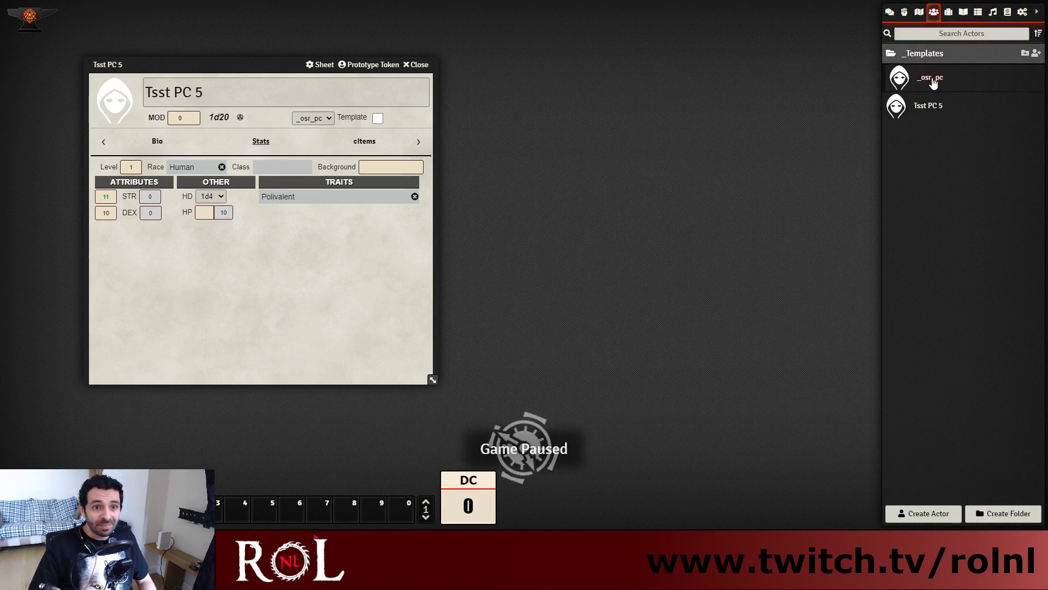
left_click(932, 79)
left_click(665, 165)
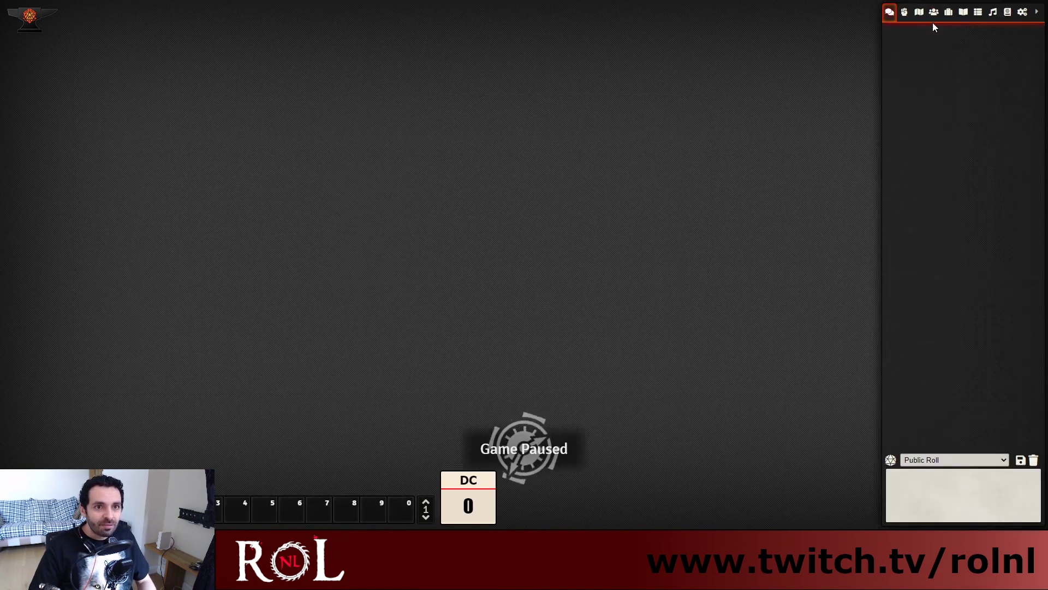
left_click(934, 12)
left_click(934, 76)
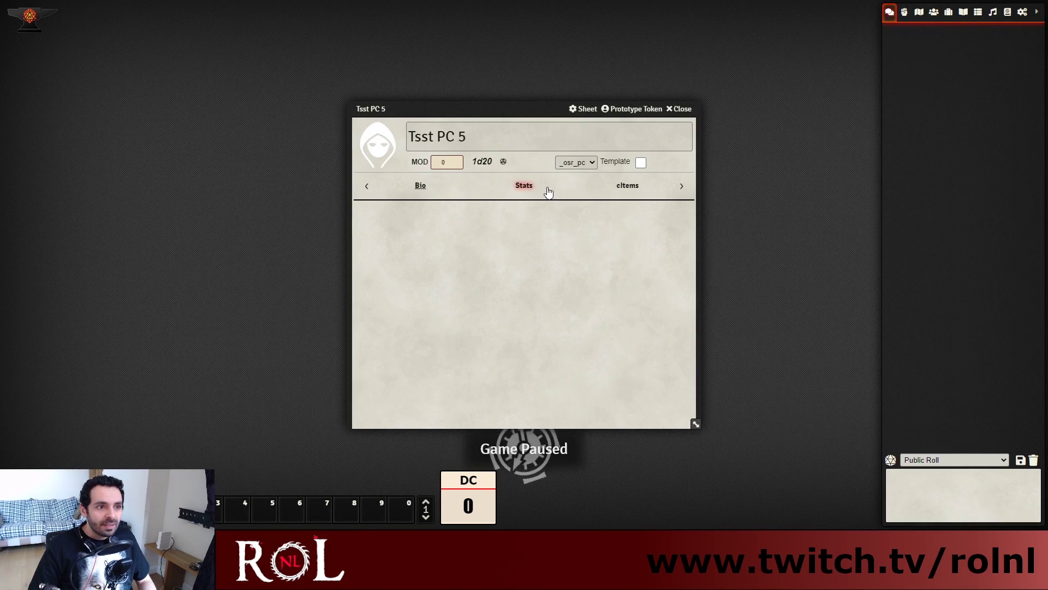
left_click(550, 191)
left_click_drag(533, 106, 400, 78)
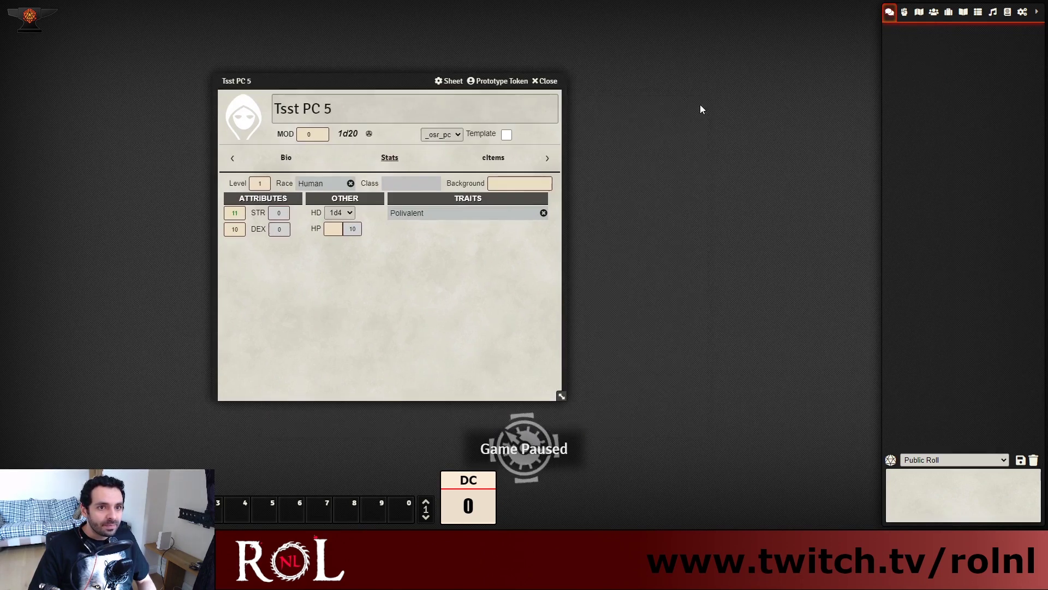
Roll STR from the Tsst PC 5 sheet and check the roll's formula details in the chat
left_click(260, 214)
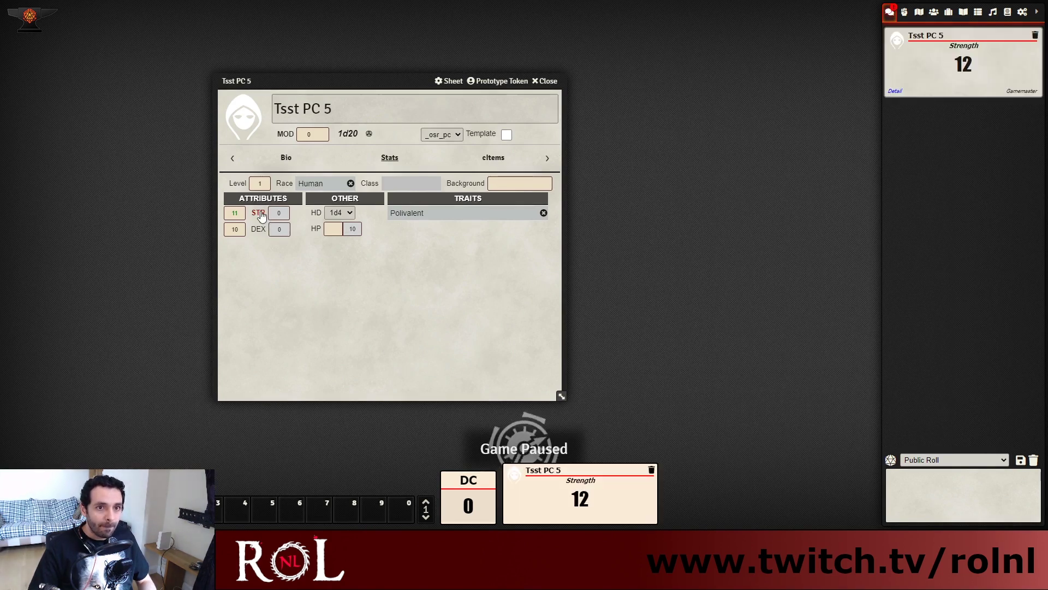
left_click(895, 92)
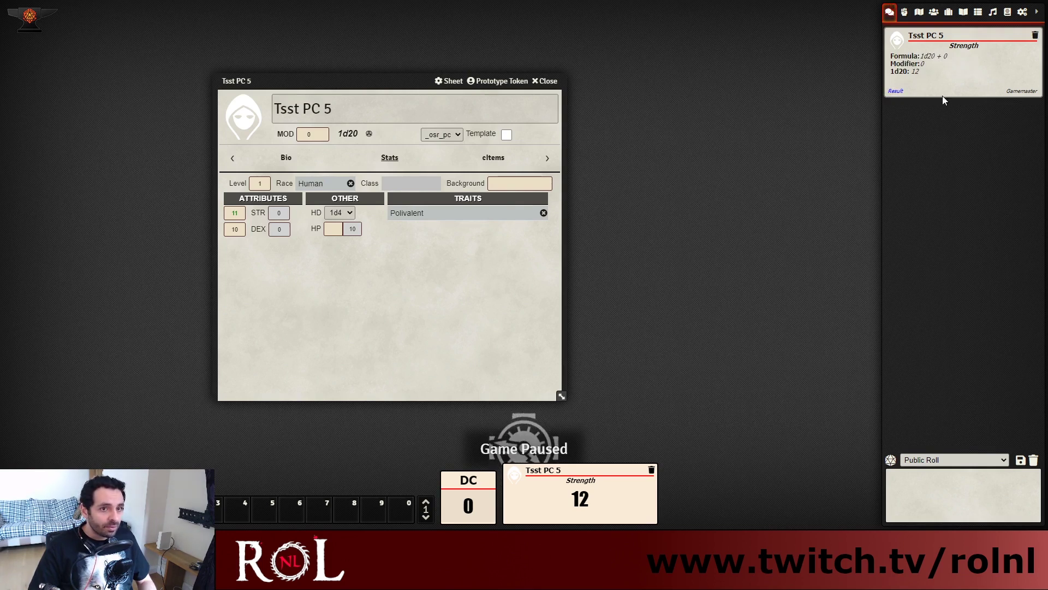
left_click(896, 92)
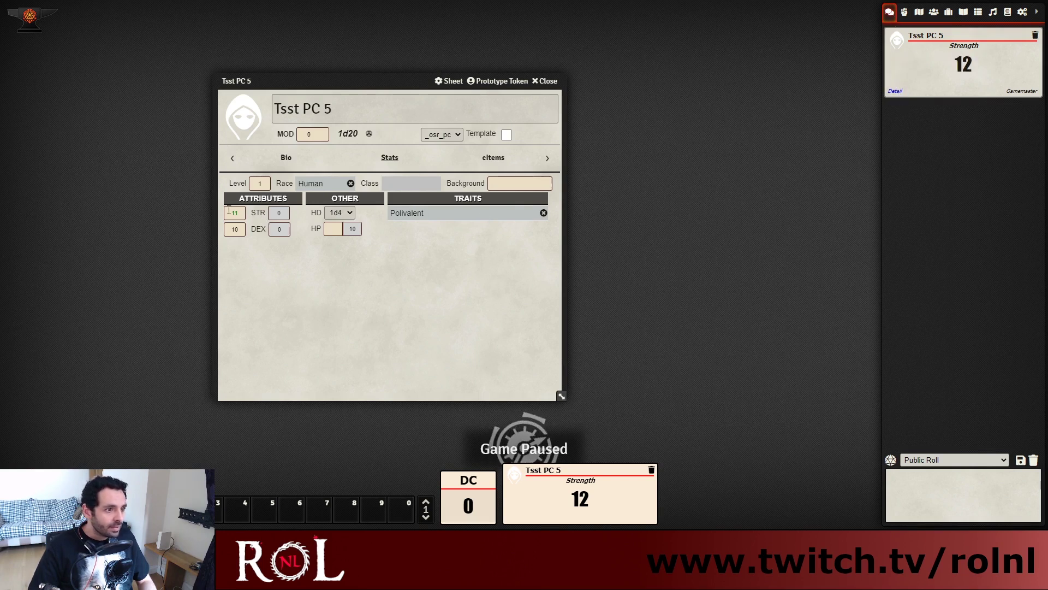
Show the cItems subfolders of _Compendium in the items directory, with the Tsst PC 5 sheet moved aside
left_click(934, 12)
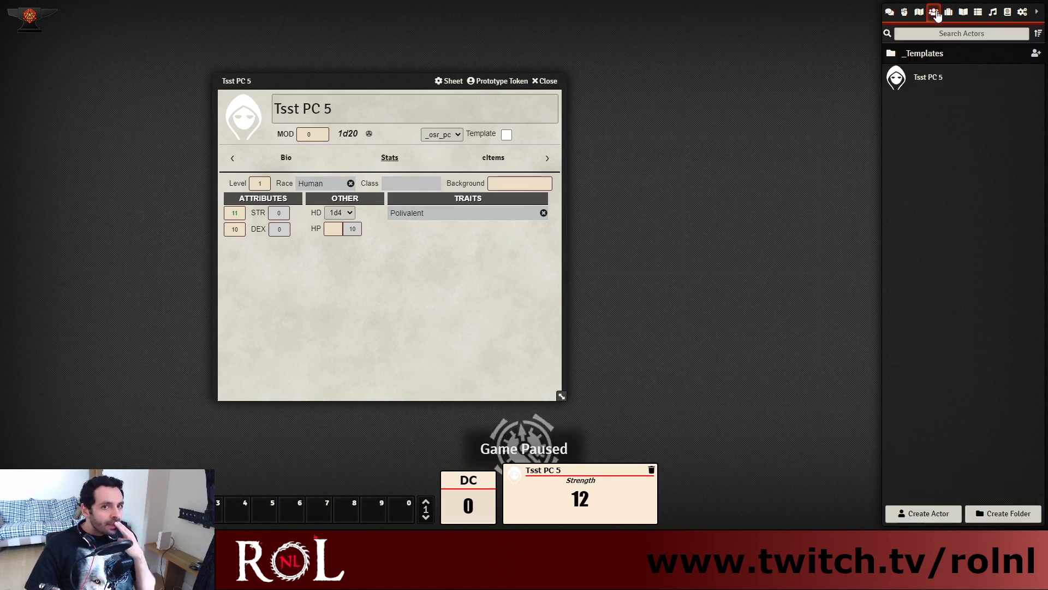
left_click(949, 12)
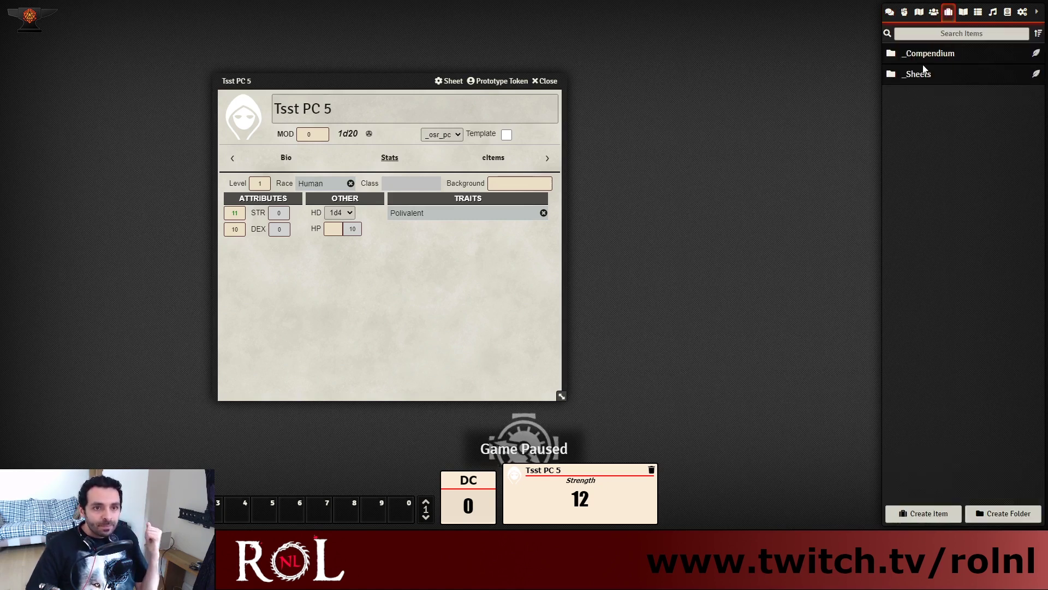
left_click(919, 74)
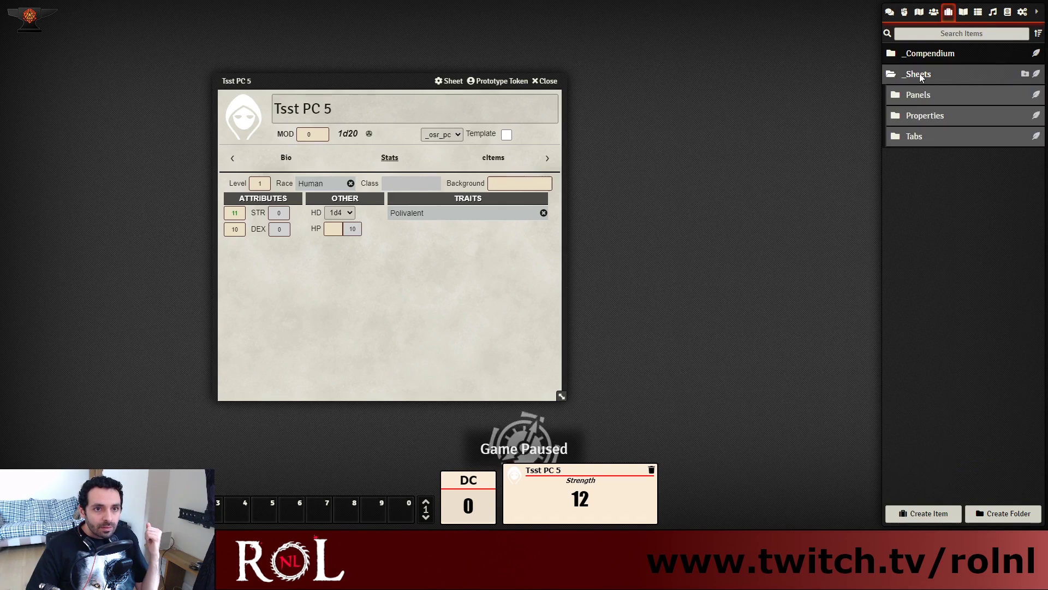
left_click(930, 118)
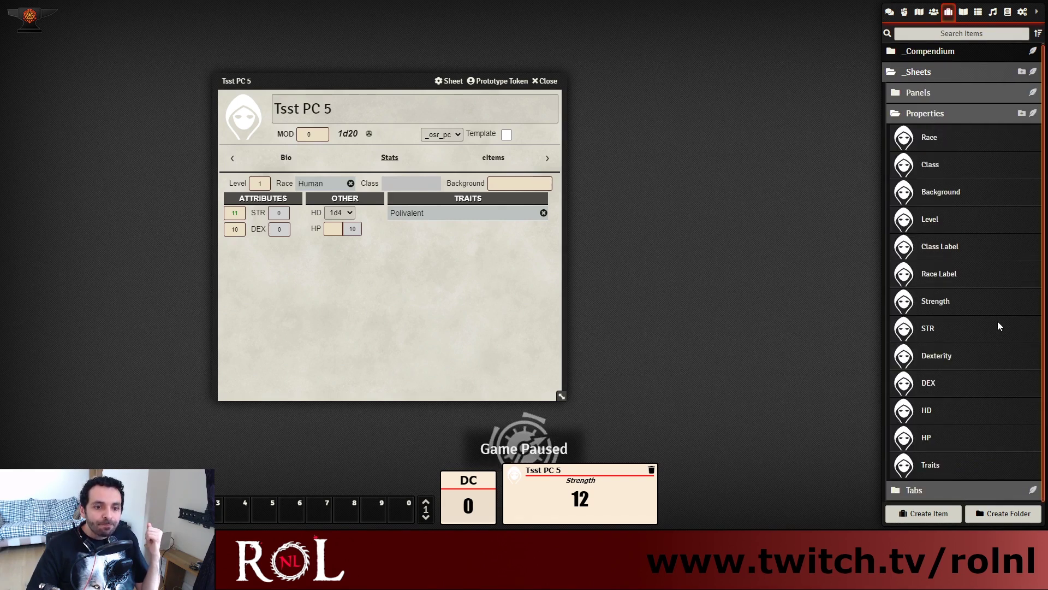
left_click_drag(414, 82, 301, 73)
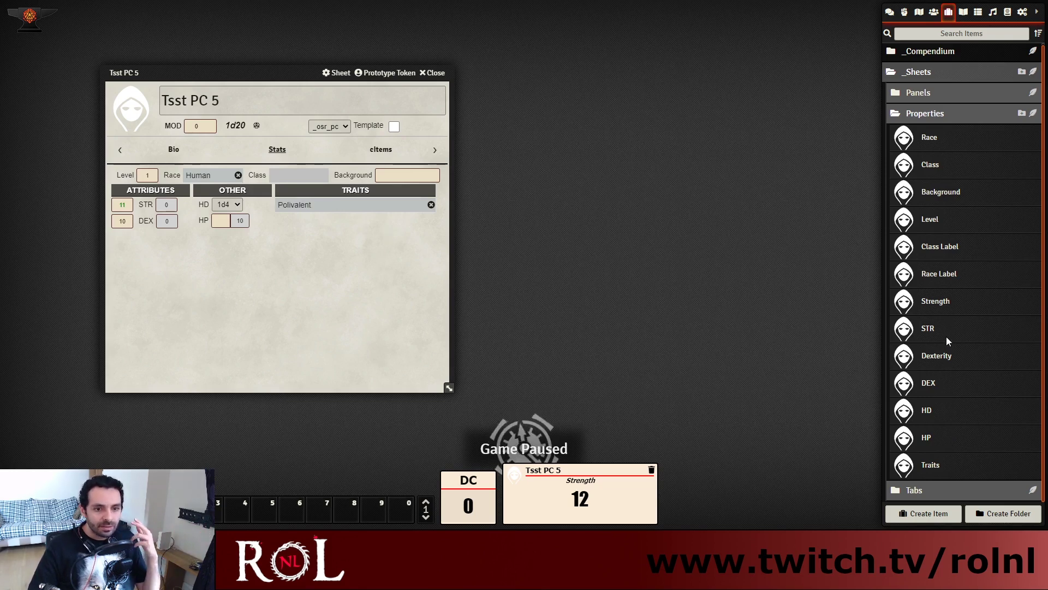
scroll(965, 100, "up", 1)
left_click(942, 71)
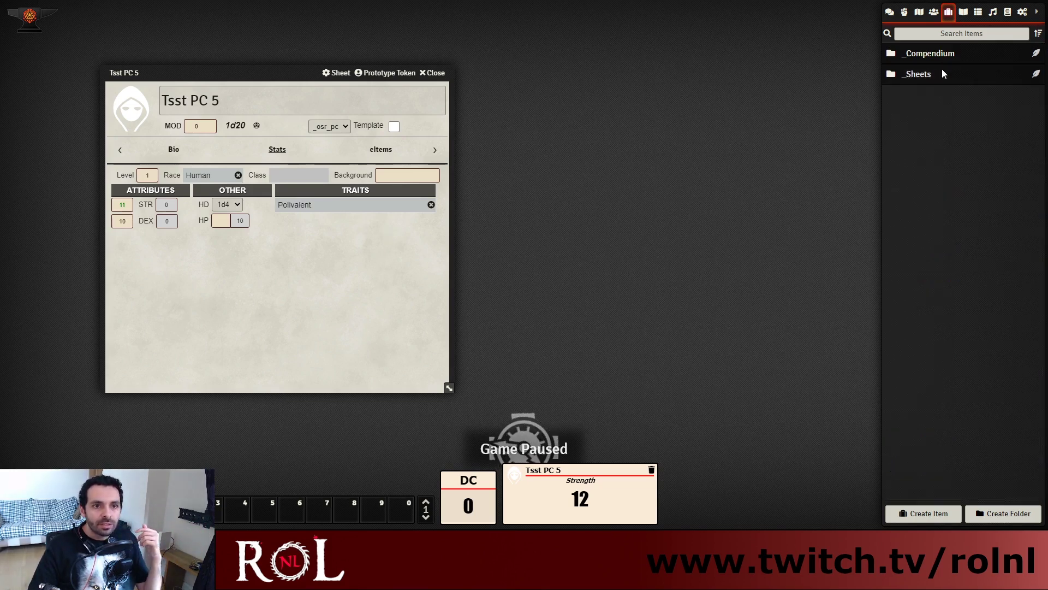
left_click(942, 71)
left_click(942, 53)
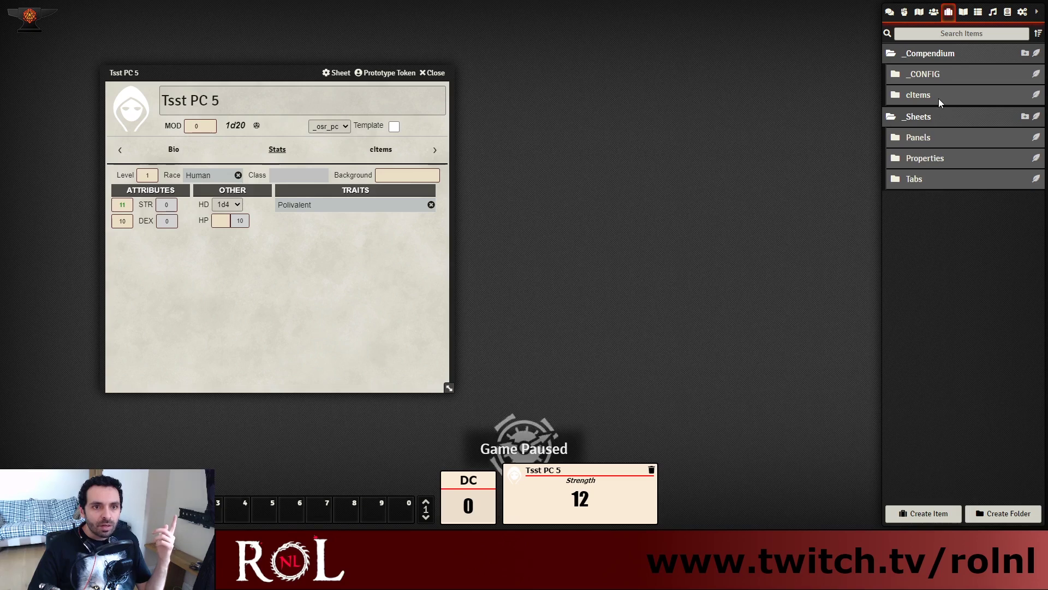
left_click(938, 99)
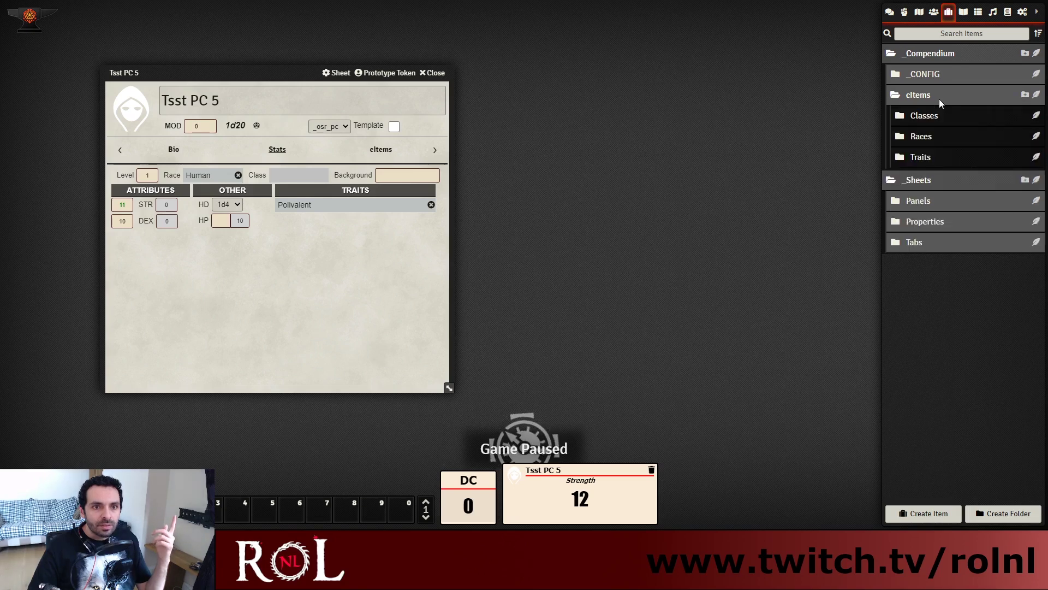
Create a cItem named Strength Bonus in the Traits folder under cItems
left_click(1026, 158)
left_click(1036, 158)
left_click_drag(535, 230, 664, 201)
left_click(675, 222)
type("Strength Bonus")
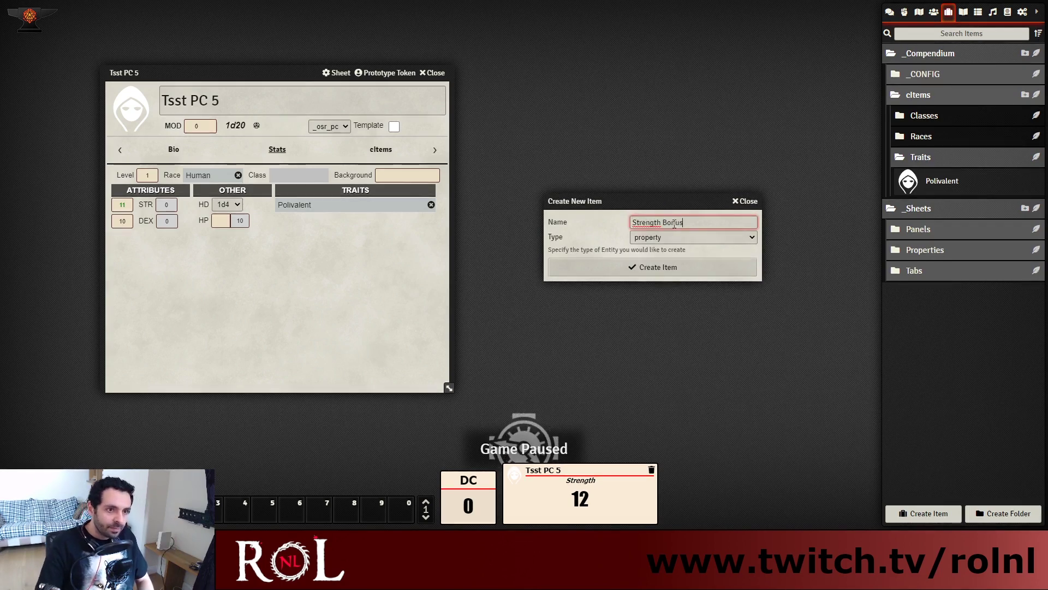
key("Tab")
left_click(663, 268)
Assign the Traits group to the Strength Bonus cItem
left_click_drag(566, 135, 664, 100)
left_click(652, 179)
left_click(931, 74)
left_click(952, 115)
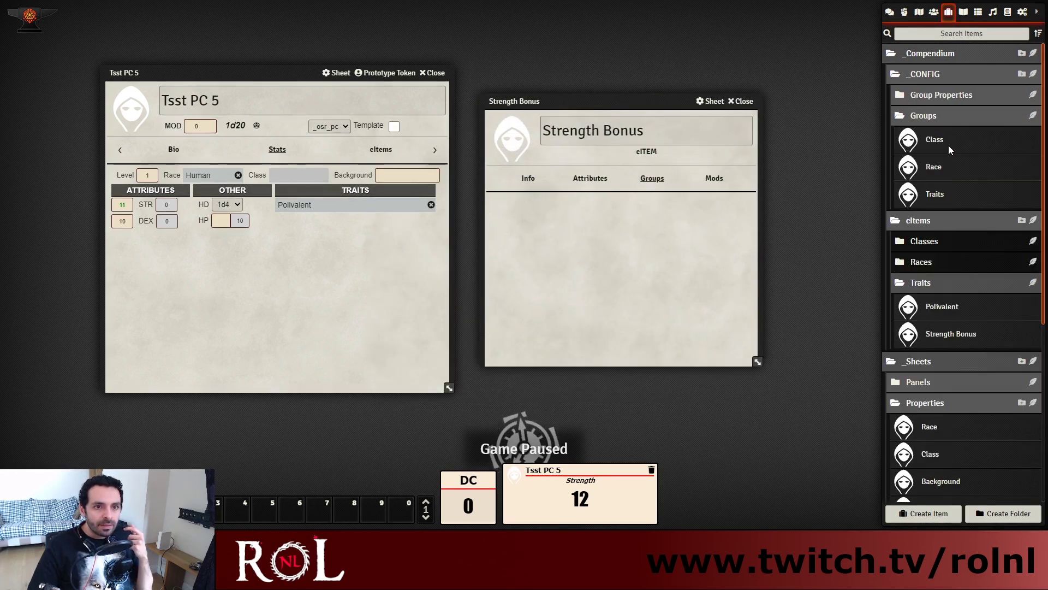
left_click_drag(940, 198, 573, 253)
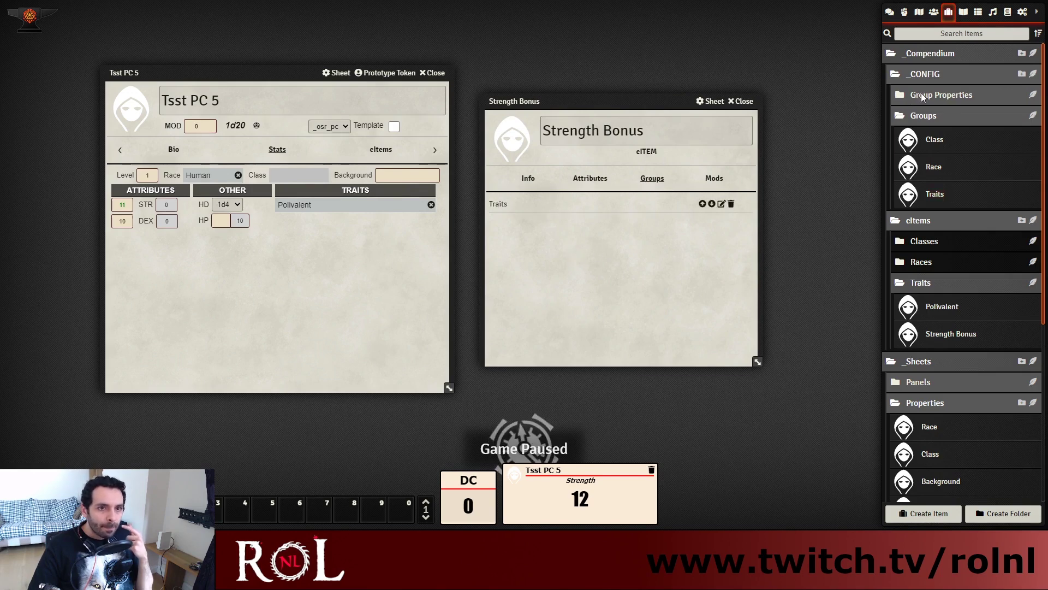
Save the description "Adds +2 to any strength roll" in the info of Strength Bonus
left_click(528, 180)
left_click(742, 202)
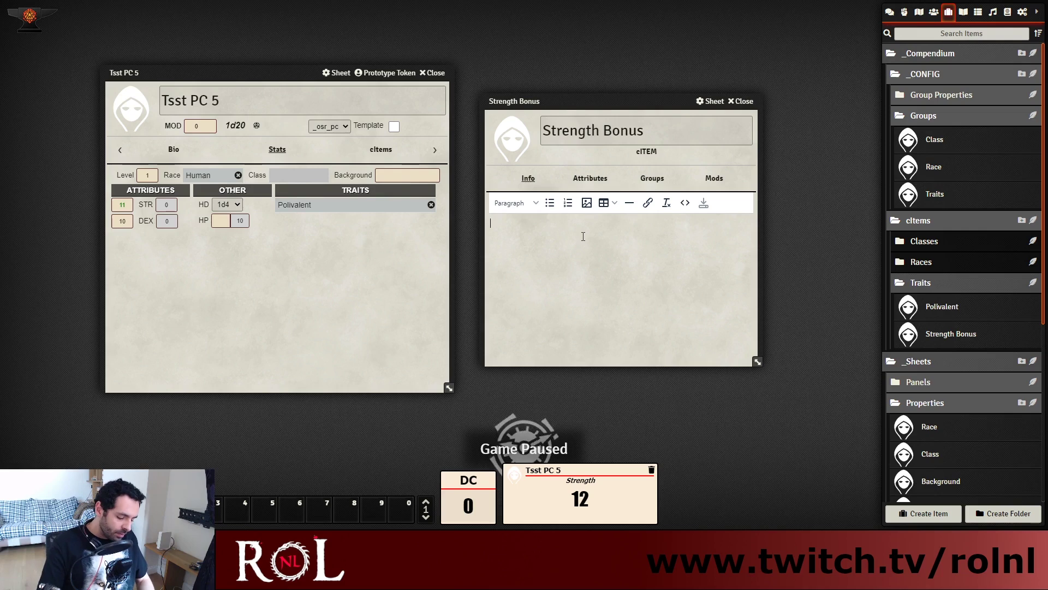
type("Adds +2 ")
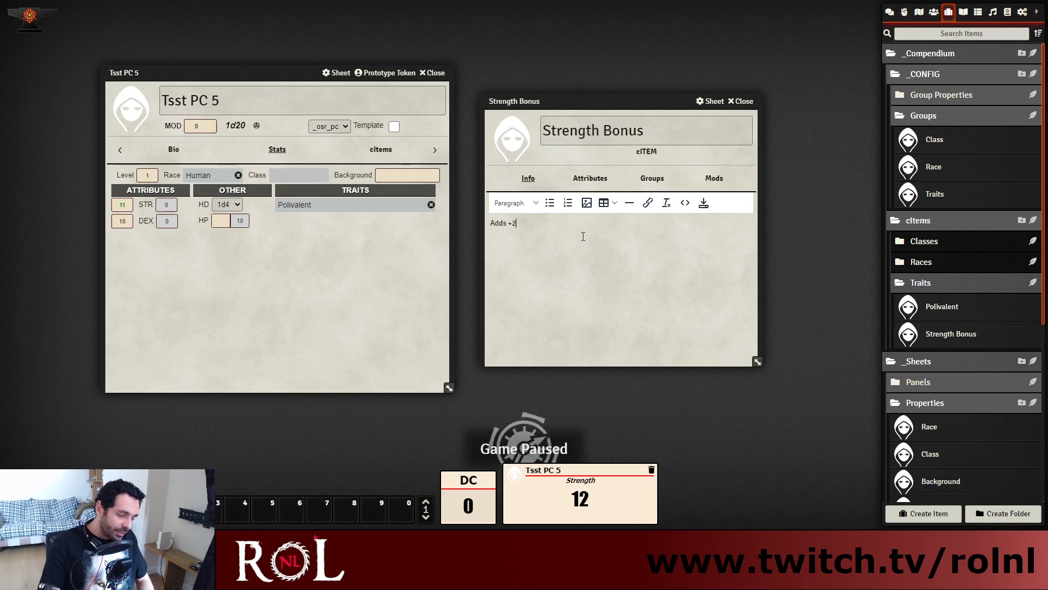
type("to any st")
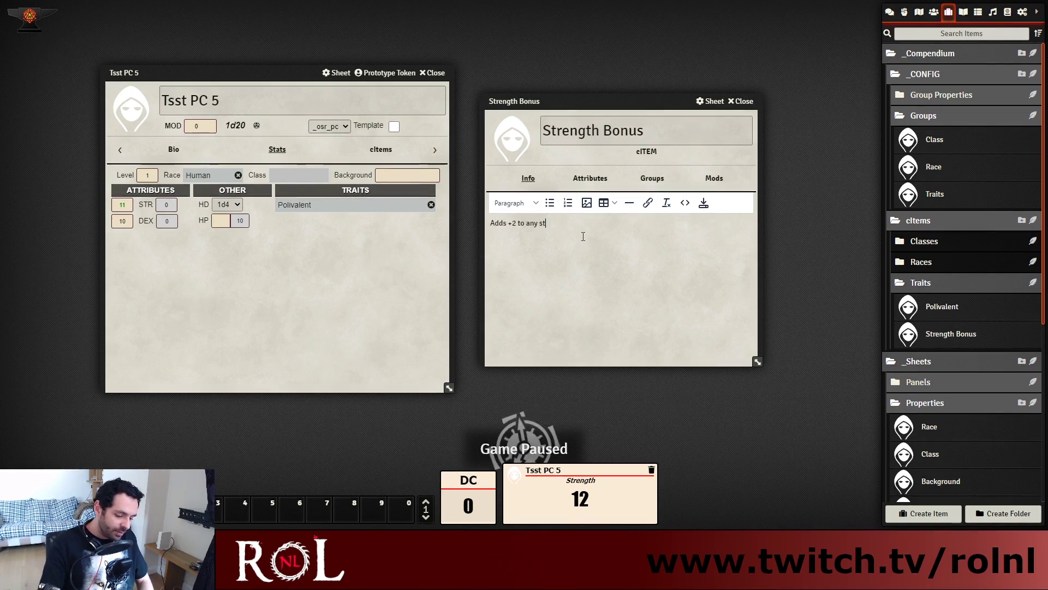
type("rength roll")
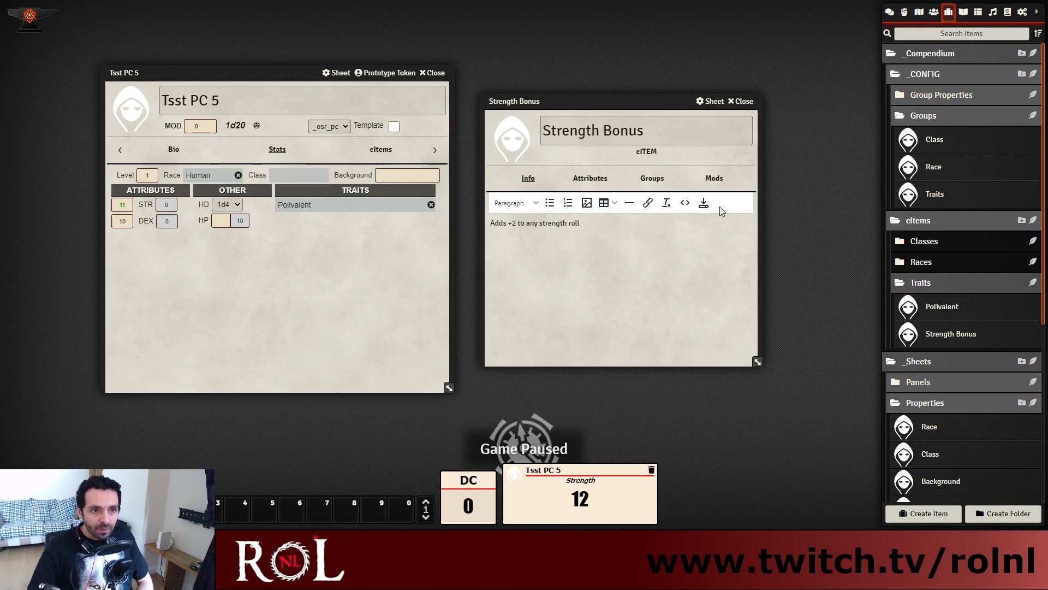
left_click(704, 203)
Add a new mod named "Adds +2 to strength rolls" to the Strength Bonus cItem
left_click(714, 178)
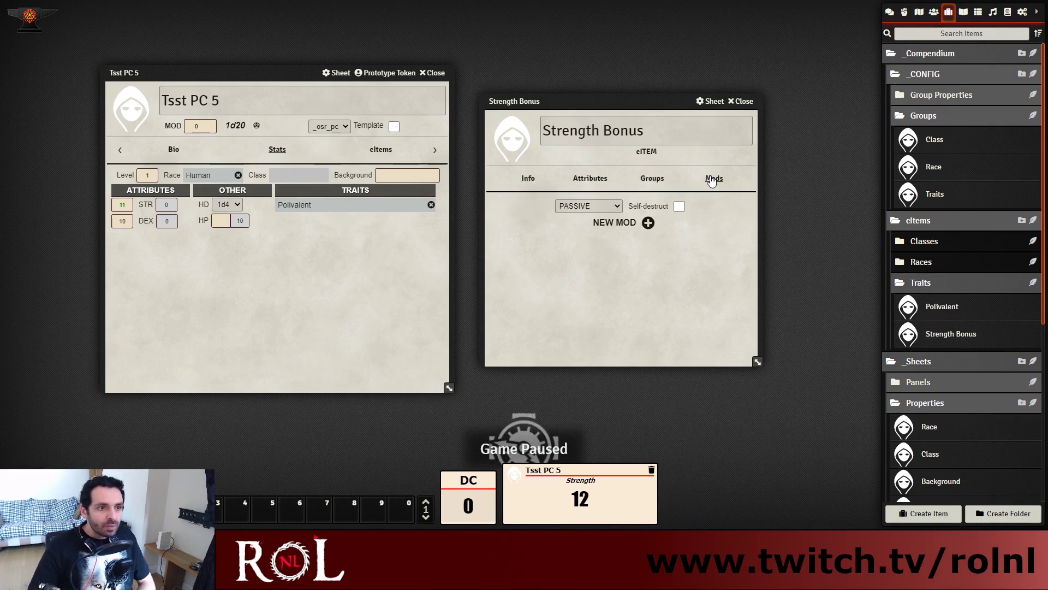
left_click(648, 222)
left_click(554, 262)
type("Adds +2 to strength rolls")
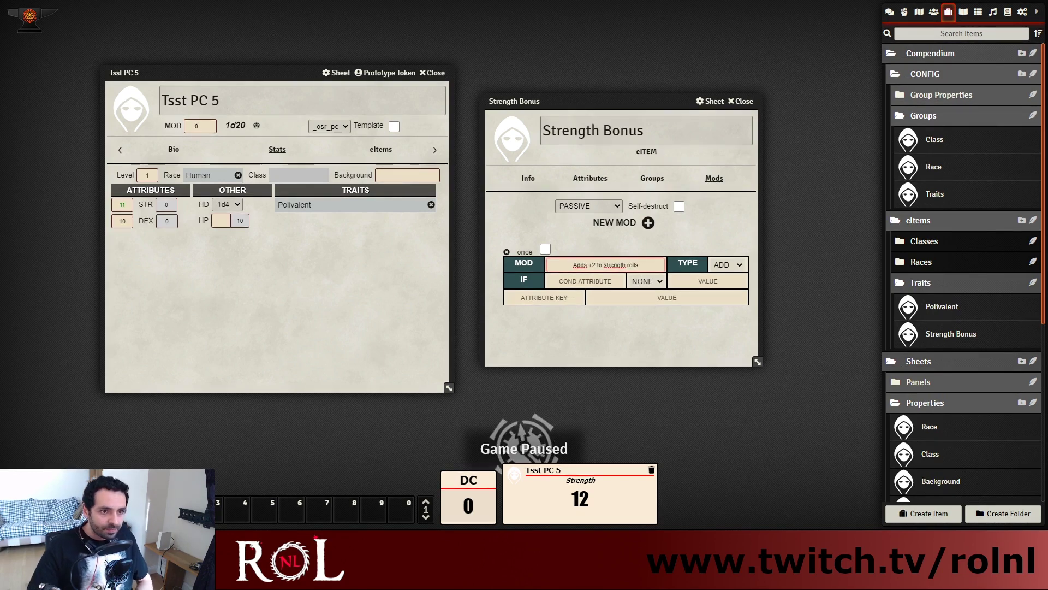
key("Tab")
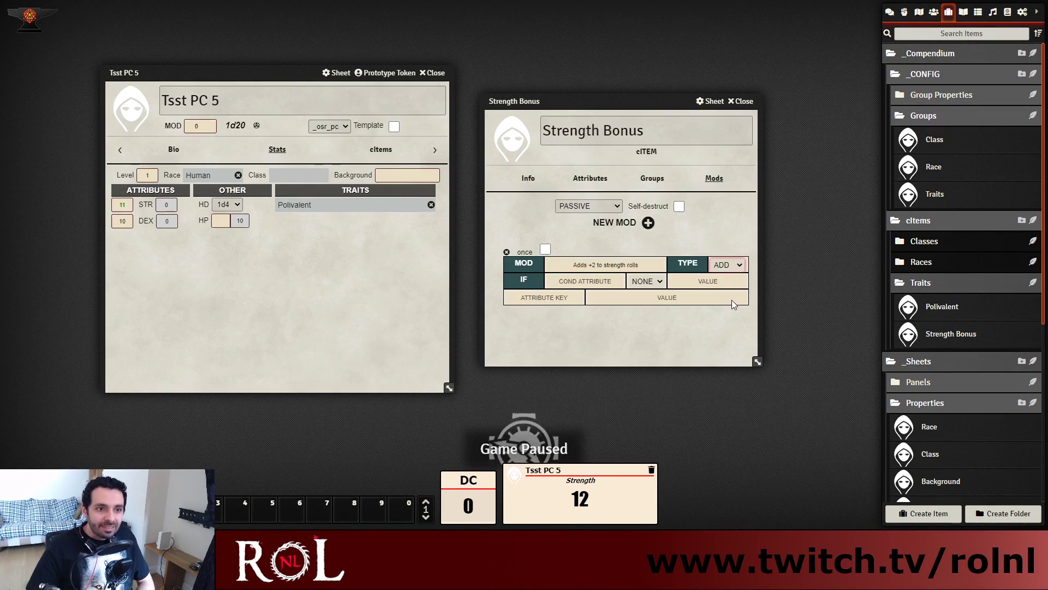
Set the Strength Bonus mod's type to ROLL and its roll ID to strength
key("r")
left_click(546, 298)
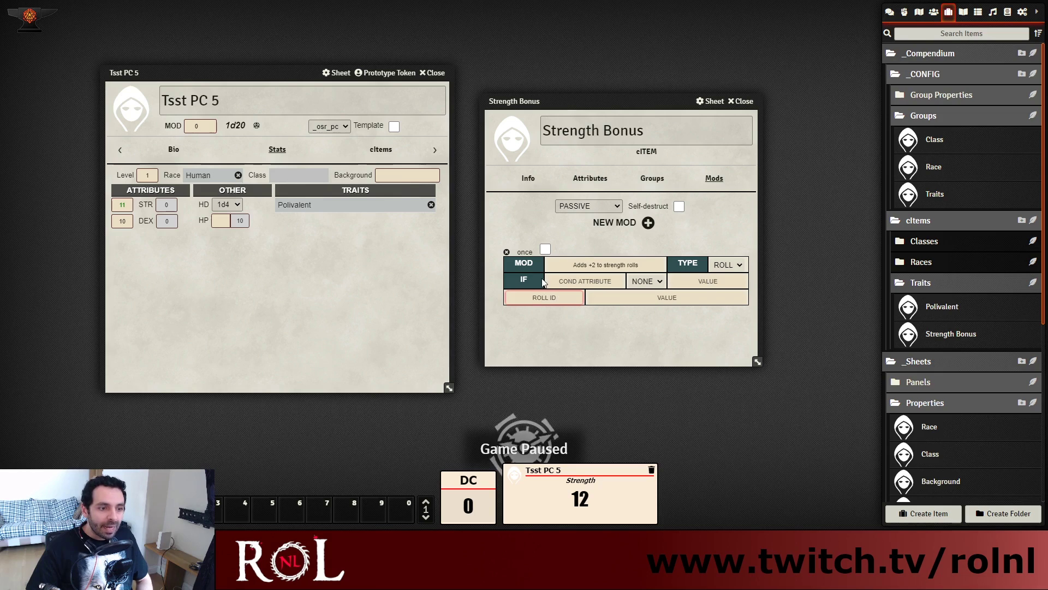
type("strength")
left_click(538, 281)
Check the roll ID in the details of the STR property, then close that property
scroll(931, 361, "down", 4)
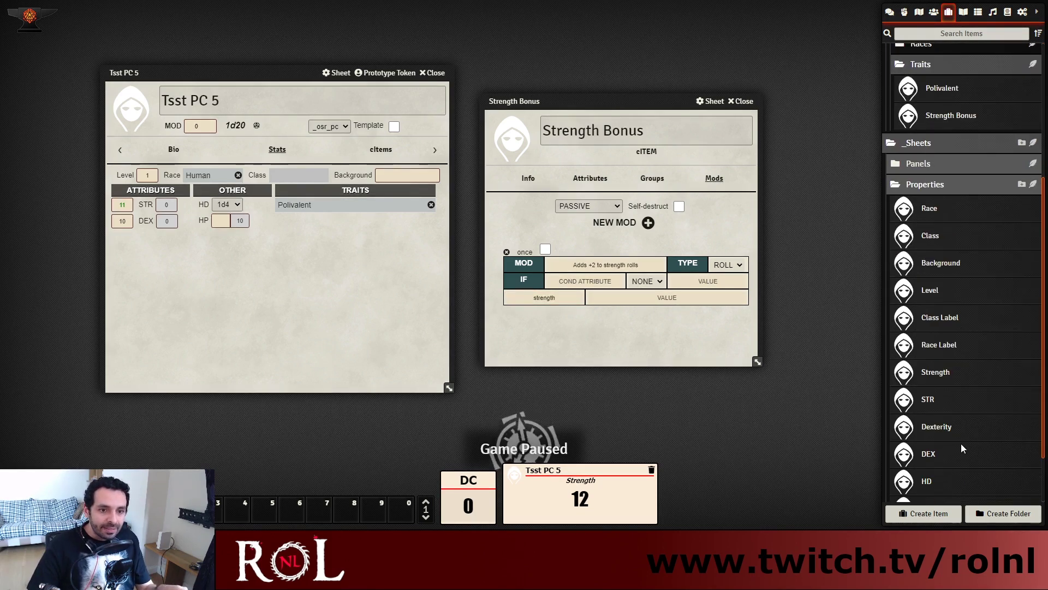
scroll(962, 445, "down", 1)
left_click(931, 329)
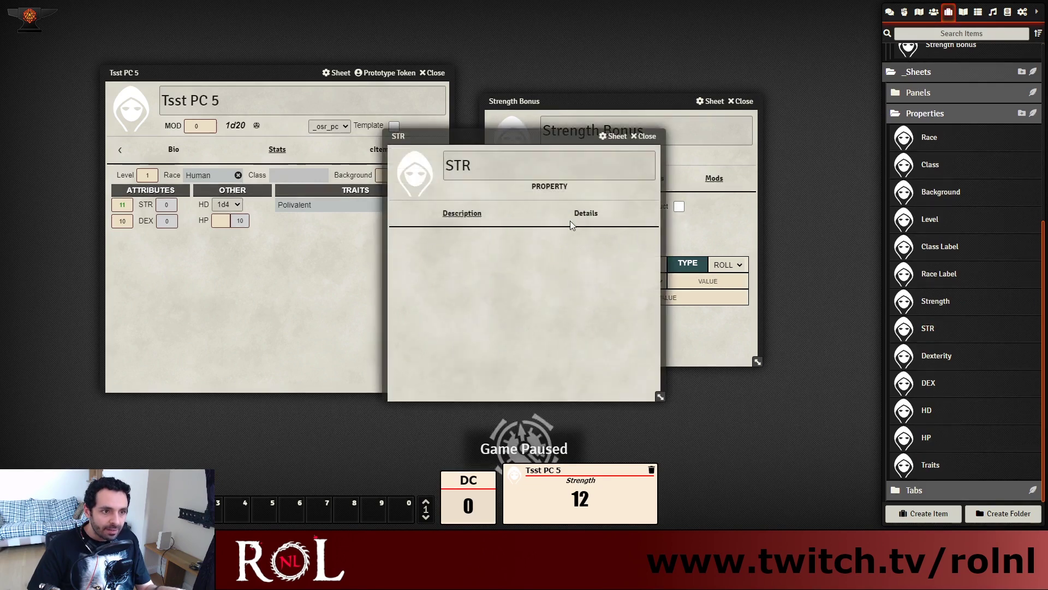
left_click(585, 214)
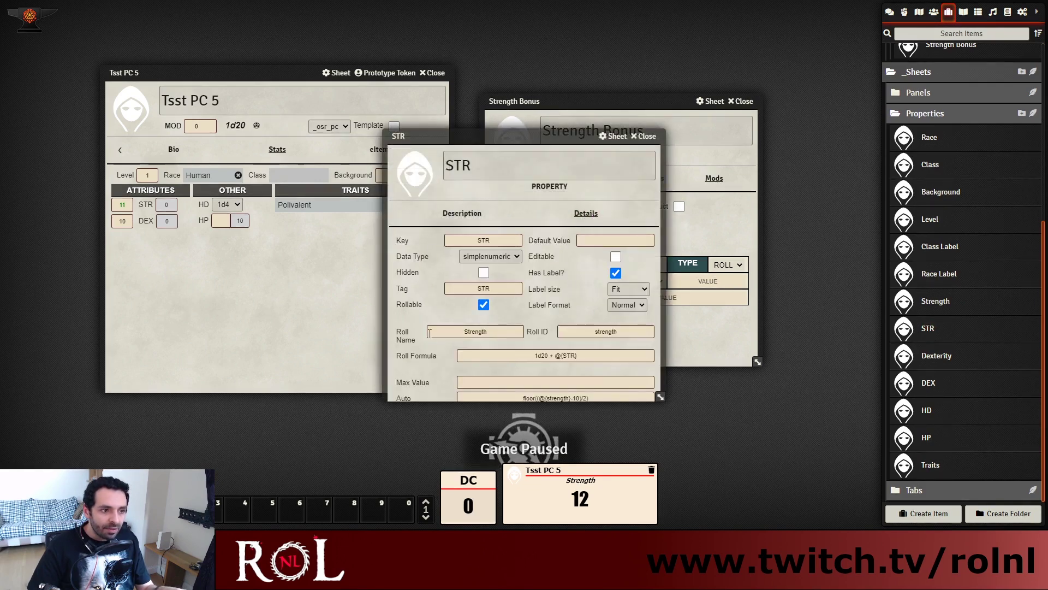
left_click_drag(660, 398, 663, 428)
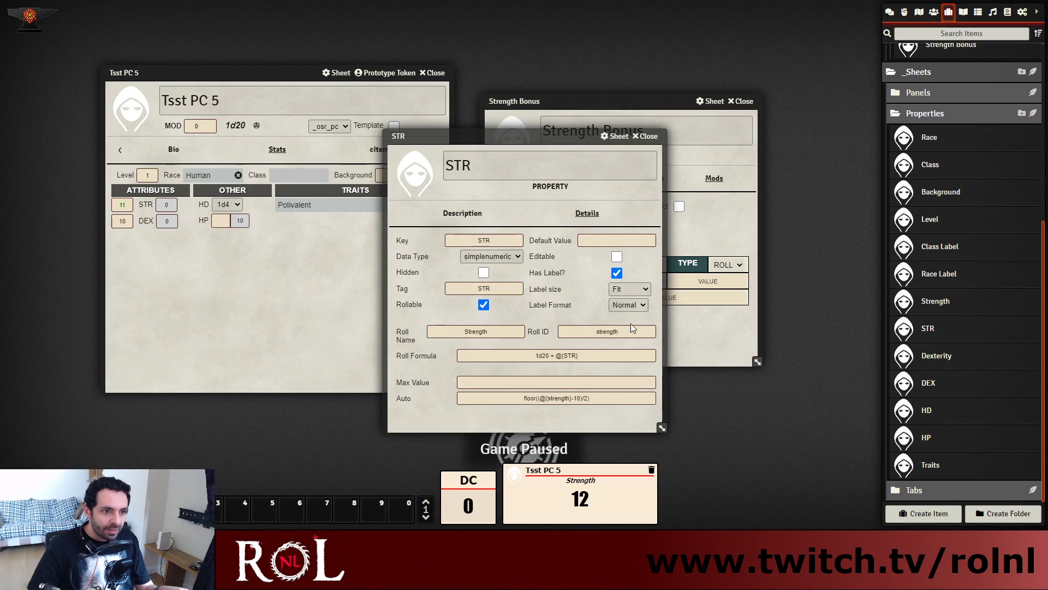
left_click(647, 136)
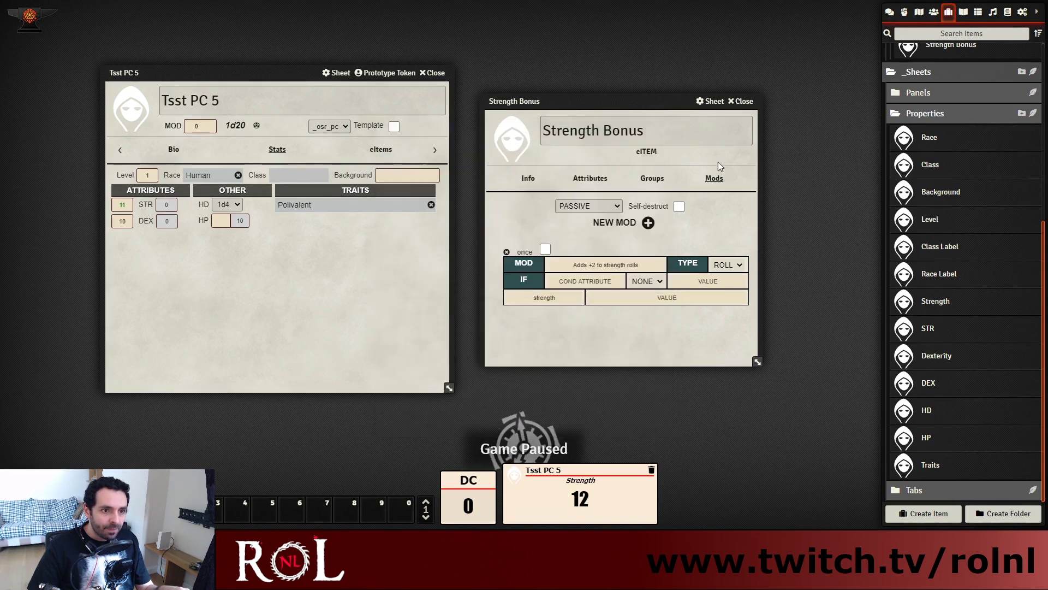
Set the value of the strength roll mod to 2 and close the Strength Bonus cItem
left_click(669, 298)
type("2")
left_click(677, 332)
left_click_drag(655, 101, 692, 67)
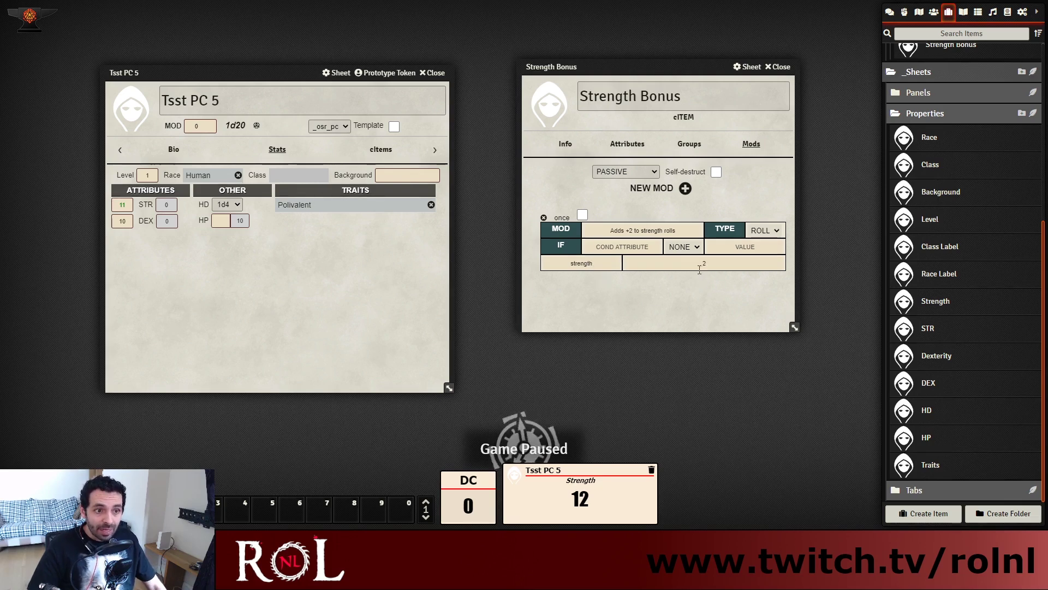
left_click(780, 66)
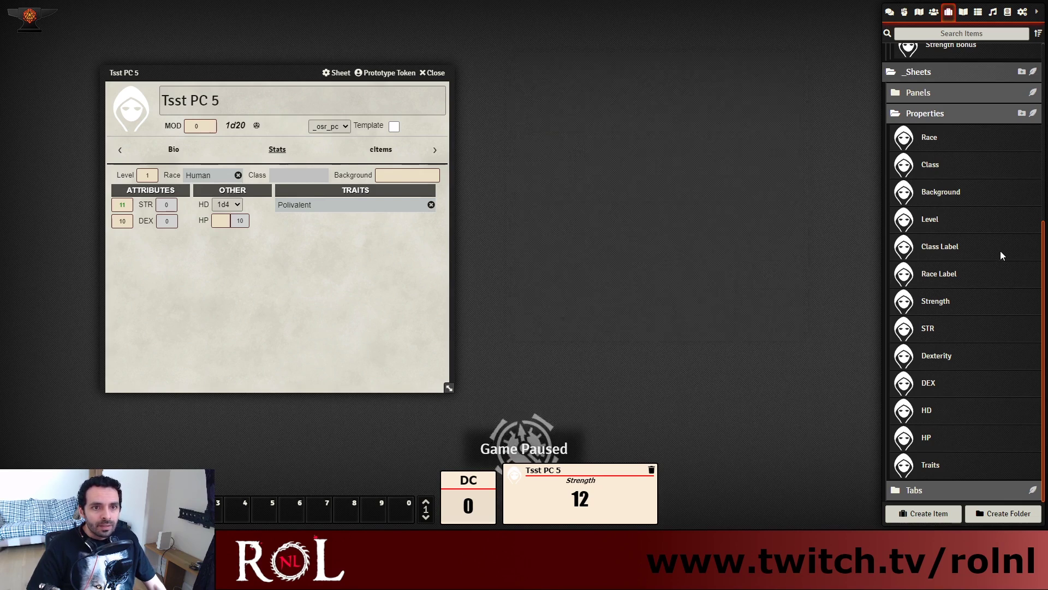
Add the Strength Bonus trait to Test PC 5, then roll STR and show the roll's formula details in the chat
scroll(1000, 250, "up", 4)
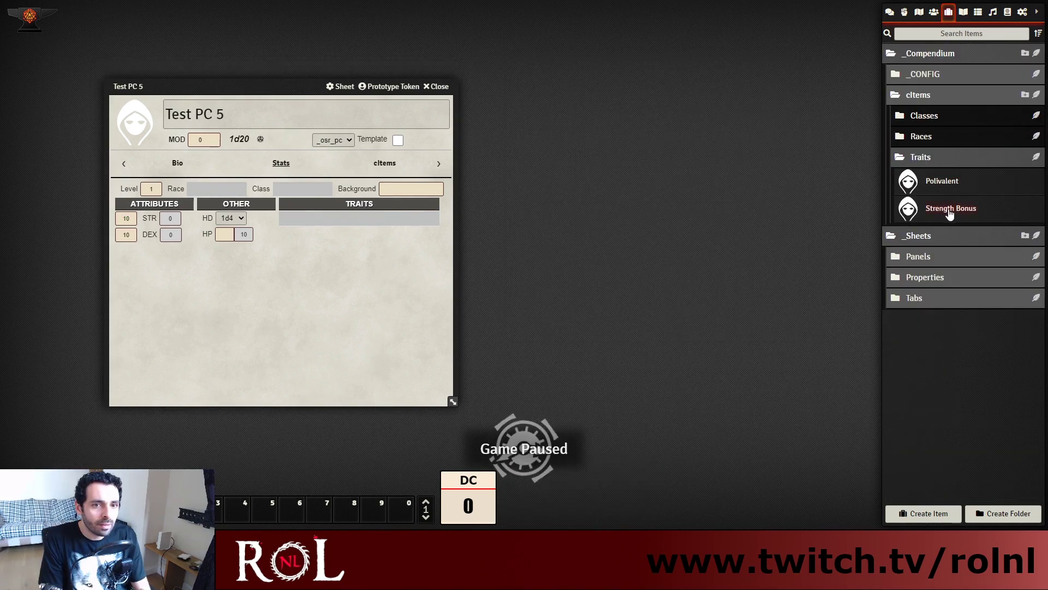
left_click_drag(360, 273, 361, 273)
left_click(890, 12)
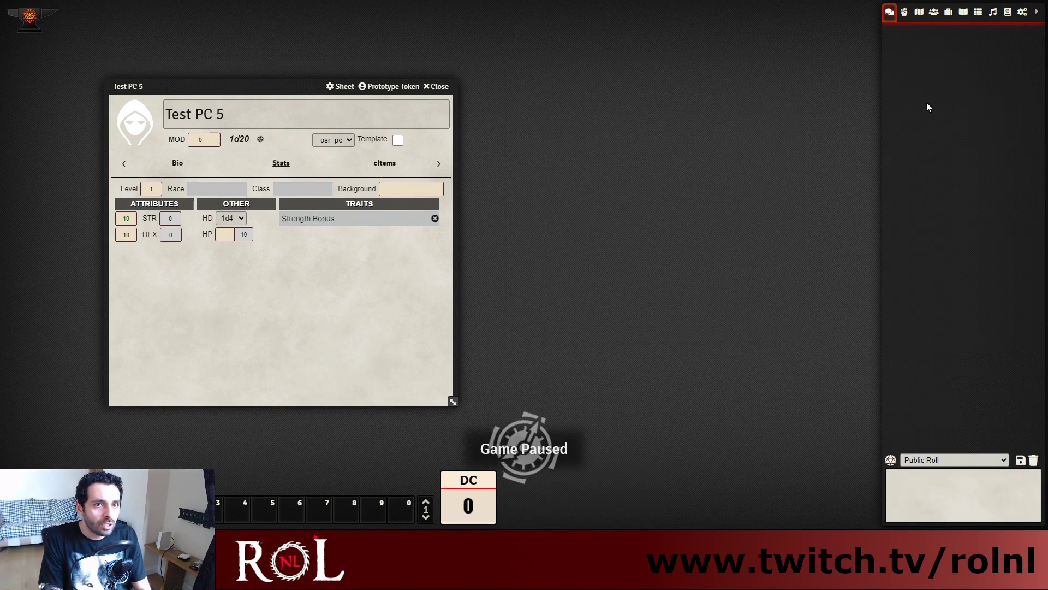
left_click(151, 219)
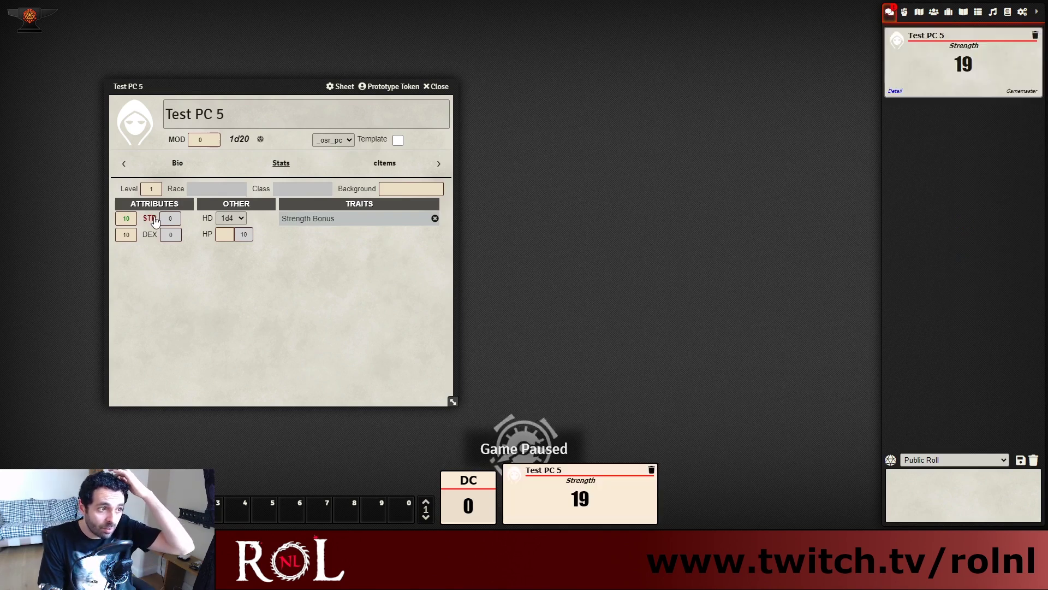
left_click(896, 92)
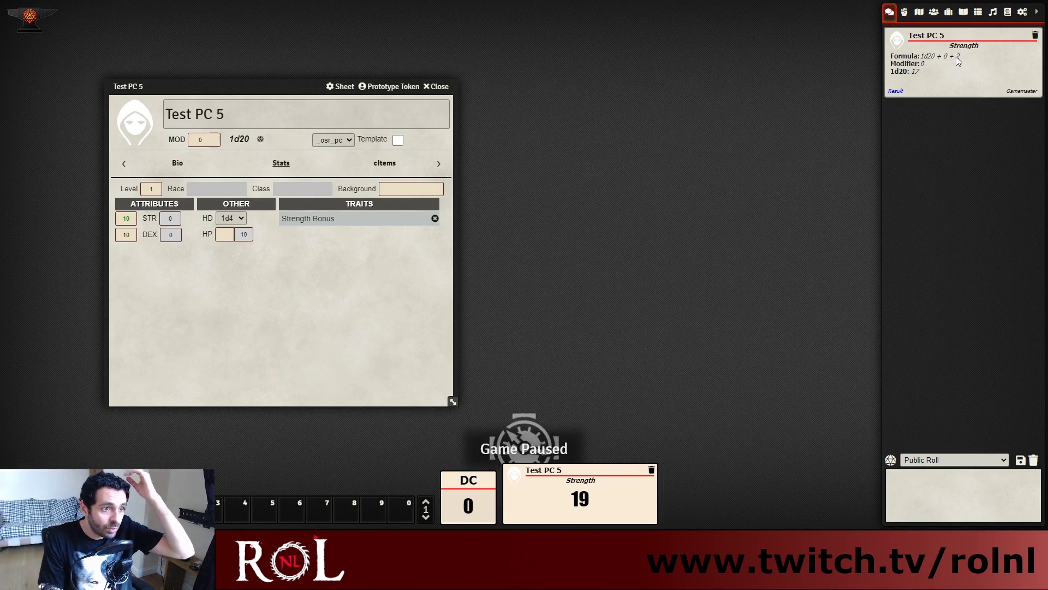
Open the mods of the Strength Bonus trait from Test PC 5's sheet and bring up the PASSIVE usage options
left_click(325, 220)
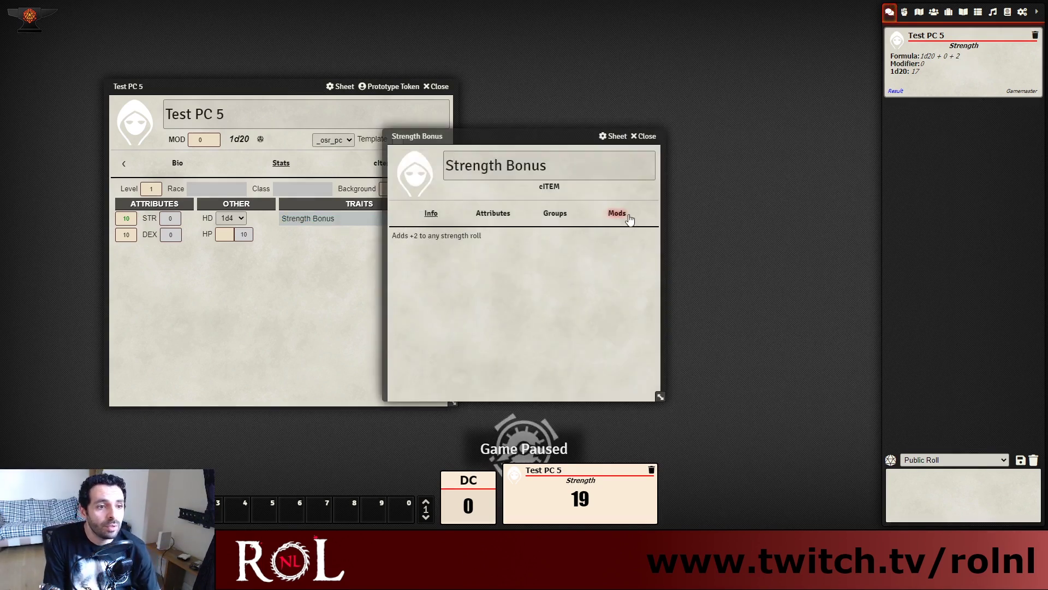
left_click(616, 213)
left_click_drag(548, 137, 672, 70)
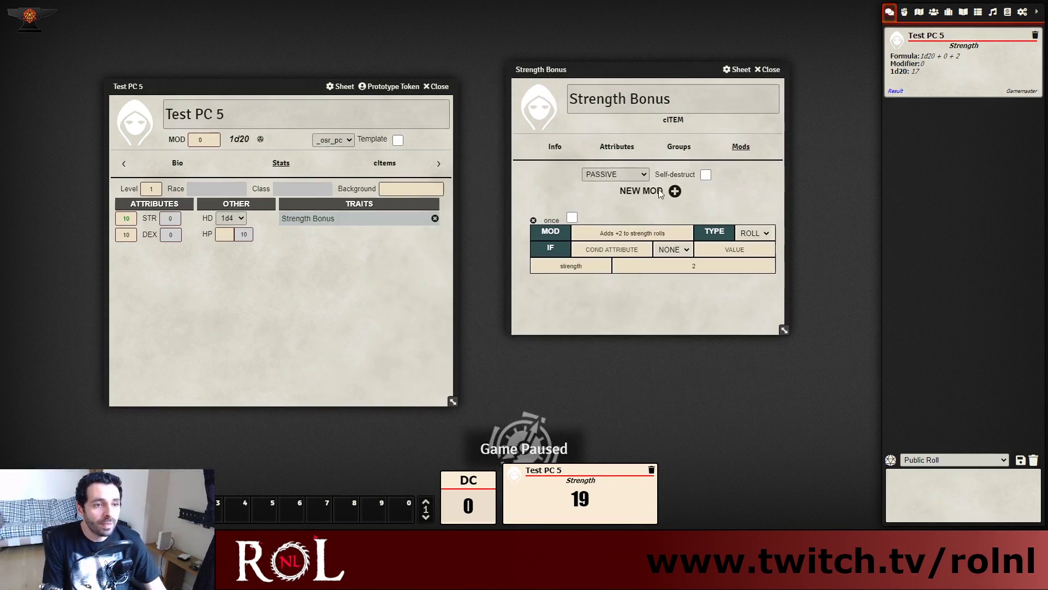
left_click(631, 176)
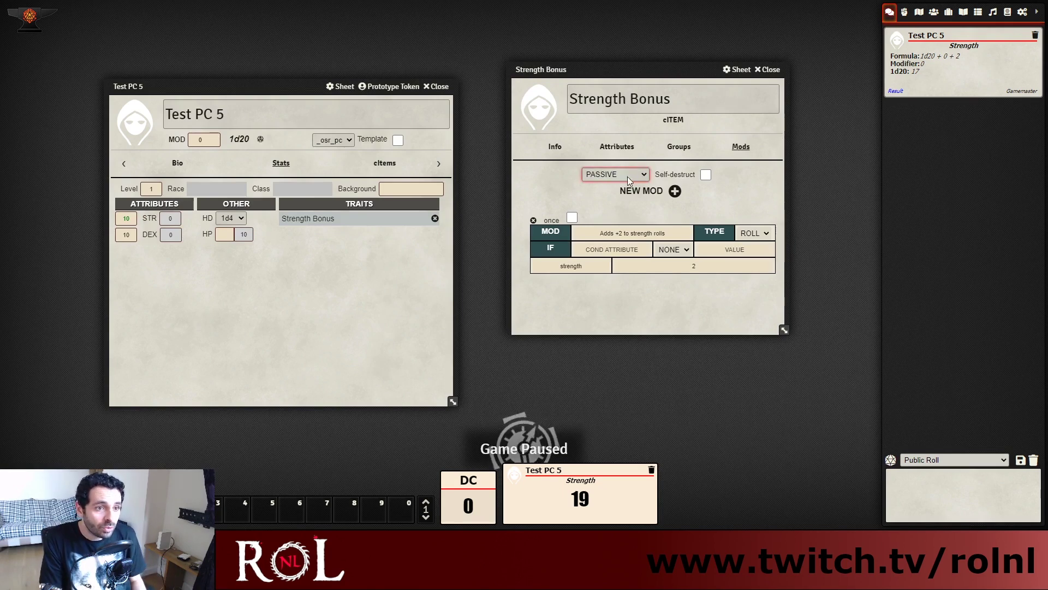